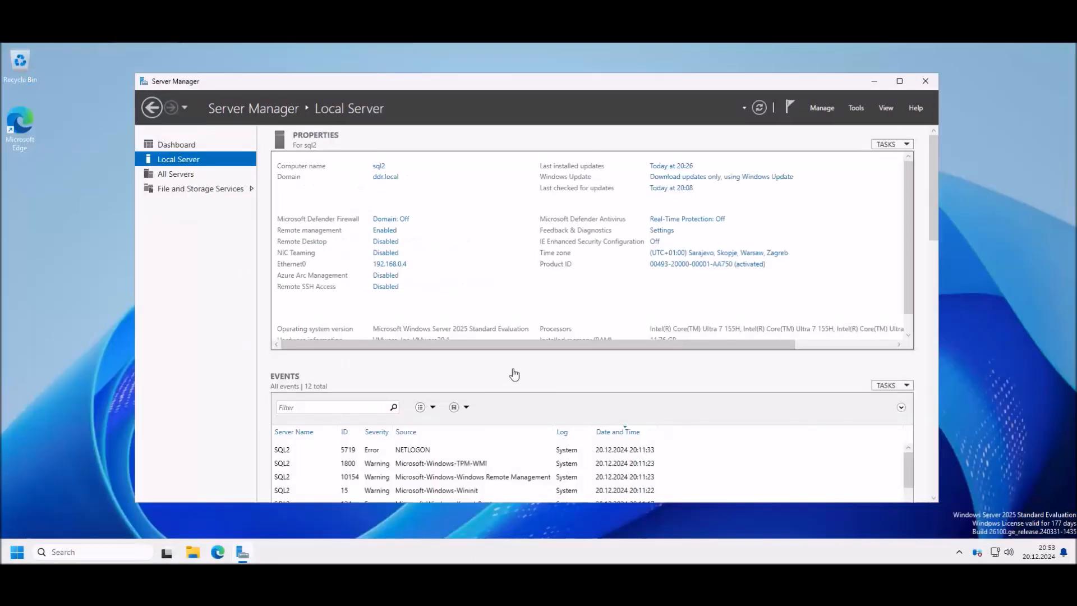
Step: Review the SQL cluster PowerShell commands in the Word notes, then return to the server desktop
key("alt+Tab")
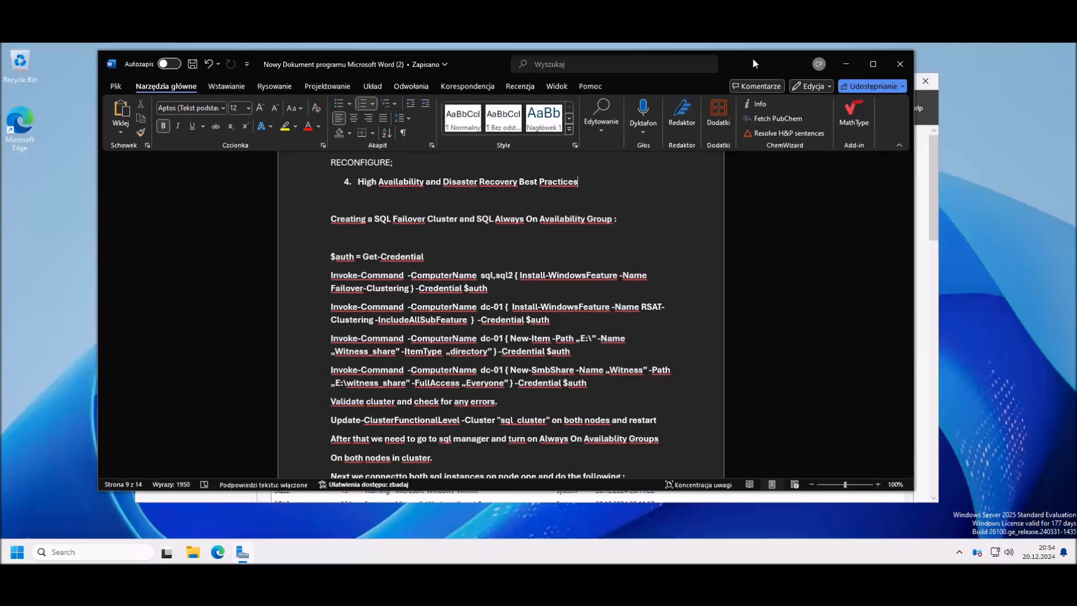
left_click_drag(753, 60, 744, 63)
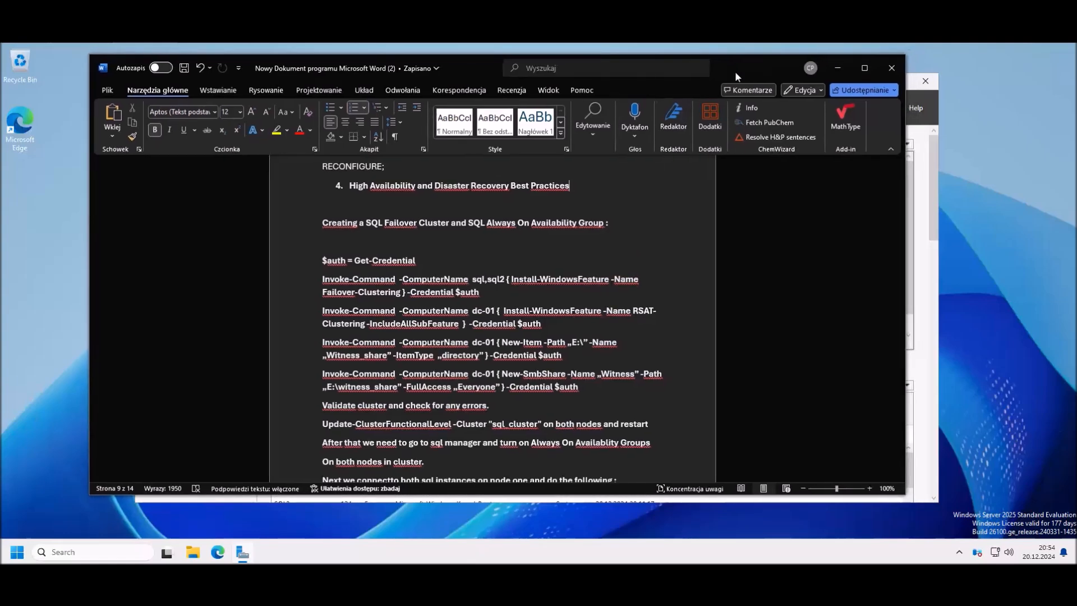
left_click(995, 59)
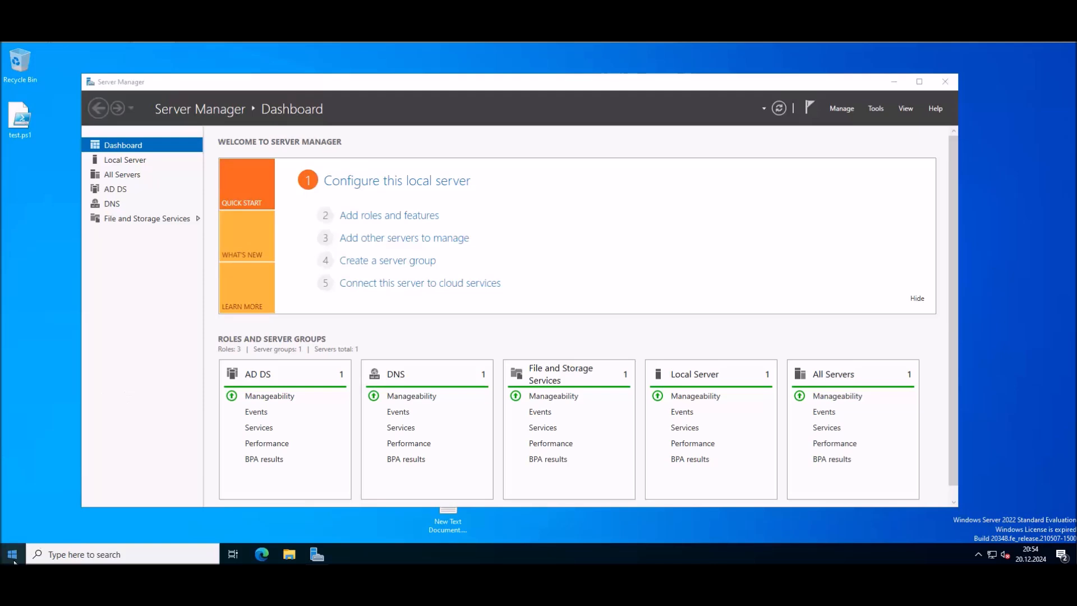
Step: Launch Windows PowerShell ISE as administrator and select the $auth = Get-Credential line in the notes
key("super")
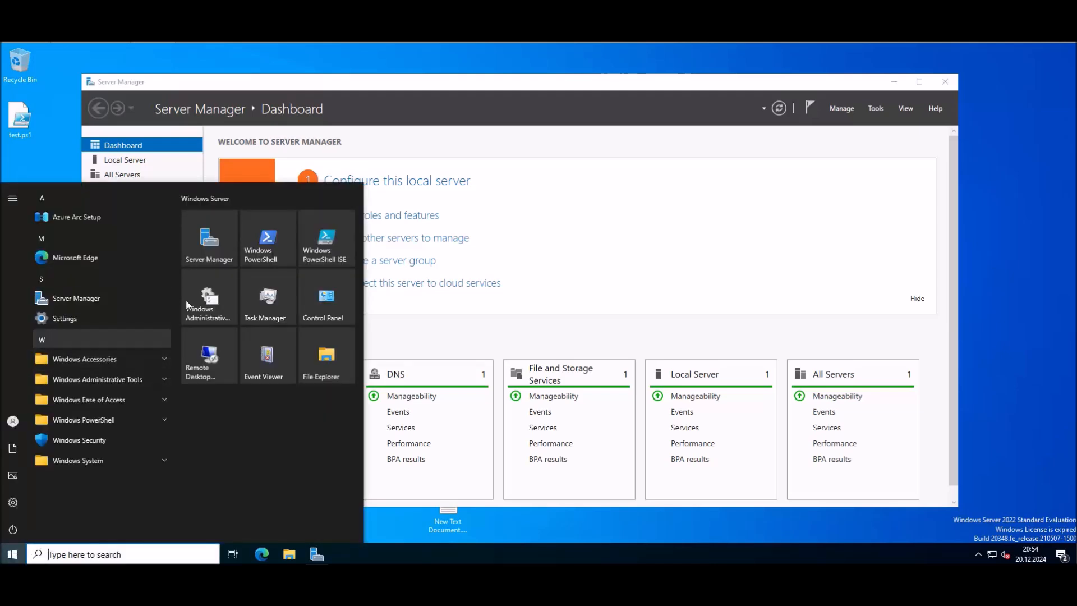
type("powers")
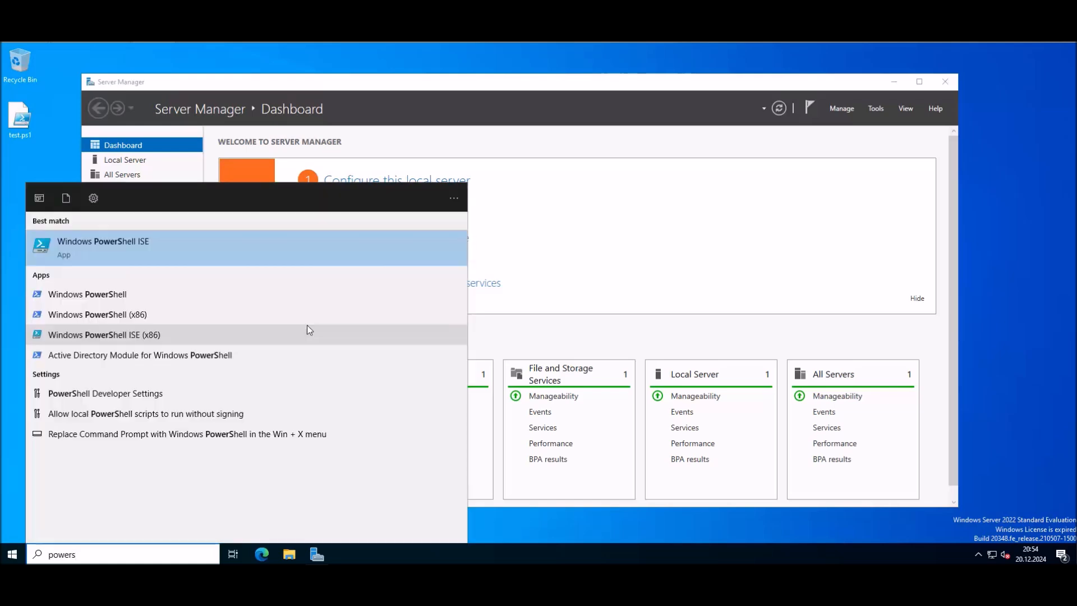
right_click(119, 248)
left_click(167, 258)
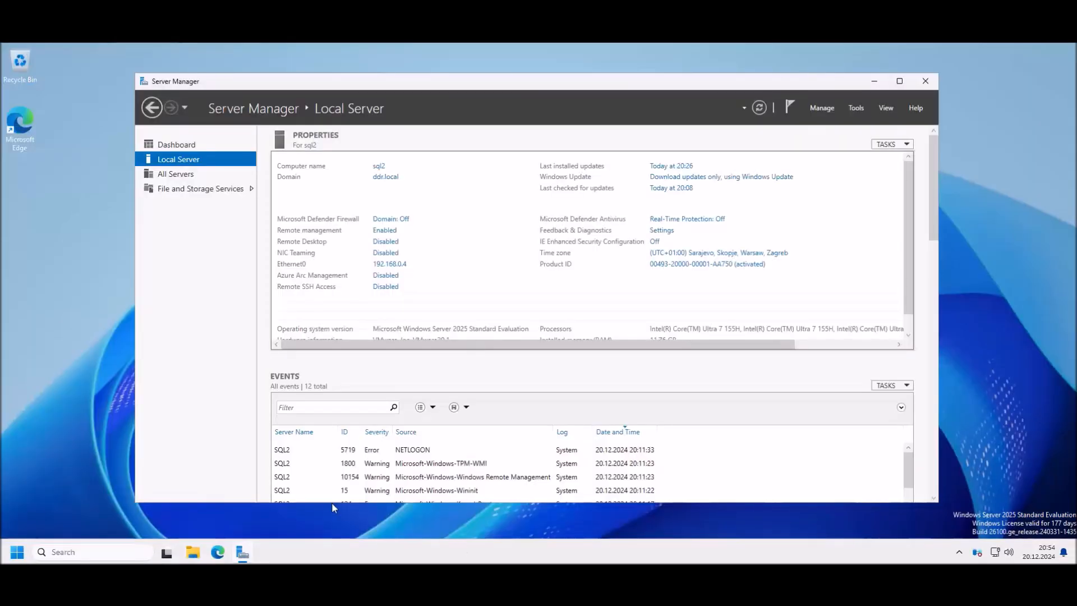
key("alt+Tab")
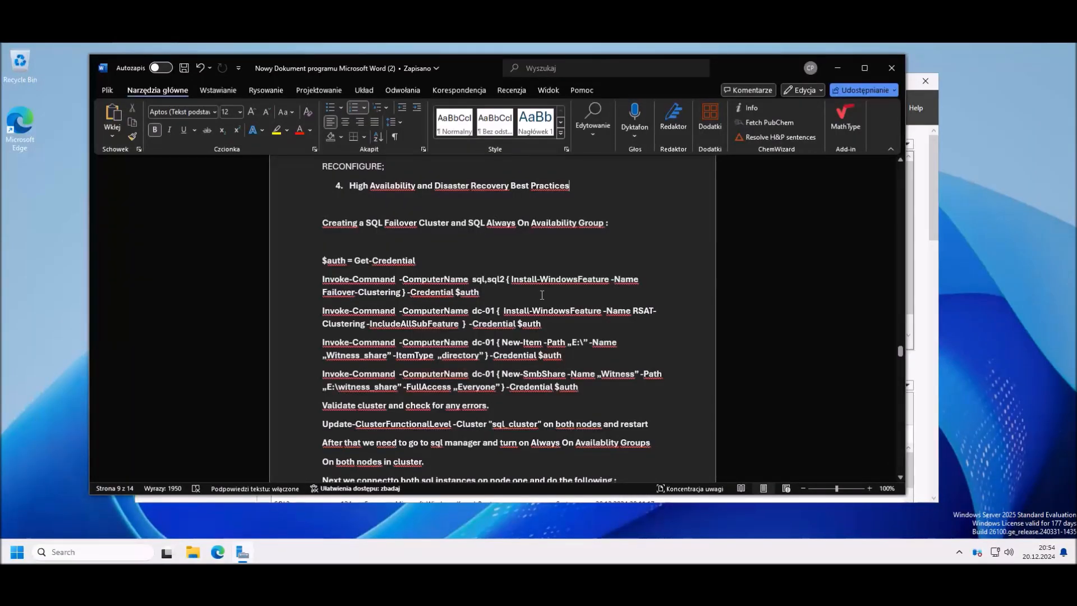
left_click_drag(425, 264, 318, 261)
key("super+c")
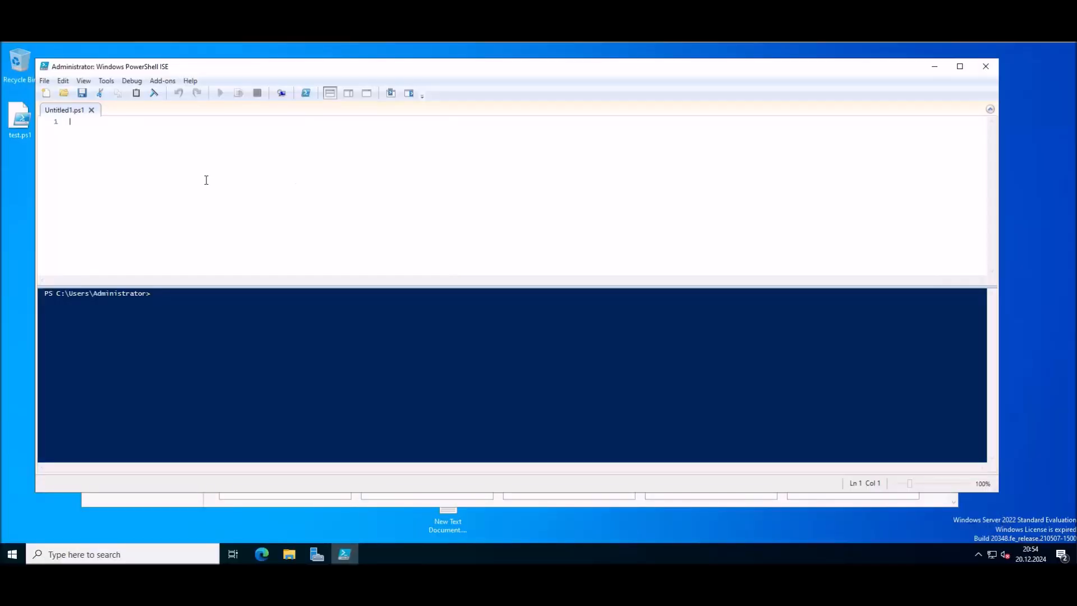
Step: Paste and run $auth = Get-Credential, supplying the admin user name and password
right_click(216, 172)
left_click(245, 203)
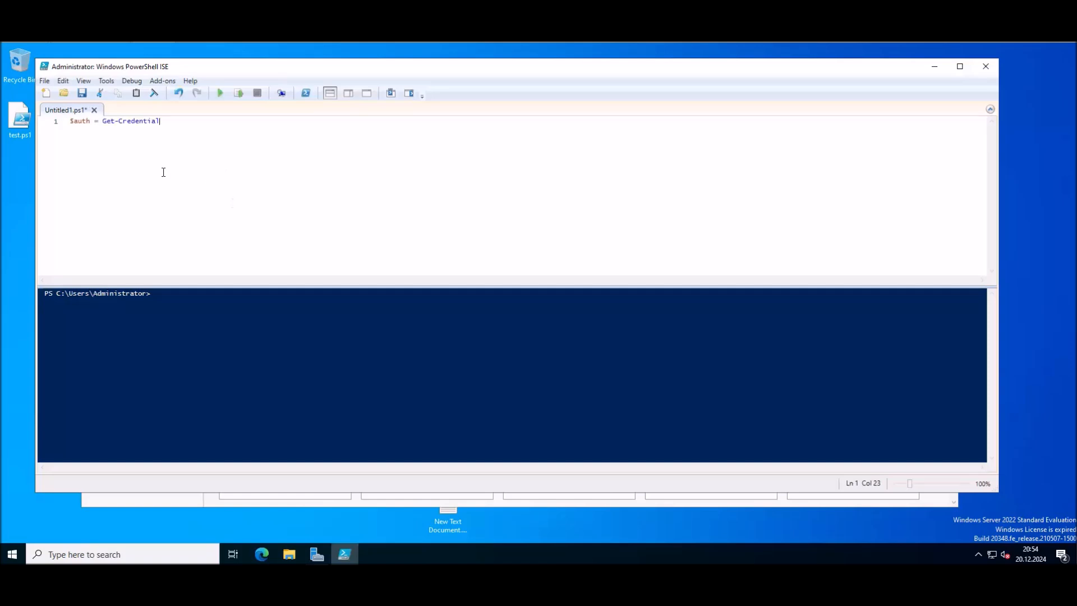
left_click(221, 94)
type("admin")
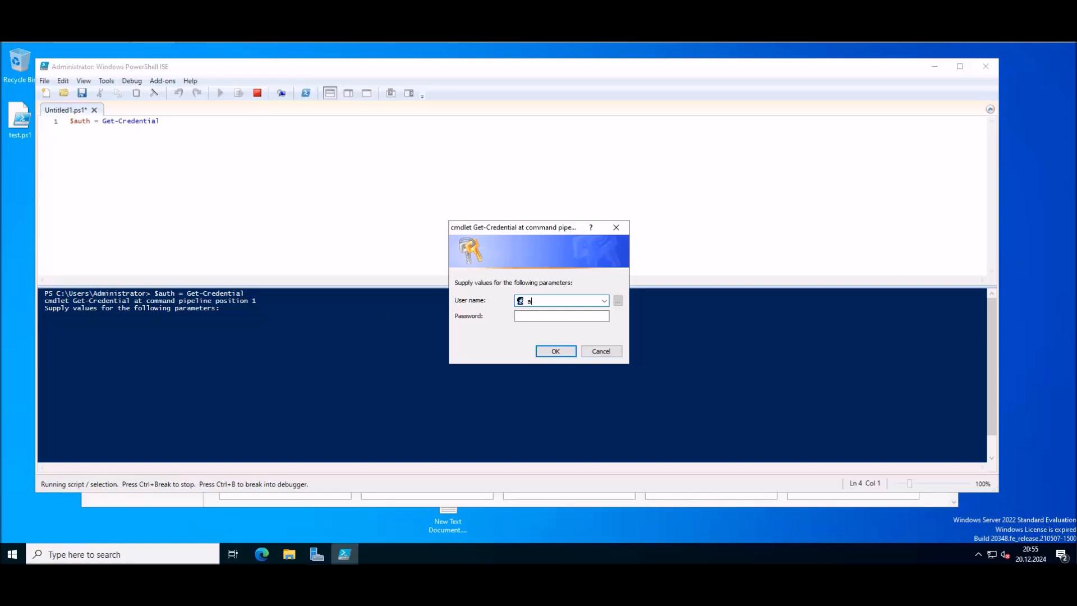
key("Tab")
type("••••")
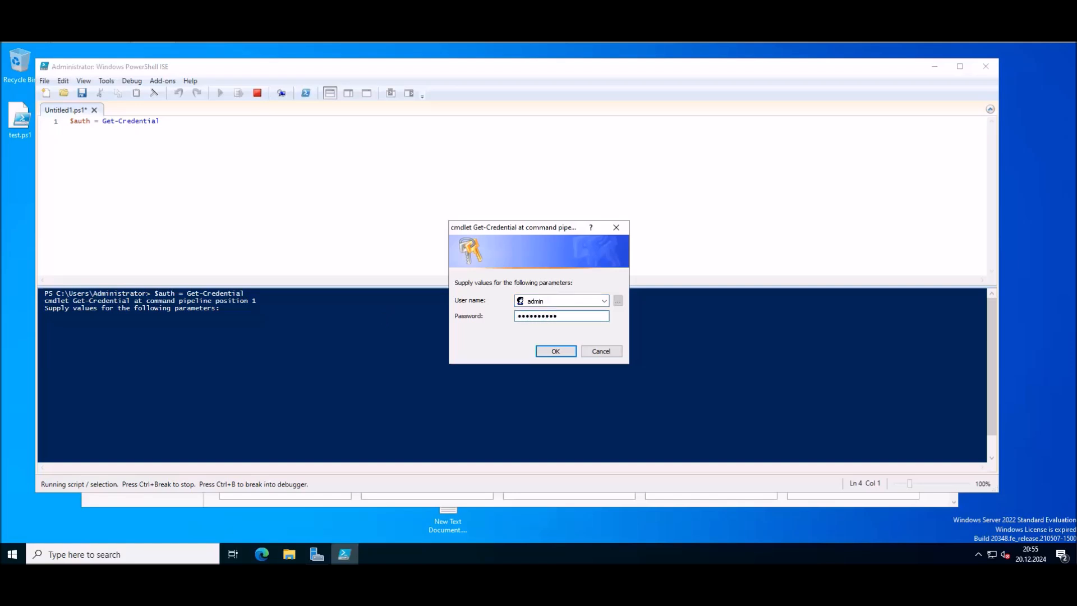
left_click(569, 352)
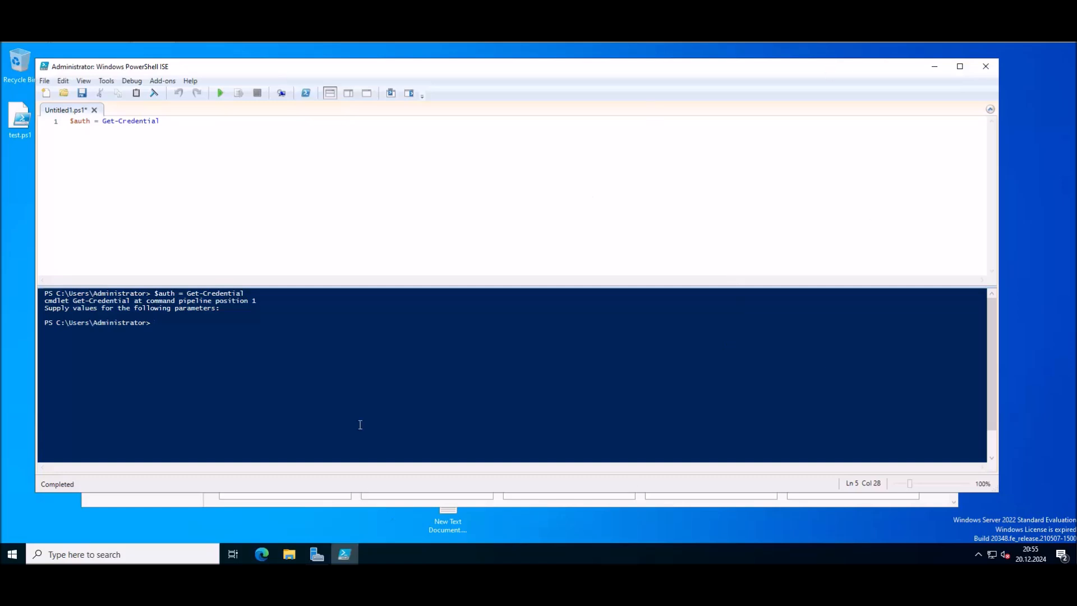
Step: In the notes, correct the node list to 'sql,sql2' and select the Failover-Clustering Invoke-Command line
mouse_move(450, 593)
left_click(450, 538)
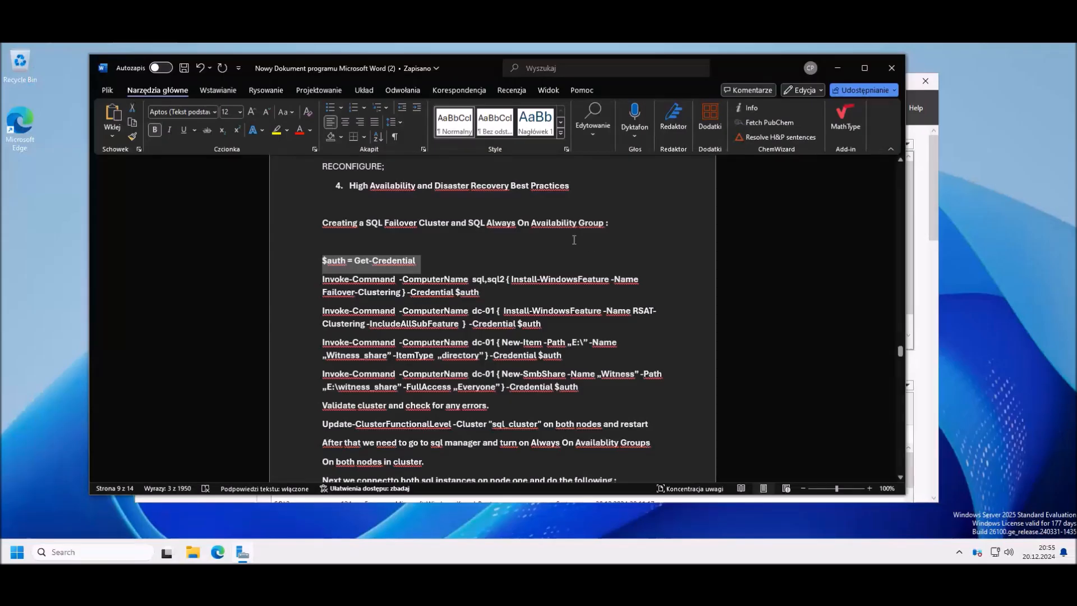
scroll(485, 276, "down", 3)
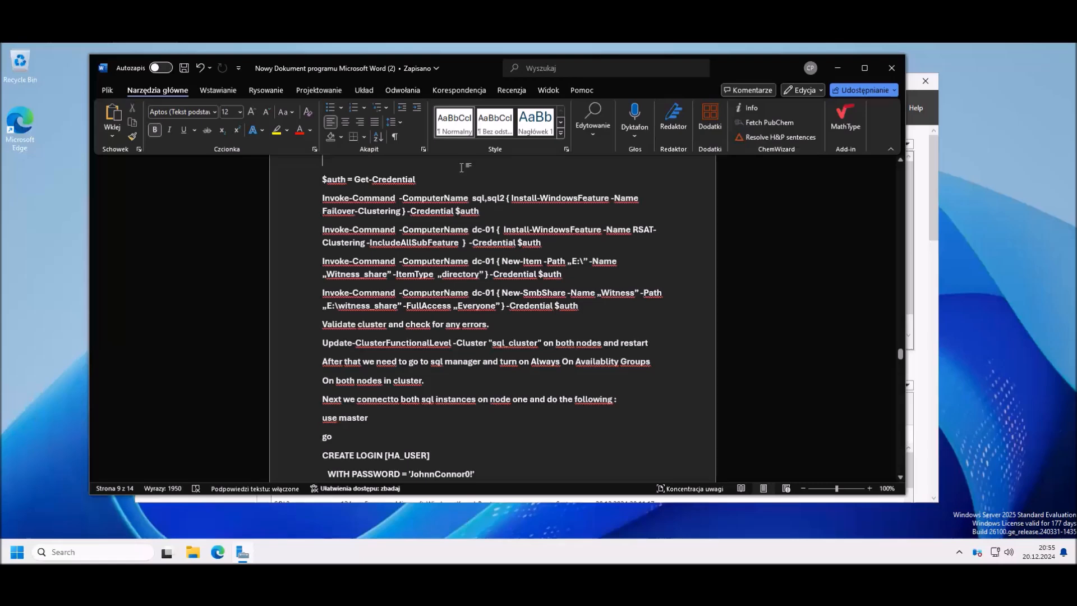
left_click(483, 200)
type(",")
left_click_drag(482, 213, 323, 199)
key("ctrl+c")
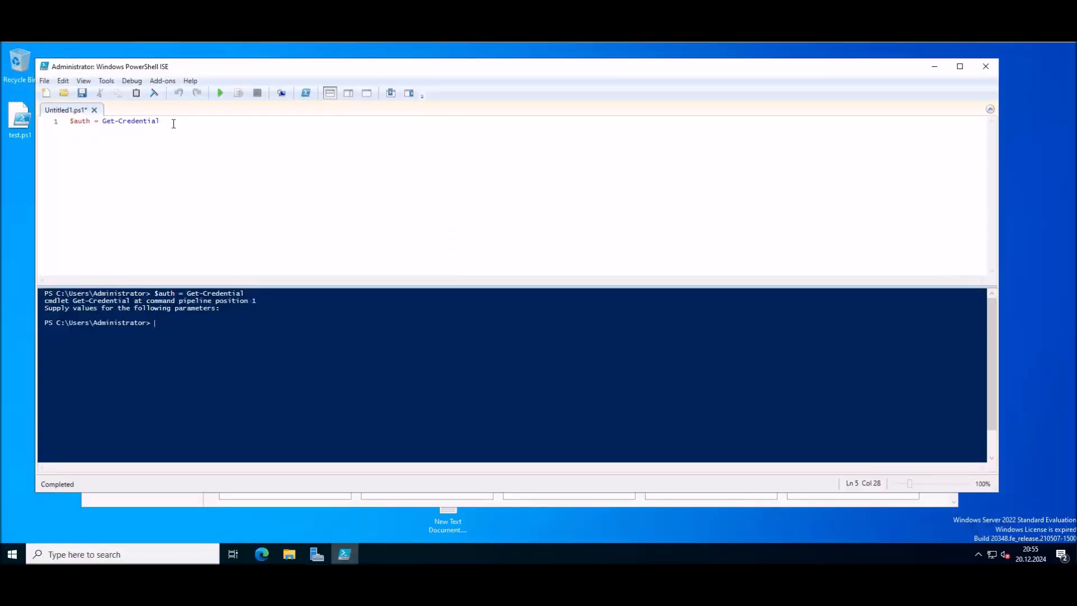
Step: Replace the script's $auth = Get-Credential line with the pasted Failover-Clustering Invoke-Command line
left_click_drag(167, 121, 79, 121)
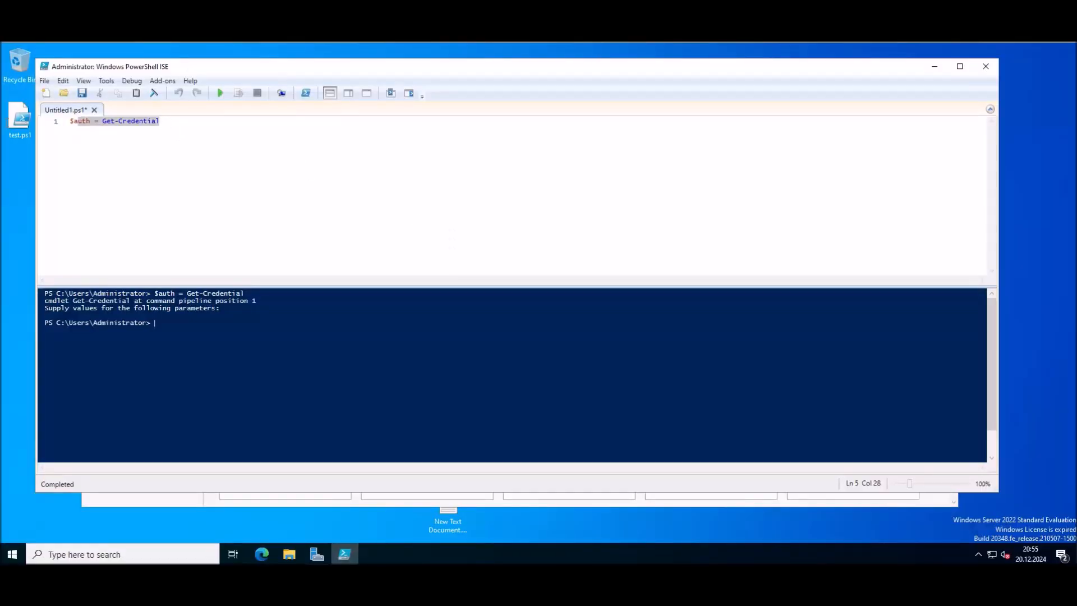
key("ctrl+v")
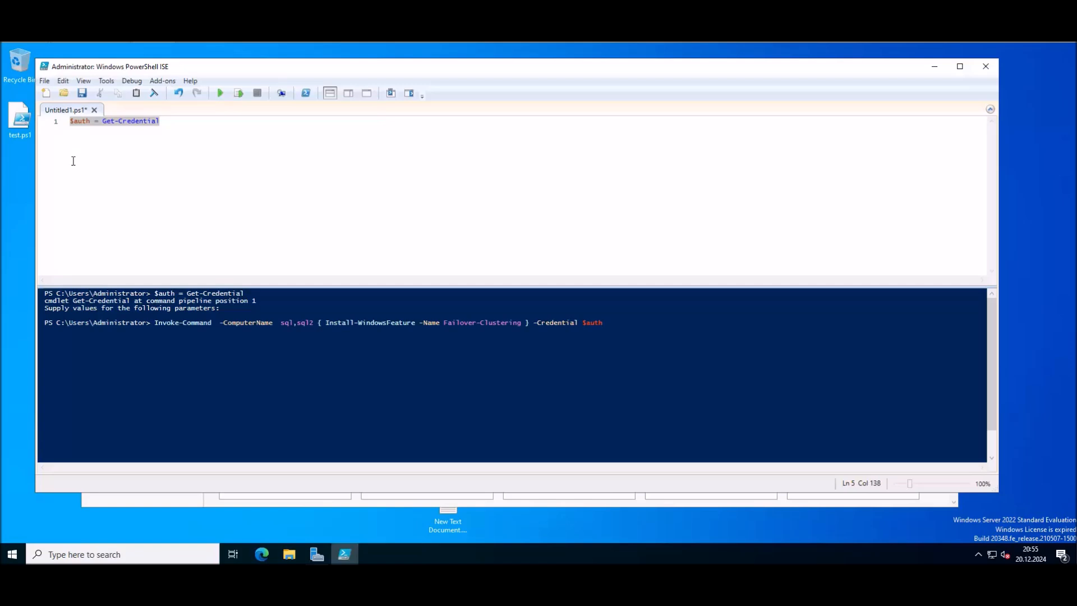
left_click(175, 121)
left_click_drag(141, 121, 45, 122)
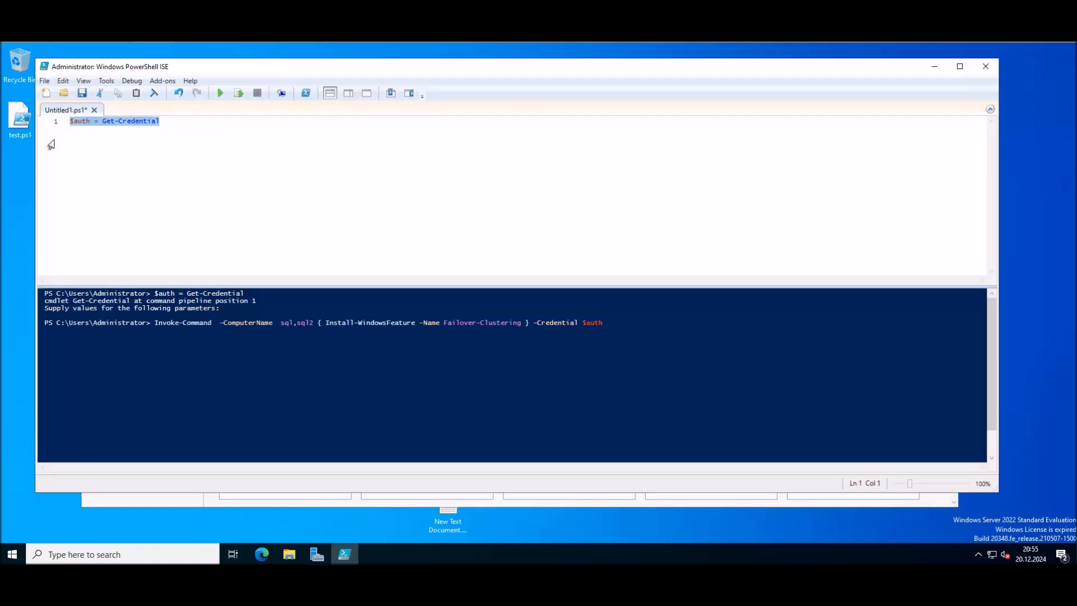
key("Delete")
right_click(203, 155)
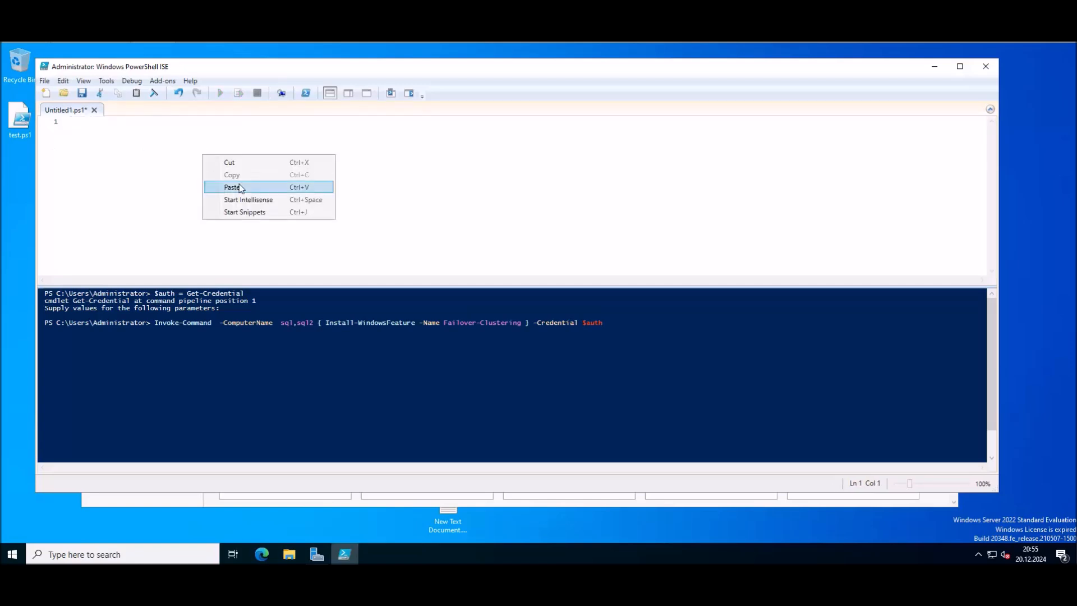
left_click(240, 188)
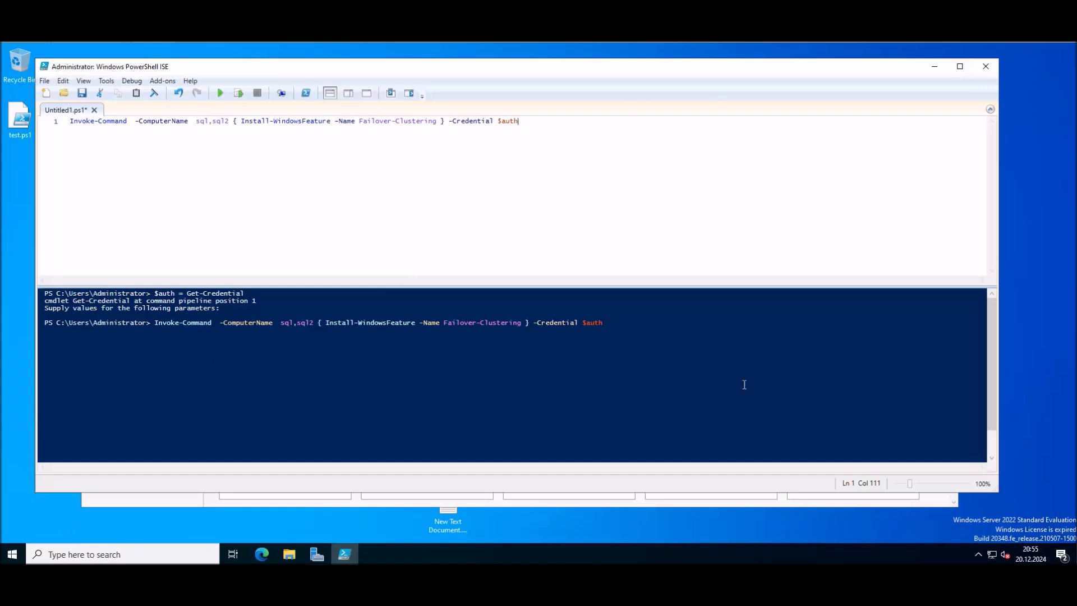
left_click(452, 580)
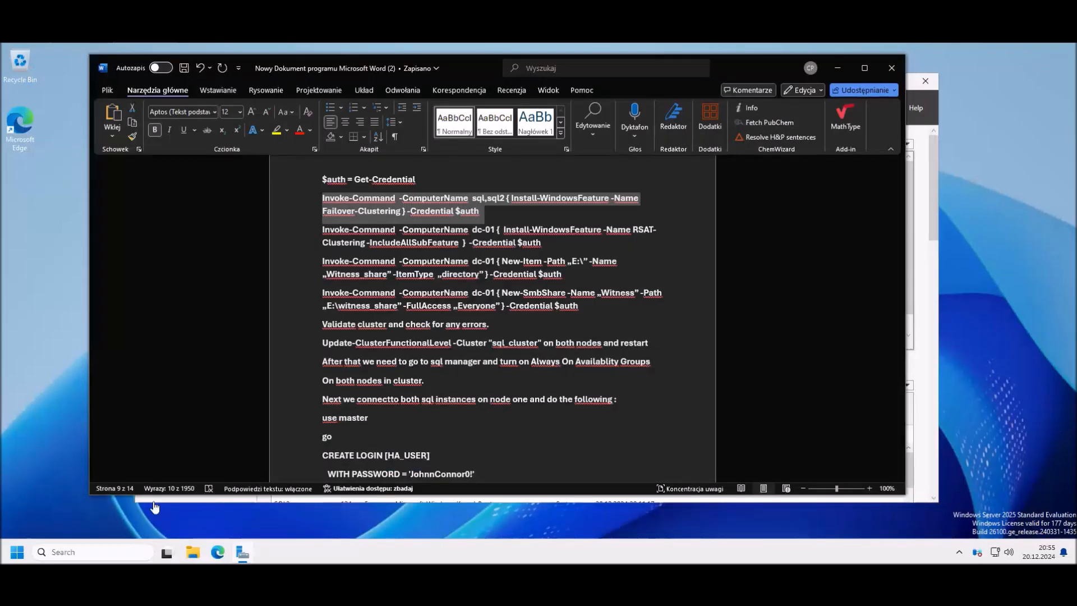
Step: Open Add Roles and Features in Server Manager and advance to the Features page
left_click(49, 503)
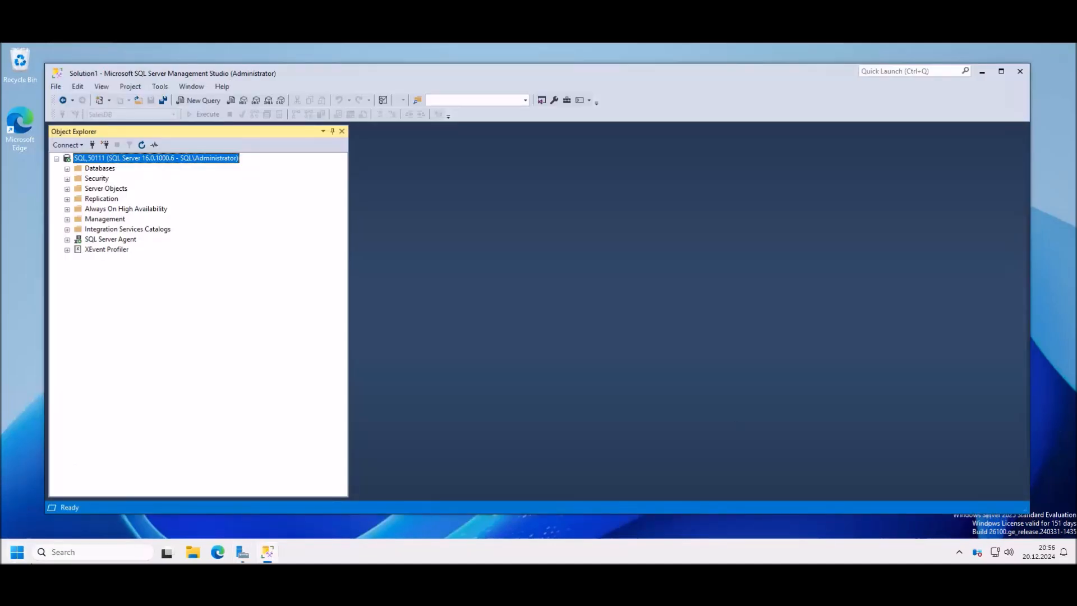
left_click(242, 552)
left_click(421, 212)
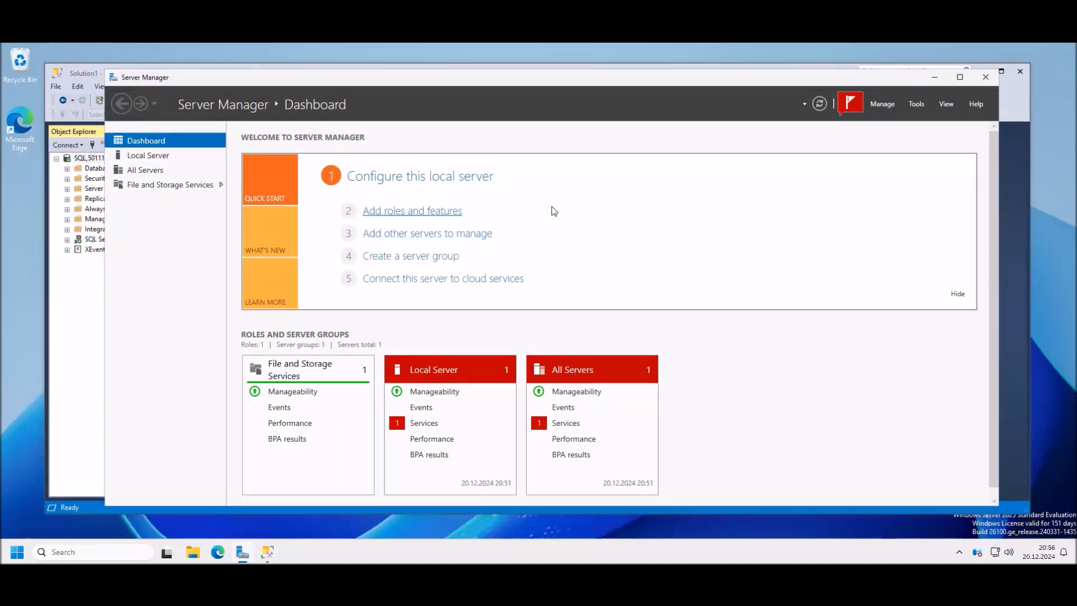
left_click(343, 378)
left_click(344, 375)
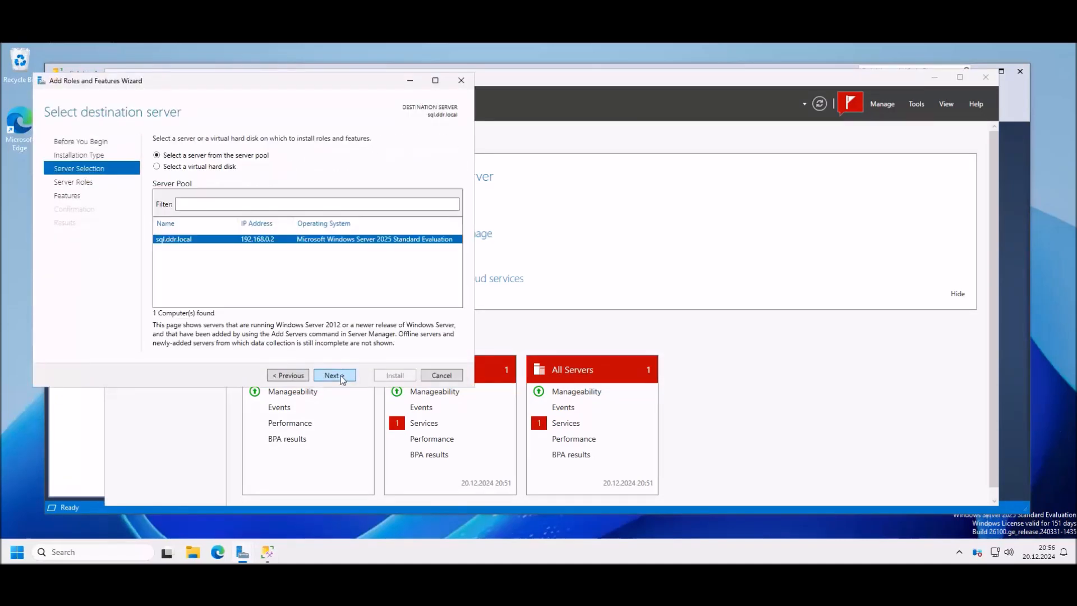
left_click(344, 377)
left_click(345, 376)
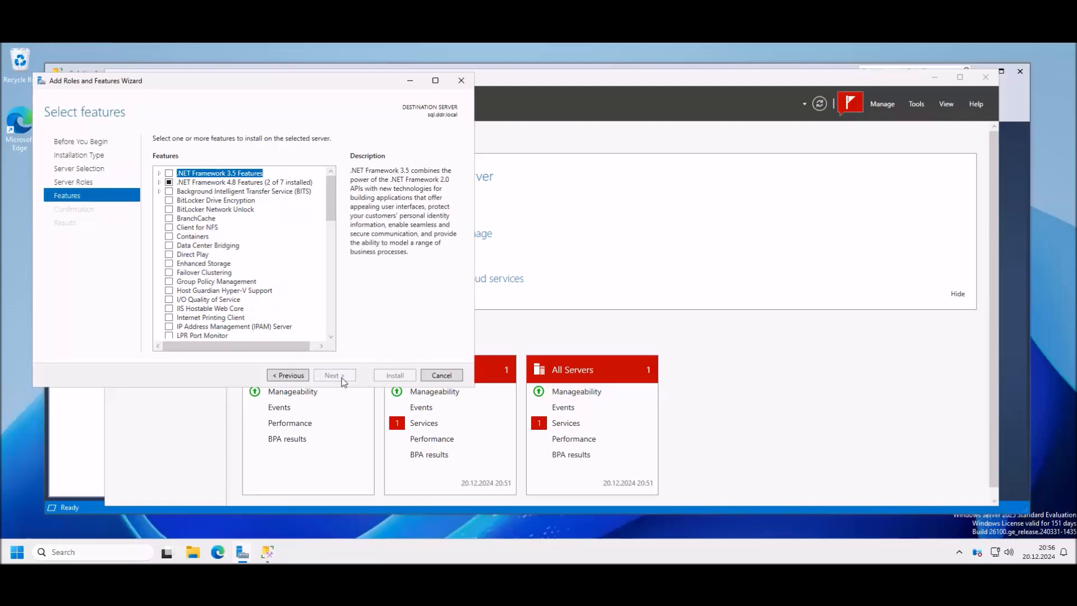
Step: Preview Failover Clustering with its management tools, cancel the wizard, then run the install script
left_click(169, 272)
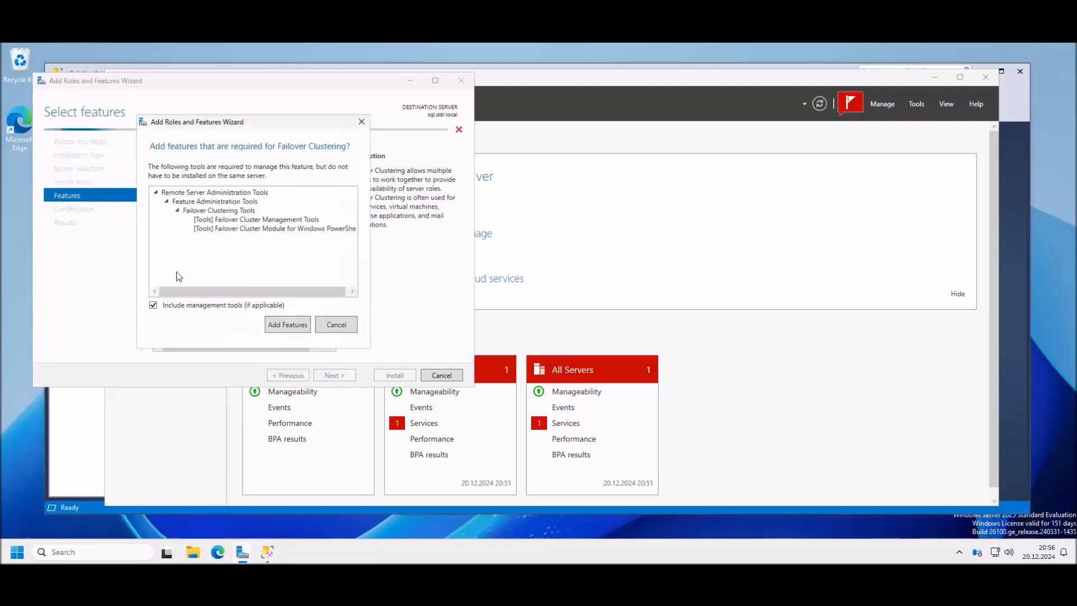
left_click(296, 327)
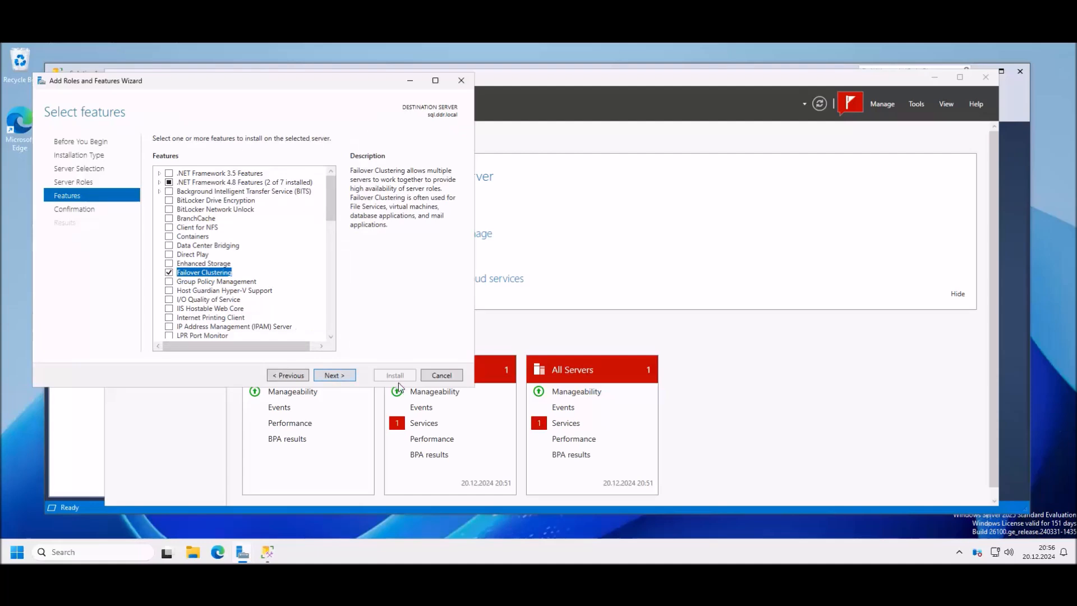
left_click(440, 375)
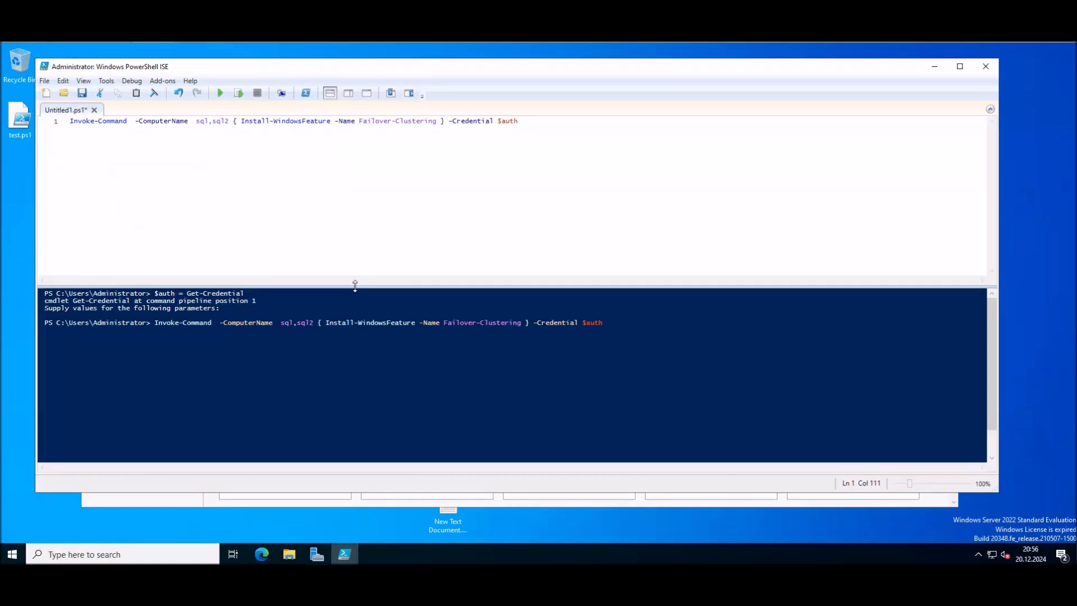
key("Left")
key("Left")
key("Left")
key("Left")
key("Left")
key("Left")
key("Left")
key("Left")
left_click(221, 92)
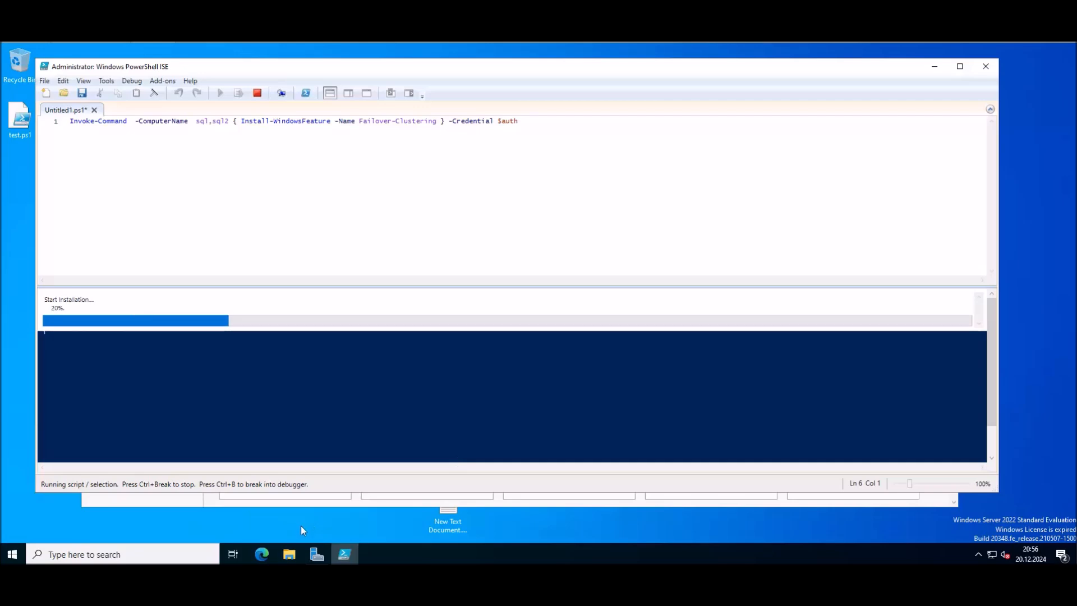
Step: Select the dc-01 RSAT-Clustering Invoke-Command paragraph in the Word notes
mouse_move(450, 594)
left_click(450, 538)
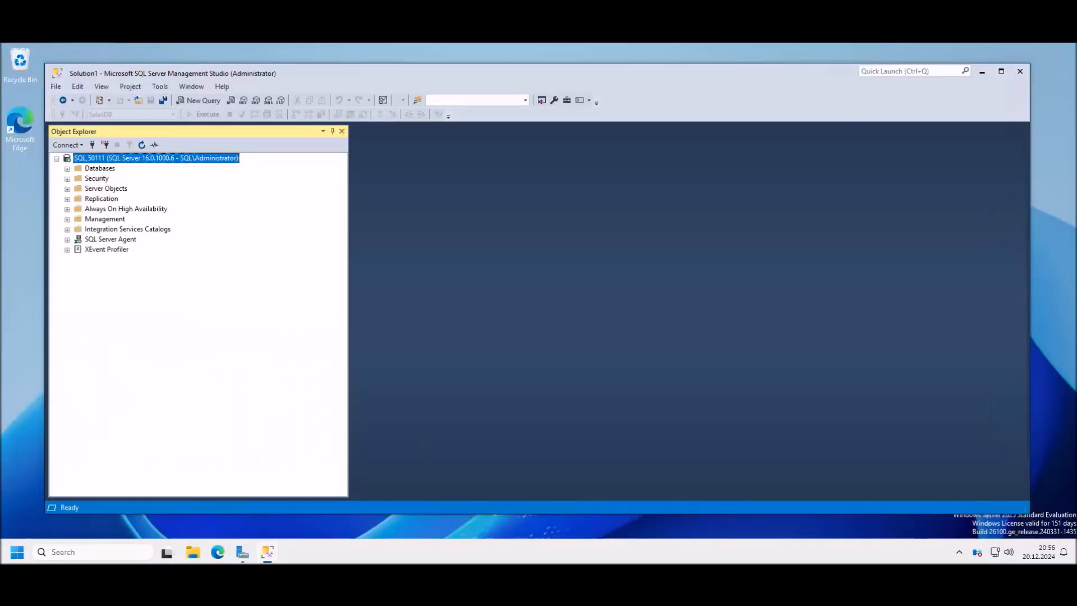
left_click(360, 592)
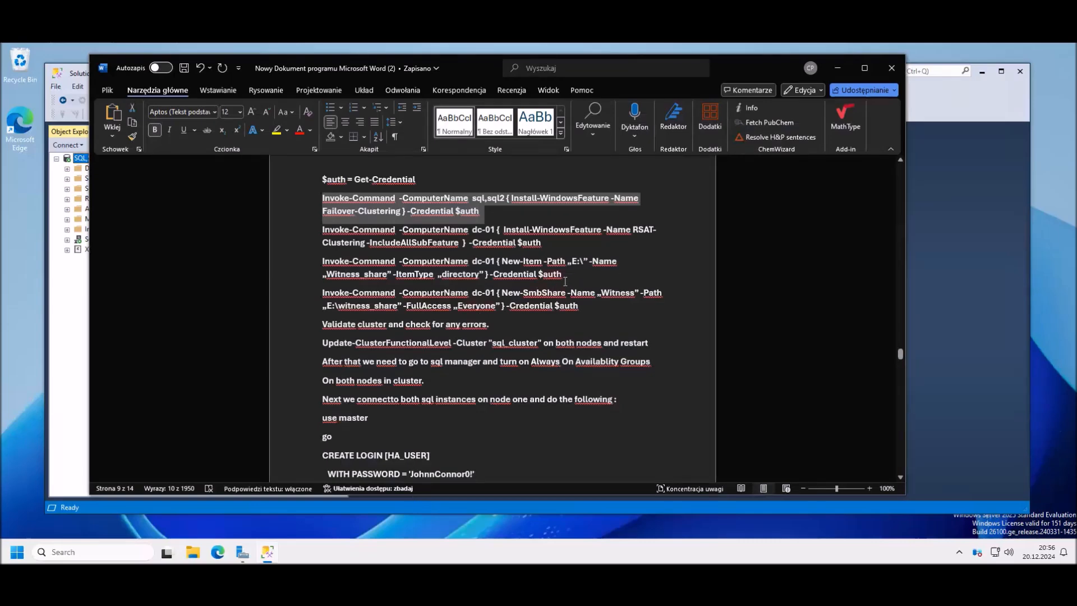
left_click(560, 247)
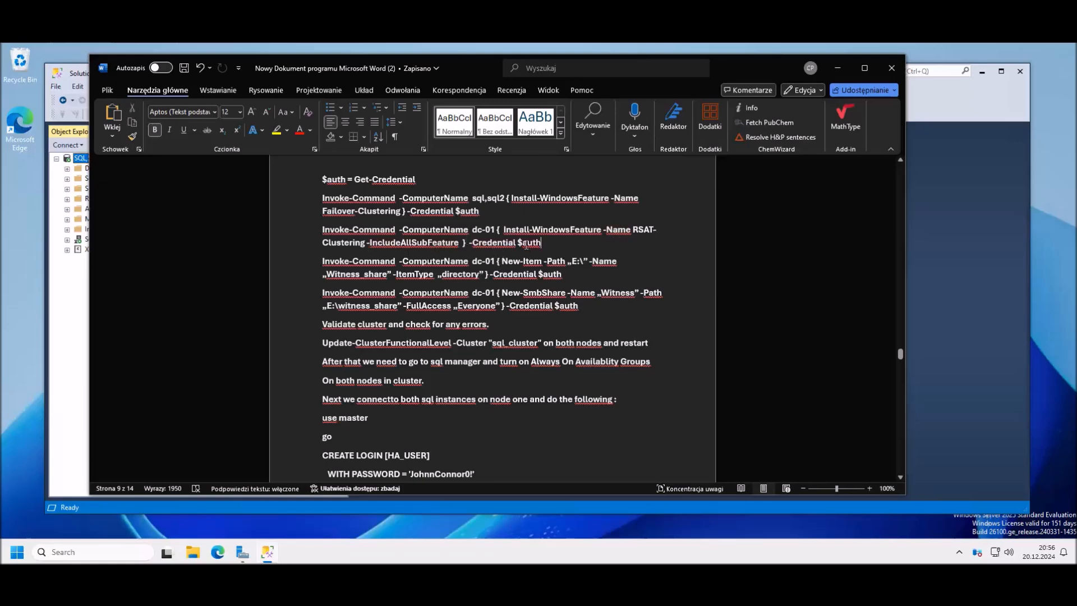
left_click_drag(542, 243, 323, 231)
key("super+c")
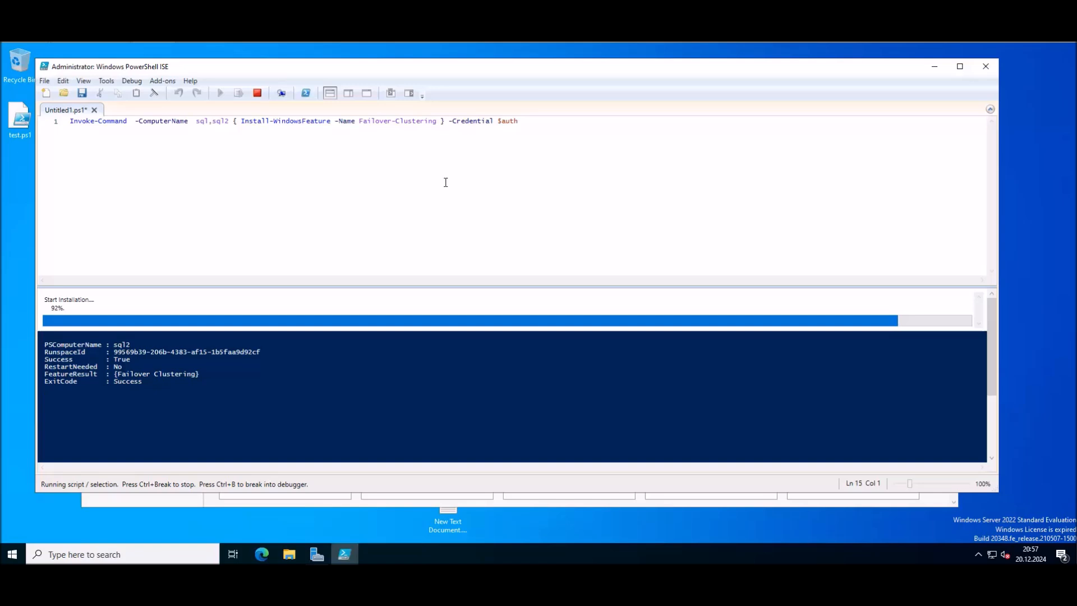
Step: Delete the completed Failover-Clustering command from the script pane
key("Up")
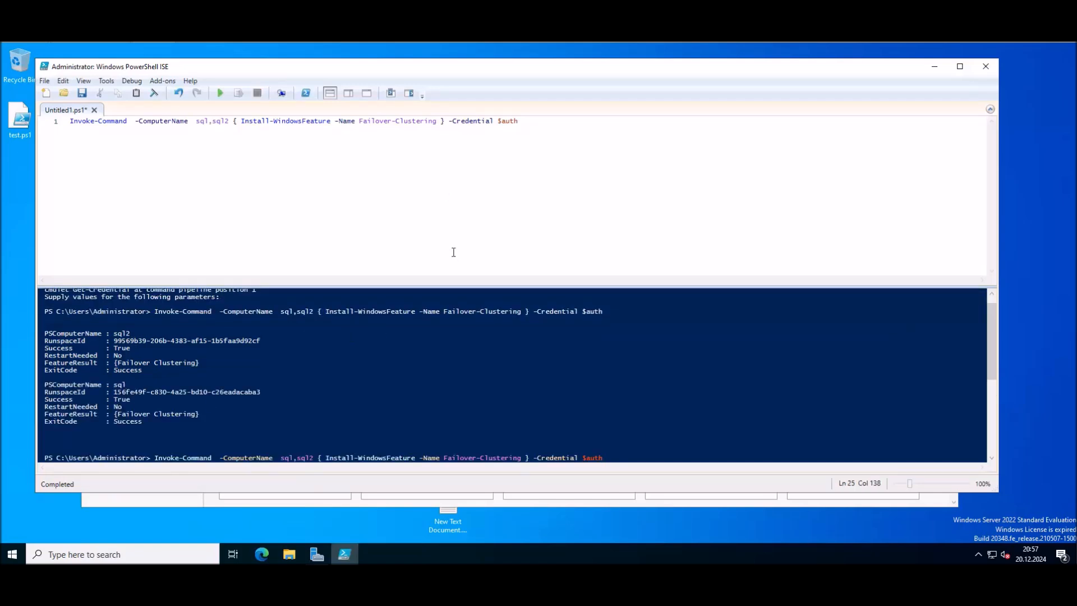
left_click_drag(530, 119, 120, 132)
key("Delete")
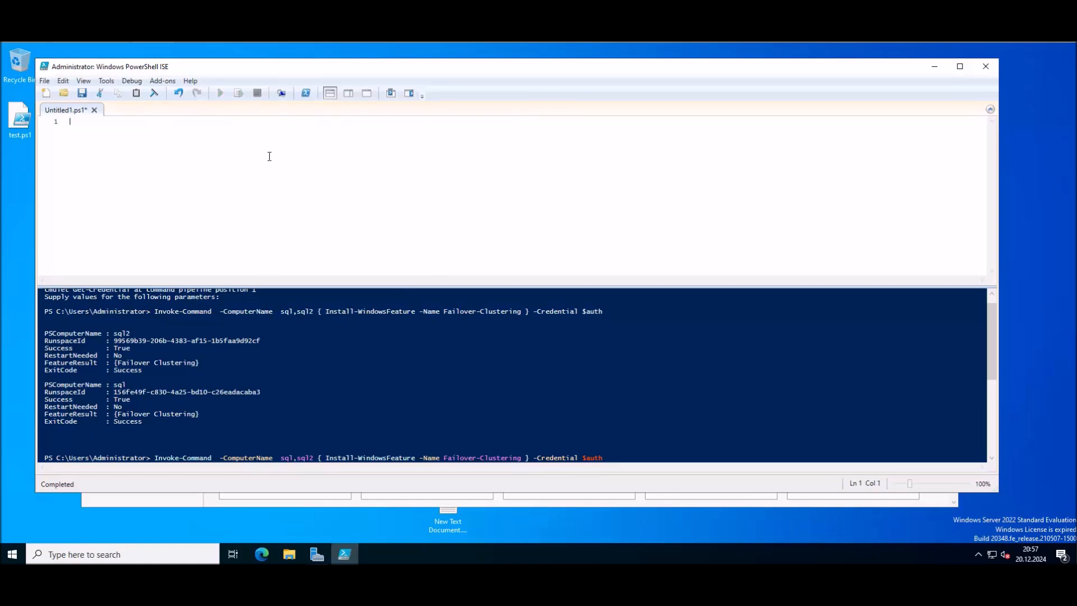
Step: Paste and run the dc-01 RSAT-Clustering install command
right_click(279, 158)
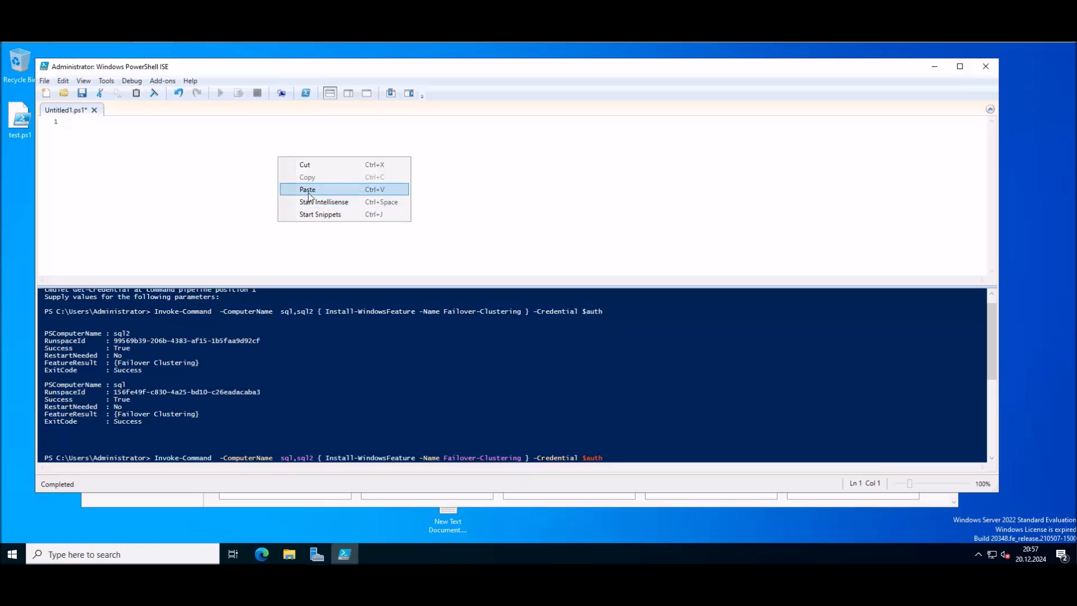
left_click(310, 191)
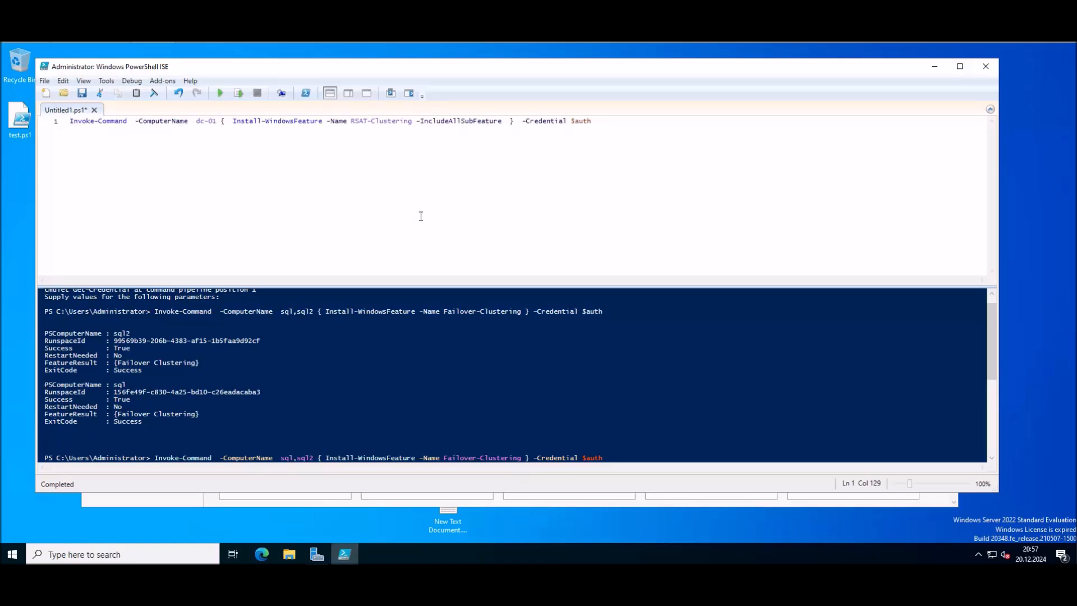
left_click(220, 93)
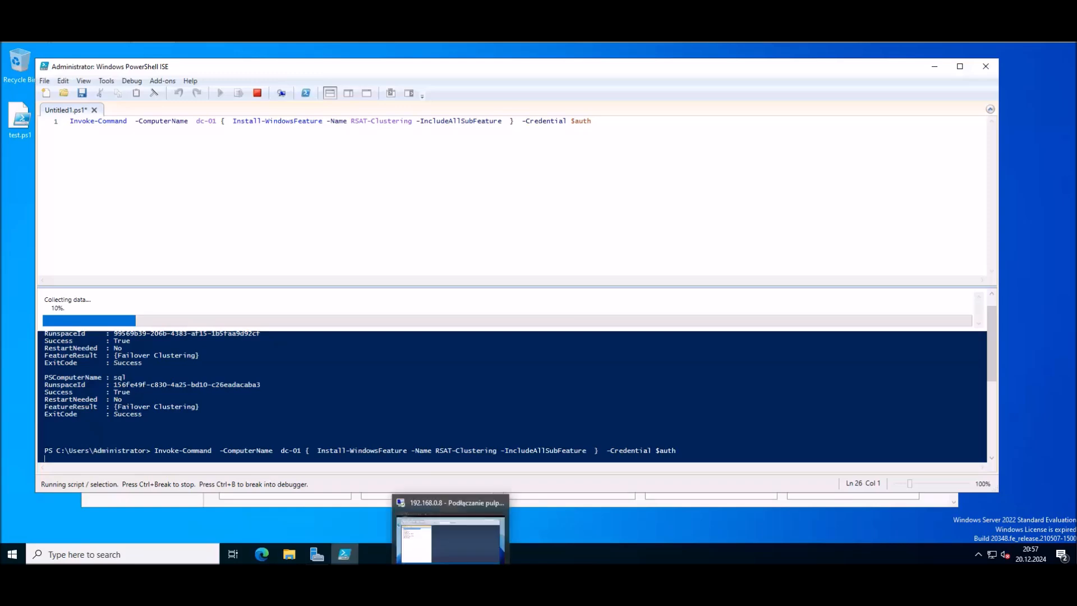
Step: Dismiss the Credential and Komputerami spelling suggestions in the Word notes, then minimize Word
left_click(452, 587)
left_click(396, 588)
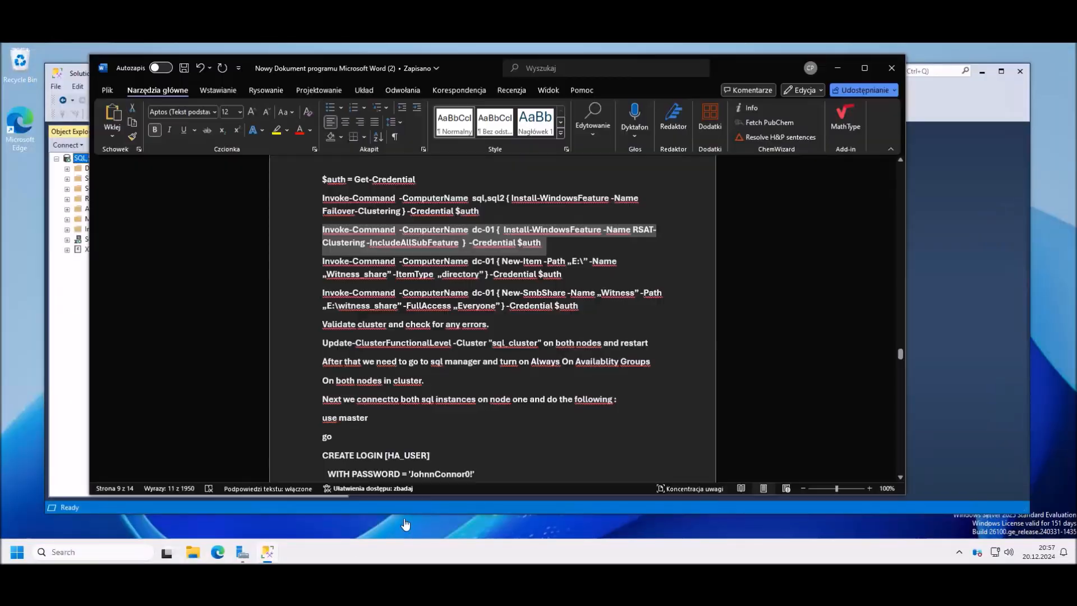
left_click(520, 274)
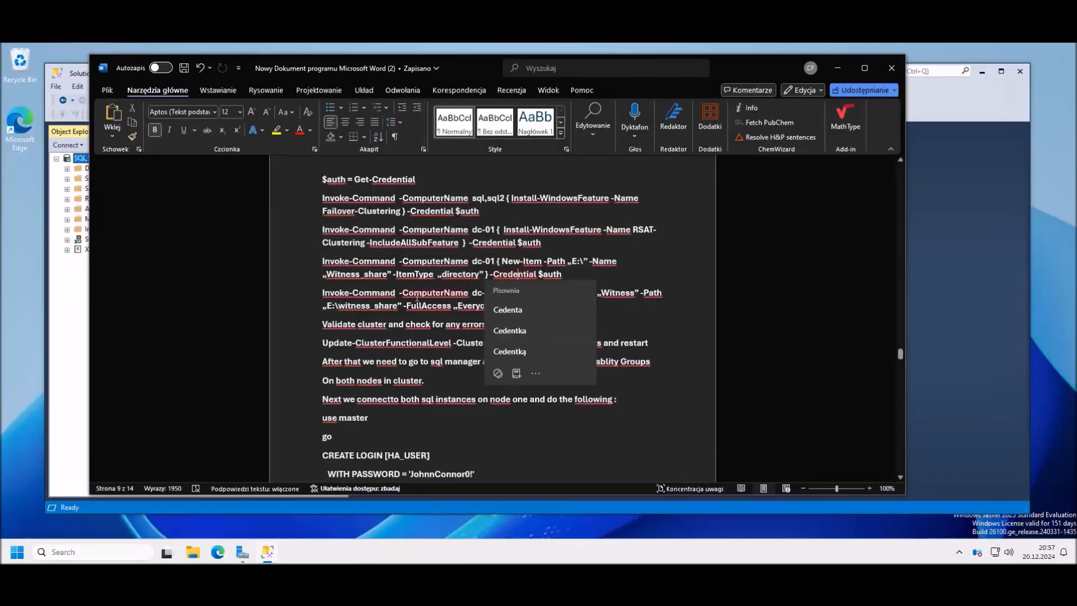
left_click(402, 292)
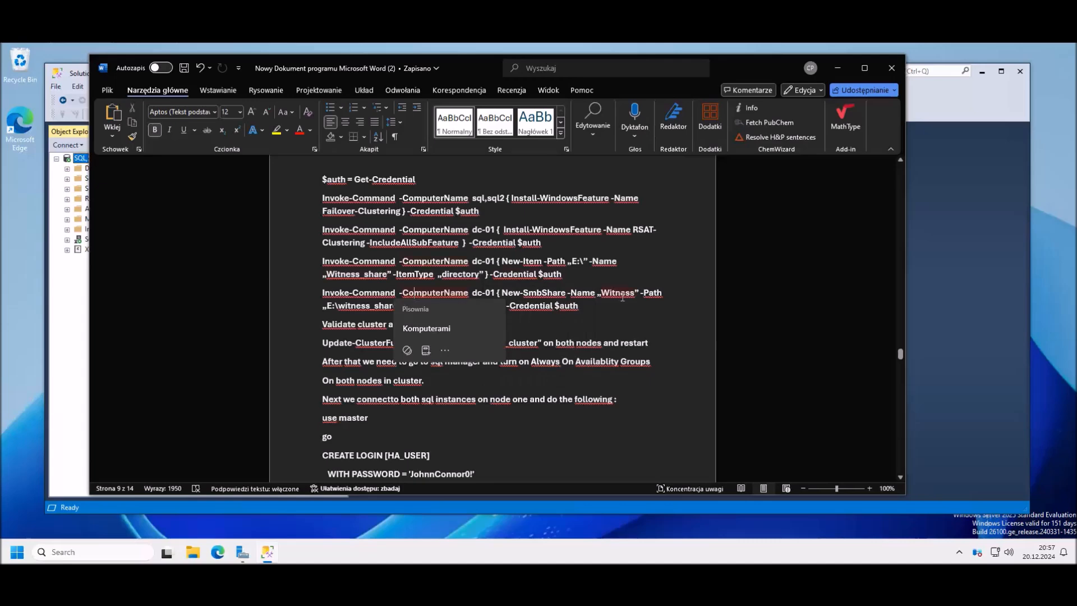
left_click(569, 277)
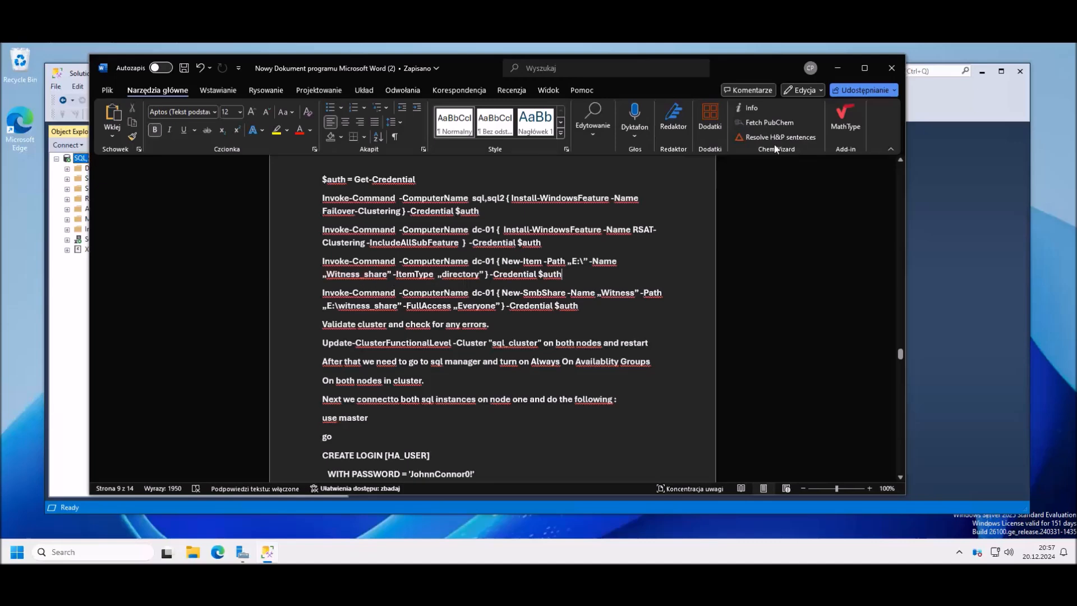
left_click(837, 67)
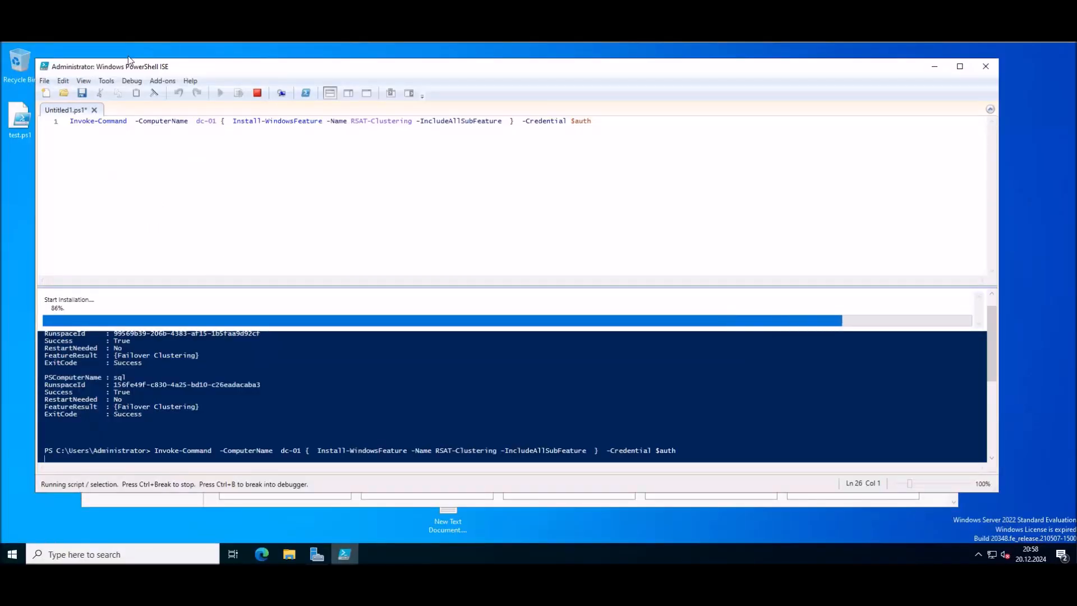
Step: Open the virtual machine's settings and start the Add Hardware Wizard
right_click(152, 34)
left_click(188, 183)
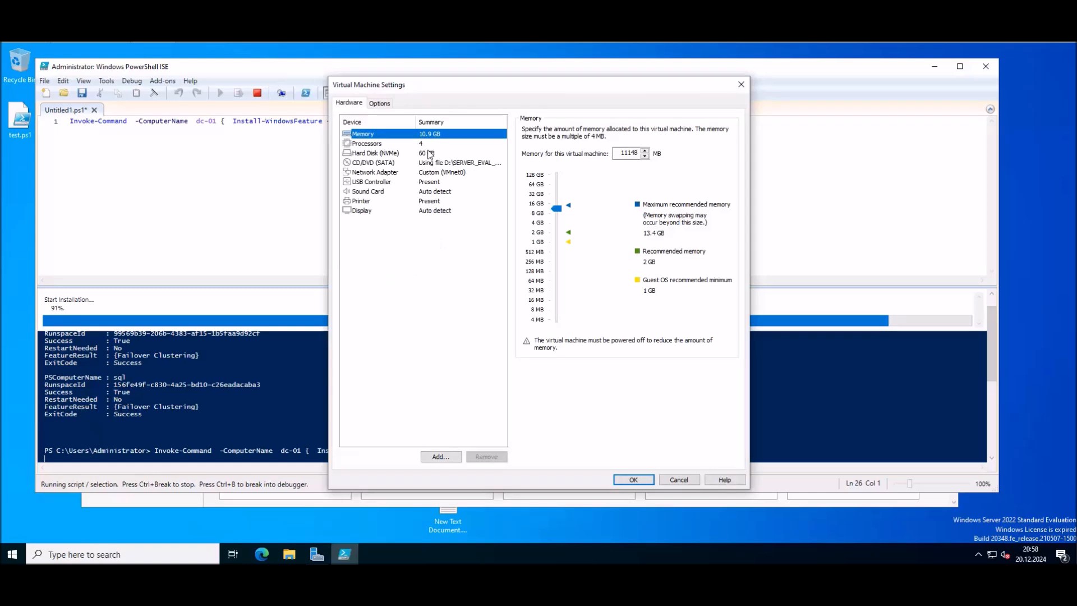
left_click(447, 456)
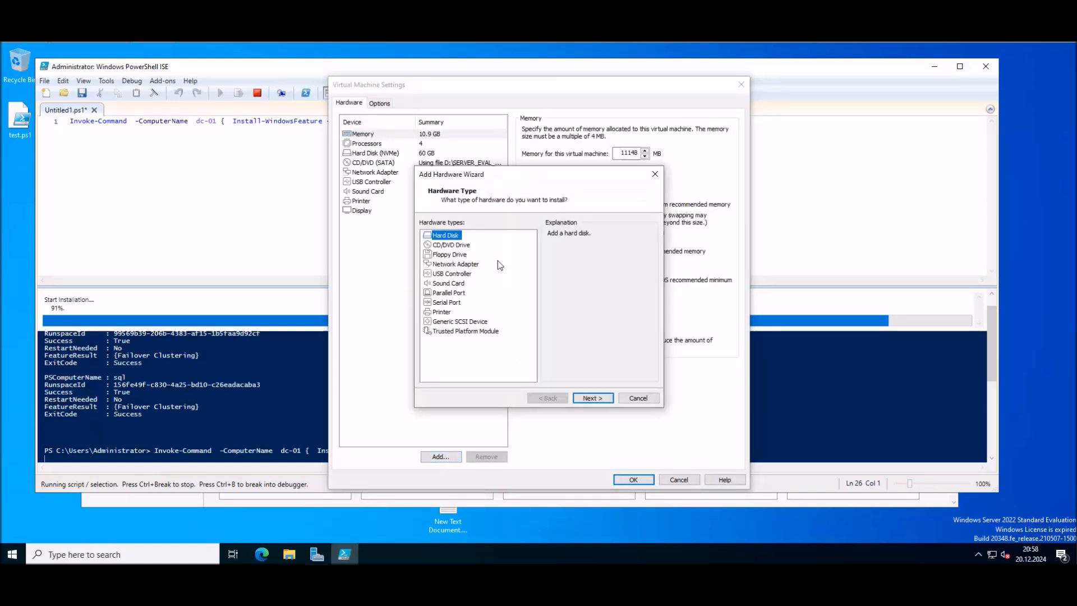
Step: Add a new 100 GB SCSI virtual hard disk, stored as a single file, to DC 1
left_click(608, 399)
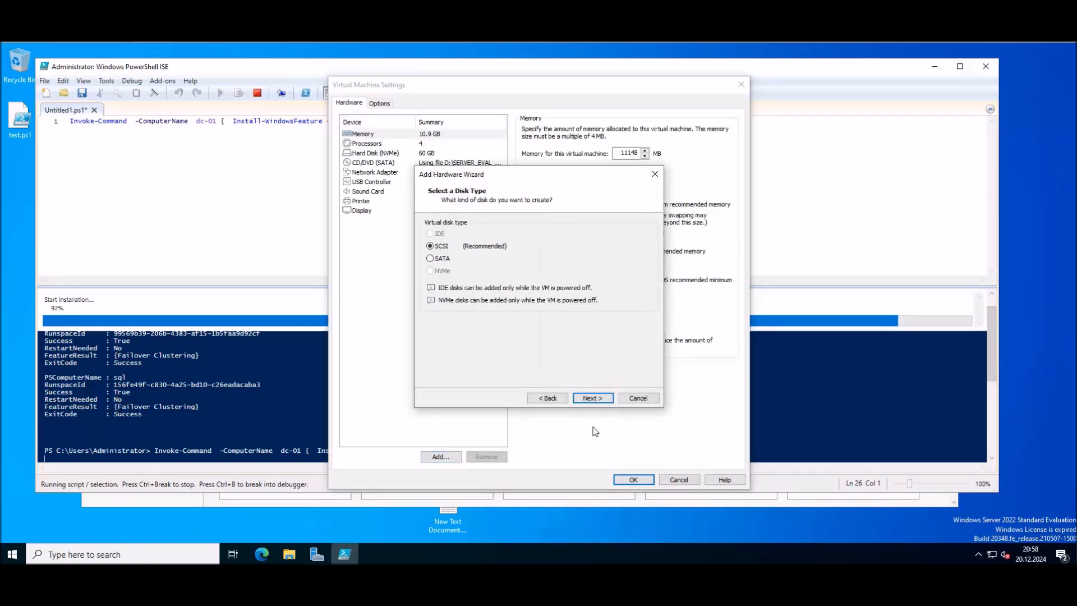
left_click(608, 400)
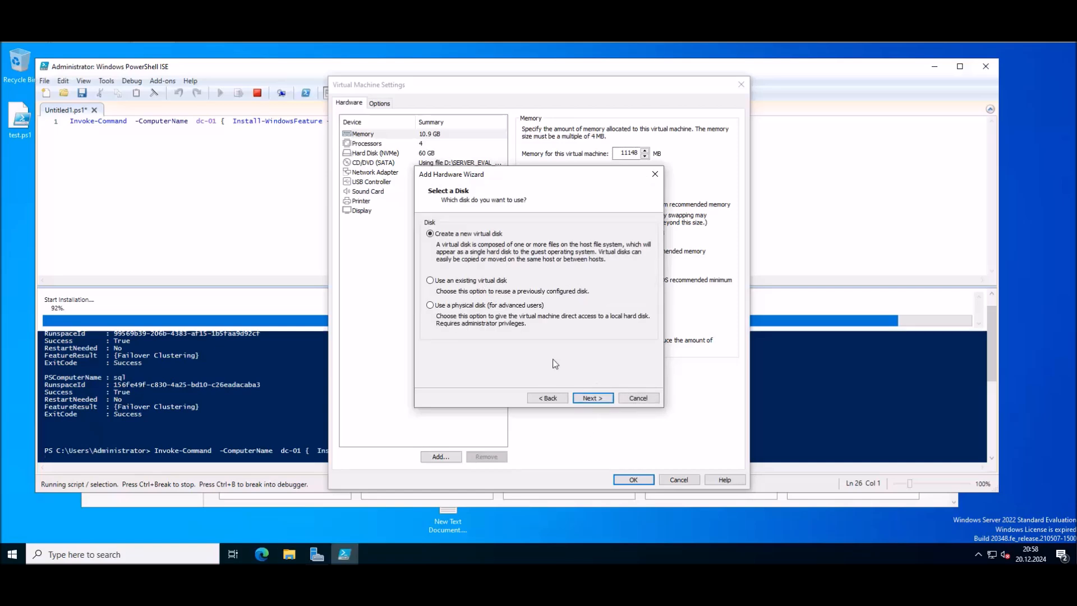
left_click(596, 397)
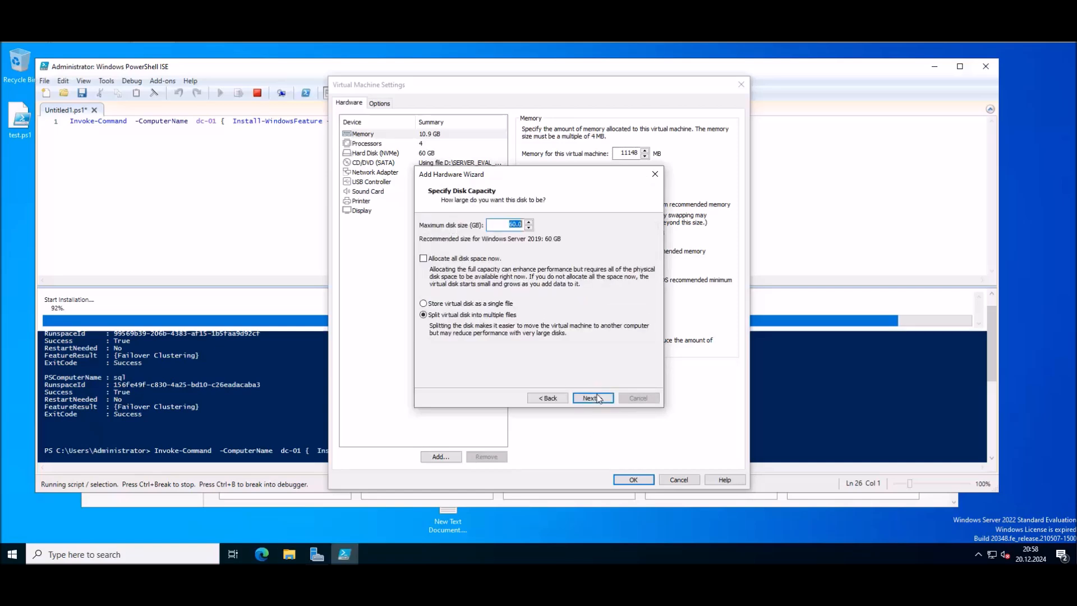
left_click(456, 302)
left_click(512, 225)
key("BackSpace")
type("10")
left_click(600, 399)
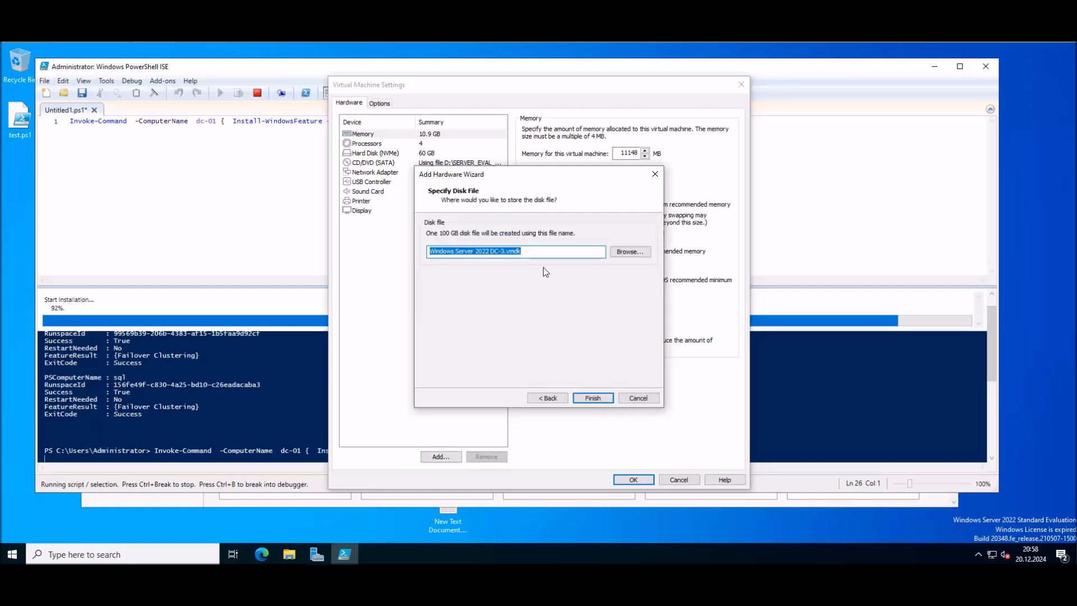
left_click(592, 398)
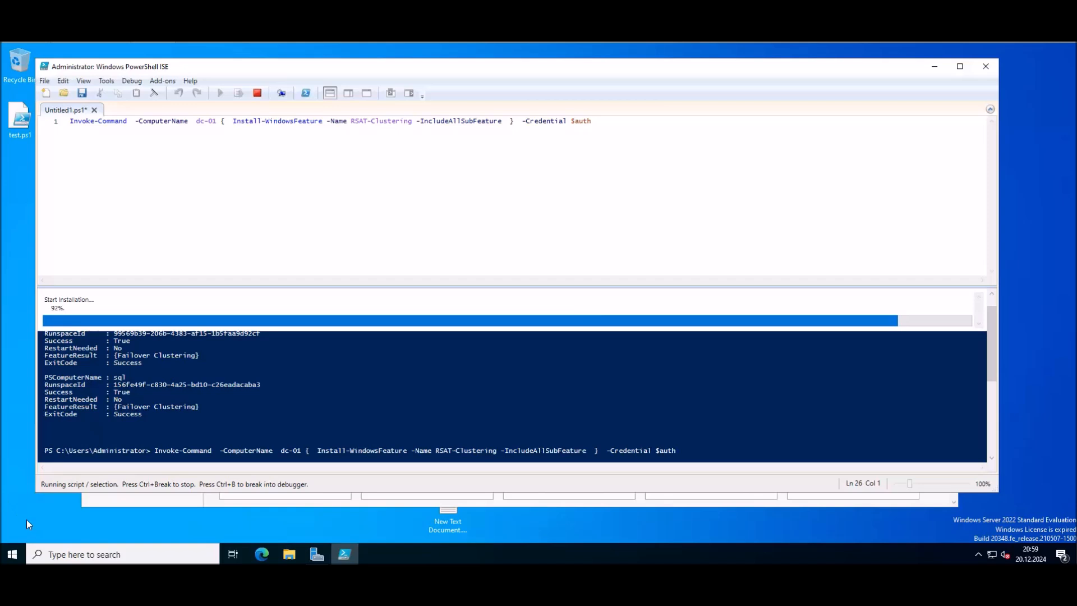
left_click(13, 554)
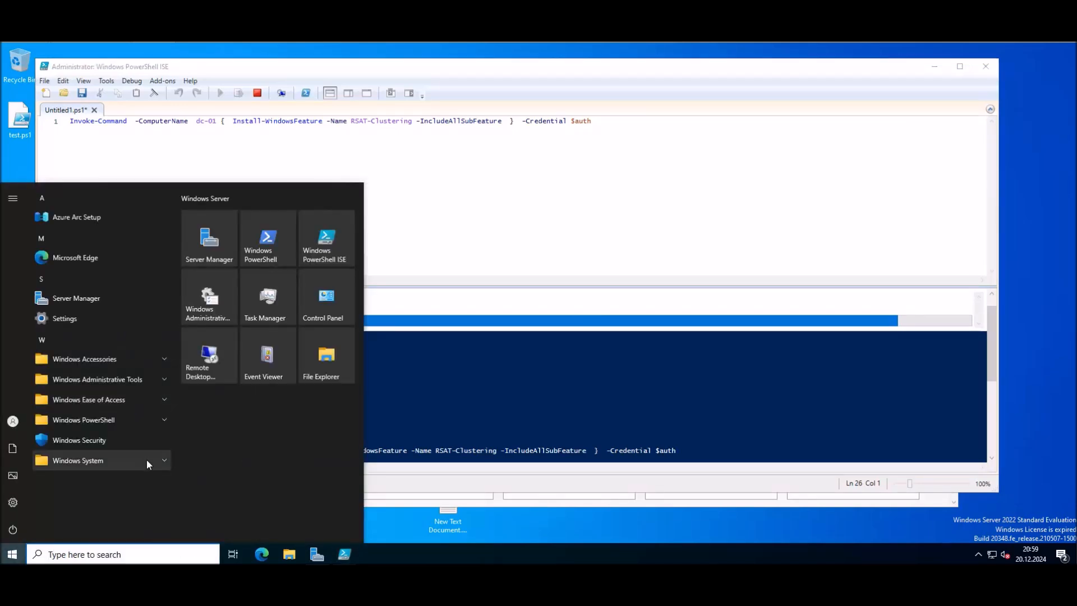
Step: Open Disk Management, bring Disk 1 online and initialize it
type("disk")
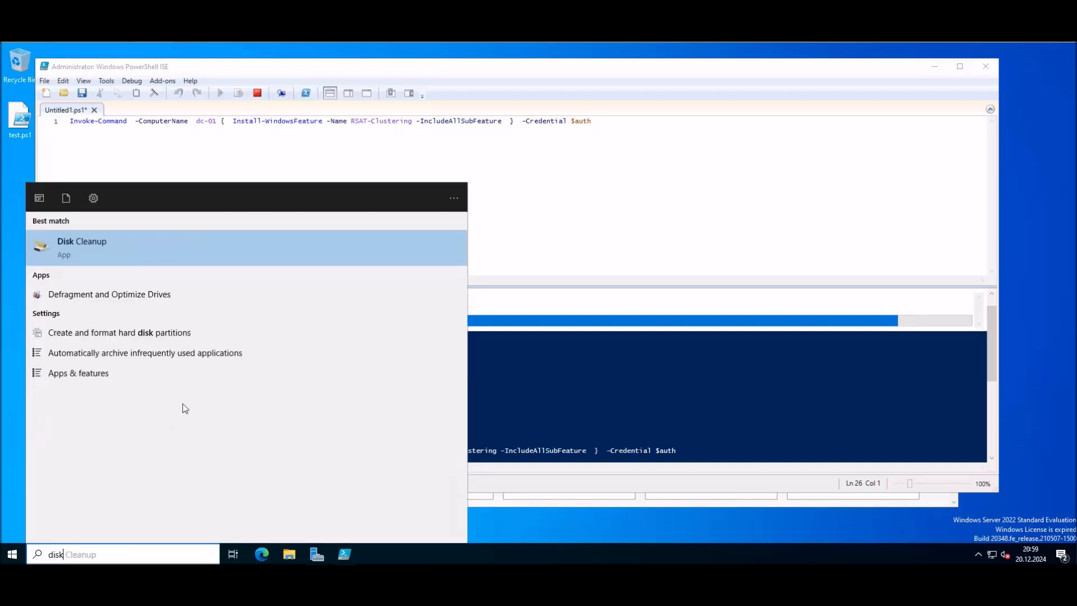
left_click(114, 337)
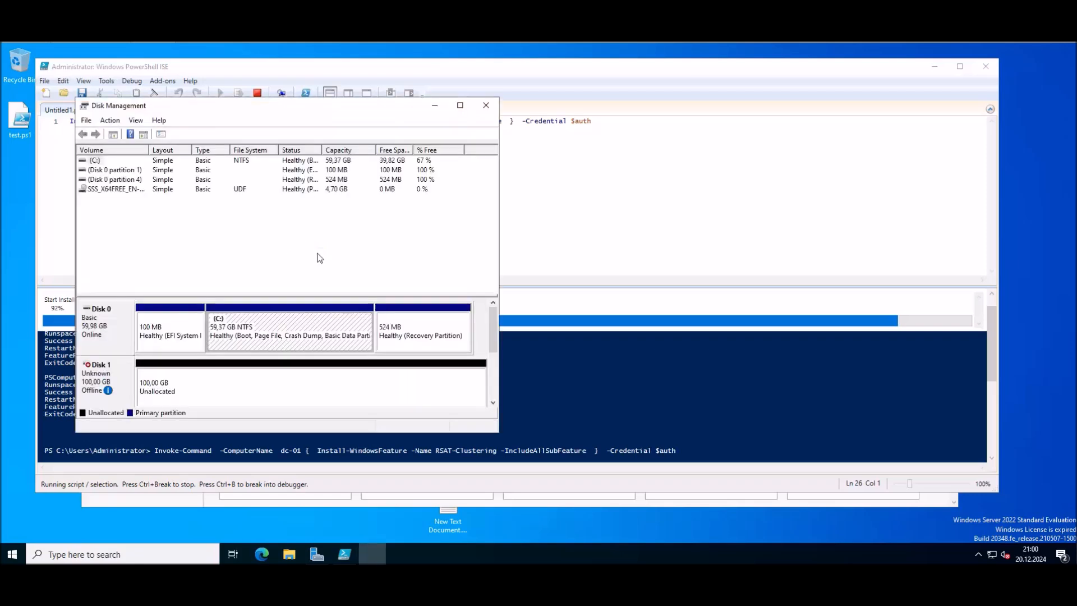
right_click(113, 382)
left_click(156, 389)
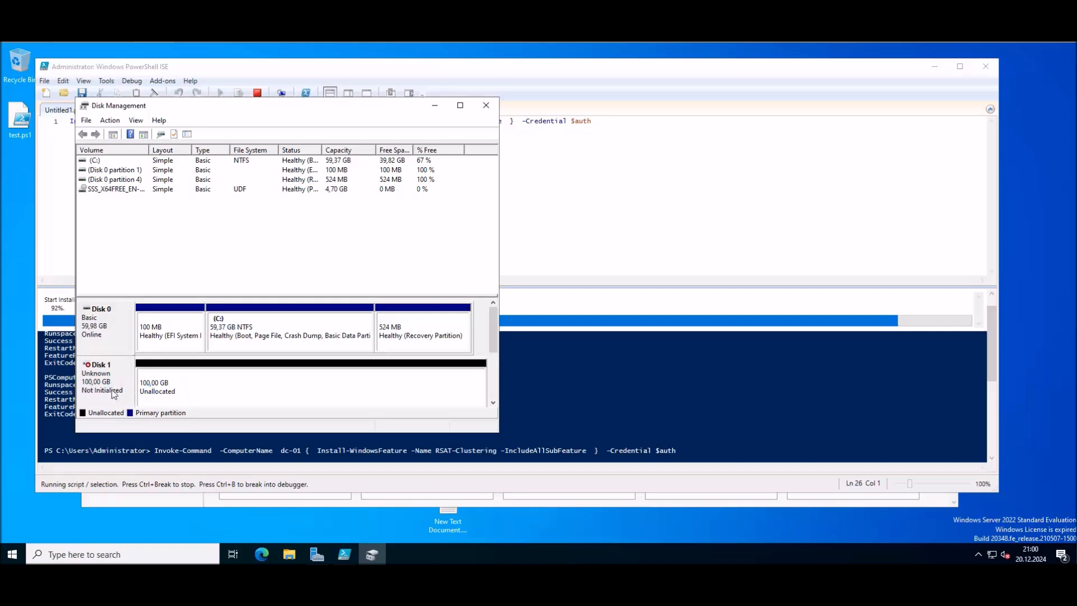
right_click(107, 374)
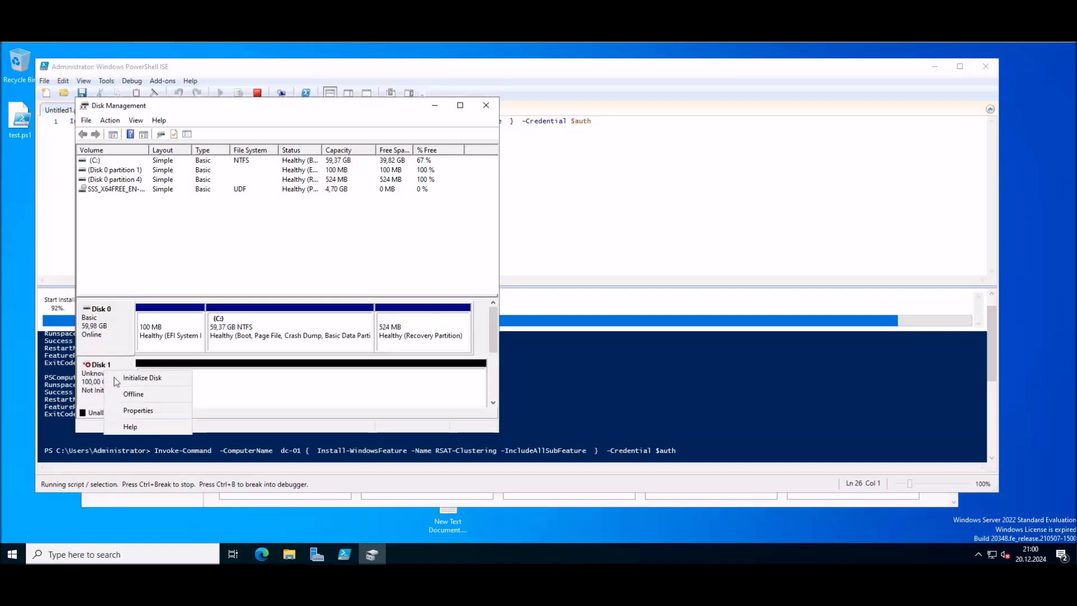
left_click(139, 376)
left_click(335, 340)
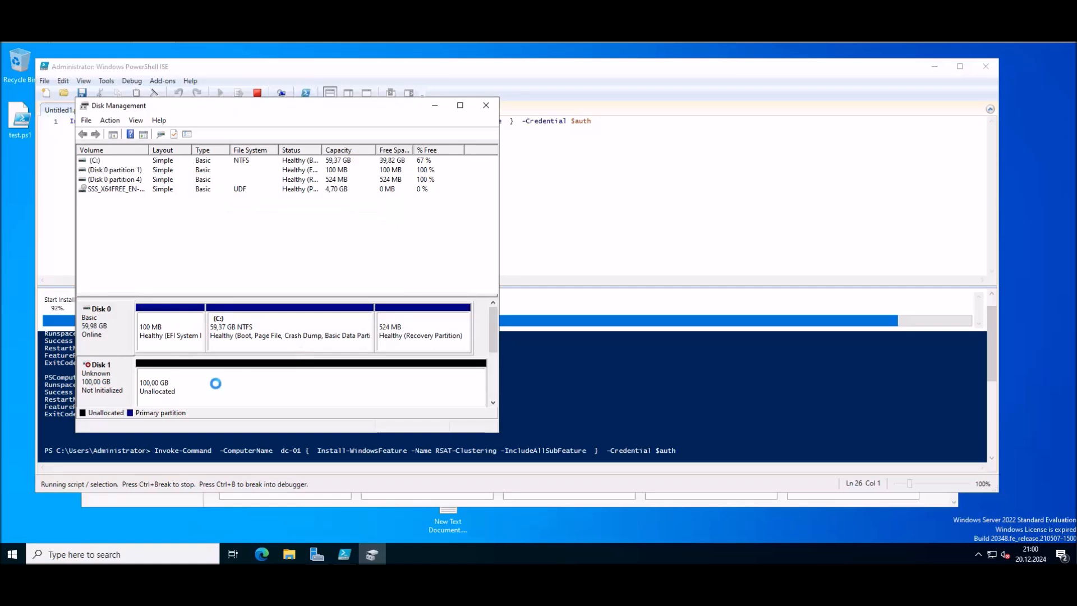
Step: Create an NTFS simple volume labelled Data on Disk 1 with default size and letter, then close
right_click(214, 387)
left_click(265, 391)
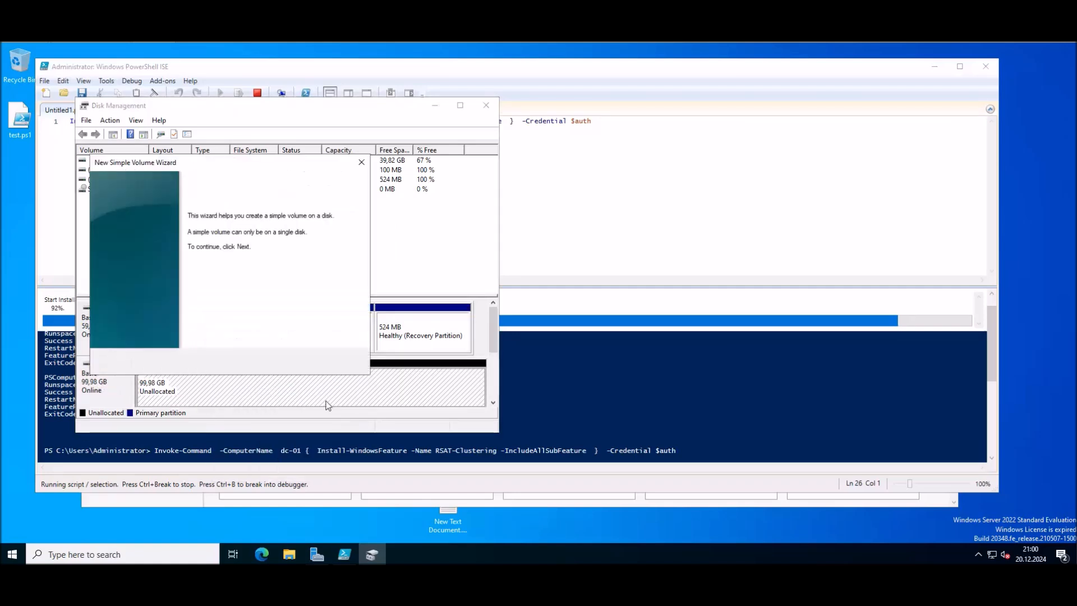
left_click(296, 362)
left_click(296, 362)
left_click(296, 362)
type("Data")
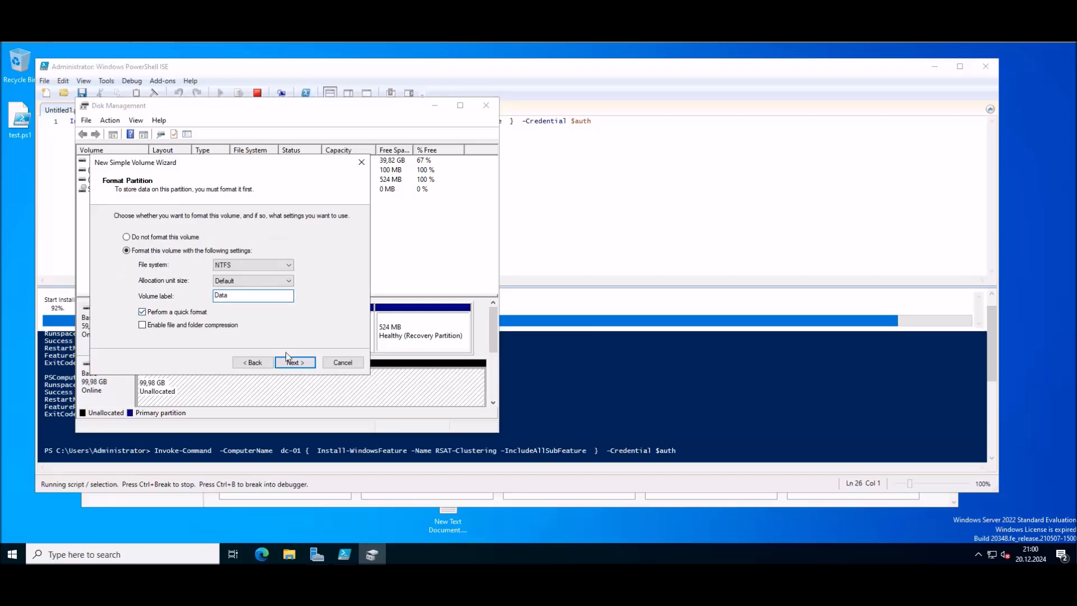
left_click(301, 362)
left_click(303, 363)
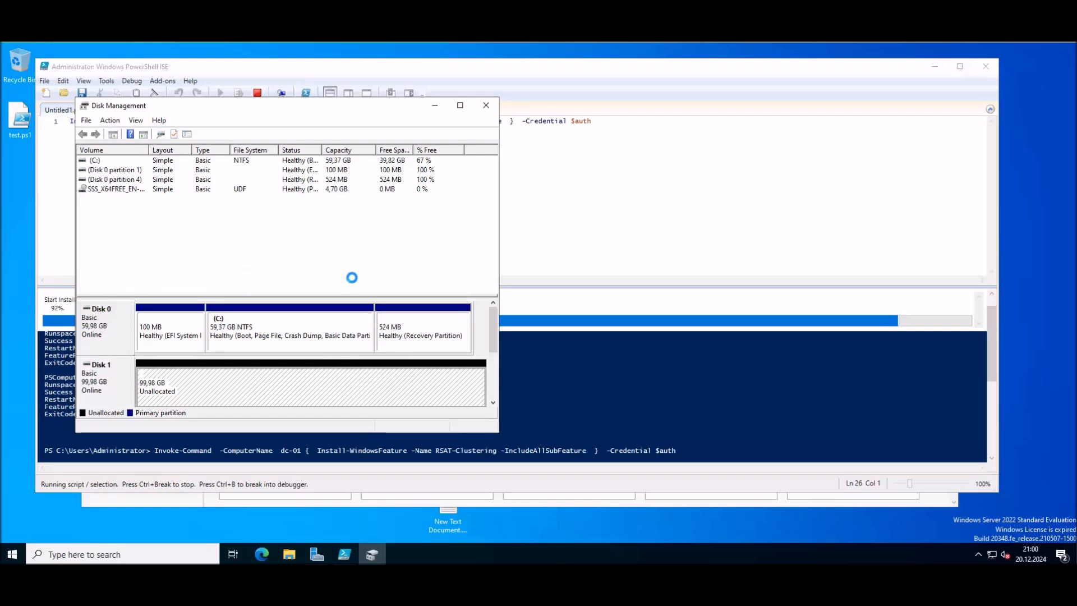
left_click(485, 105)
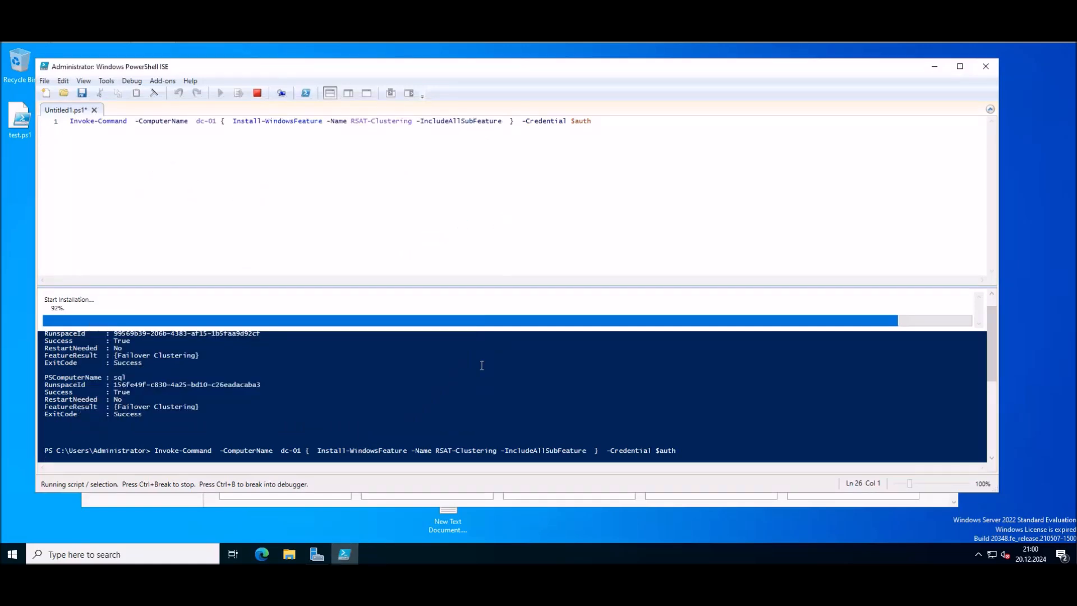
mouse_move(423, 576)
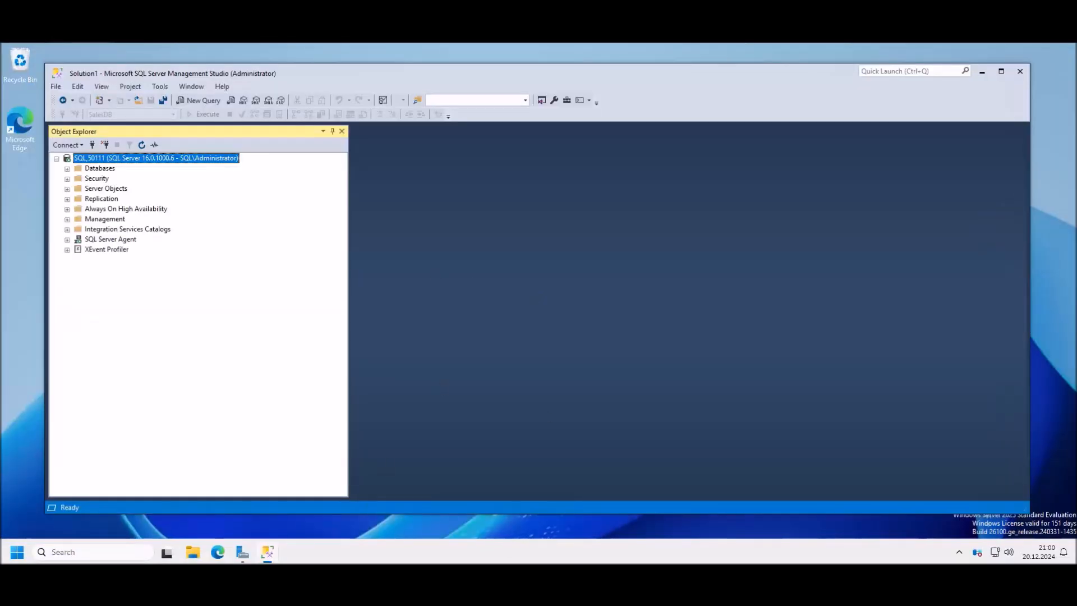
Step: In the Word notes, select the New-Item command that creates the Witness_share folder on dc-01
key("alt+Tab")
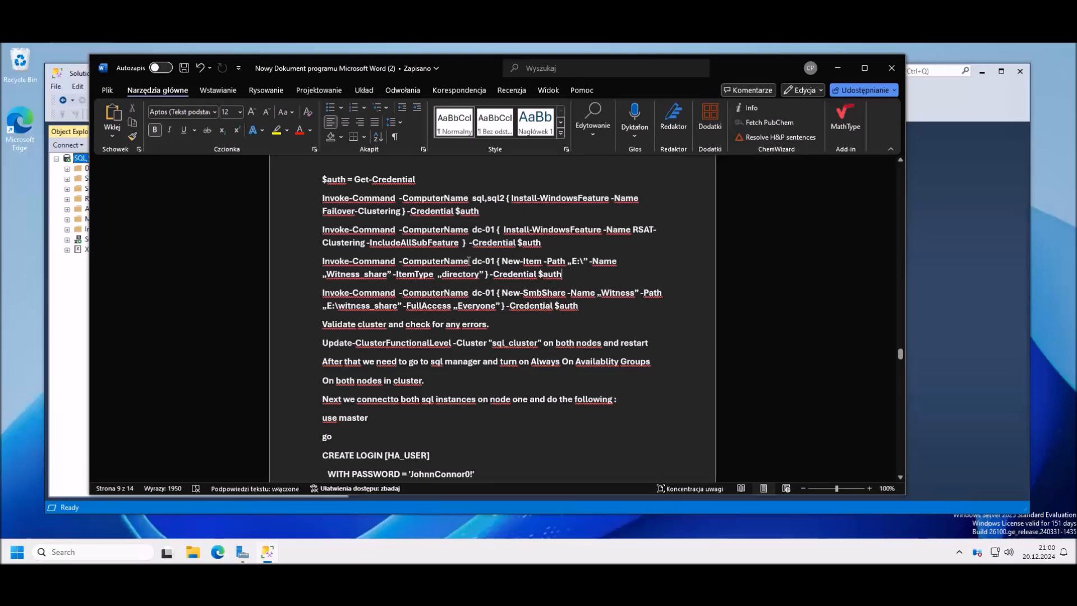
left_click_drag(583, 307, 322, 292)
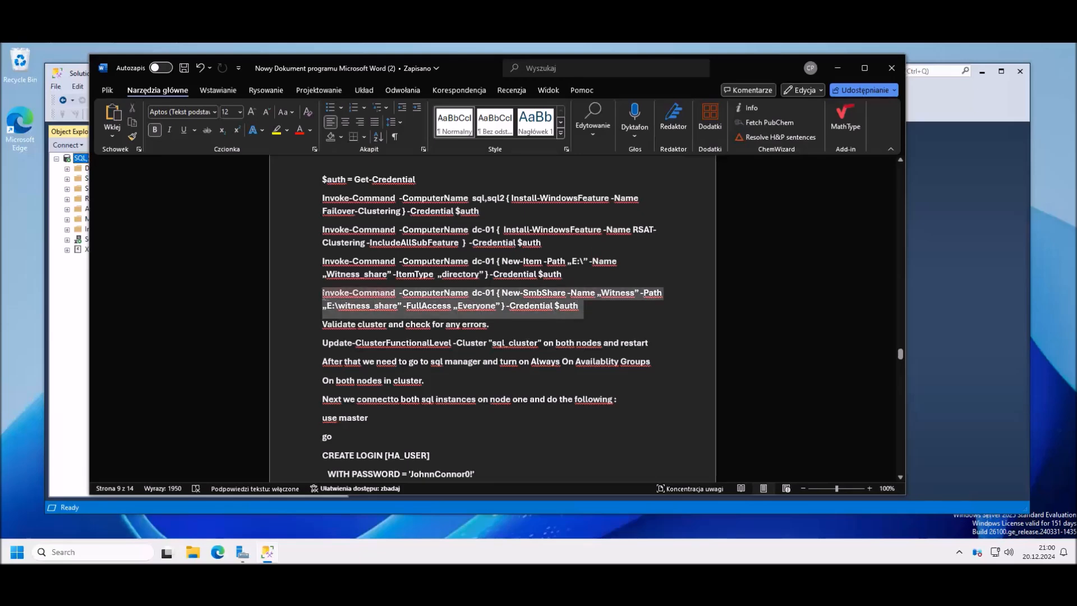
left_click_drag(560, 274, 303, 268)
key("ctrl+c")
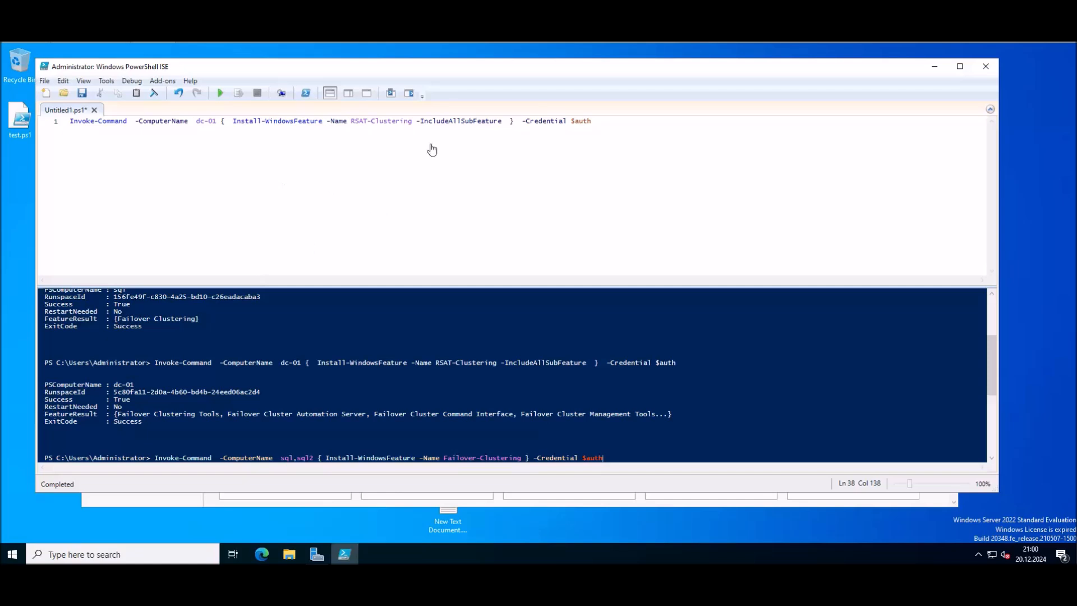
Step: Replace script line 1 with the New-Item command and run it to create E:\Witness_share
left_click_drag(617, 121, 67, 122)
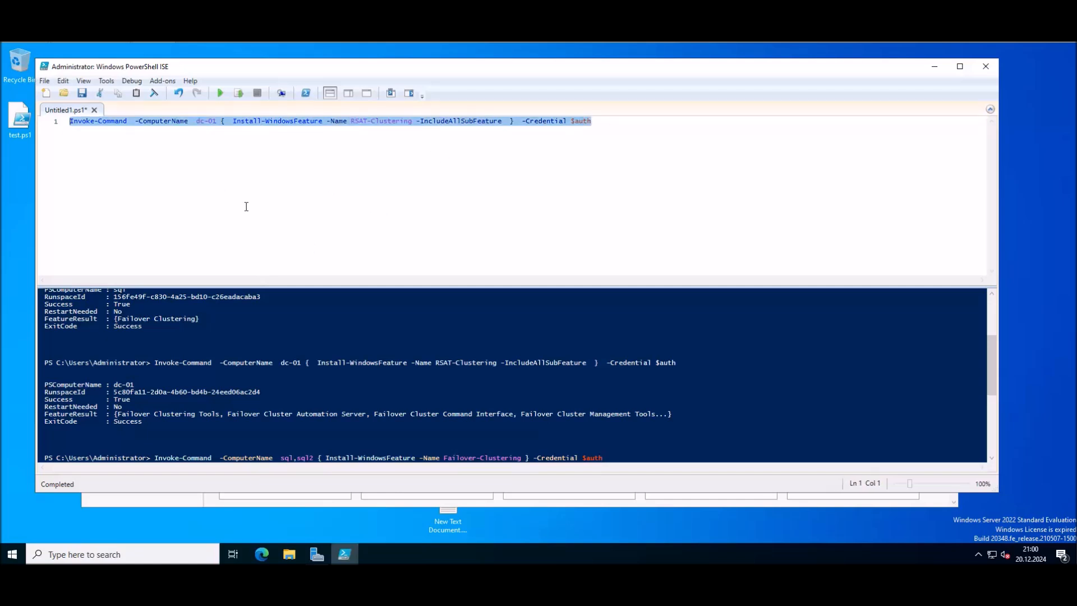
key("Delete")
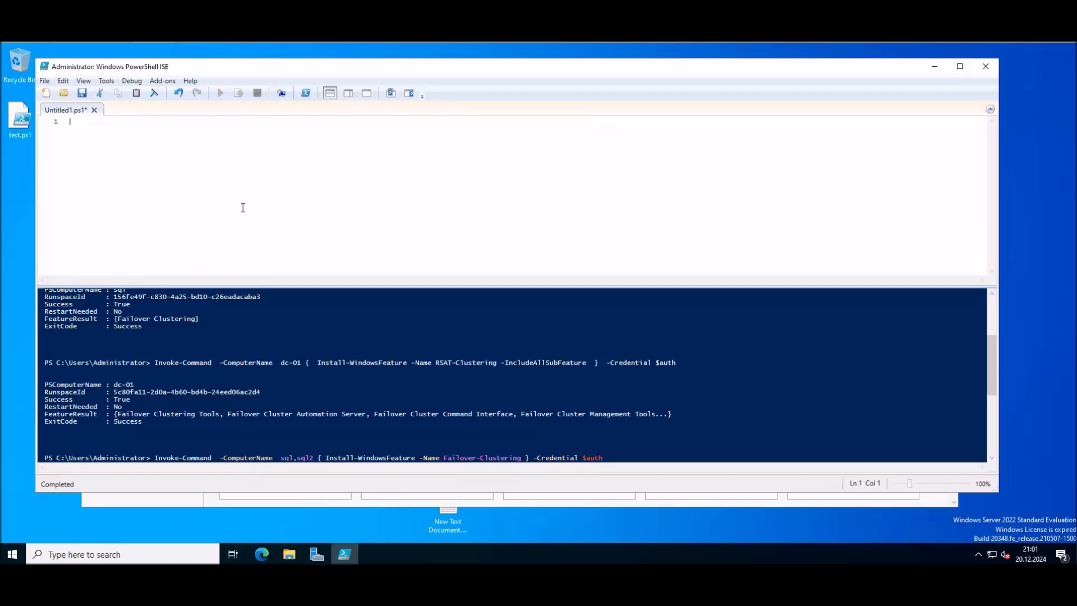
key("ctrl+v")
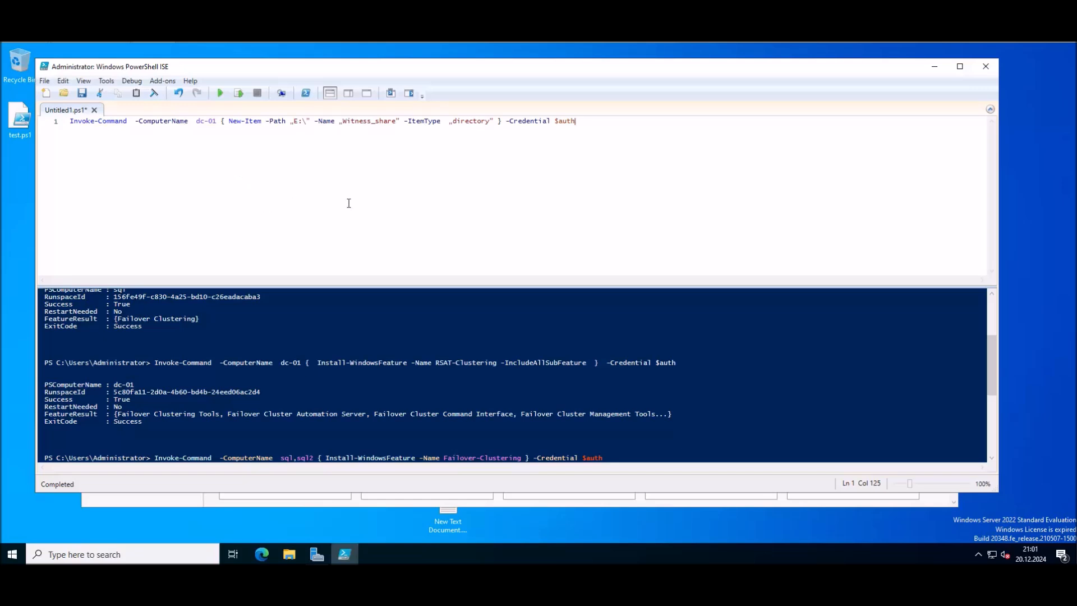
left_click(220, 94)
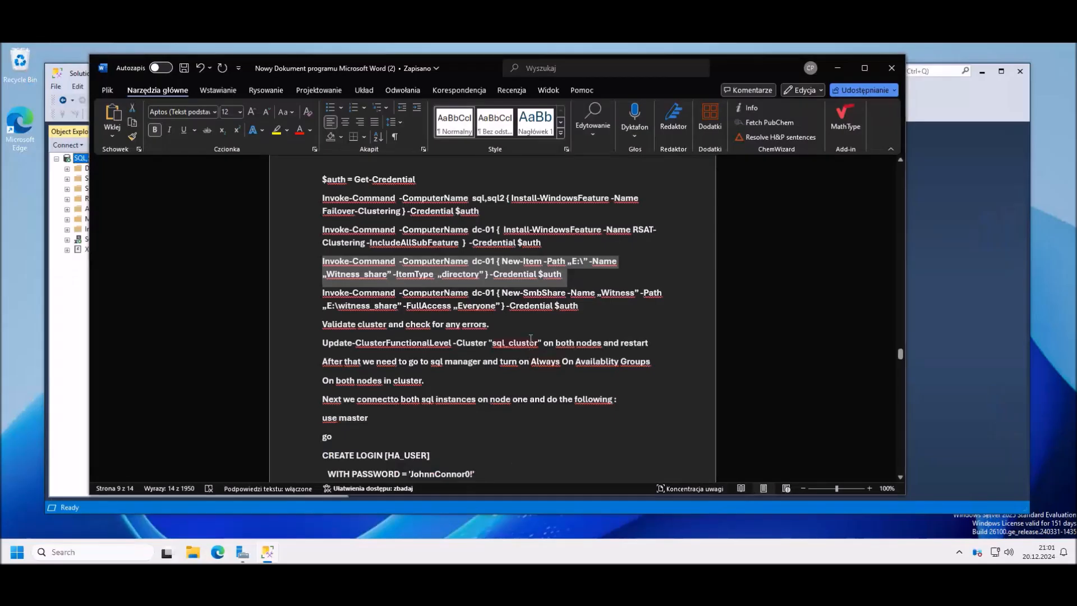
Step: Copy the New-SmbShare command from Word and run it, sharing Witness_share as Witness for Everyone
left_click(530, 342)
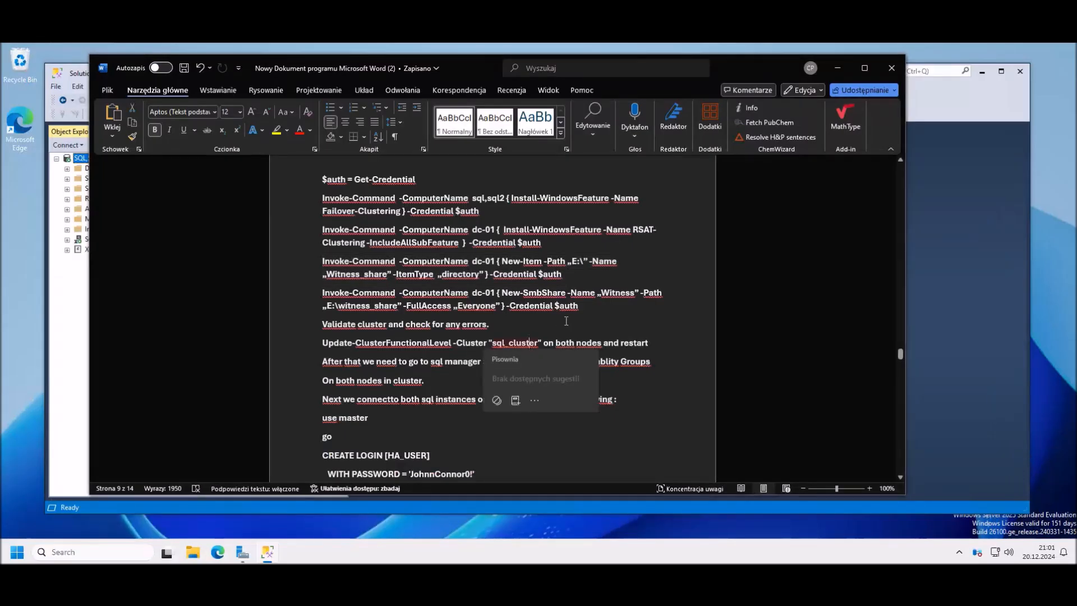
triple_click(581, 307)
key("ctrl+c")
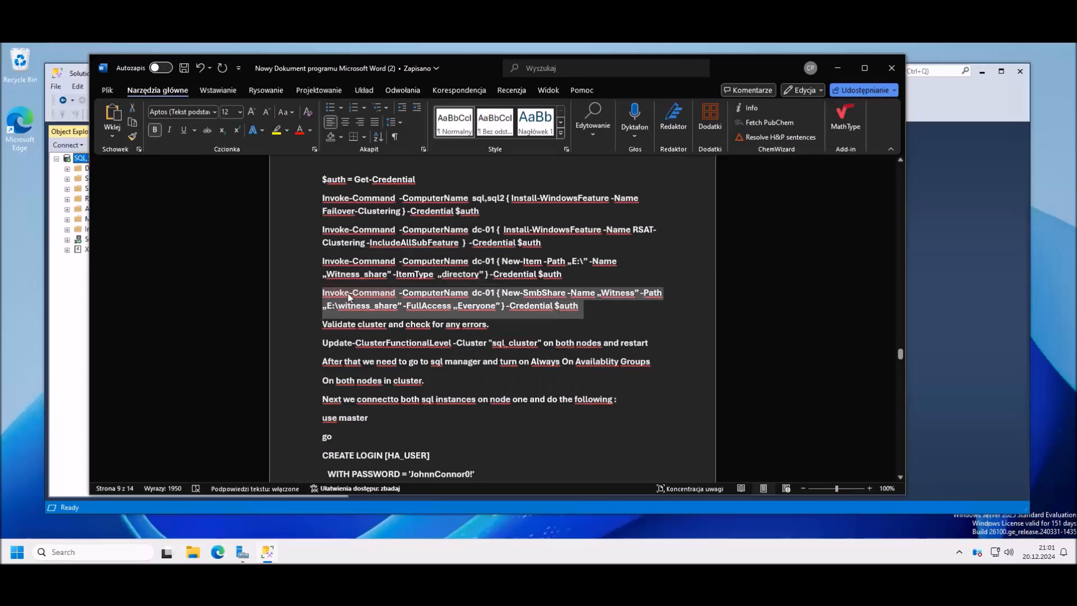
right_click(349, 294)
left_click(380, 354)
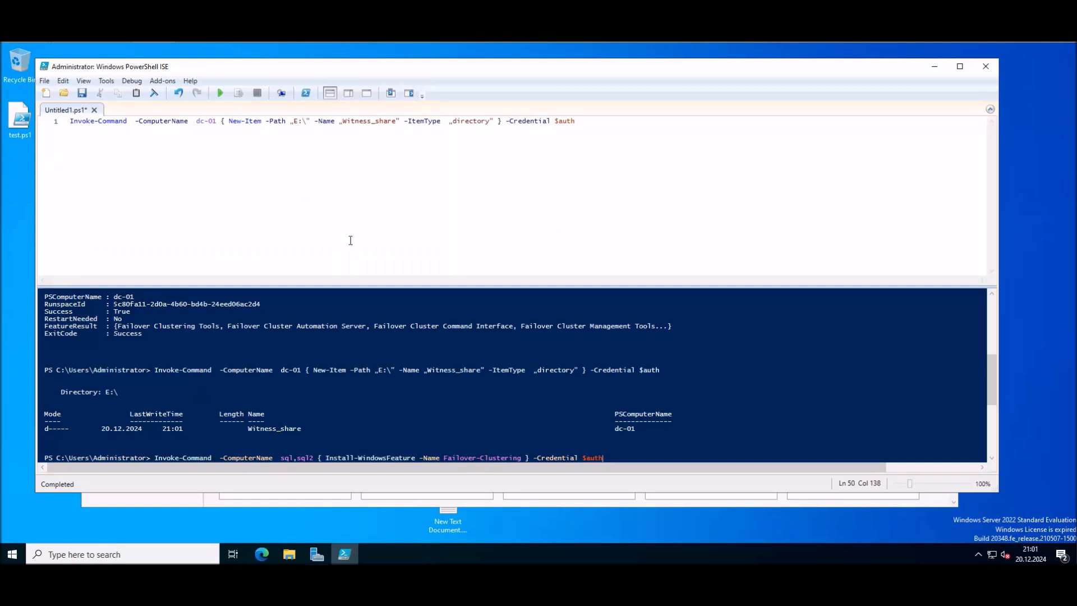
left_click_drag(600, 119, 66, 121)
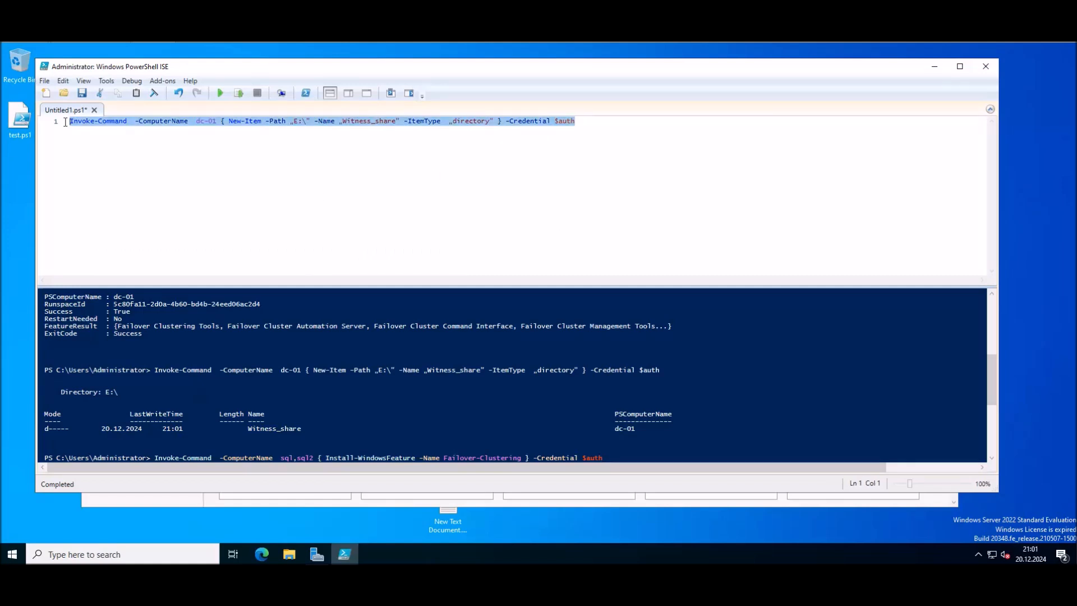
key("Delete")
key("ctrl+v")
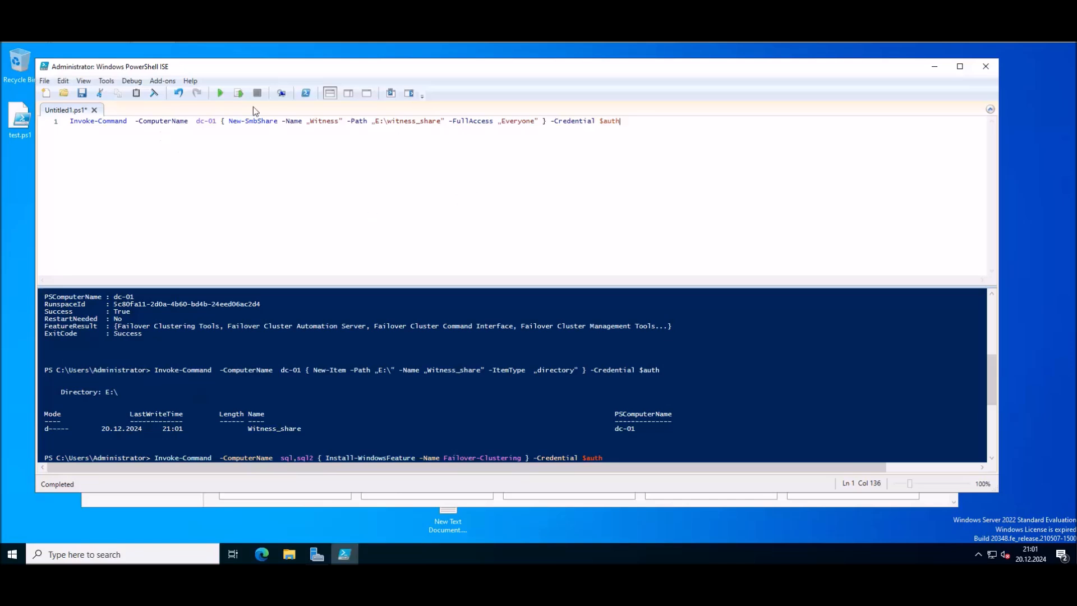
left_click(219, 93)
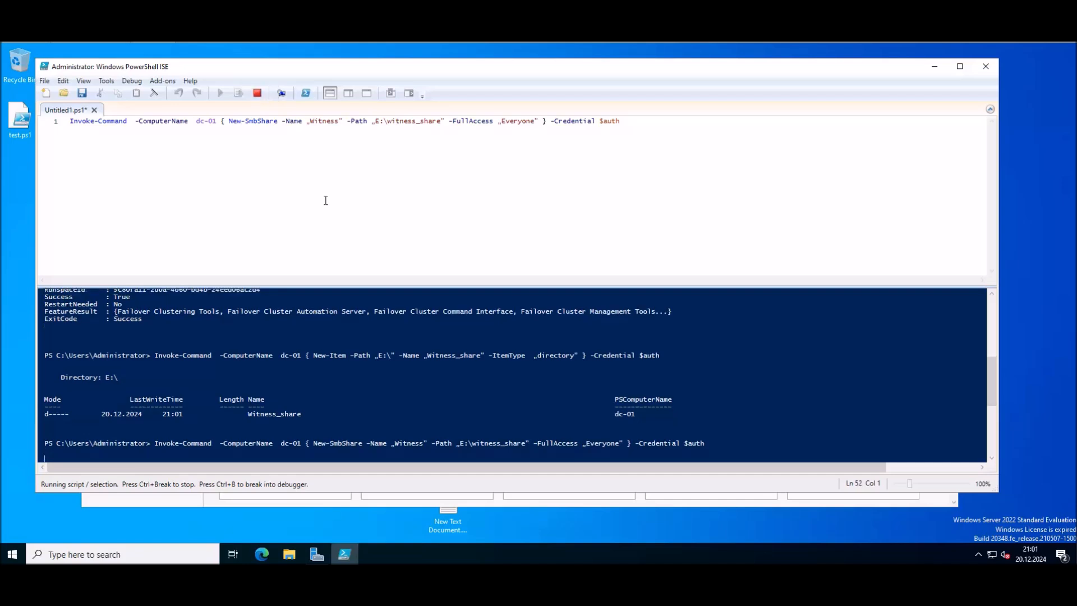
left_click(219, 526)
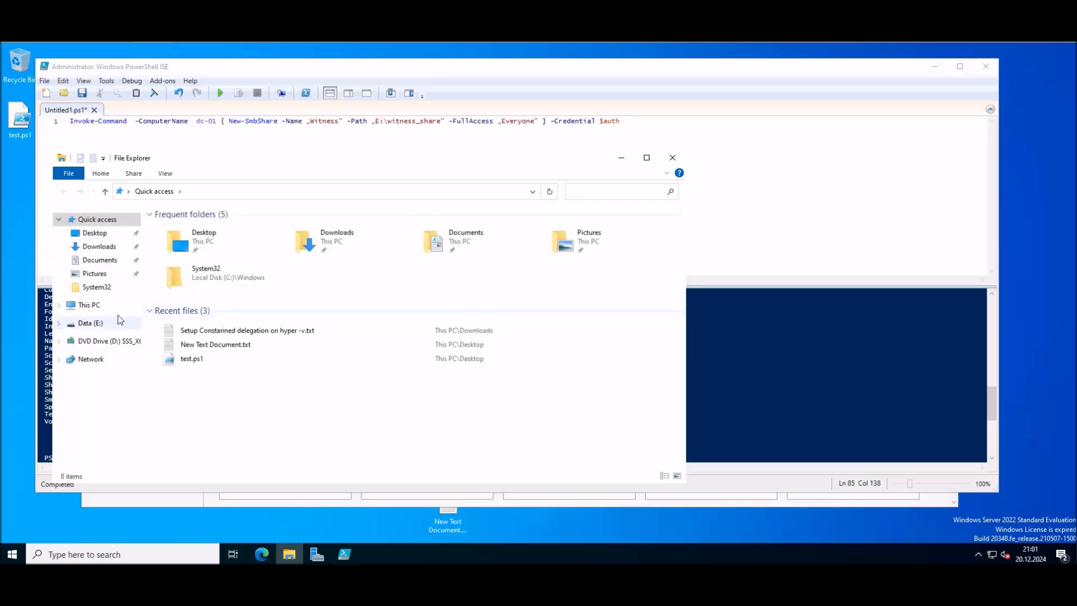
Step: Confirm the empty Witness_share folder exists on Data (E:), close Explorer, and move the ISE window aside
left_click(89, 323)
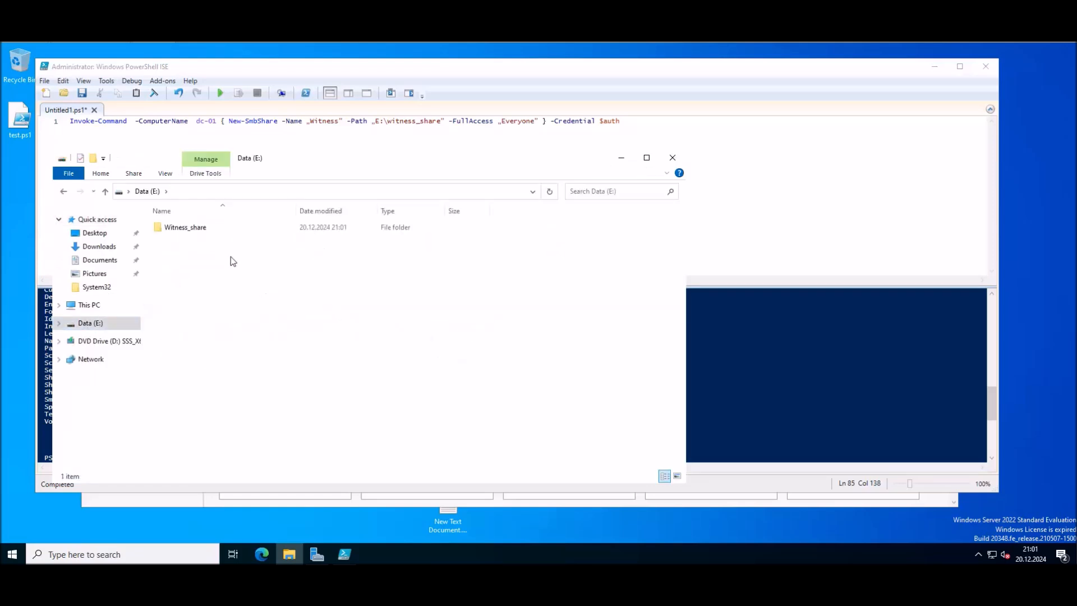
double_click(195, 226)
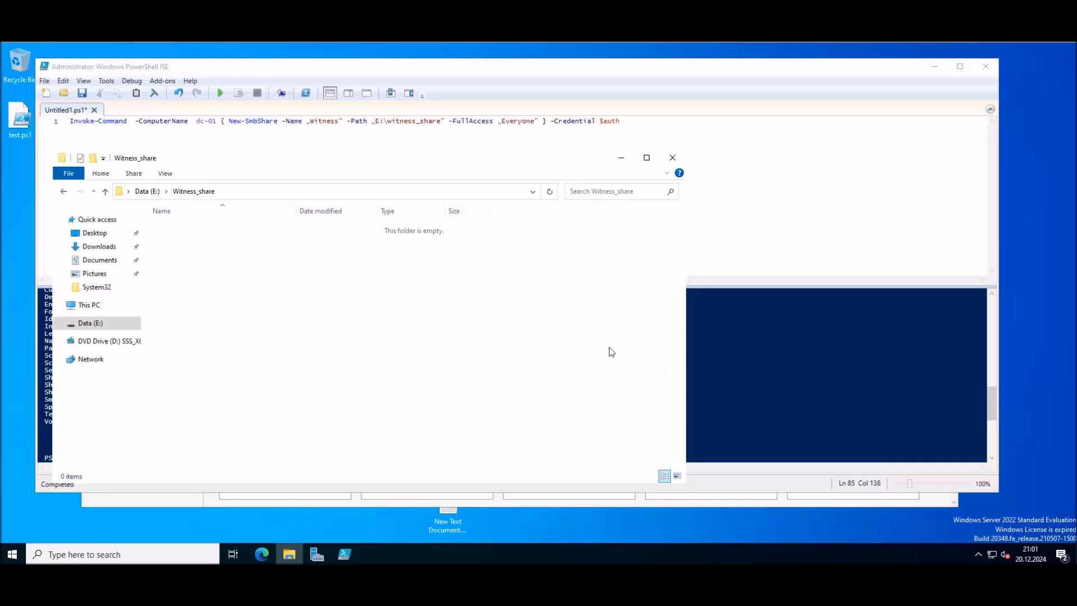
left_click(673, 158)
left_click(333, 220)
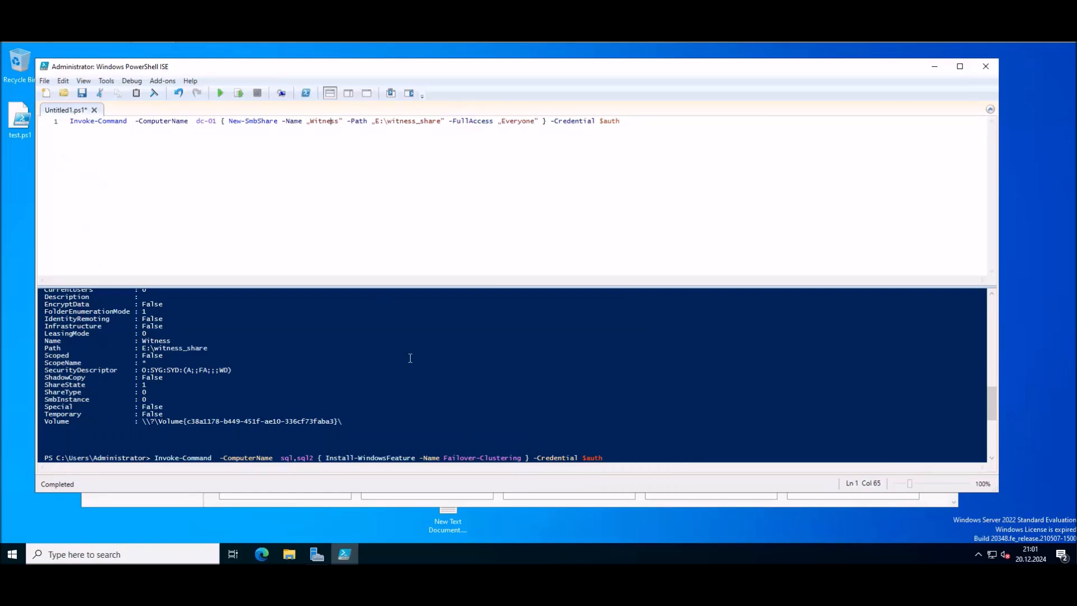
left_click(375, 522)
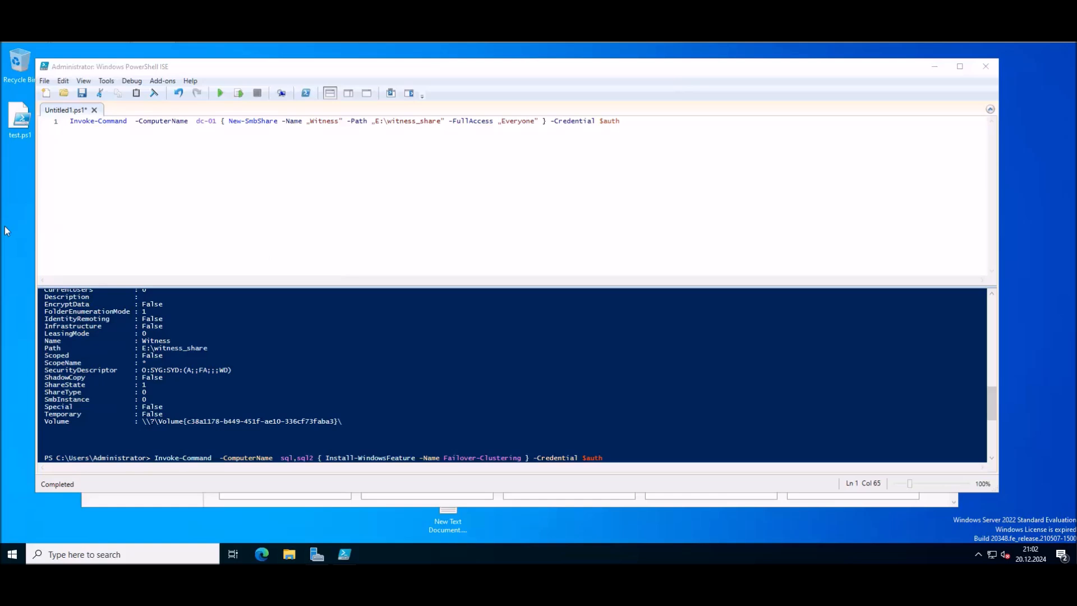
left_click_drag(293, 69, 308, 82)
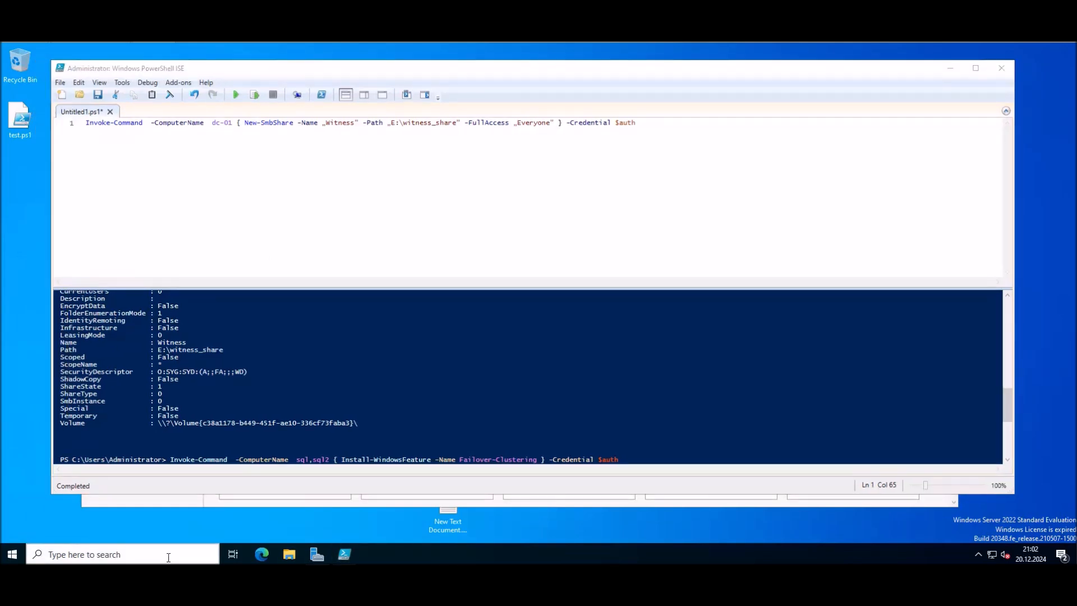
Step: Launch Failover Cluster Manager from Server Manager Tools and widen its window
left_click(161, 501)
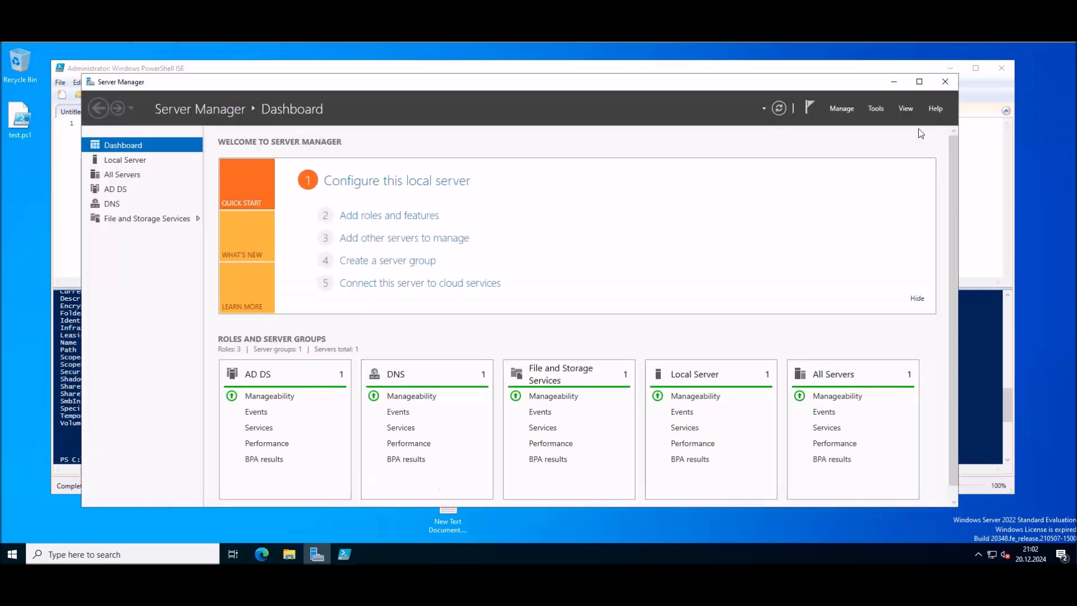
left_click(875, 108)
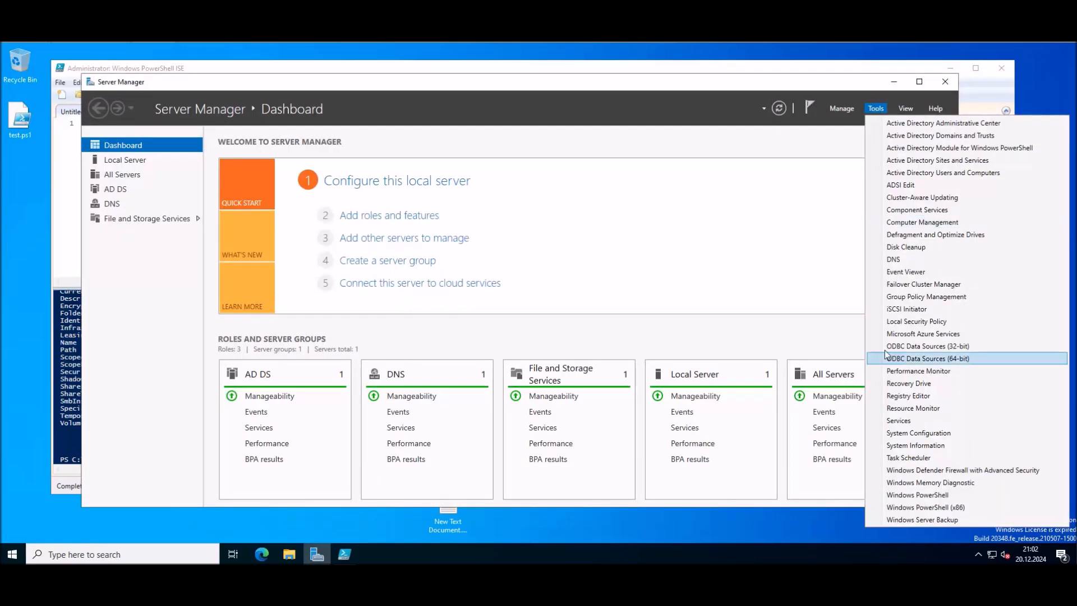
left_click(914, 283)
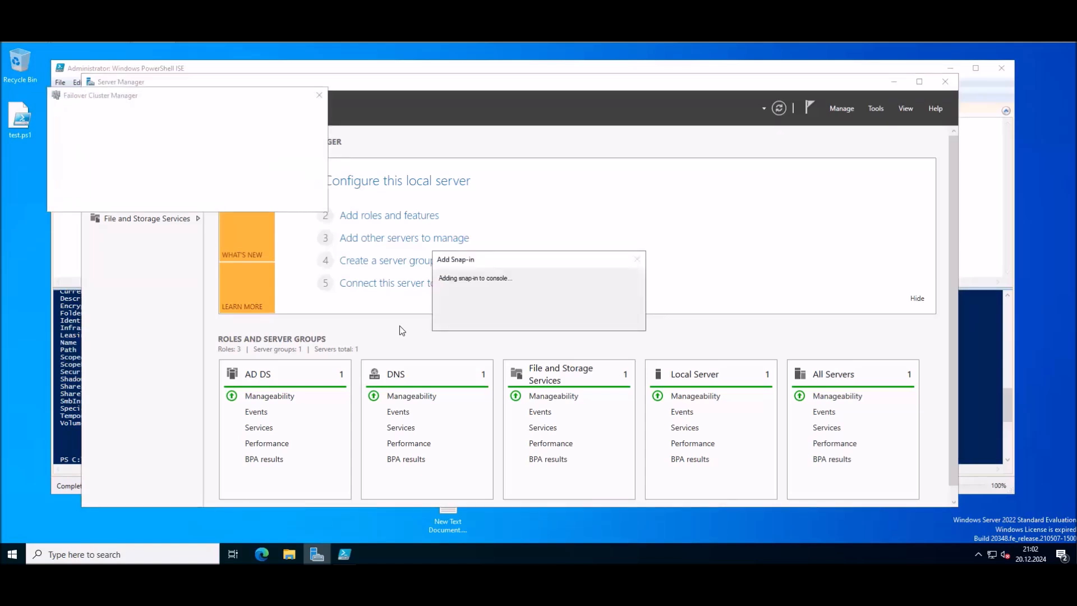
left_click(319, 95)
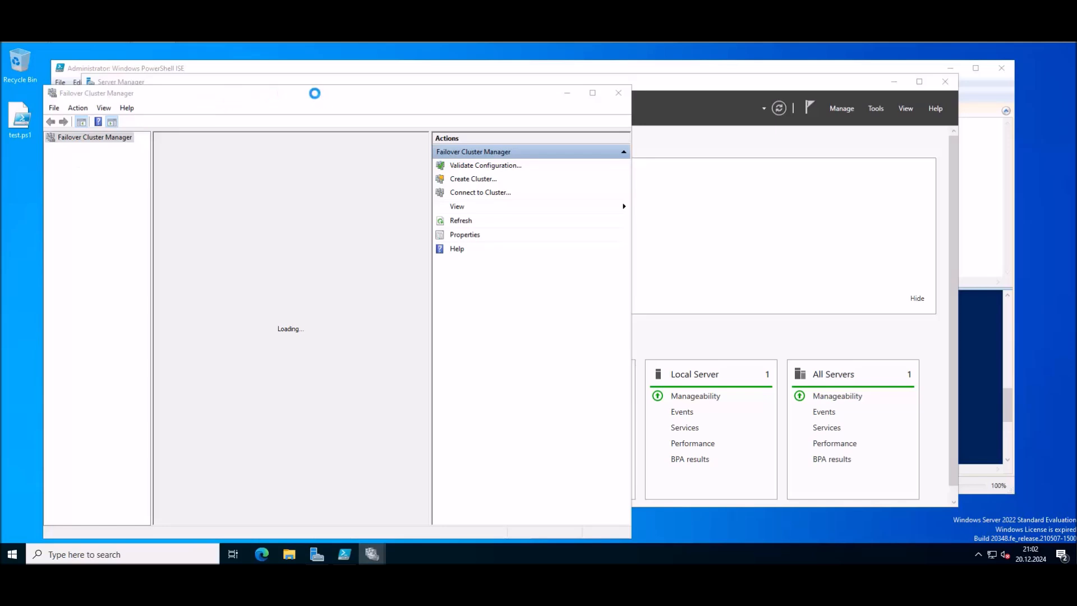
left_click_drag(243, 99, 297, 94)
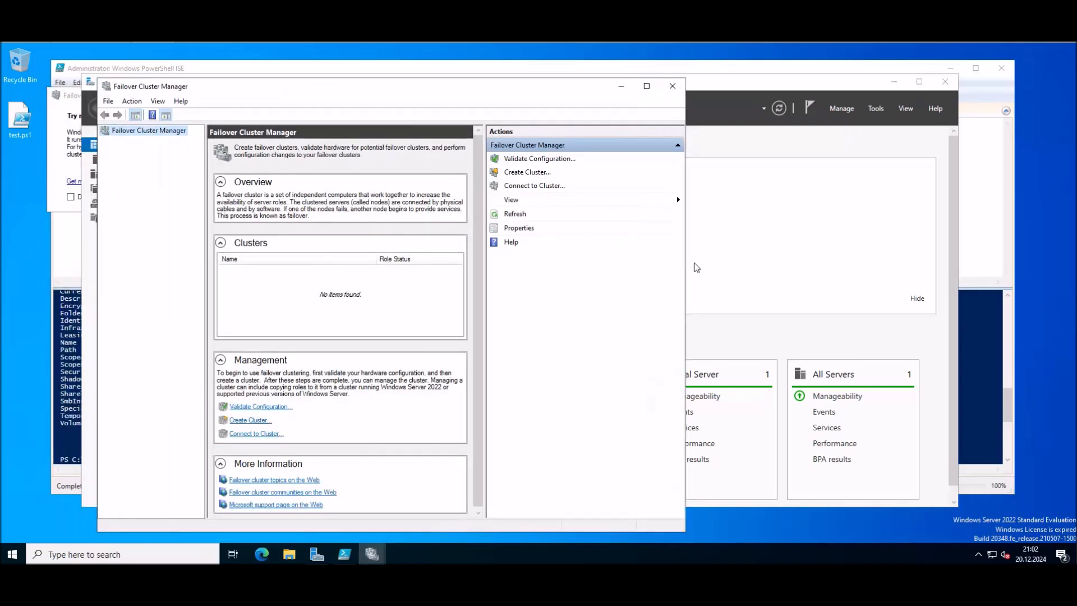
left_click_drag(686, 266, 941, 268)
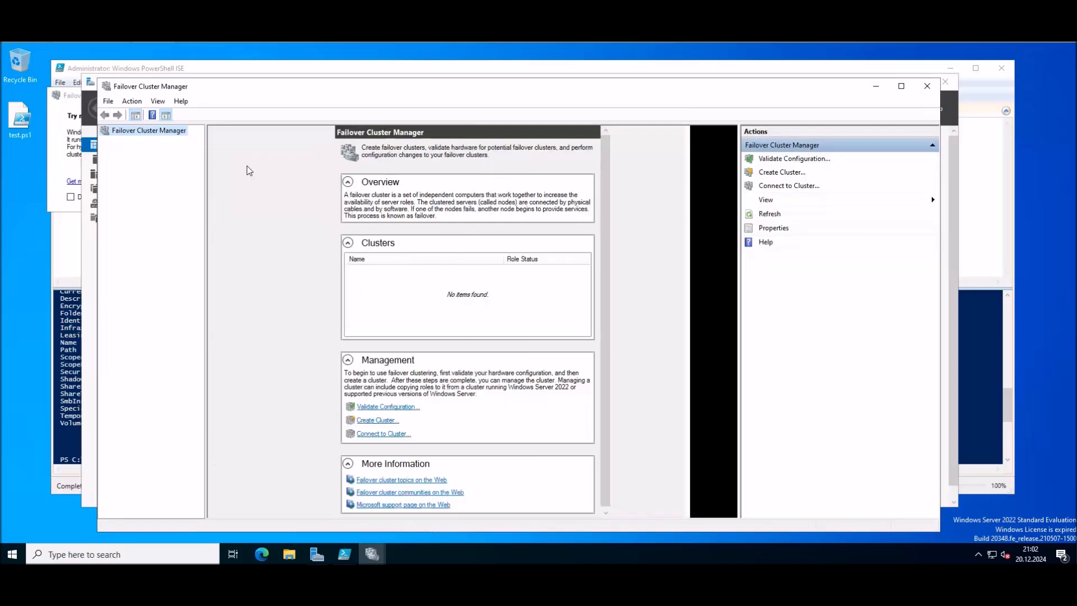
Step: Start the Validate Configuration wizard and add servers SQL and SQL2 via domain search
right_click(151, 135)
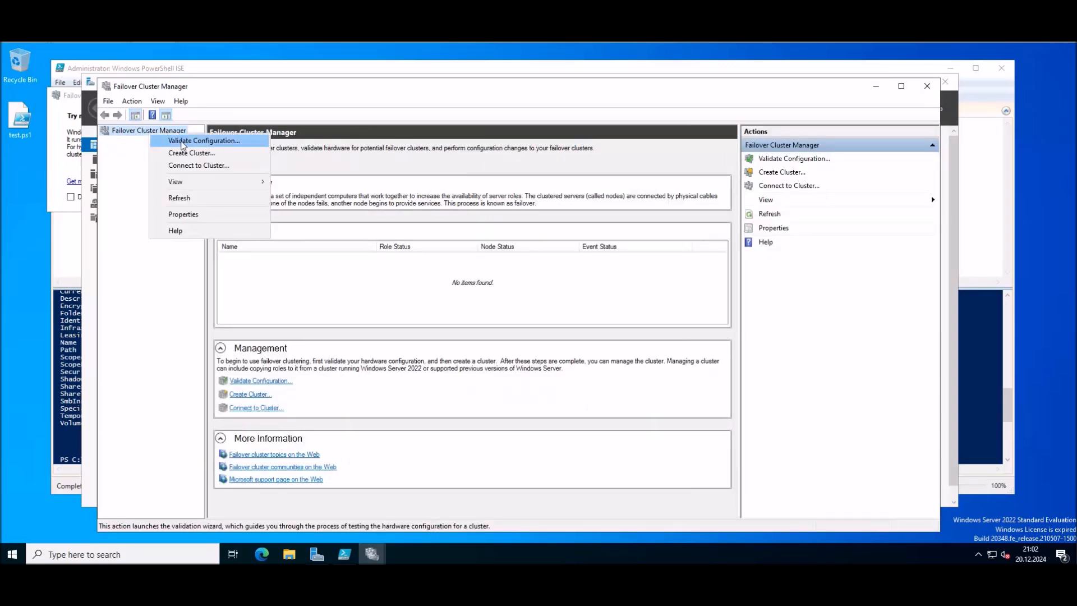
left_click(193, 143)
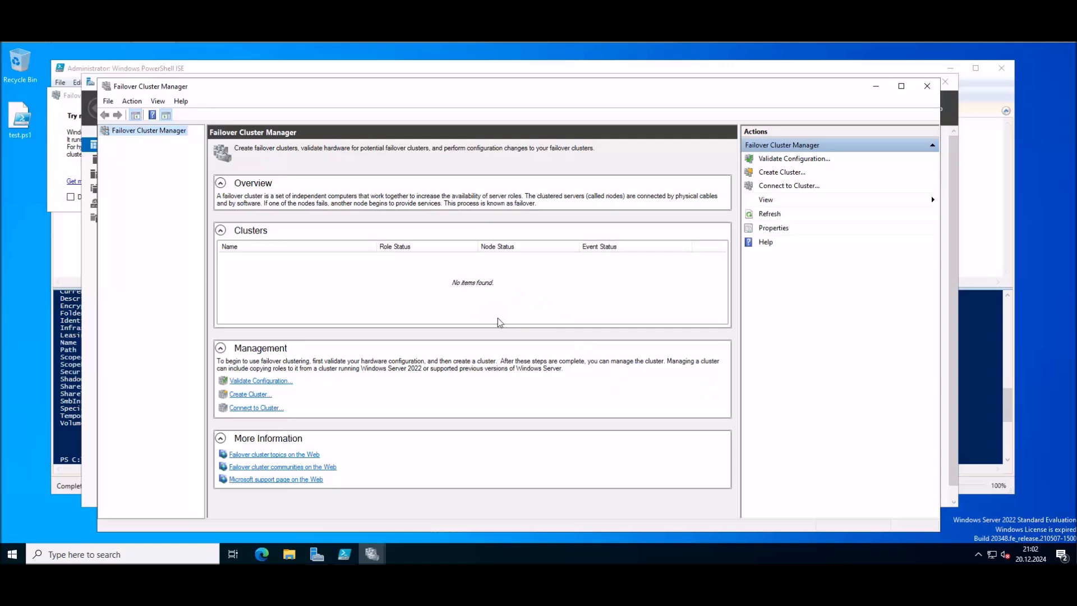
left_click(620, 420)
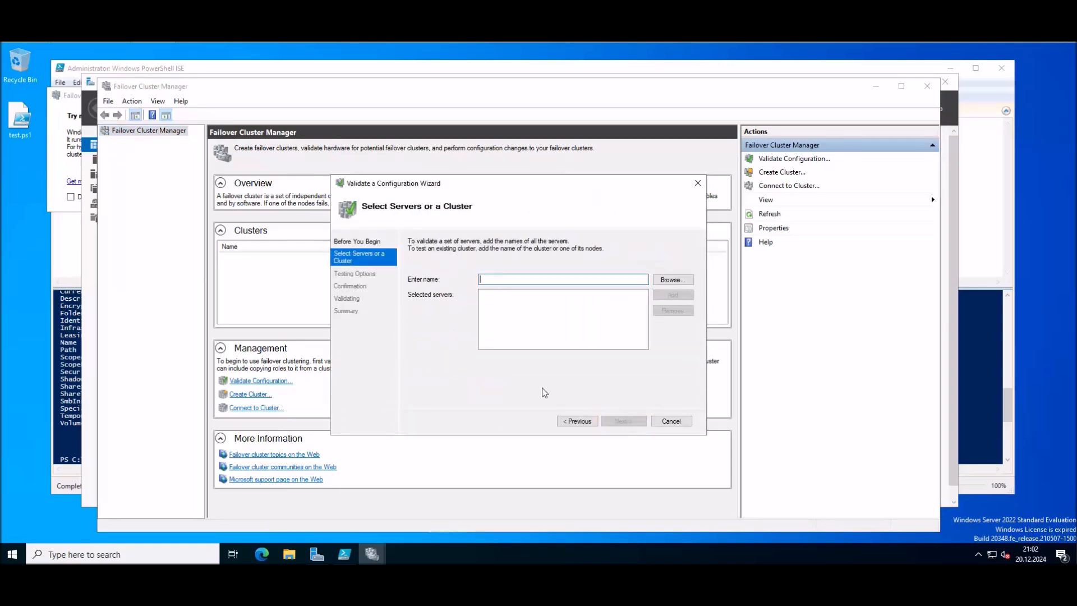
left_click(677, 283)
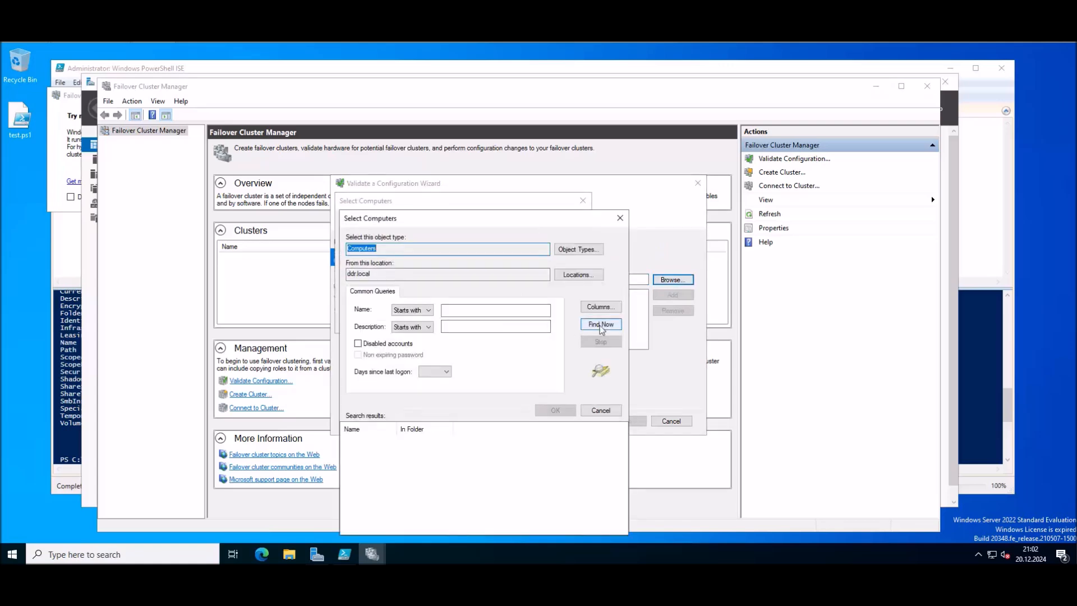
left_click(599, 324)
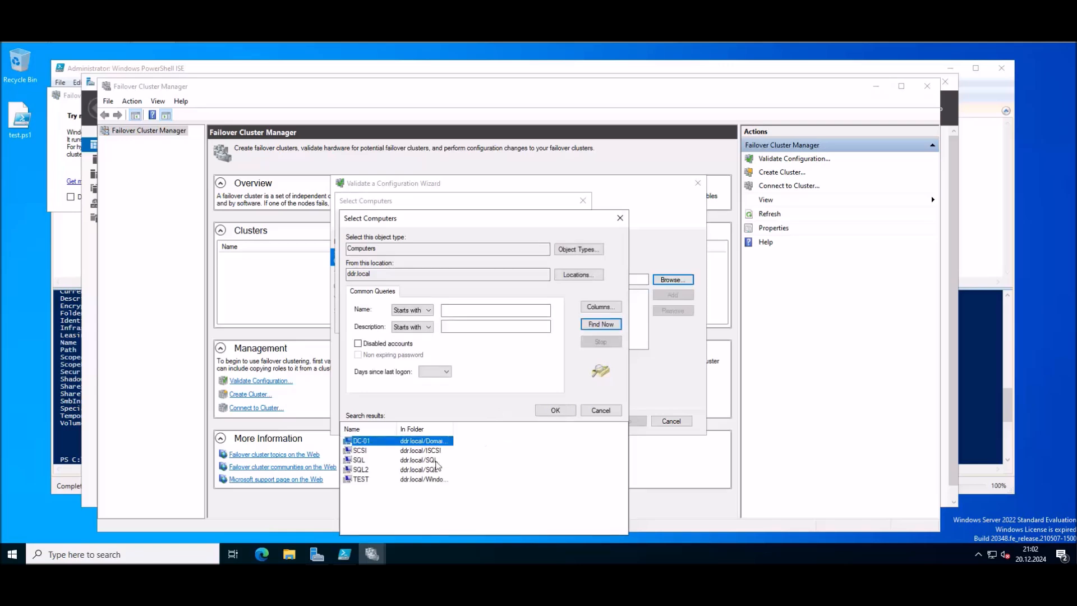
left_click(364, 461)
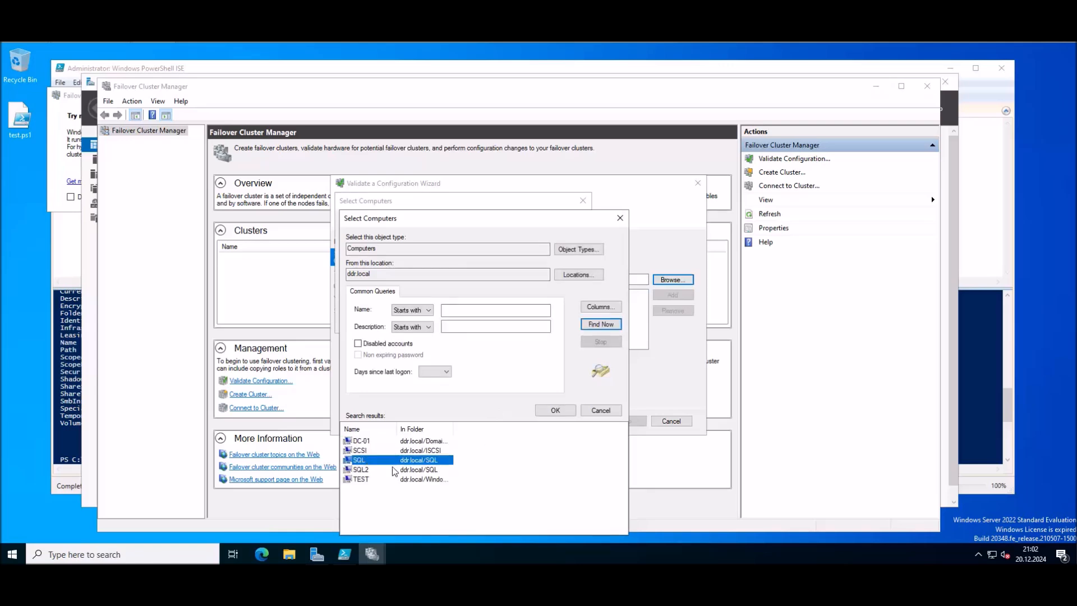
left_click(370, 469, "ctrl")
left_click(554, 410)
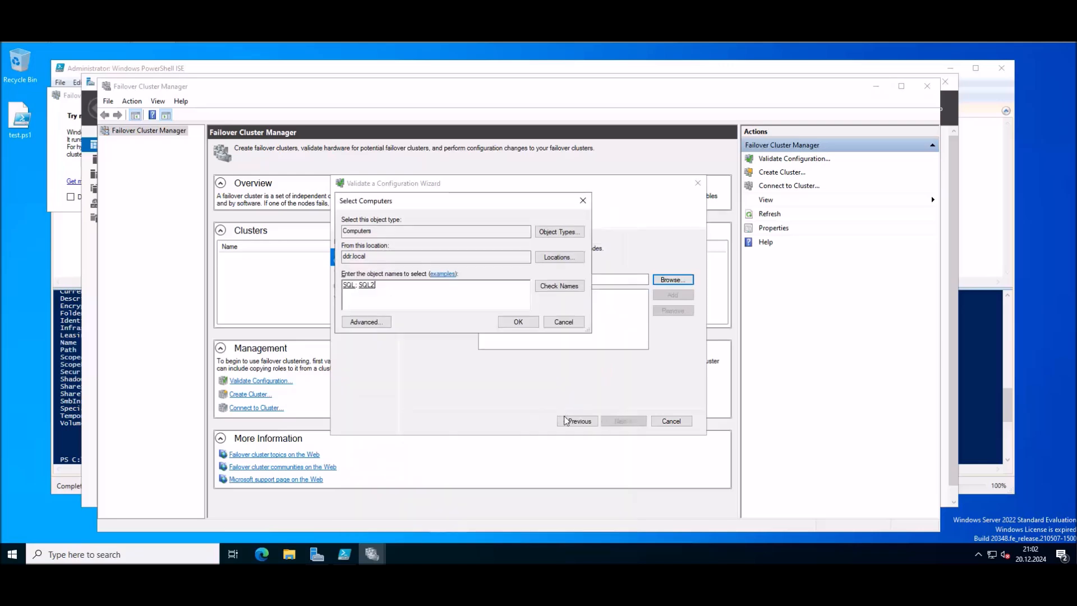
left_click(516, 320)
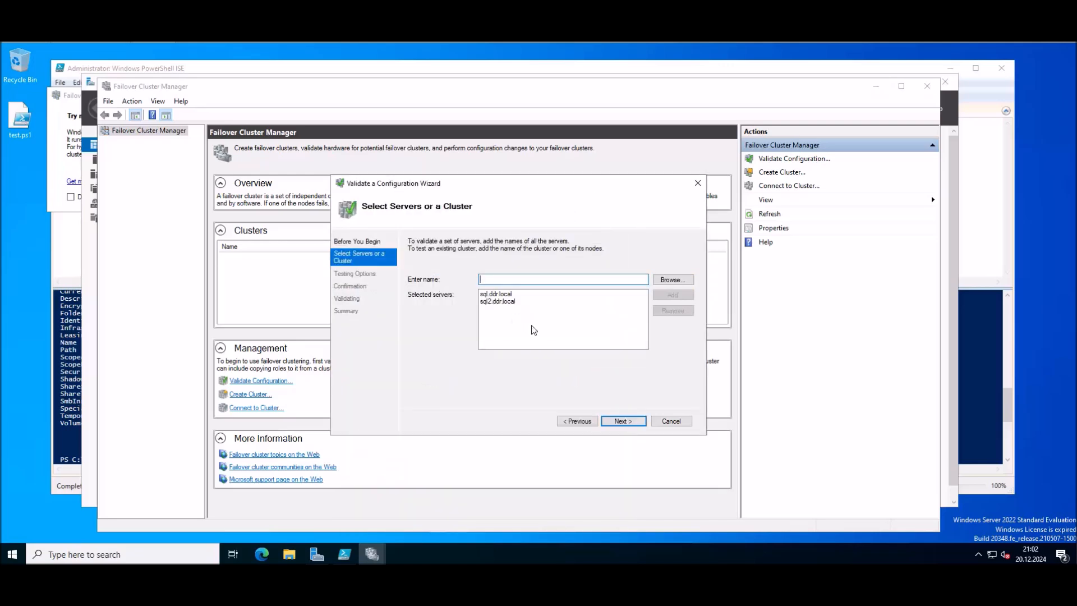
Step: Keep Run all tests selected and advance to the confirmation step
left_click(620, 421)
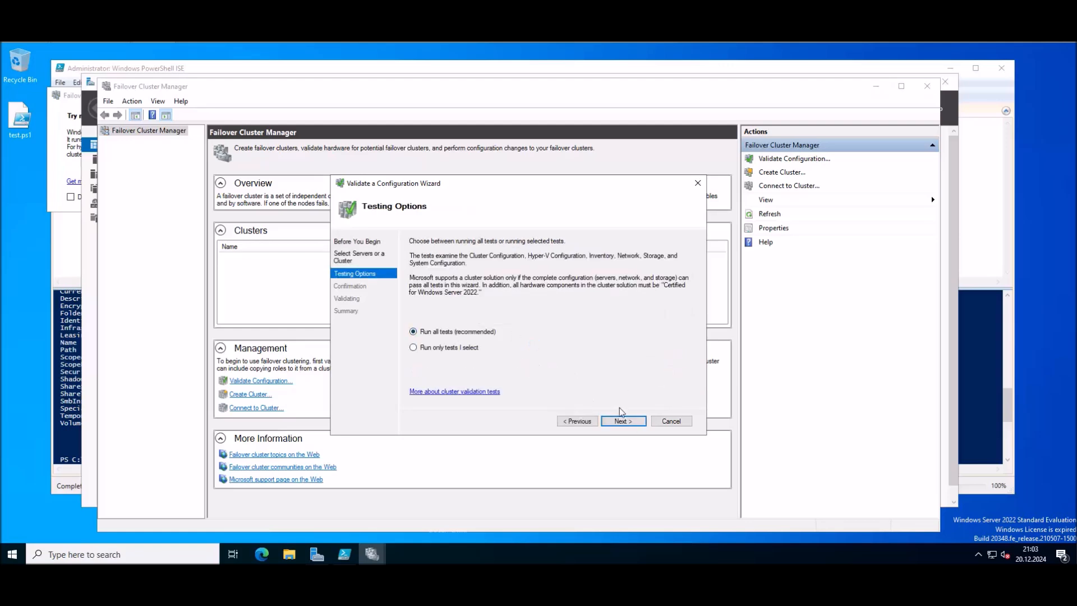
left_click(624, 422)
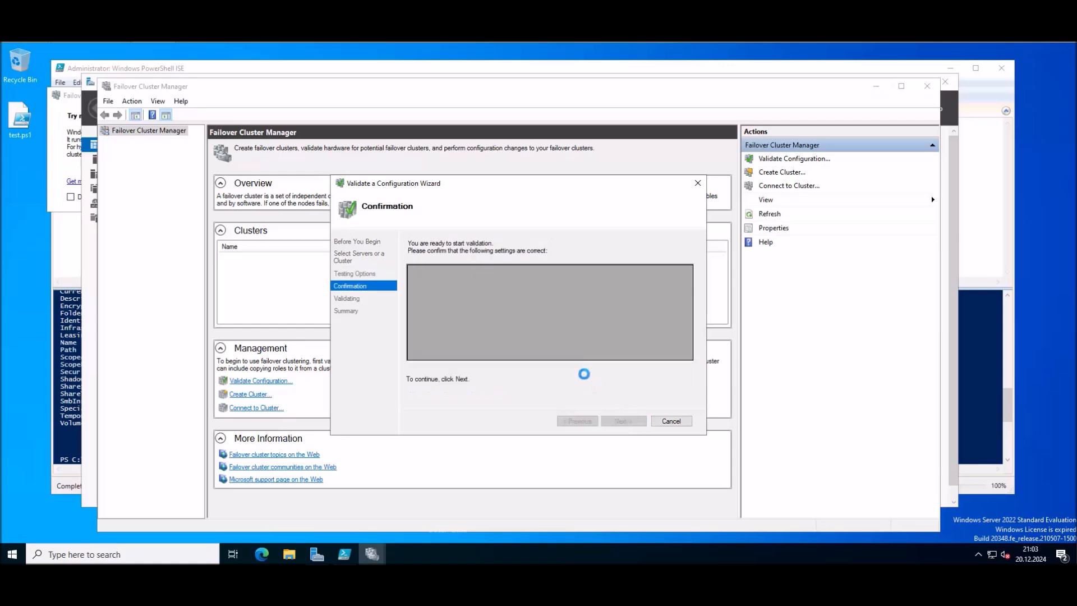
left_click(622, 421)
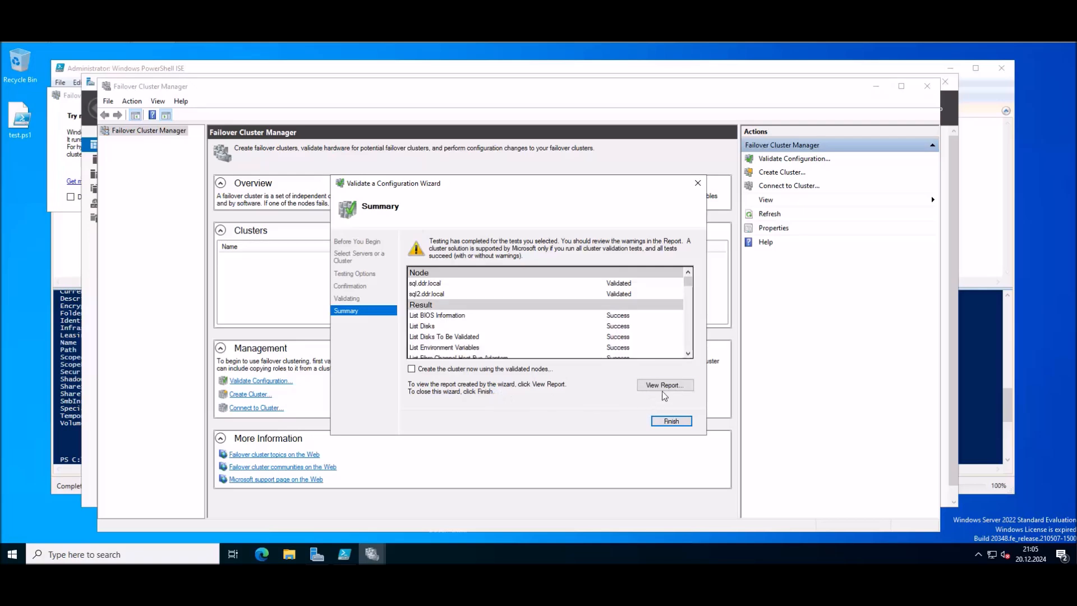
Step: Open the validation report from the wizard's Summary page
left_click(681, 386)
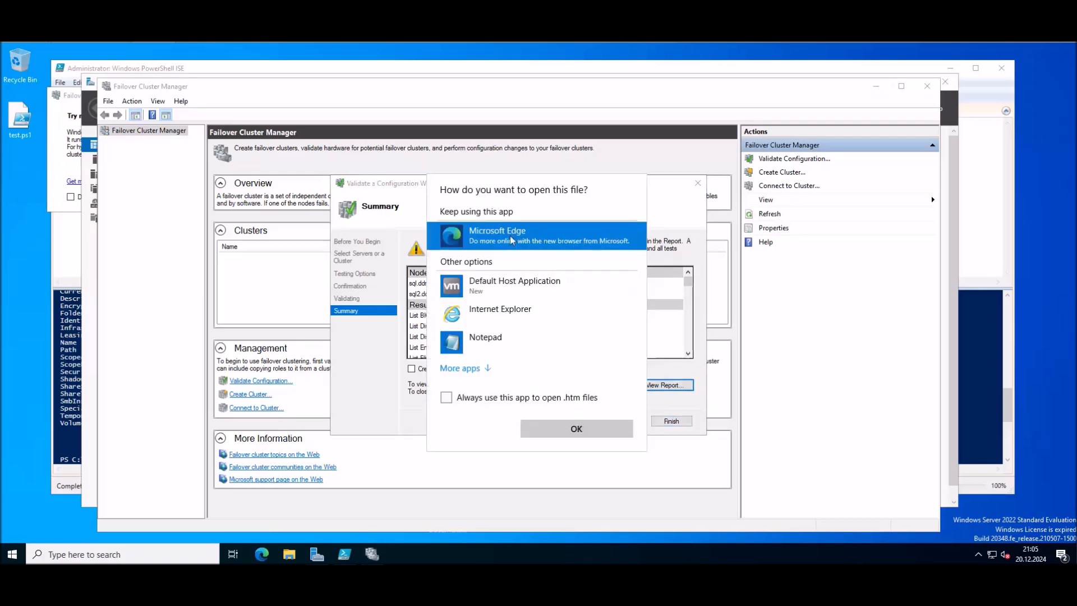
left_click(573, 427)
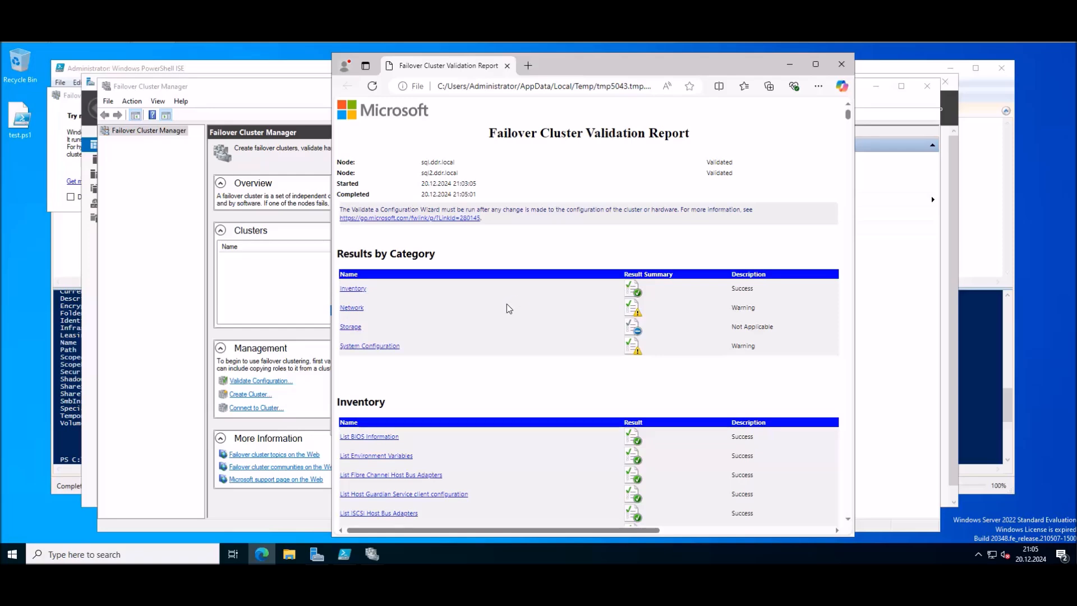
left_click(357, 307)
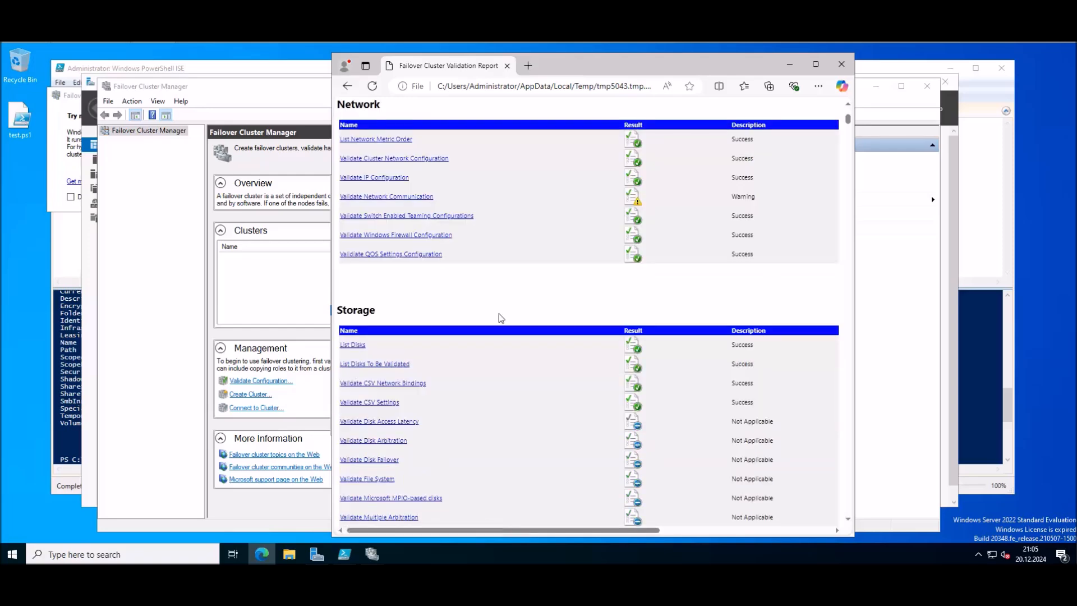
left_click(364, 197)
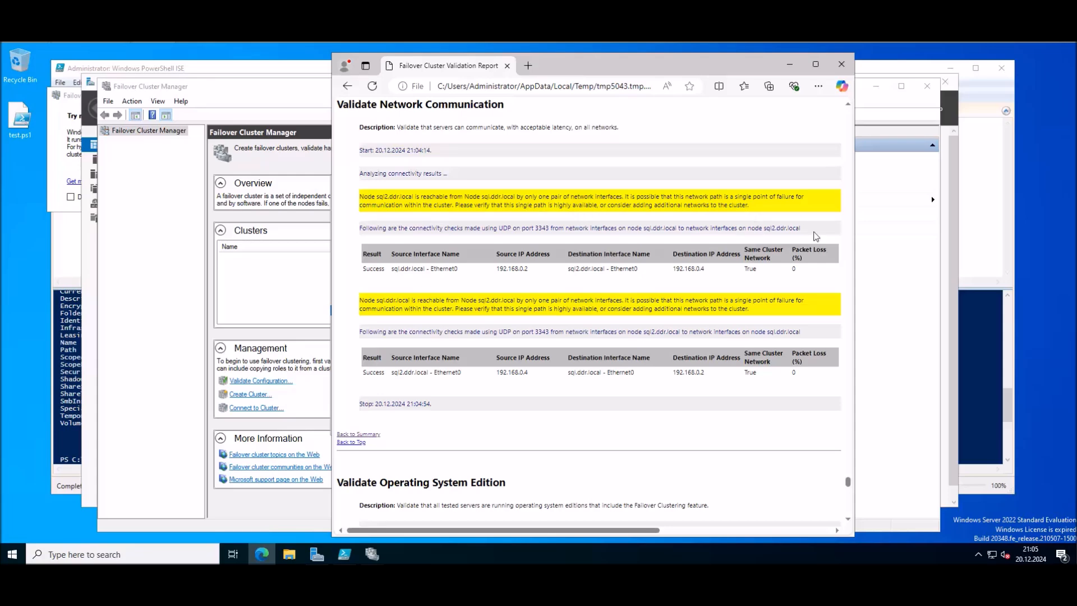
left_click_drag(848, 482, 862, 112)
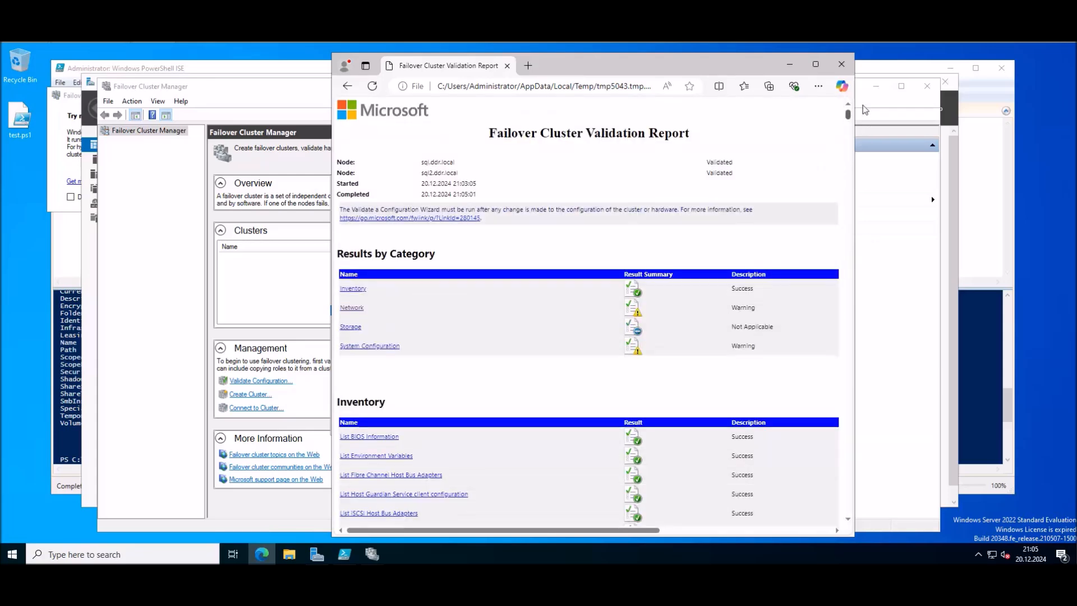
scroll(528, 237, "down", 1)
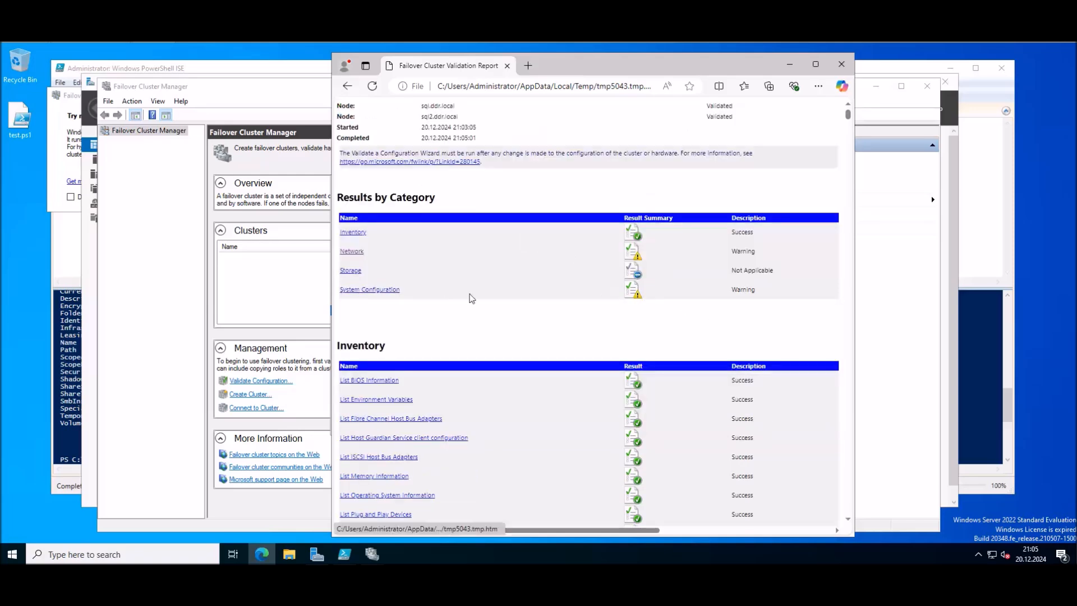
scroll(492, 234, "down", 1)
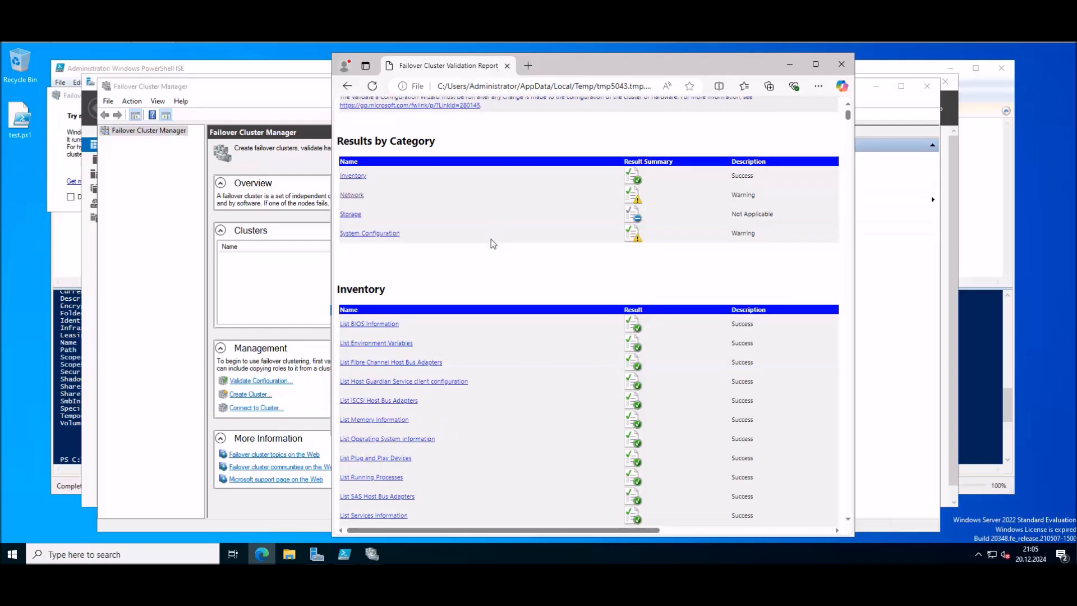
scroll(779, 250, "up", 1)
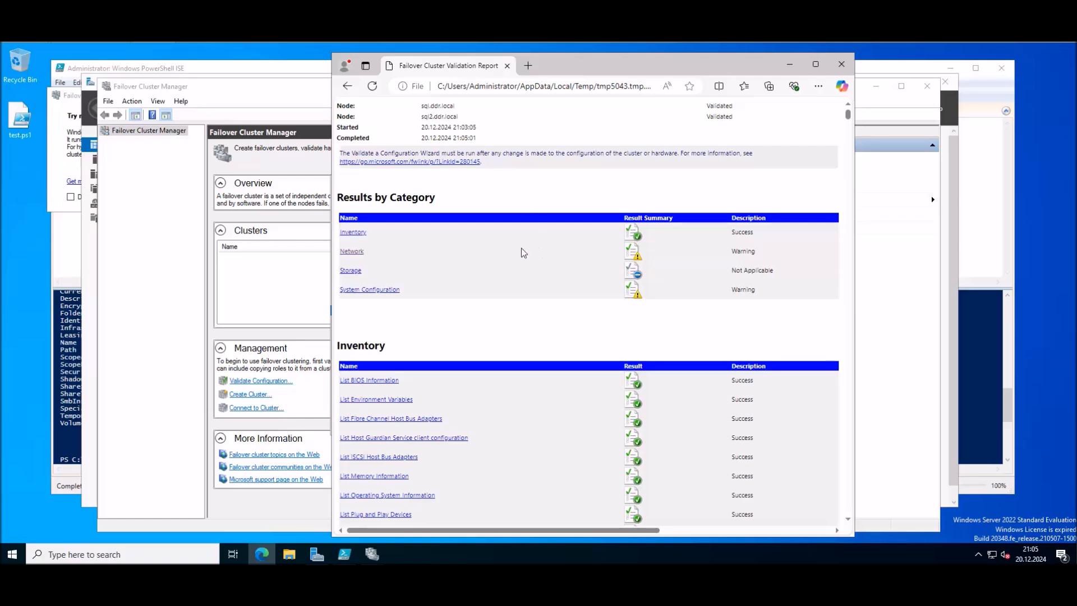
left_click(373, 290)
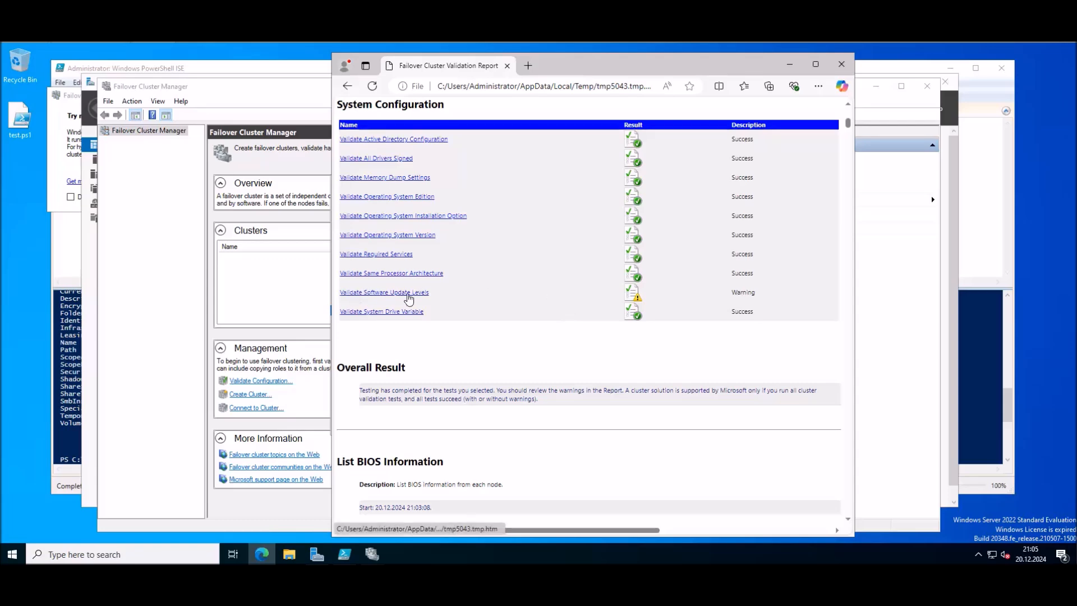
left_click(383, 292)
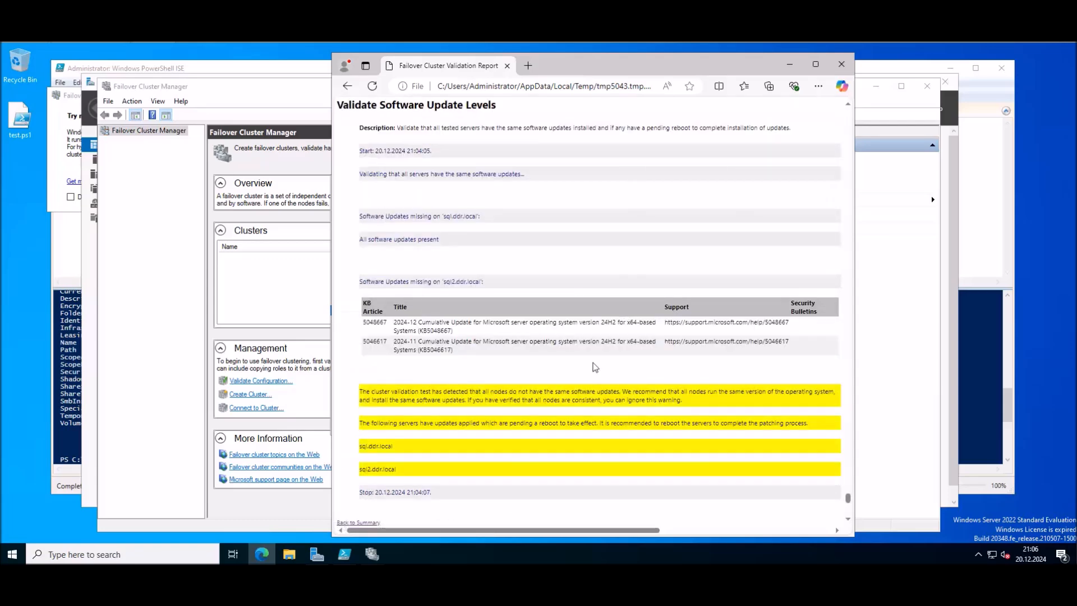
scroll(597, 368, "down", 1)
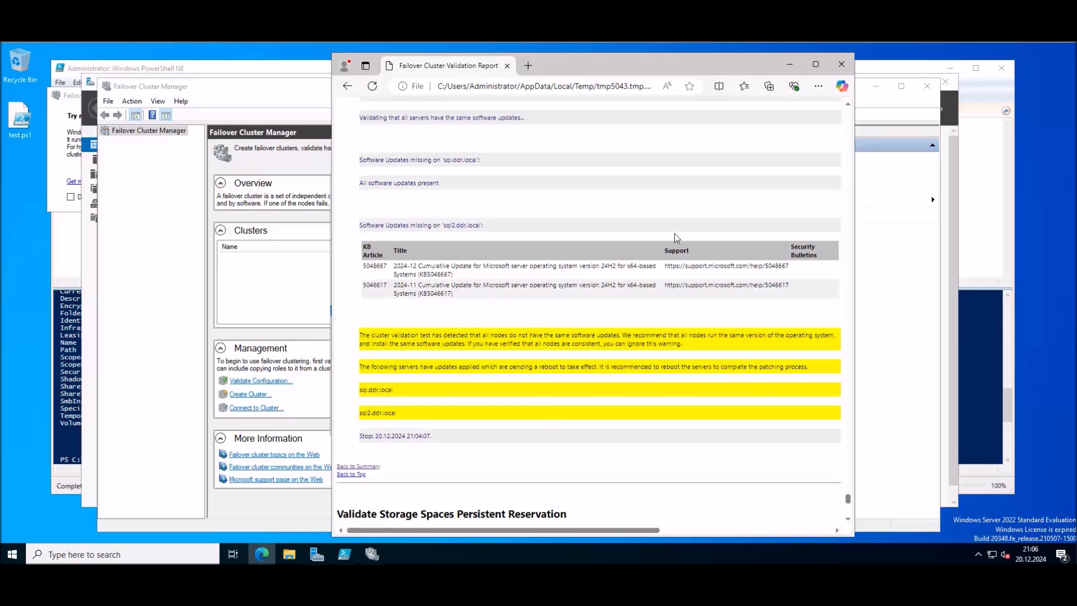
scroll(674, 237, "up", 12)
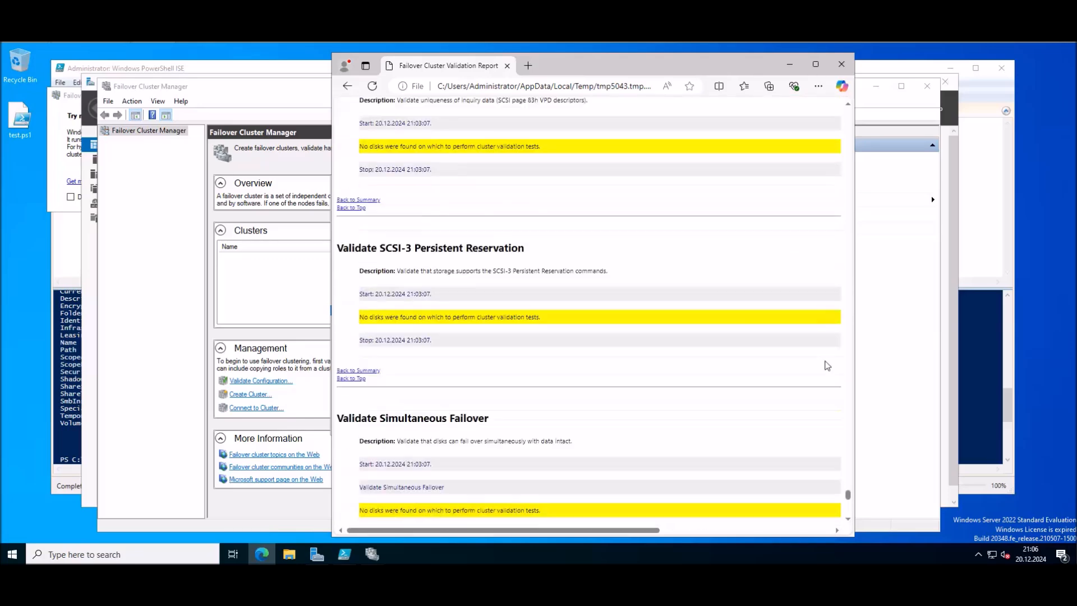
left_click_drag(847, 494, 845, 102)
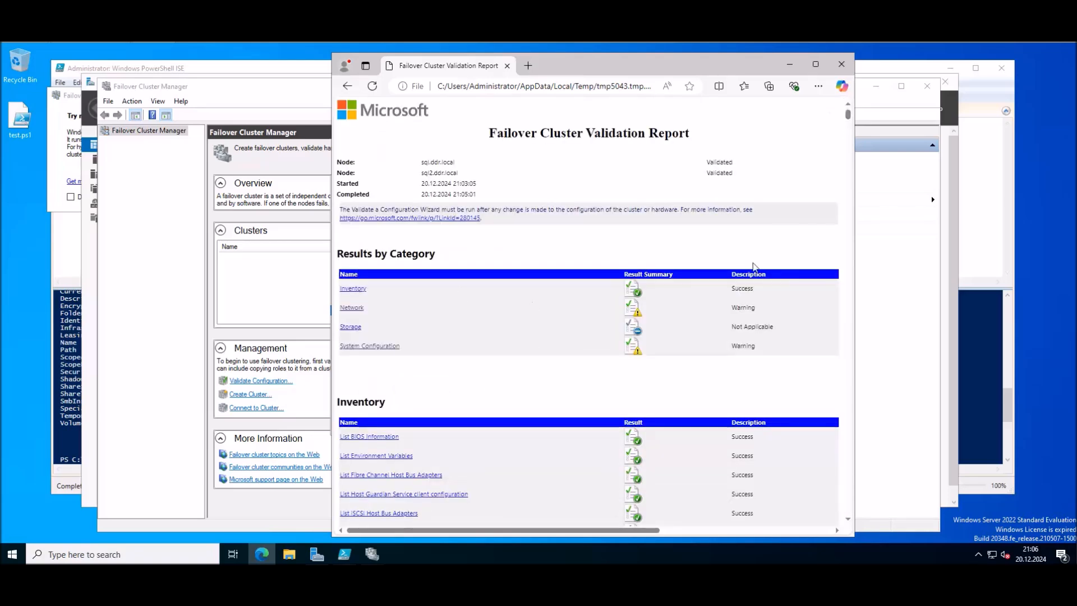
Step: Close the validation report and start a new cluster with servers SQL and SQL2
left_click(841, 64)
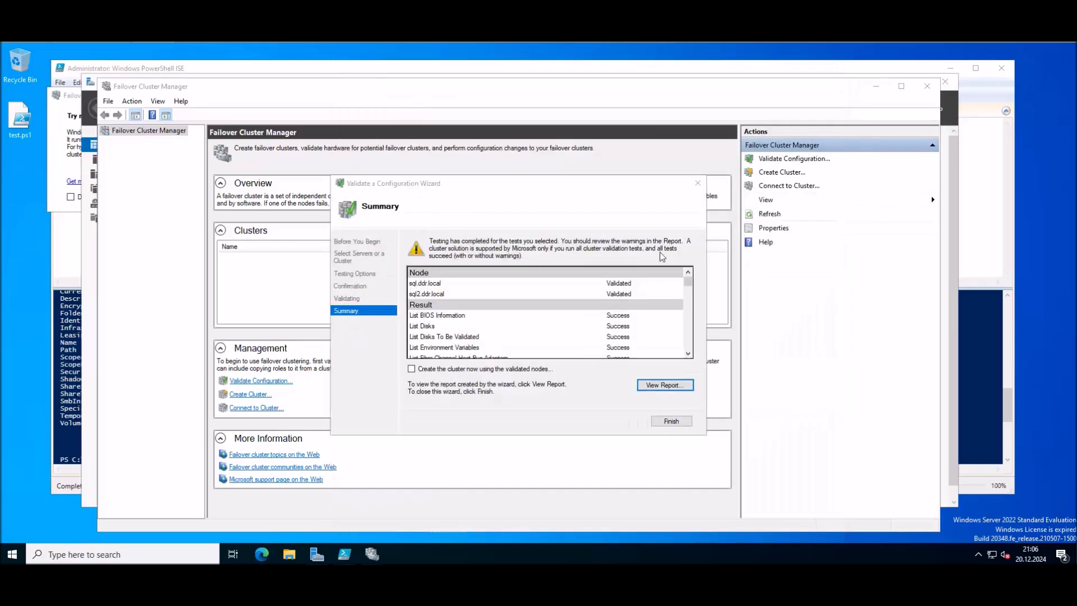
left_click(671, 420)
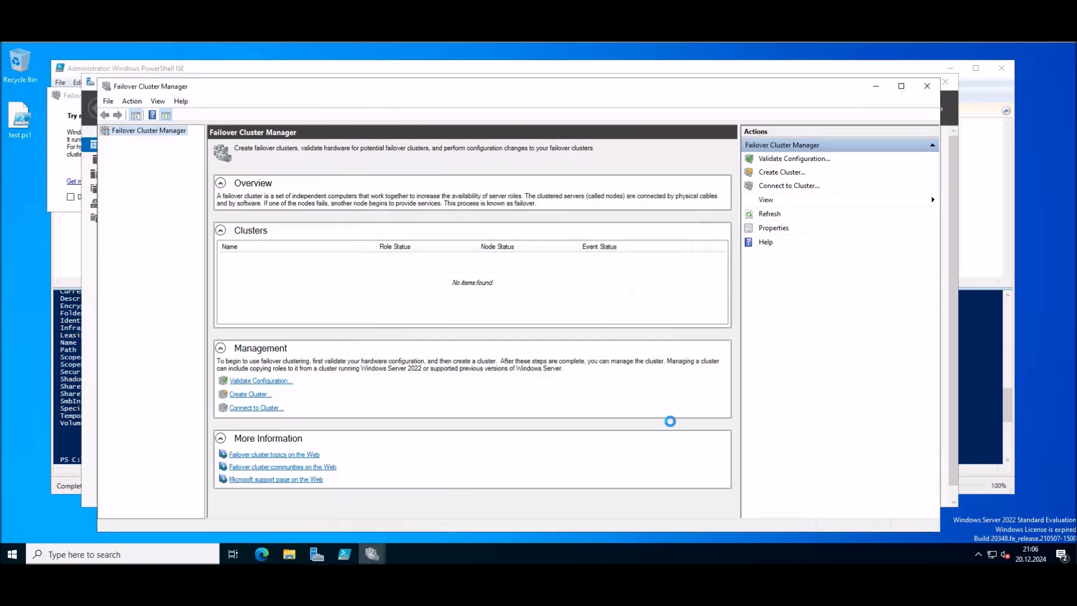
right_click(142, 130)
left_click(190, 150)
key("Return")
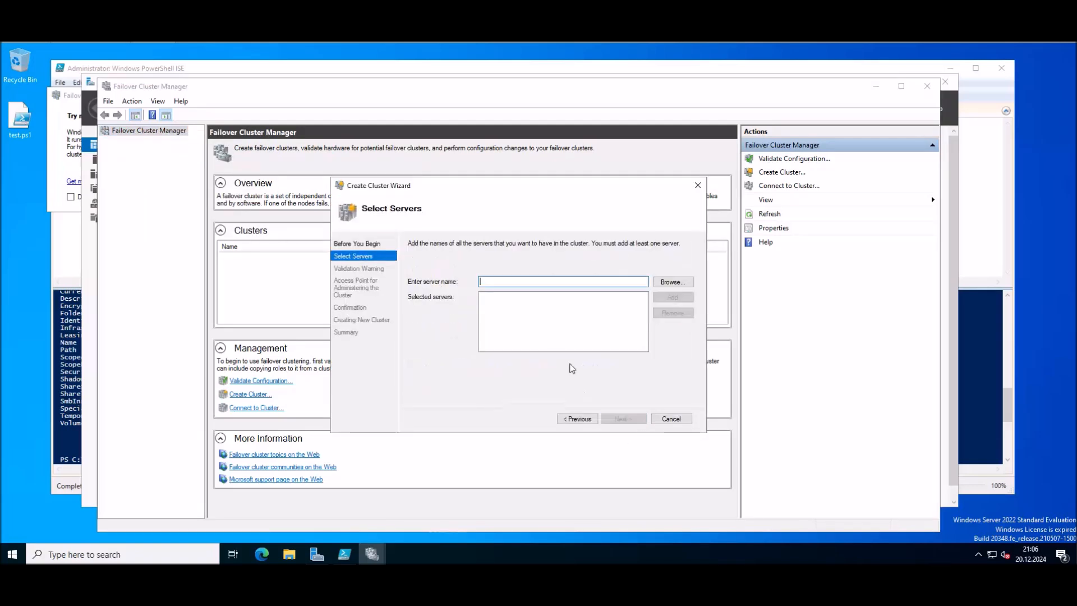
left_click(661, 283)
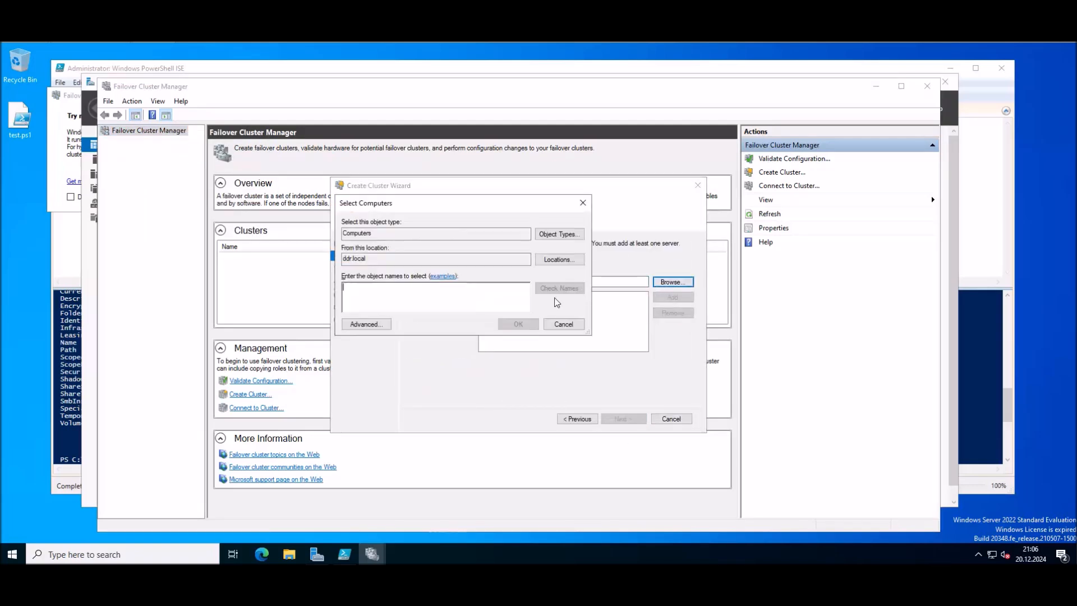
left_click(363, 324)
left_click(599, 327)
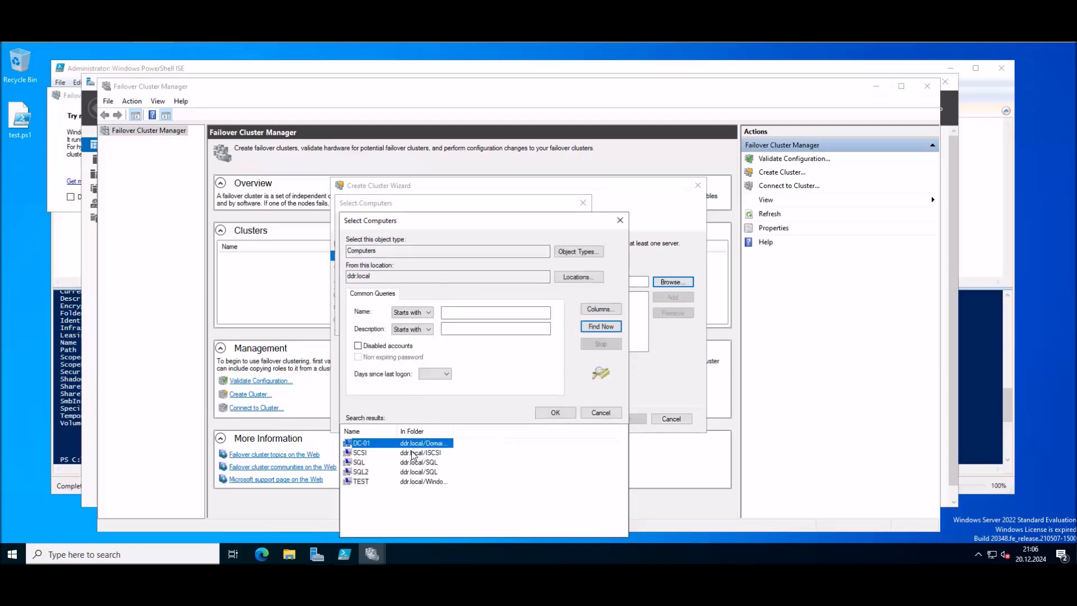
left_click(366, 463)
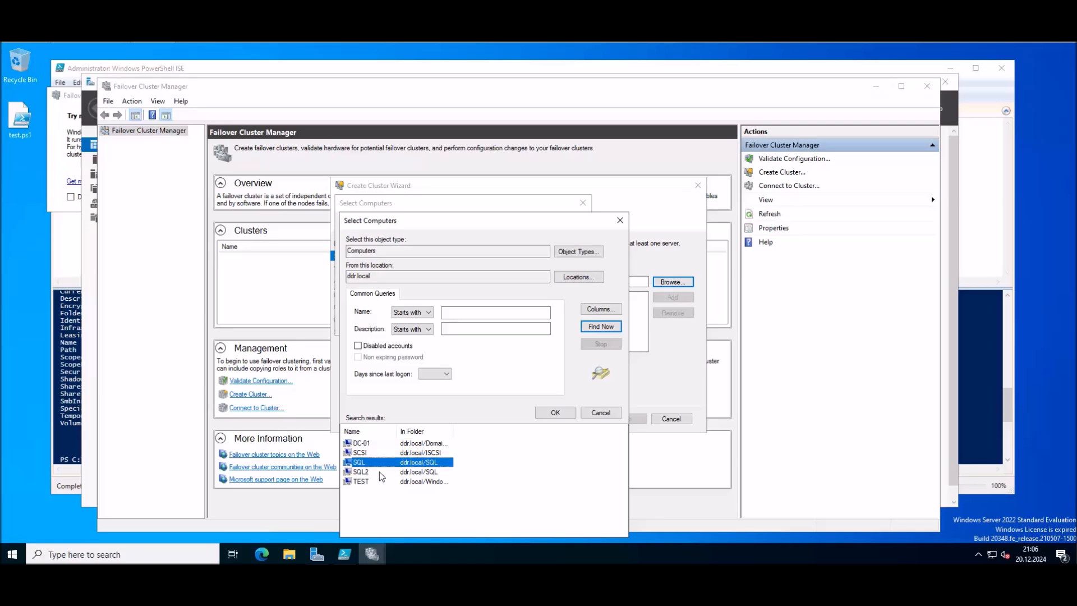
left_click(376, 476, "ctrl")
left_click(557, 413)
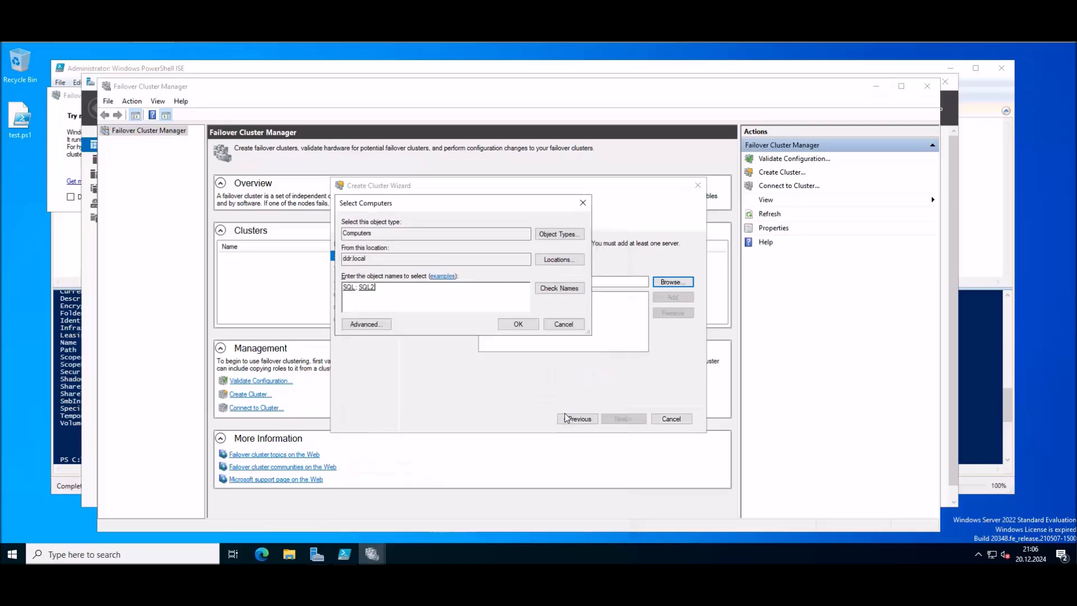
left_click(532, 324)
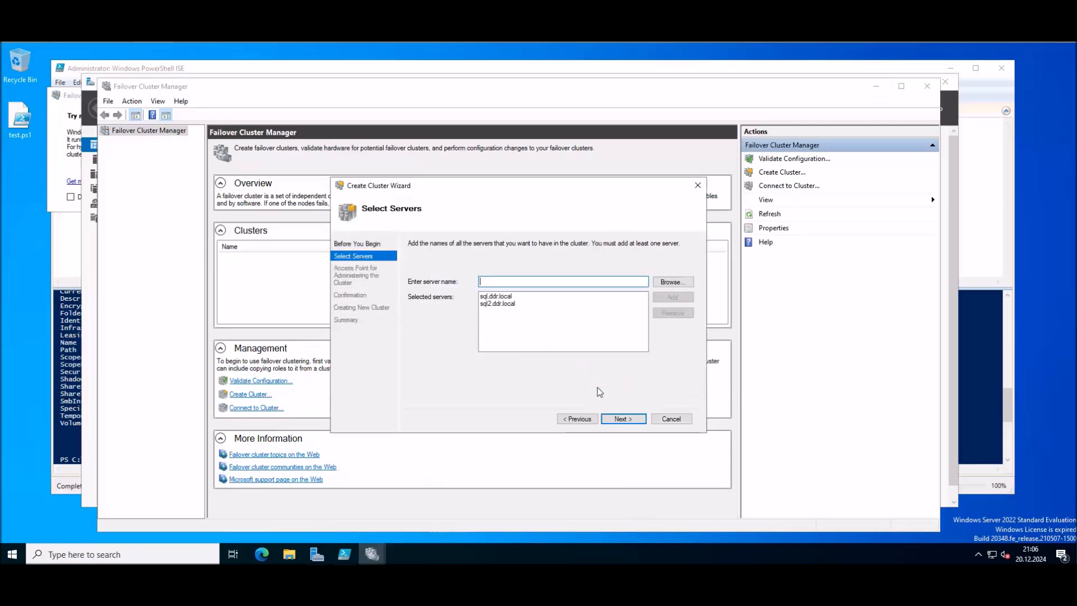
Step: Name the cluster sql_ha with address 192.168.0.5 and proceed to confirmation
left_click(623, 420)
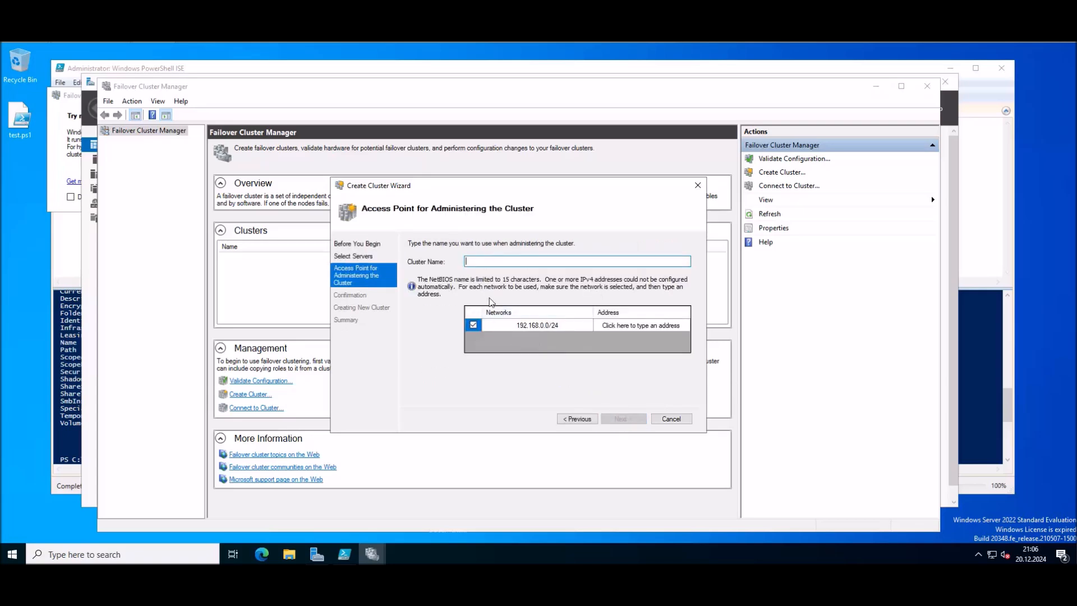
type("sql_ha")
left_click(632, 328)
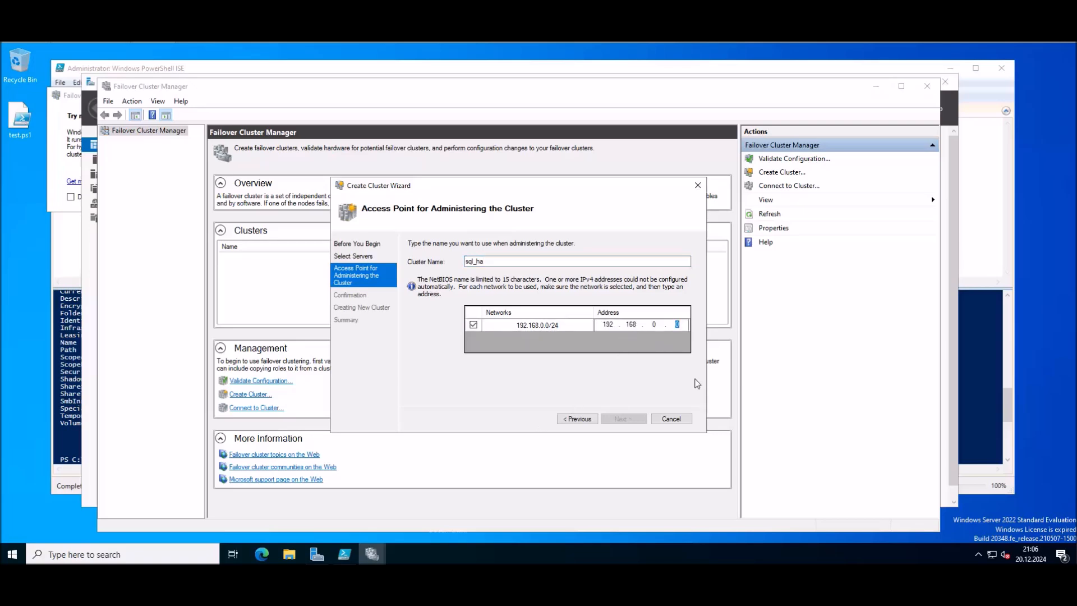
type("5")
left_click(636, 419)
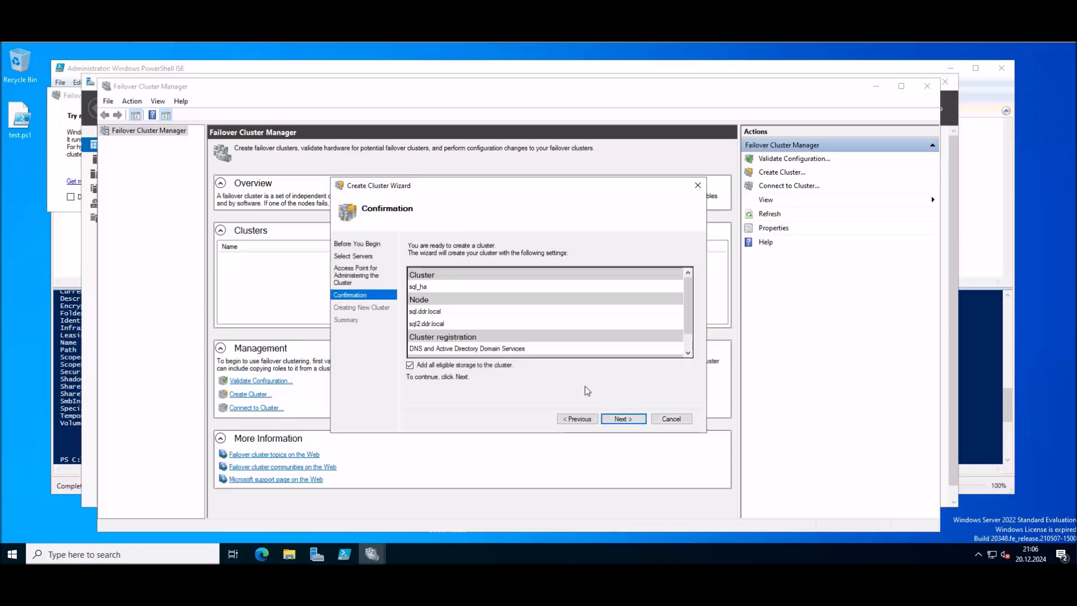
Step: Create the sql_ha cluster, finish the wizard, and expand sql_ha.ddr.local to show its nodes
left_click(635, 418)
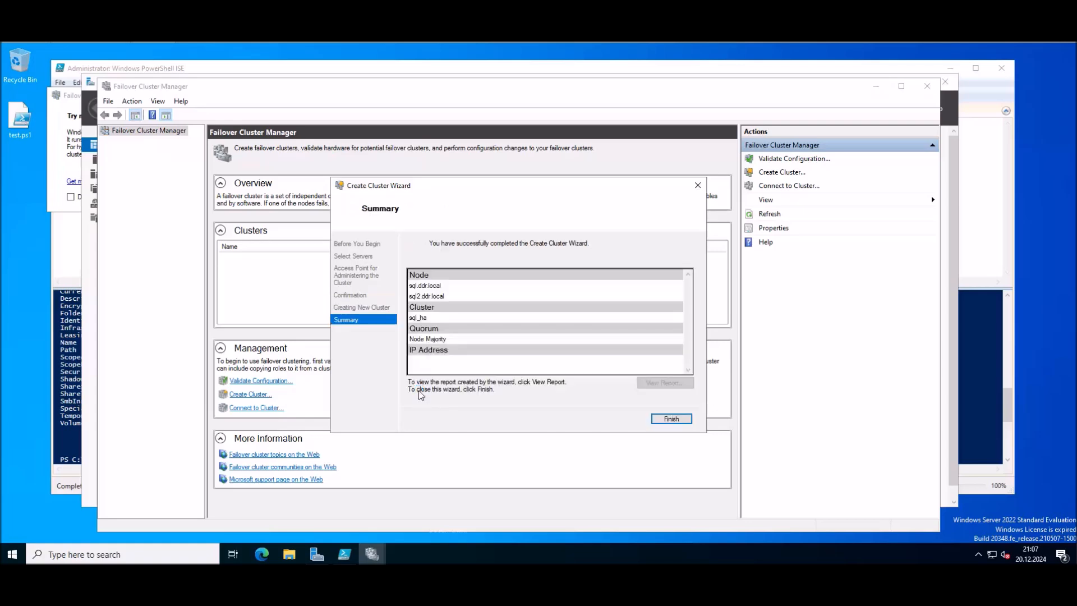
left_click(672, 418)
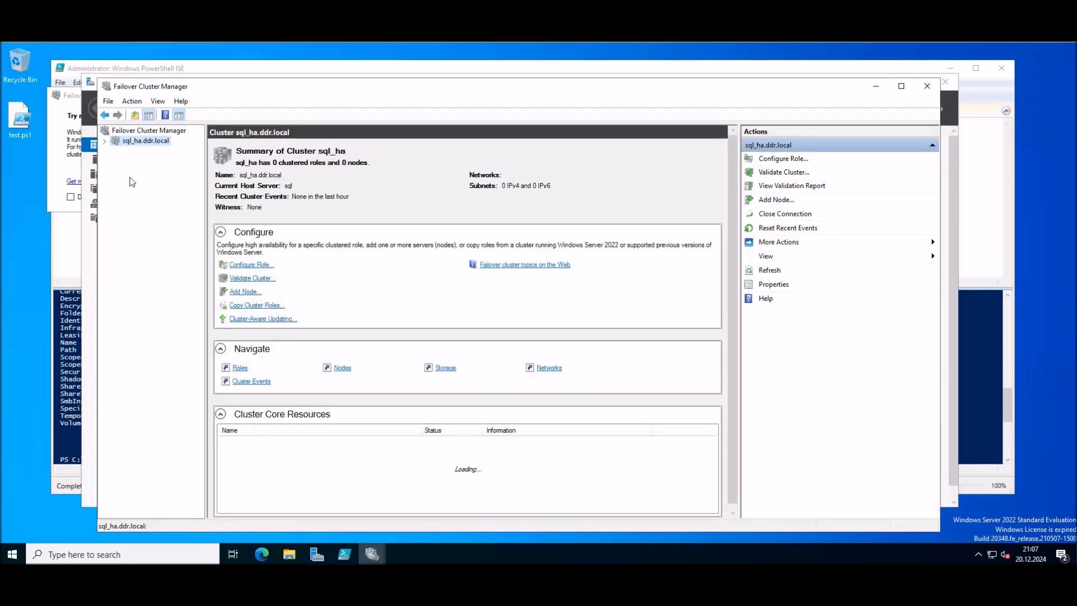
left_click(105, 142)
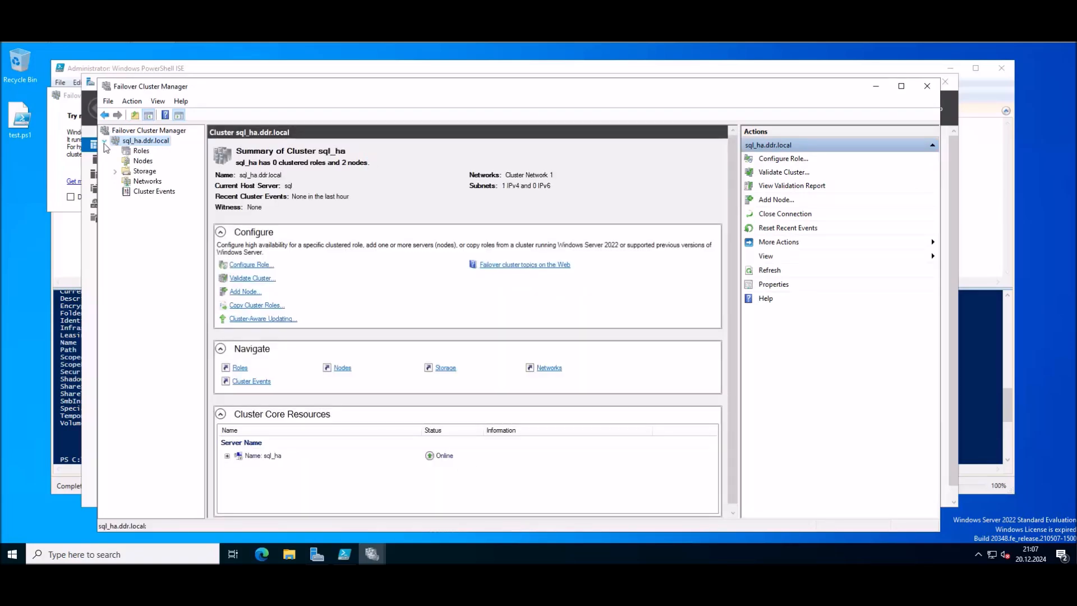
left_click(142, 160)
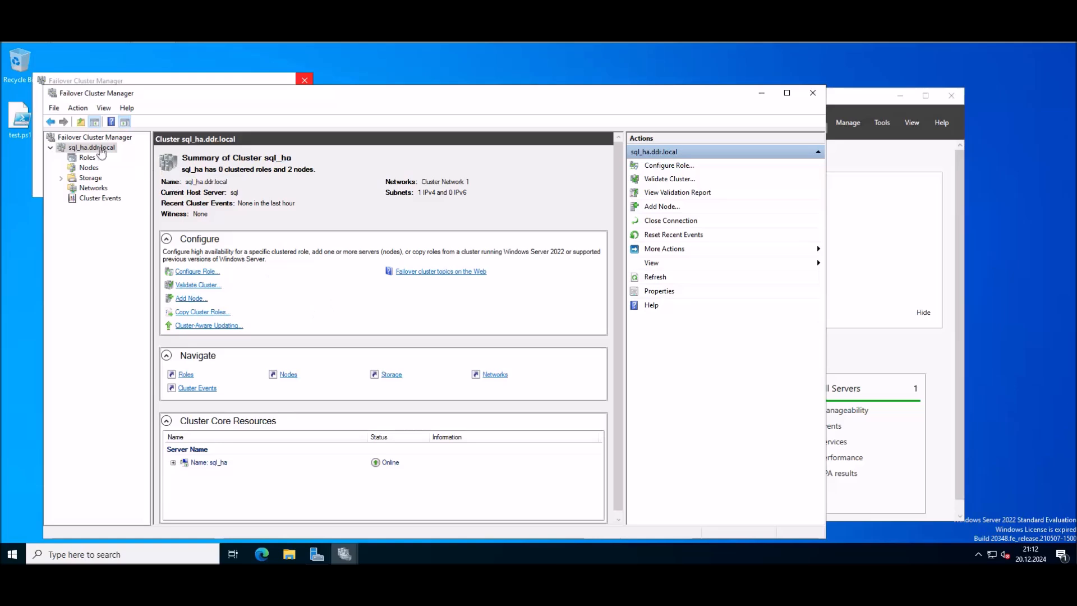
Step: Start the Configure Cluster Quorum wizard on sql_ha and choose a file share witness
right_click(104, 151)
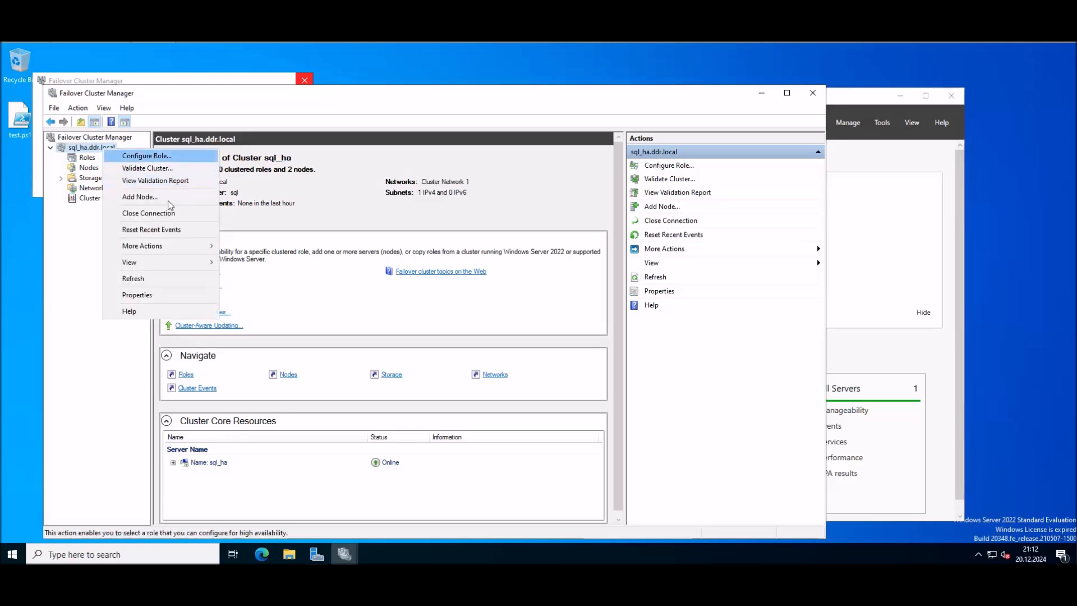
mouse_move(178, 253)
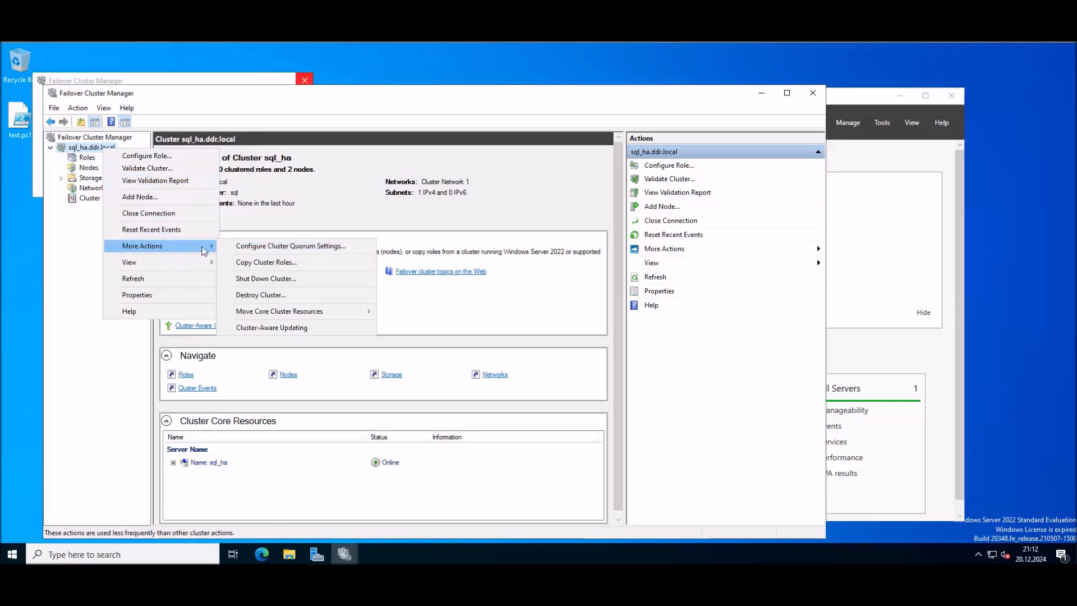
left_click(330, 254)
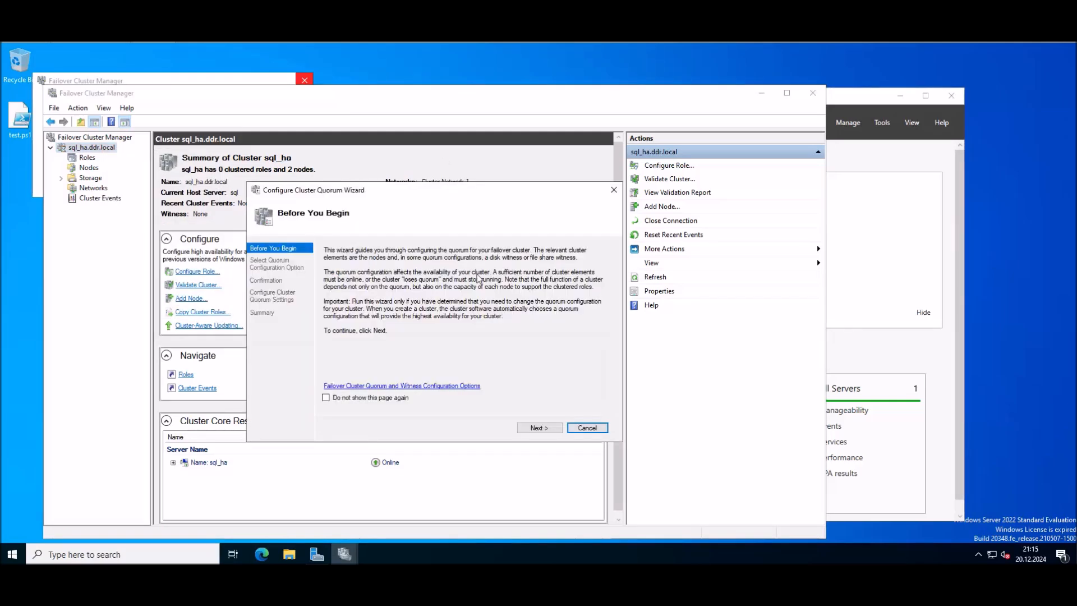
left_click(539, 428)
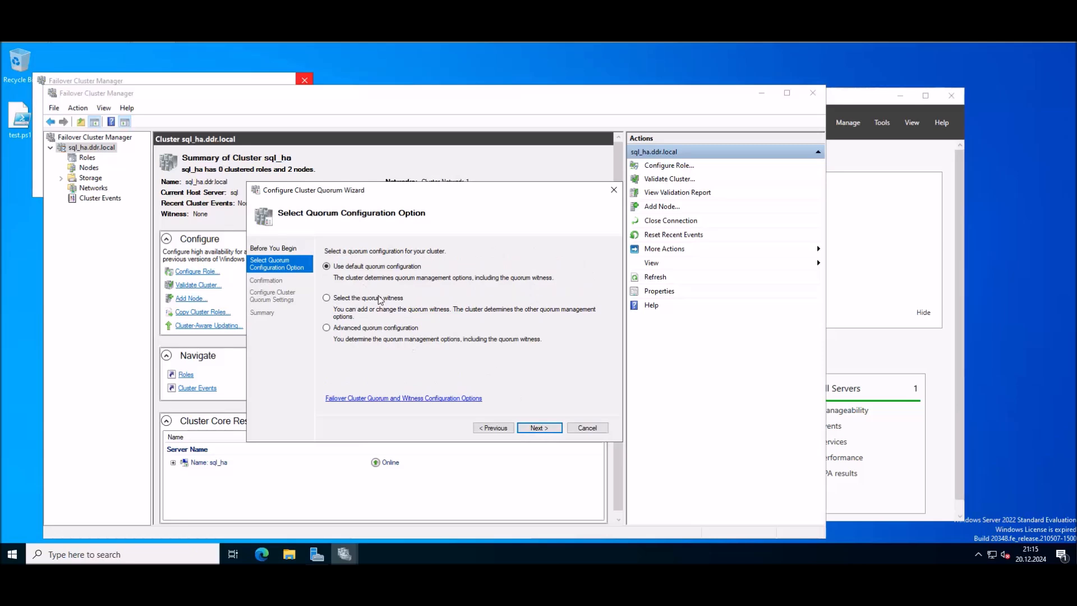
left_click(395, 298)
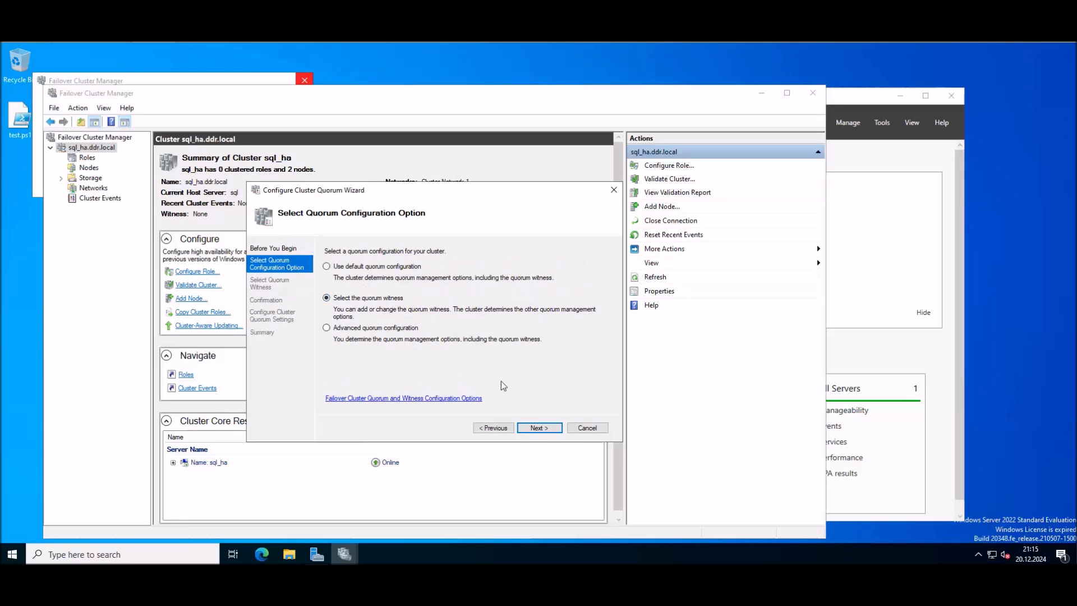
left_click(540, 428)
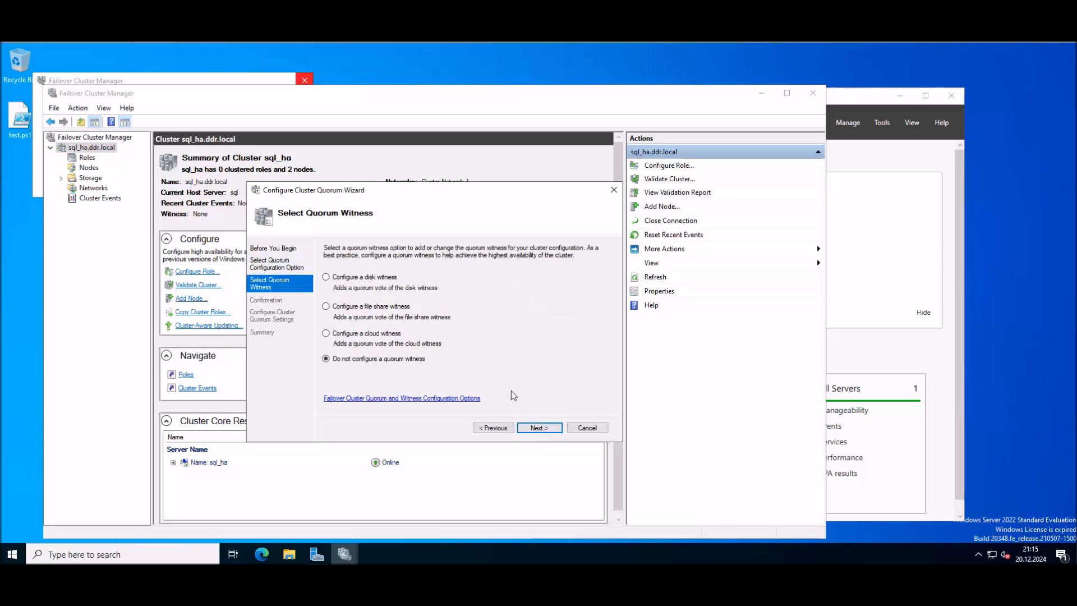
left_click(387, 306)
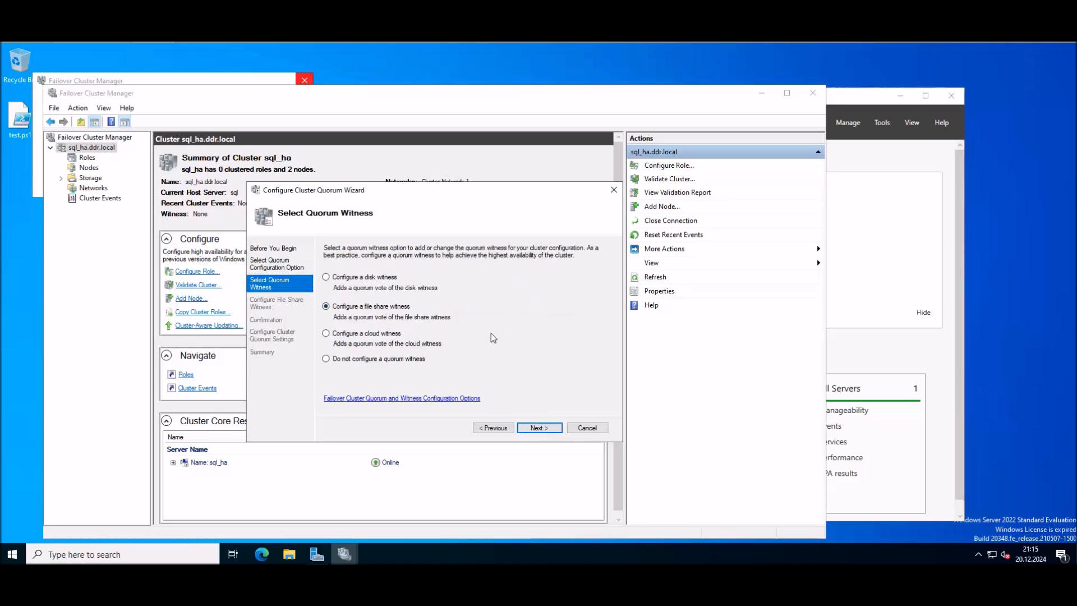
left_click(538, 428)
Step: Browse for the share server and select DC-01 from the domain computer search
key("Tab")
key("Return")
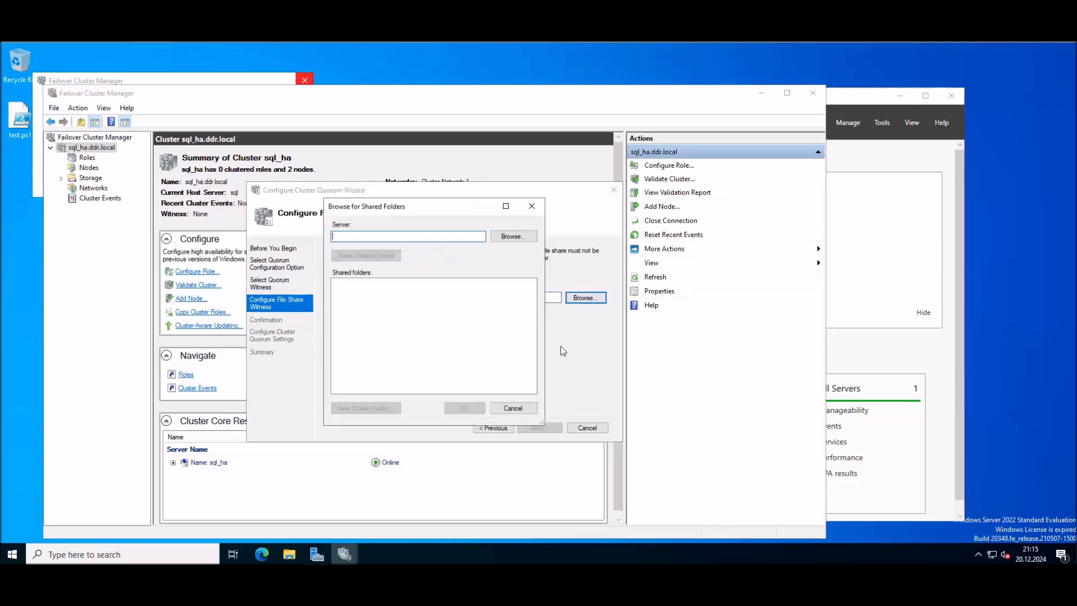
left_click(512, 237)
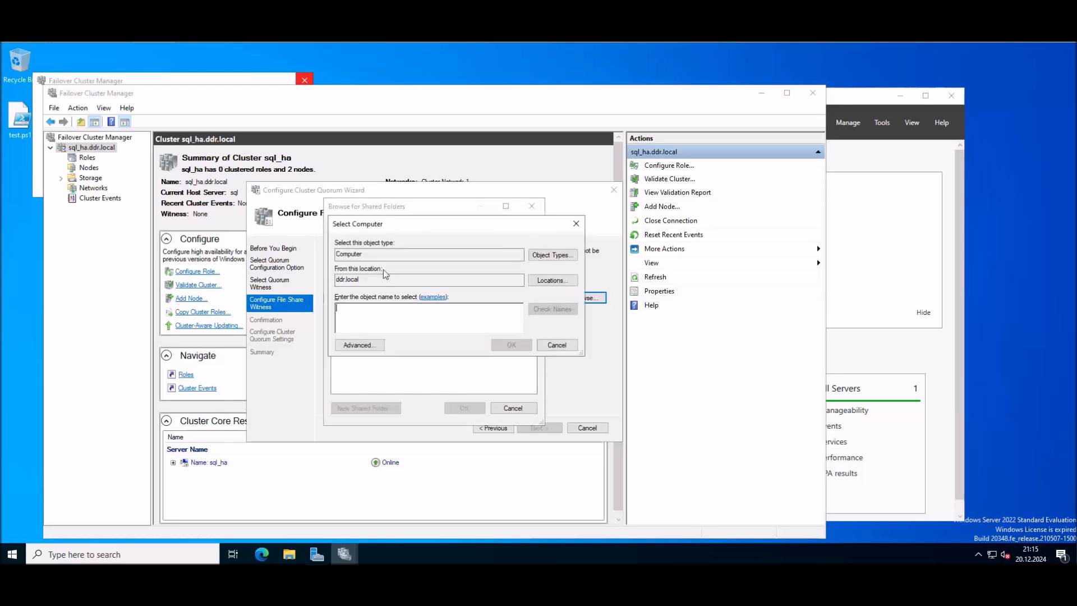
left_click(359, 345)
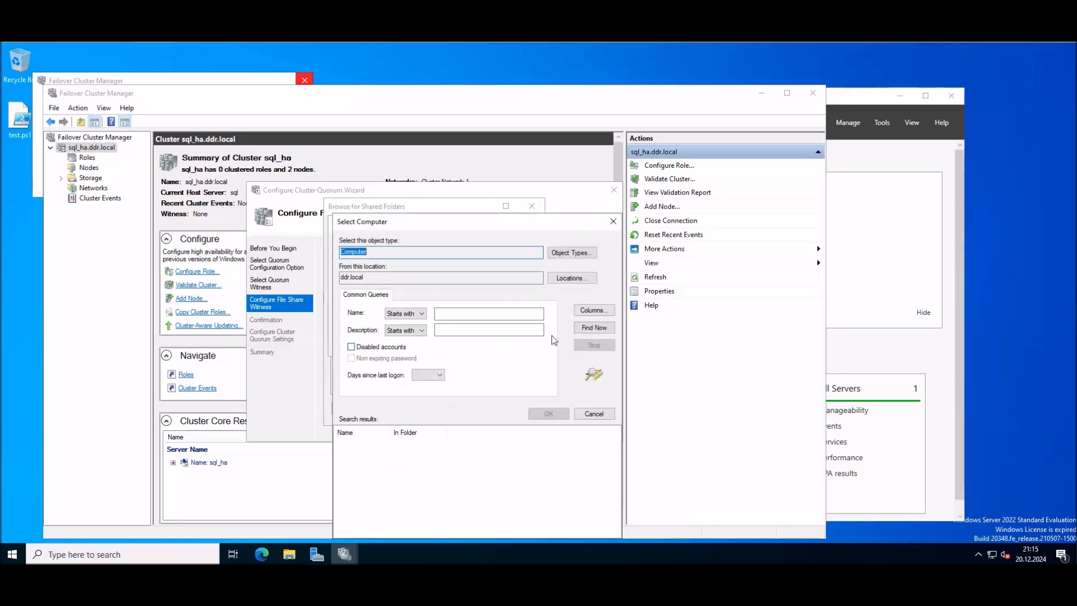
left_click(594, 328)
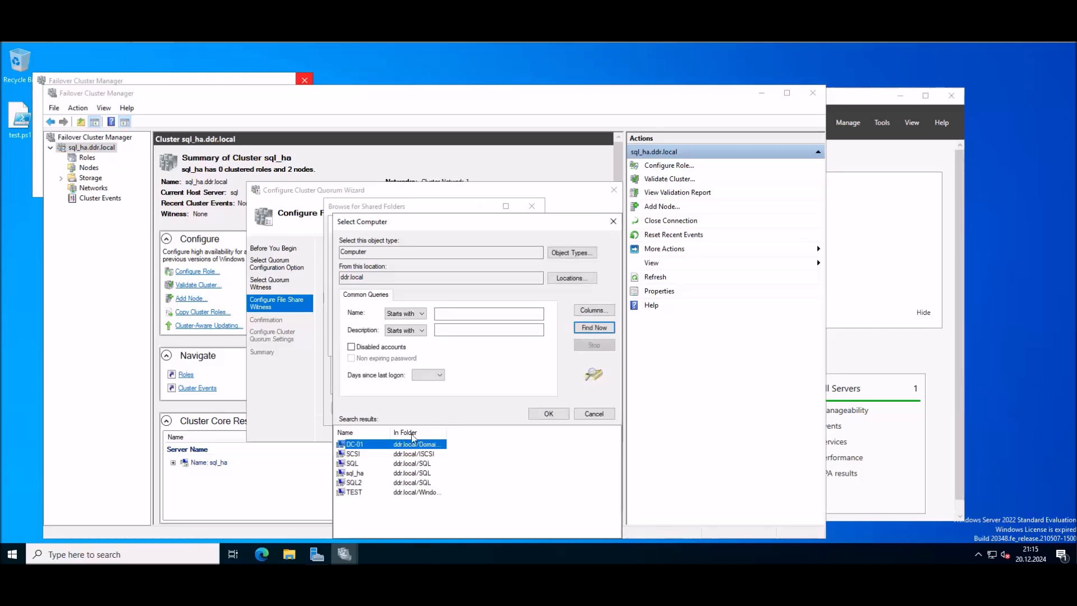
double_click(359, 447)
left_click(513, 347)
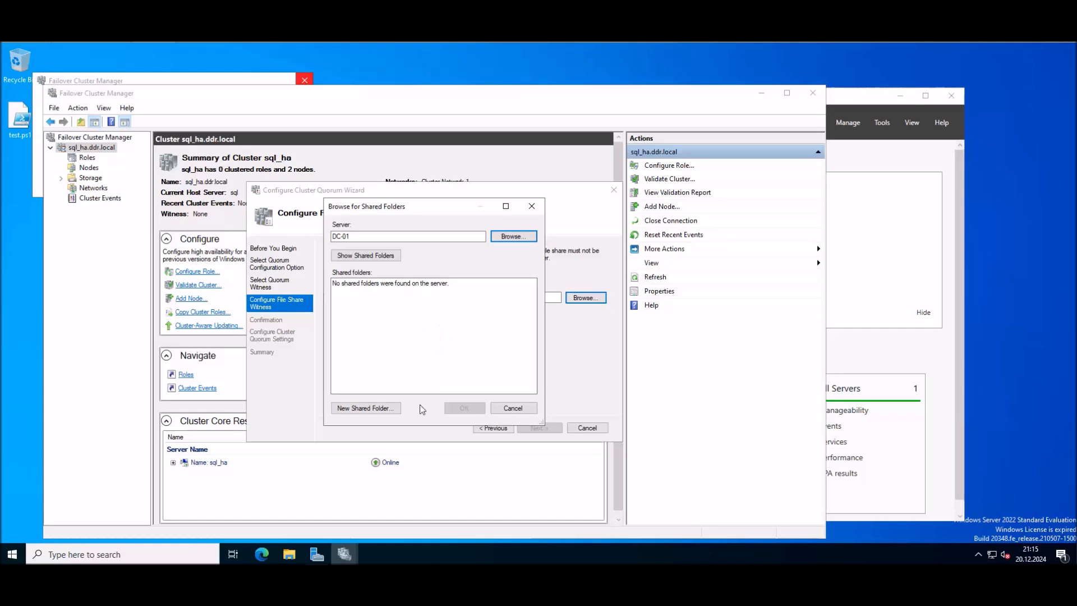
left_click(13, 490)
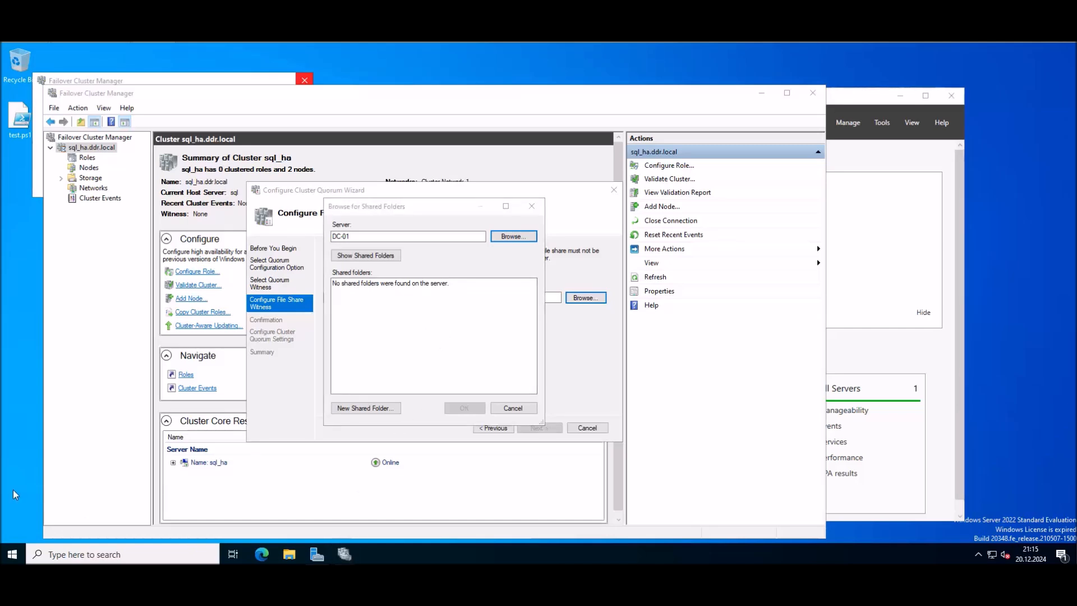
left_click(13, 554)
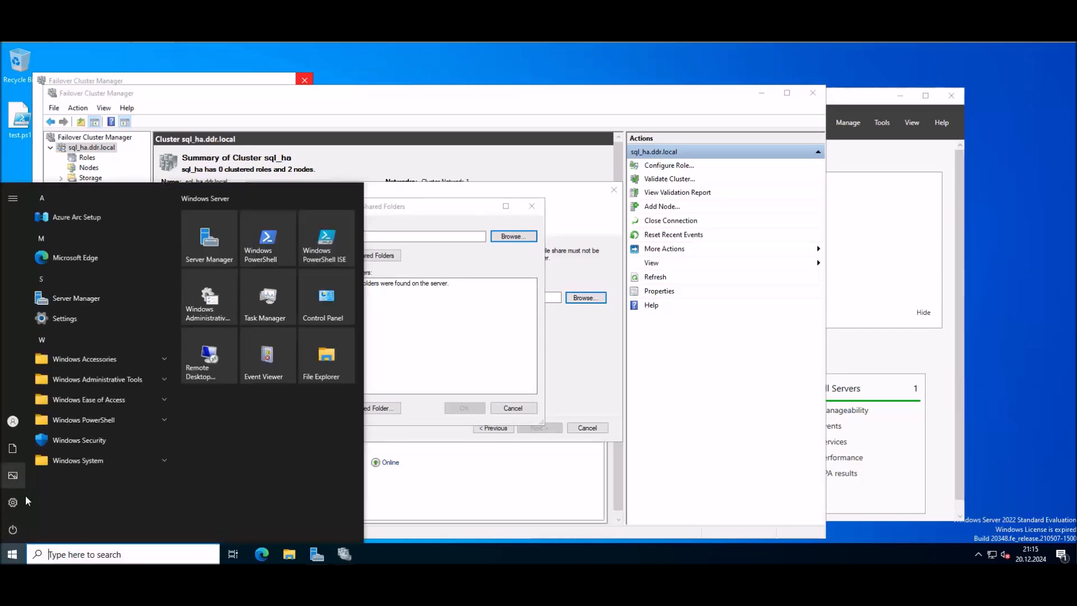
Step: Open Disk Management via a 'disk' search, bring Disk 0 (99.98 GB) online, and close it
mouse_move(26, 501)
type("disk")
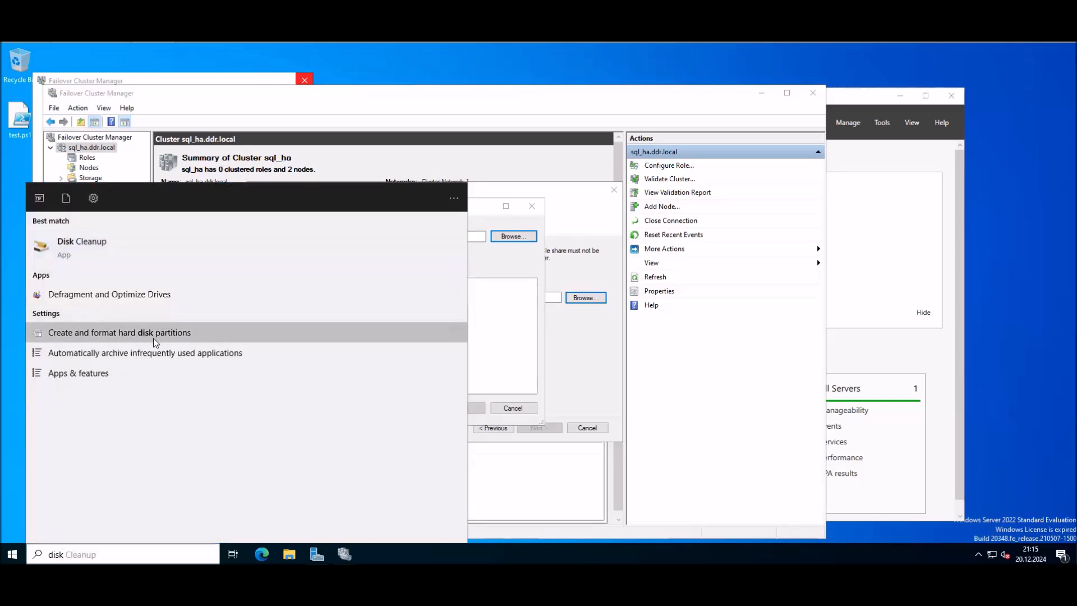
left_click(153, 338)
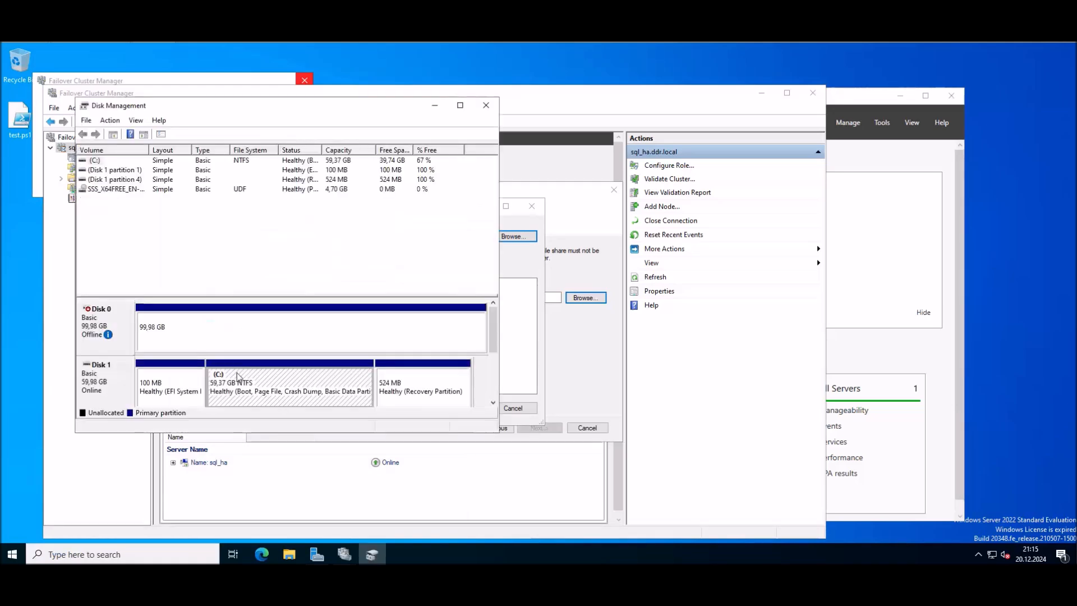
right_click(106, 320)
left_click(149, 324)
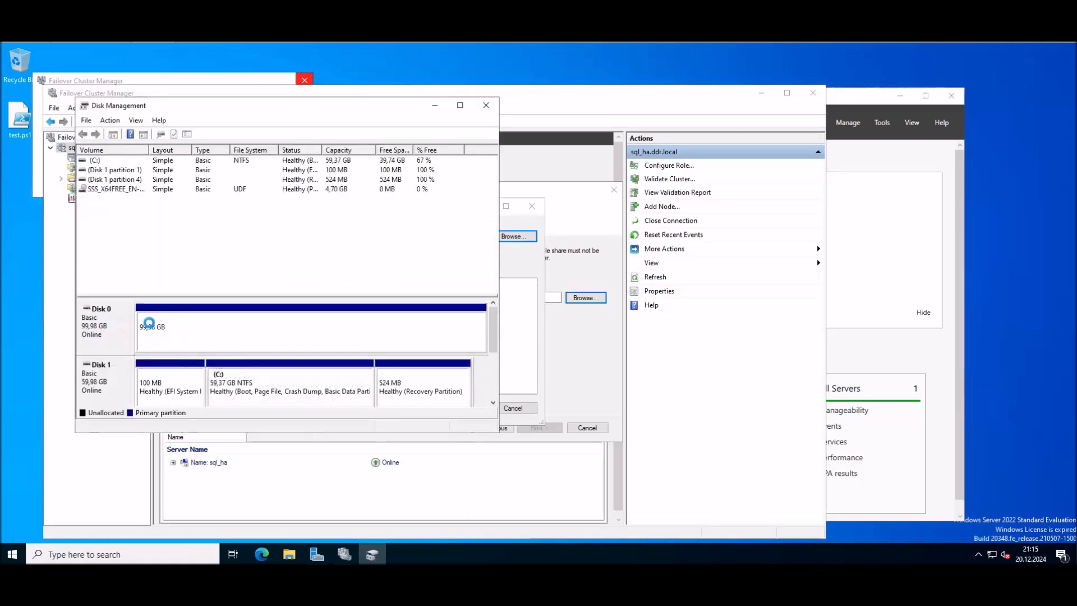
left_click(485, 104)
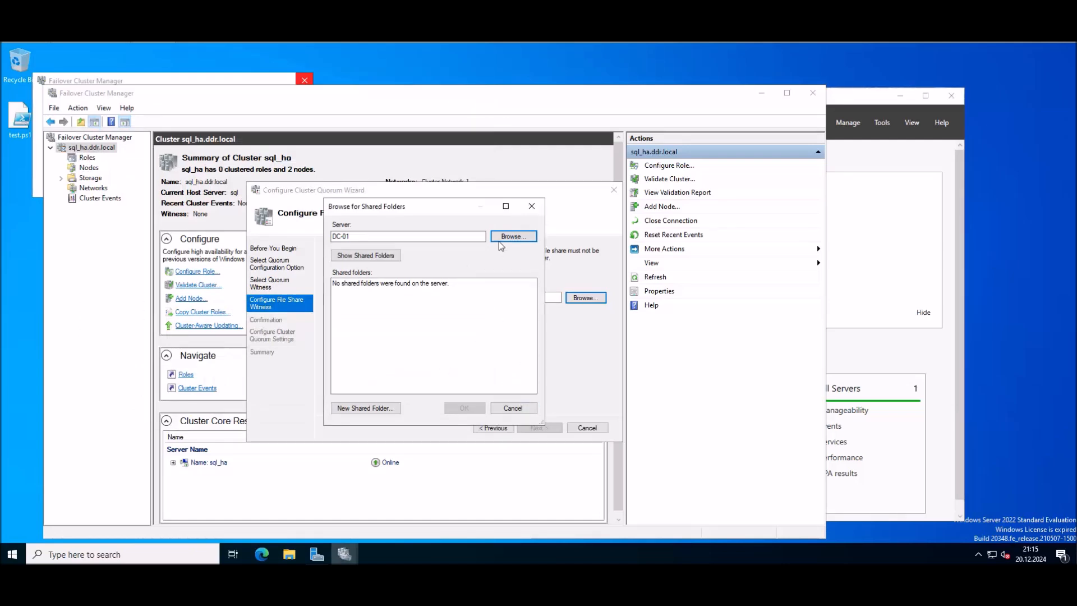
Step: Use \\DC-01\Witness as the file share witness, finish the quorum wizard, and close the extra window
left_click(393, 255)
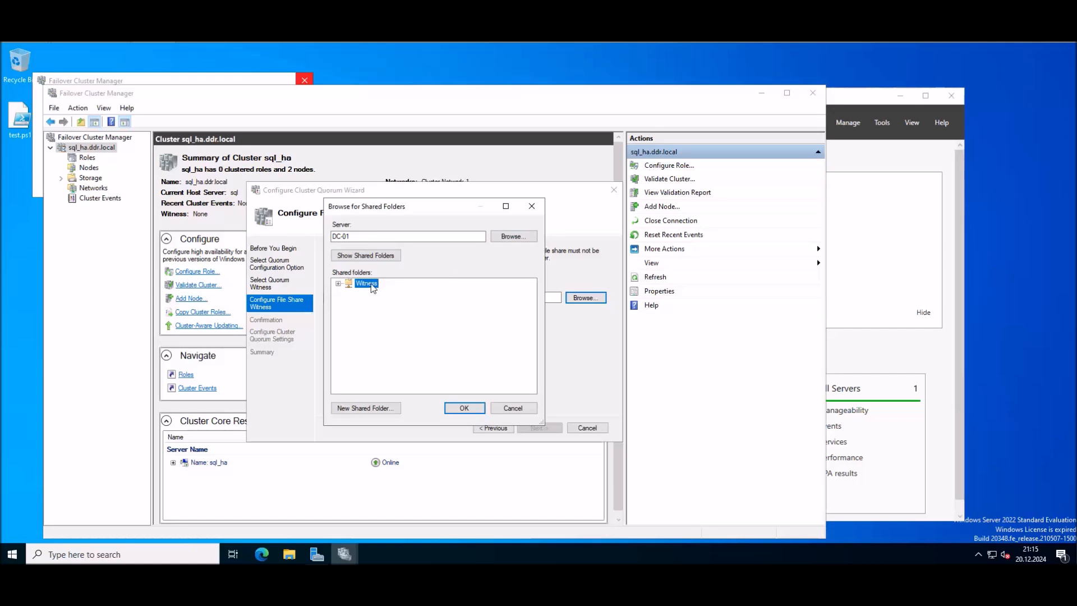
left_click(468, 408)
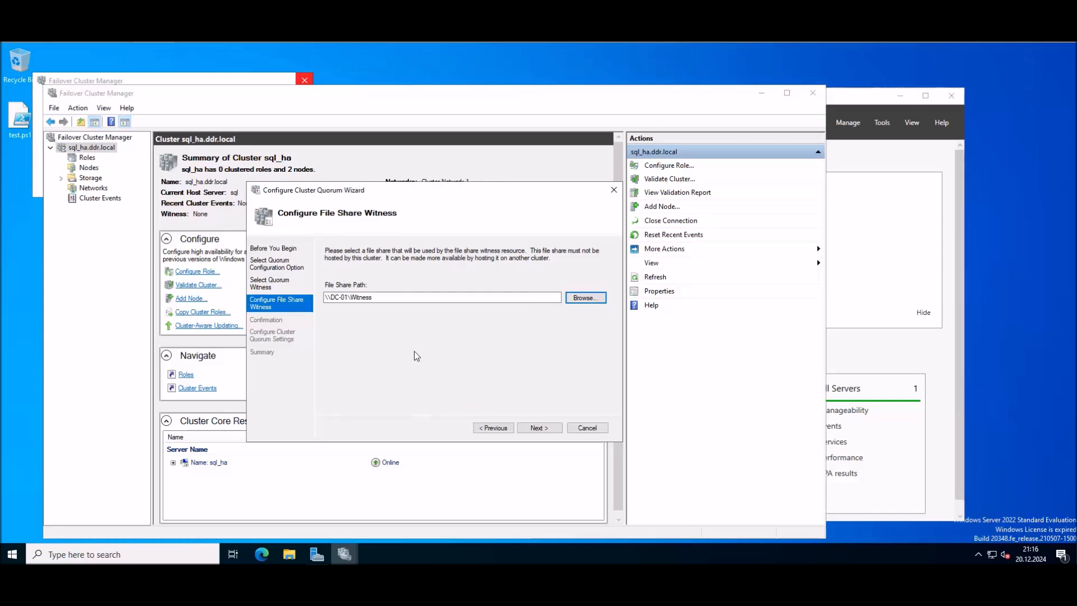
left_click(536, 428)
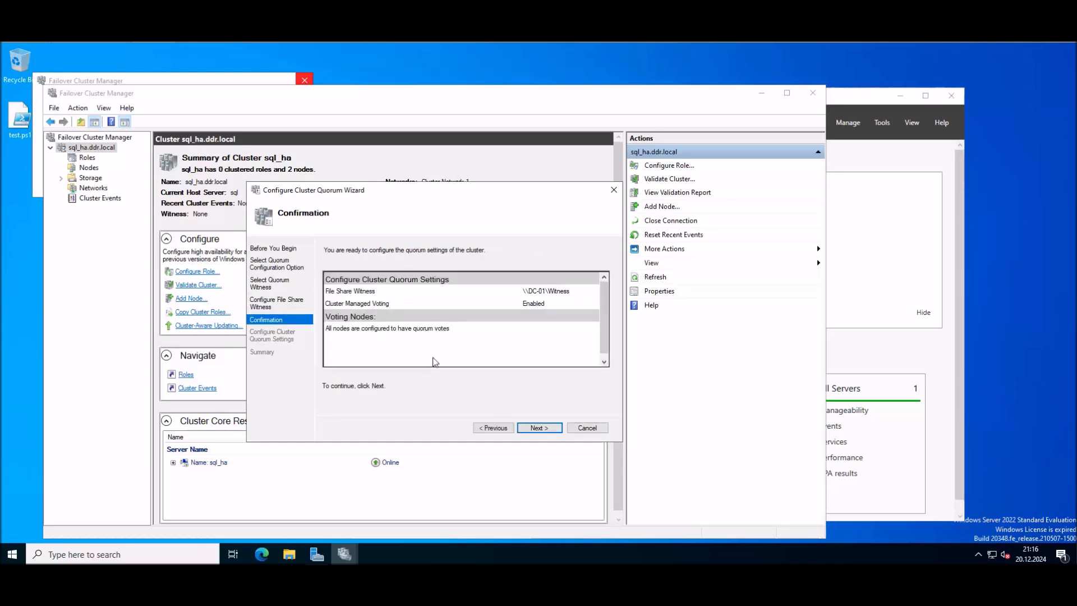
left_click(539, 428)
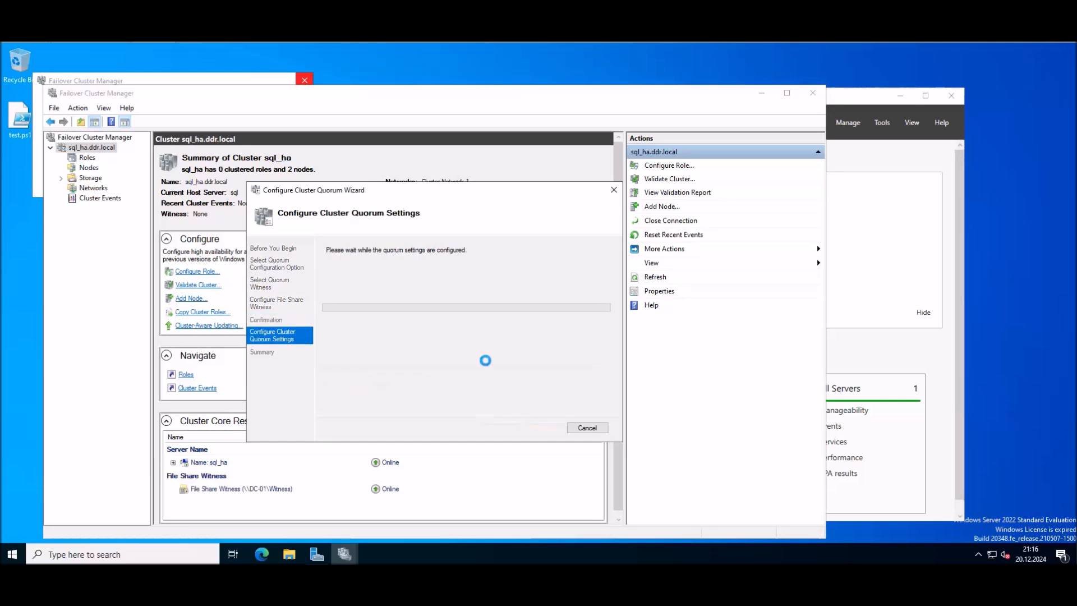
left_click(591, 431)
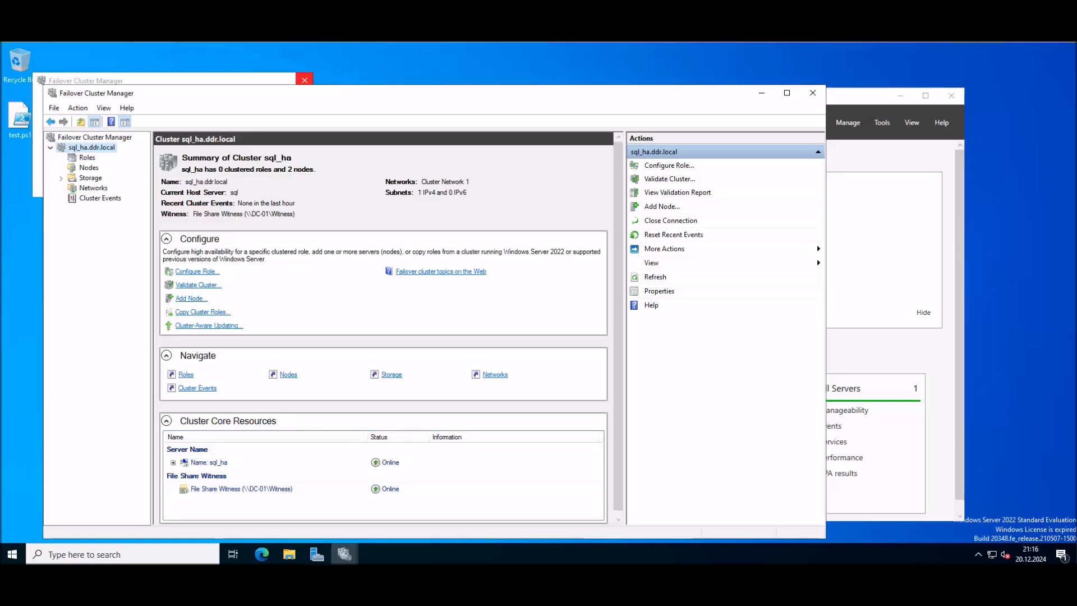
left_click(305, 80)
Step: Inspect the Witness folder on Data (E:) in File Explorer, then close Explorer
left_click(293, 552)
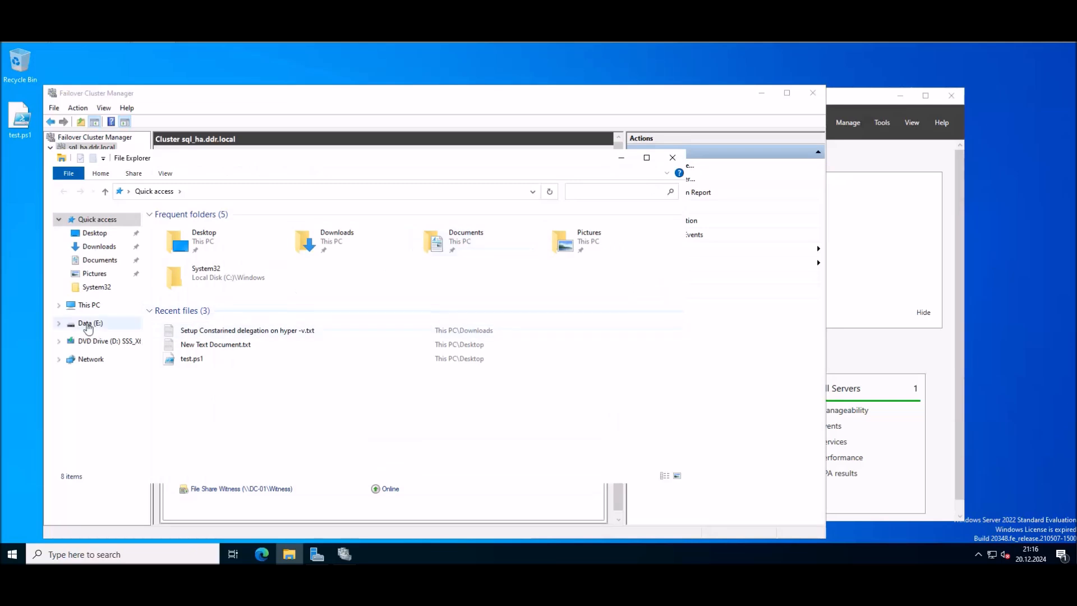
left_click(88, 328)
double_click(204, 232)
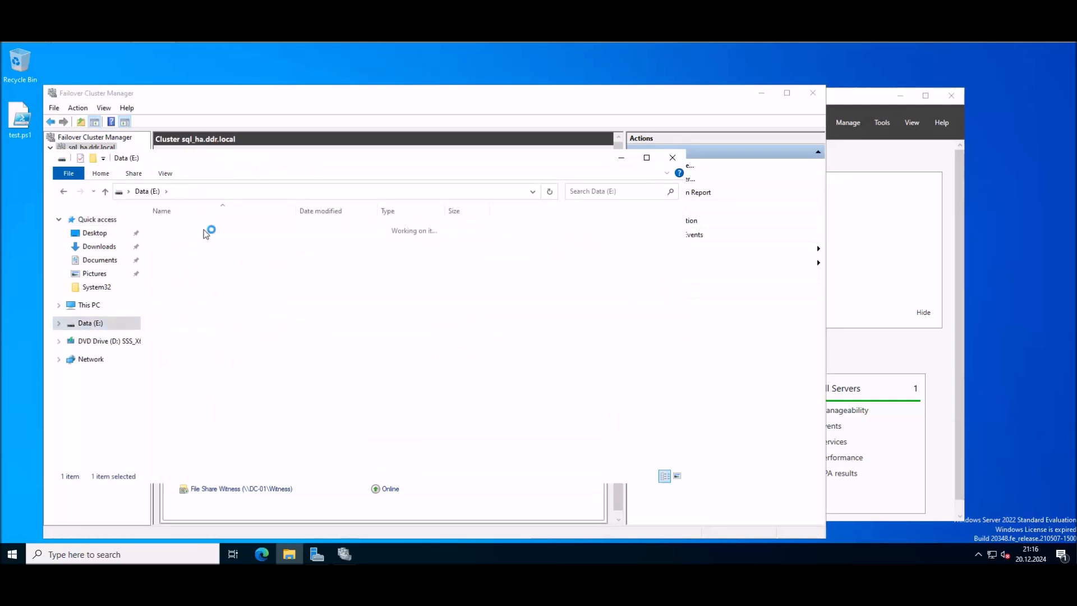
left_click(672, 159)
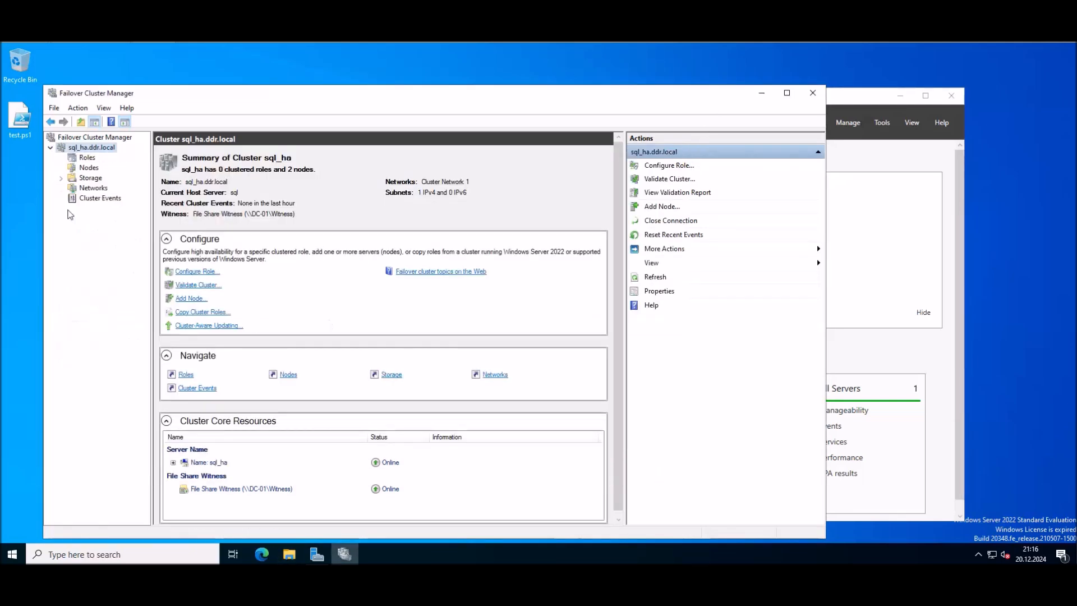
left_click_drag(272, 95, 268, 78)
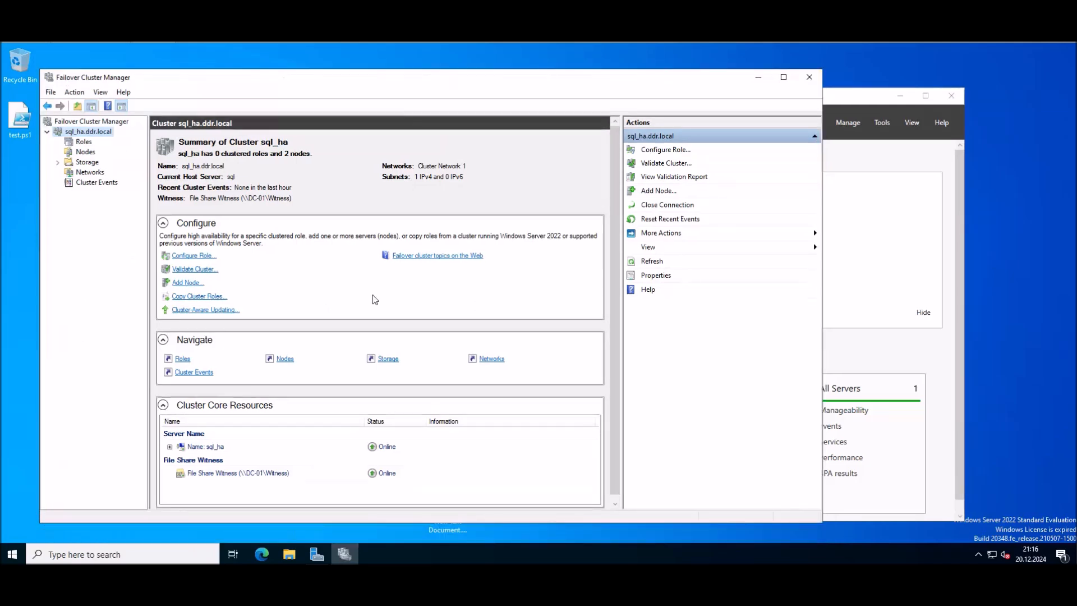
Step: Launch Active Directory Users and Computers, view the SQL OU with SQL, sql_ha and SQL2, then minimize it
left_click(11, 553)
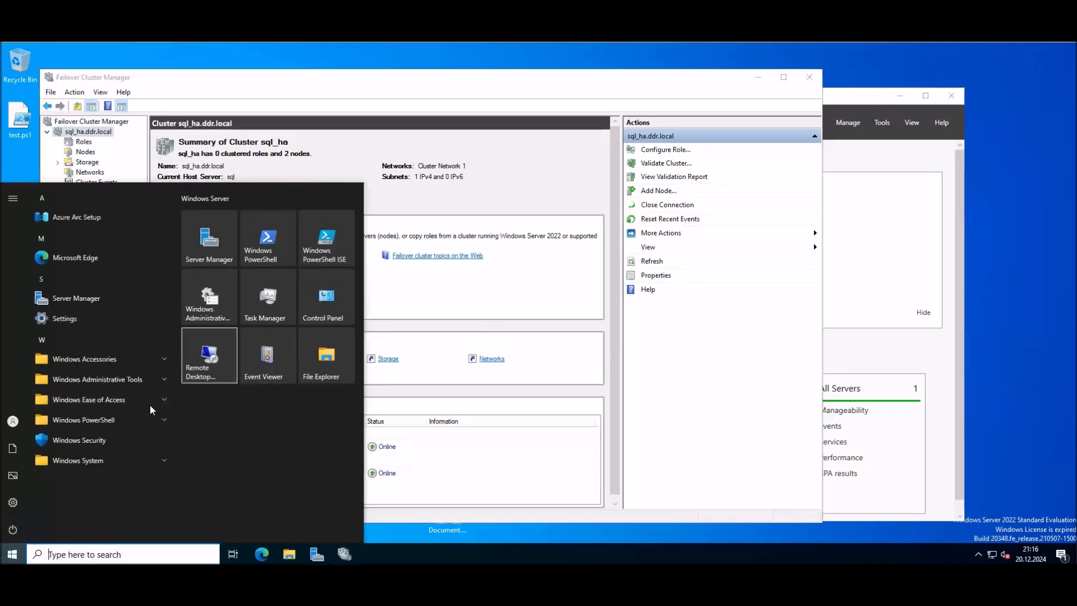
left_click(163, 382)
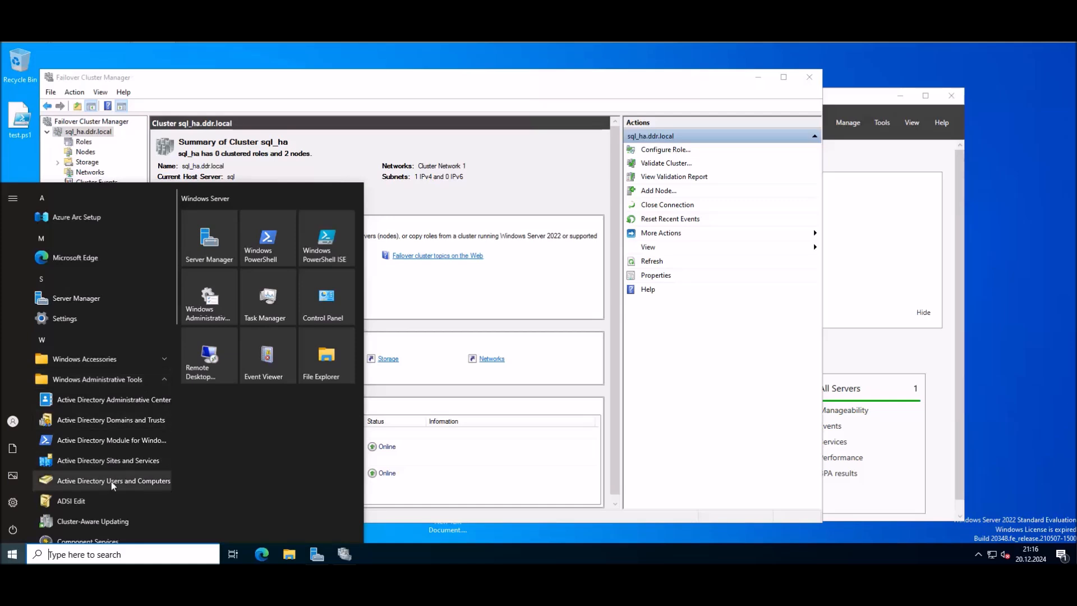
left_click(118, 481)
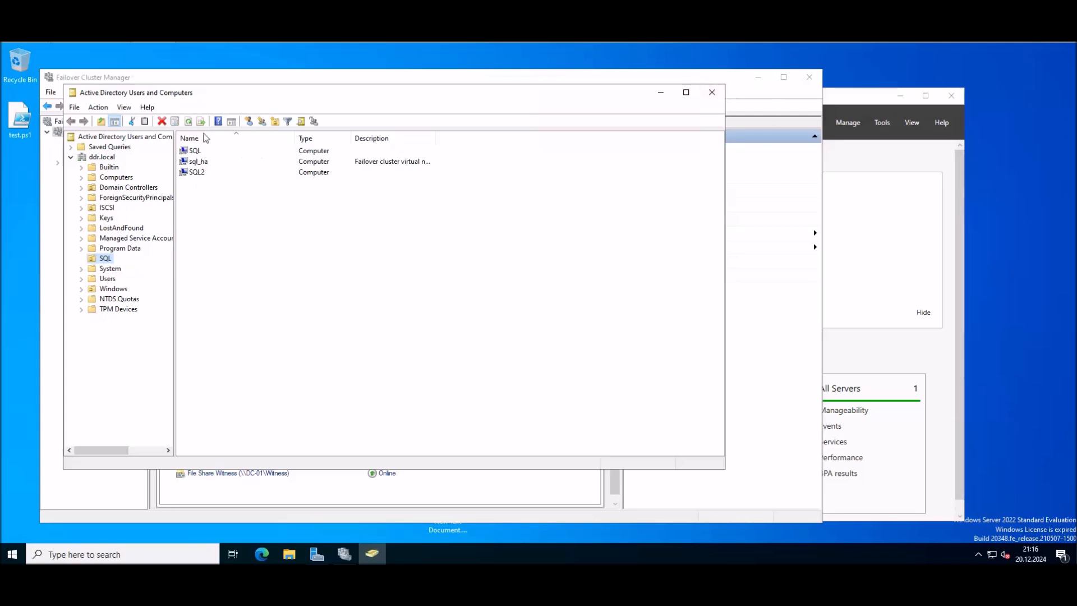
left_click(662, 96)
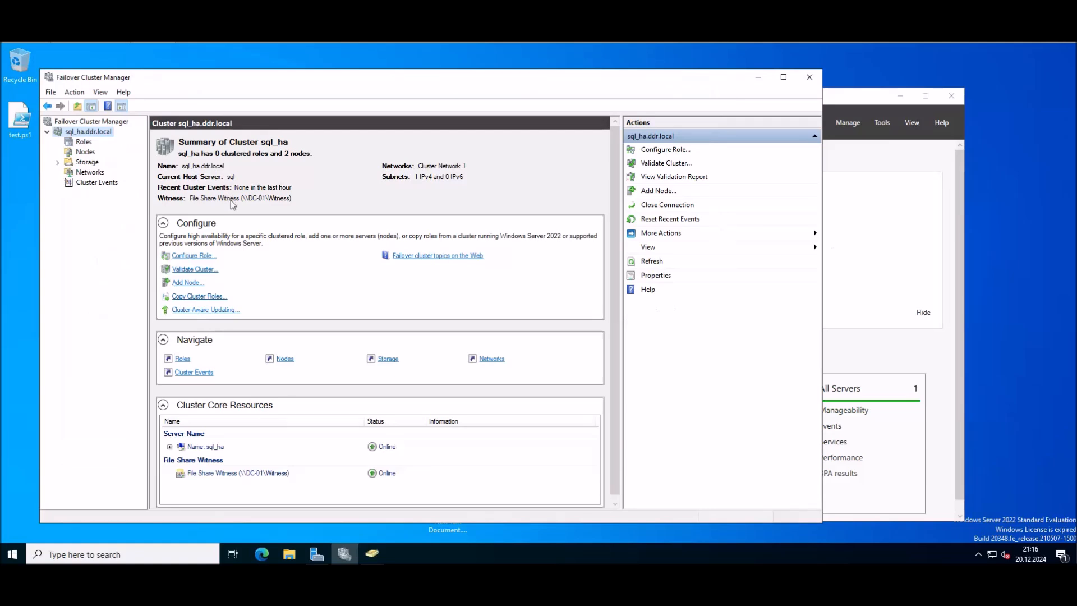
Step: Validate cluster sql_ha.ddr.local with Run all tests and view the resulting report
right_click(93, 132)
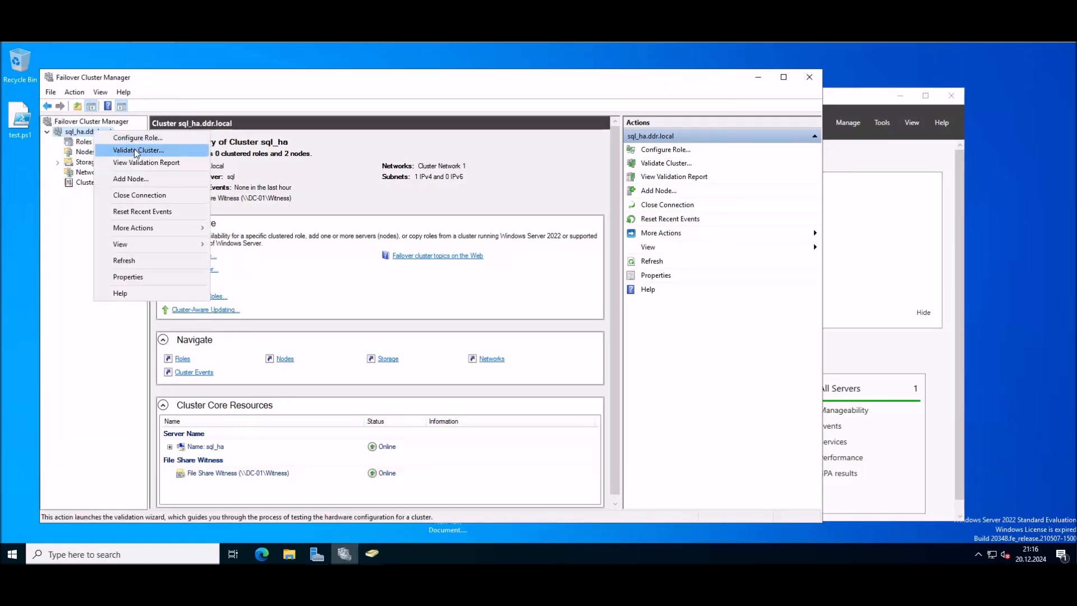
left_click(136, 150)
left_click(532, 413)
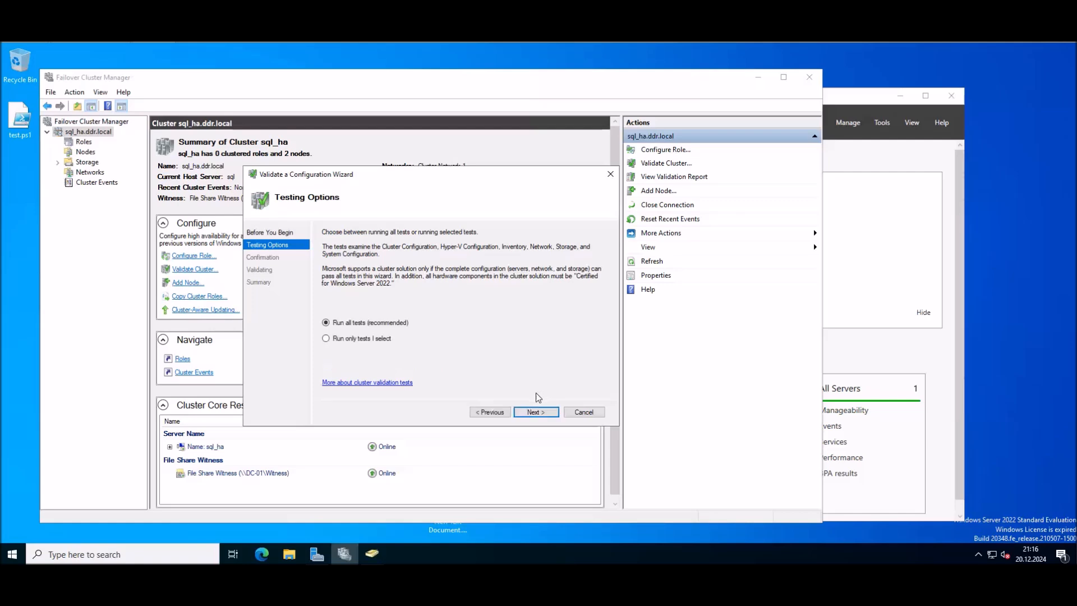
left_click(545, 412)
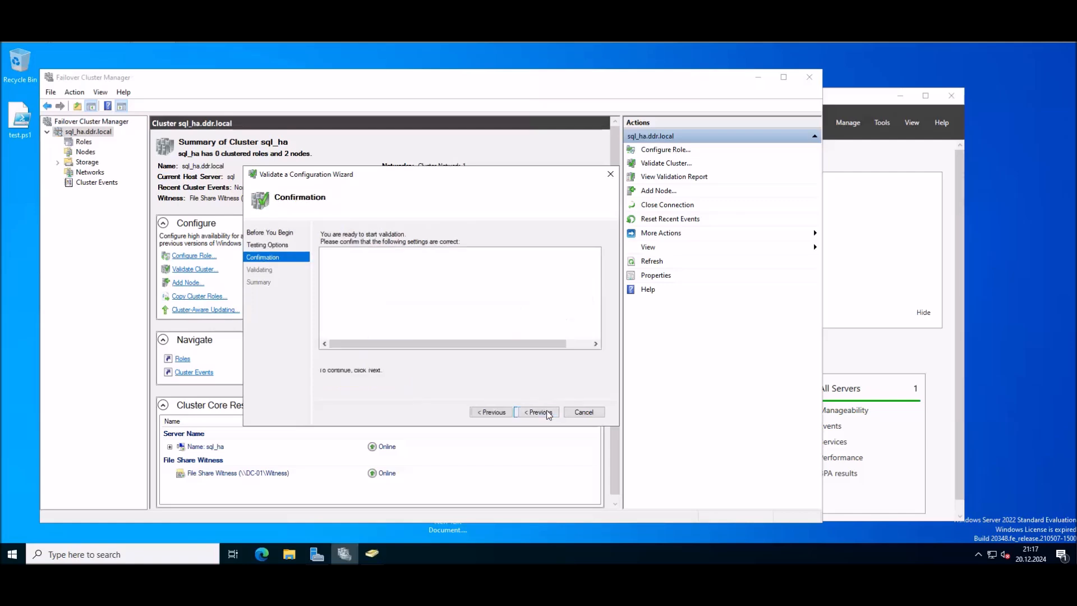
left_click(545, 411)
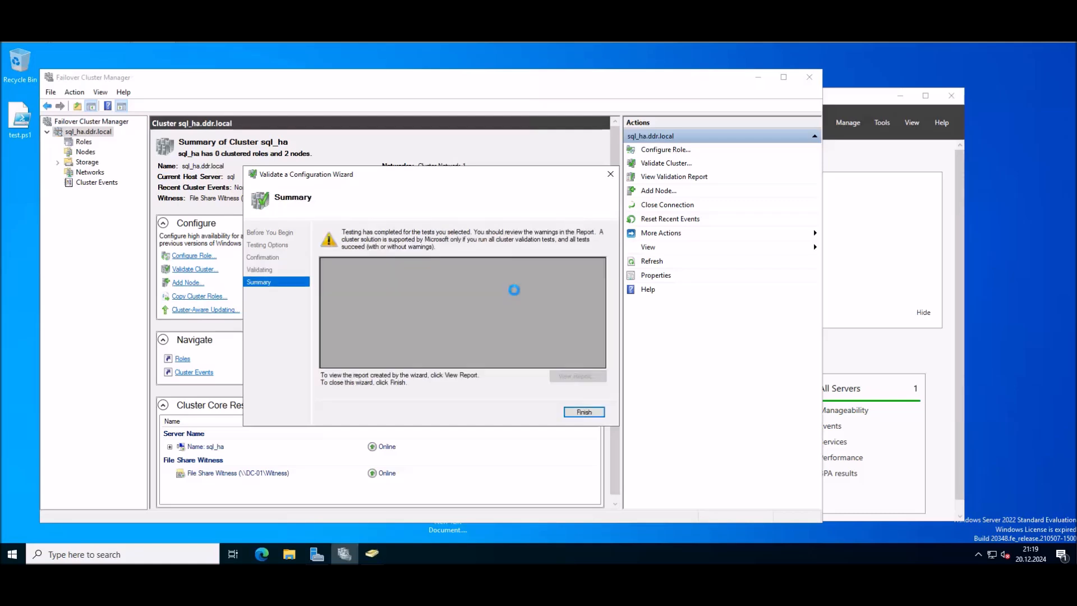
left_click(567, 376)
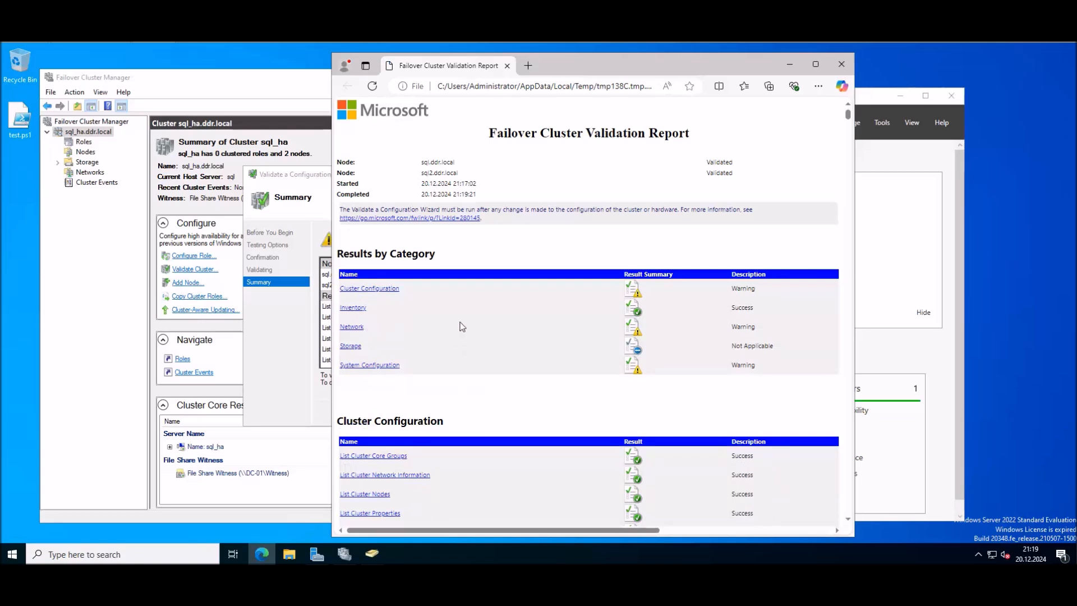
Step: Show the Validate Cluster Nodes details warning to run Update-ClusterFunctionalLevel
left_click(379, 289)
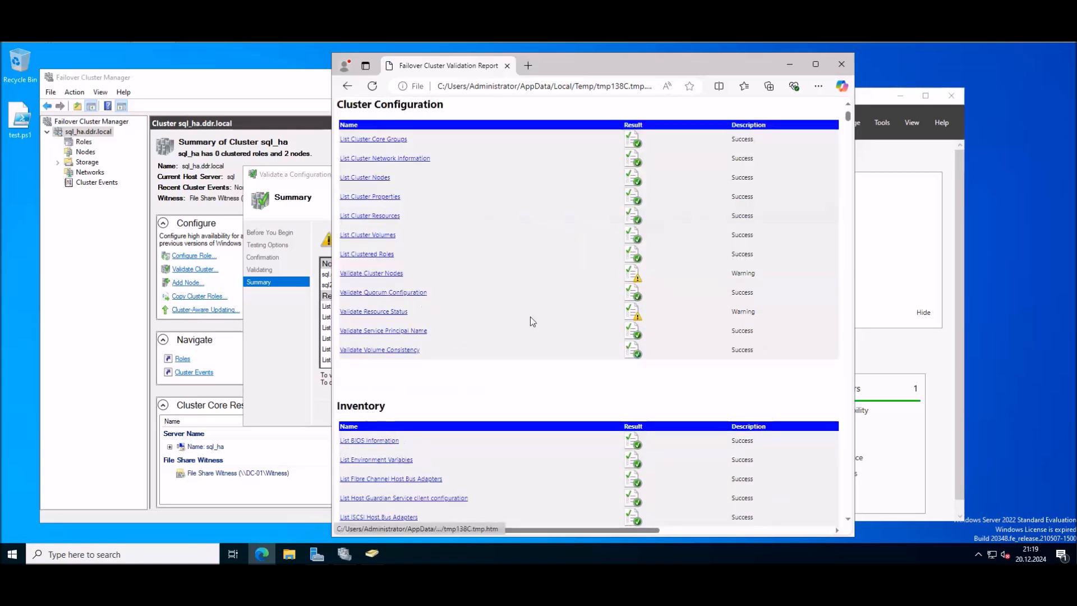
left_click(380, 278)
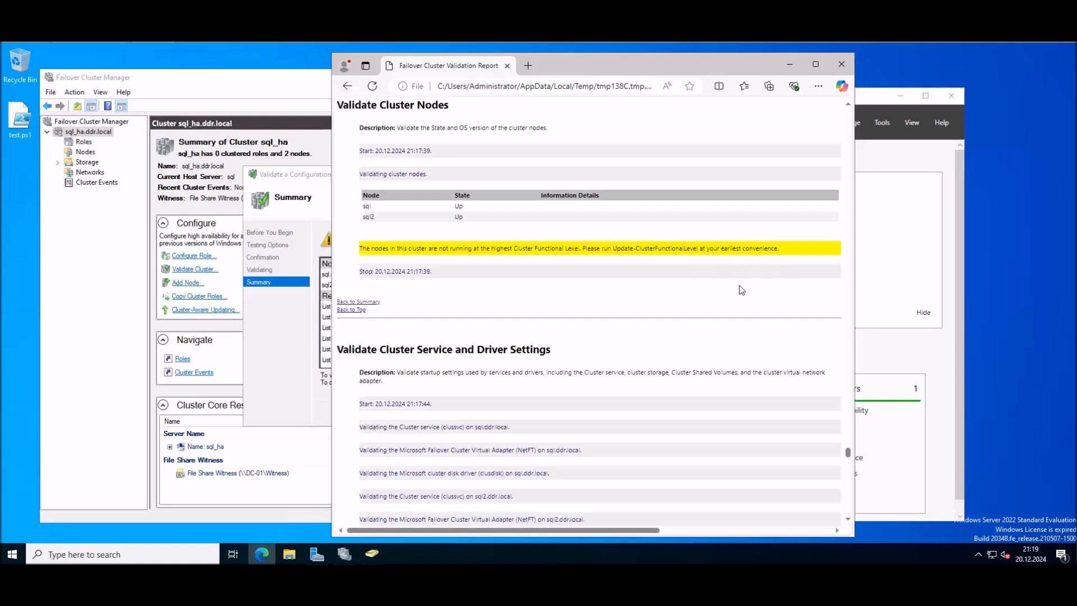
left_click(17, 486)
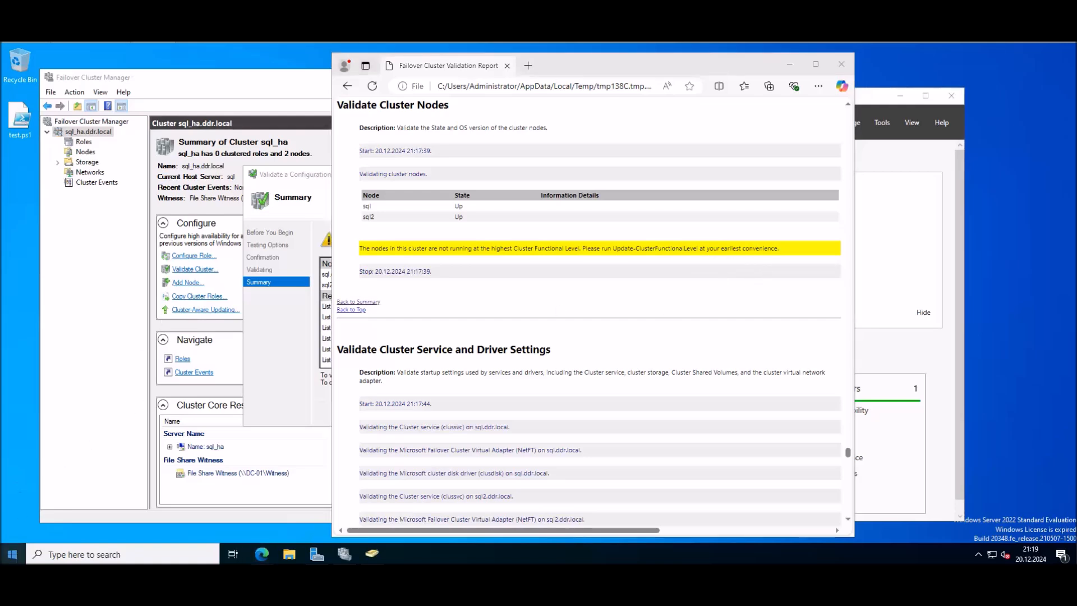
left_click(11, 555)
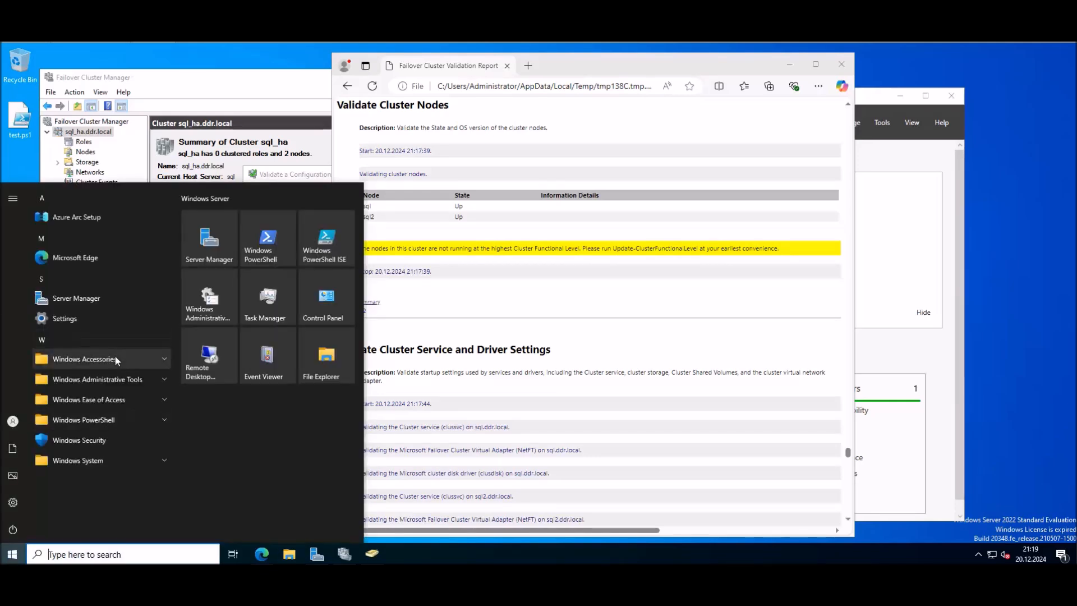
Step: Start PowerShell ISE as administrator
type("powe")
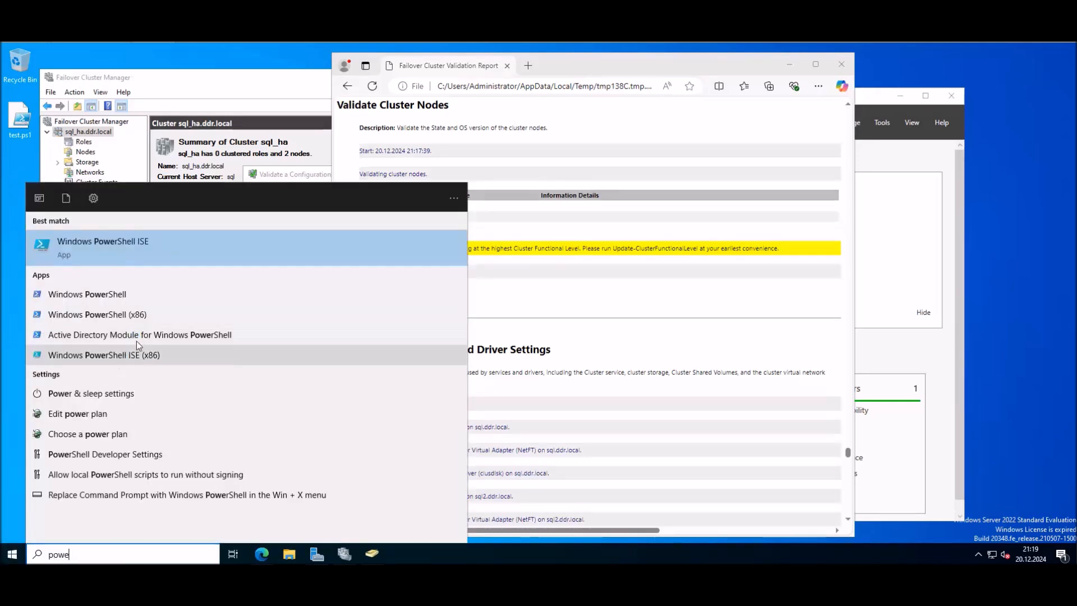
right_click(150, 252)
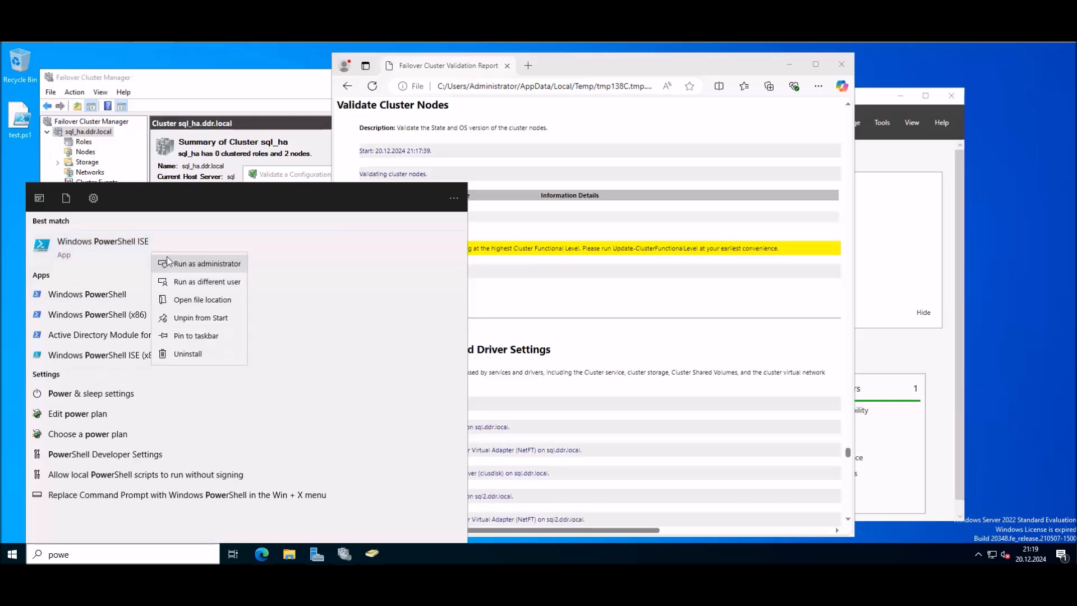
left_click(192, 263)
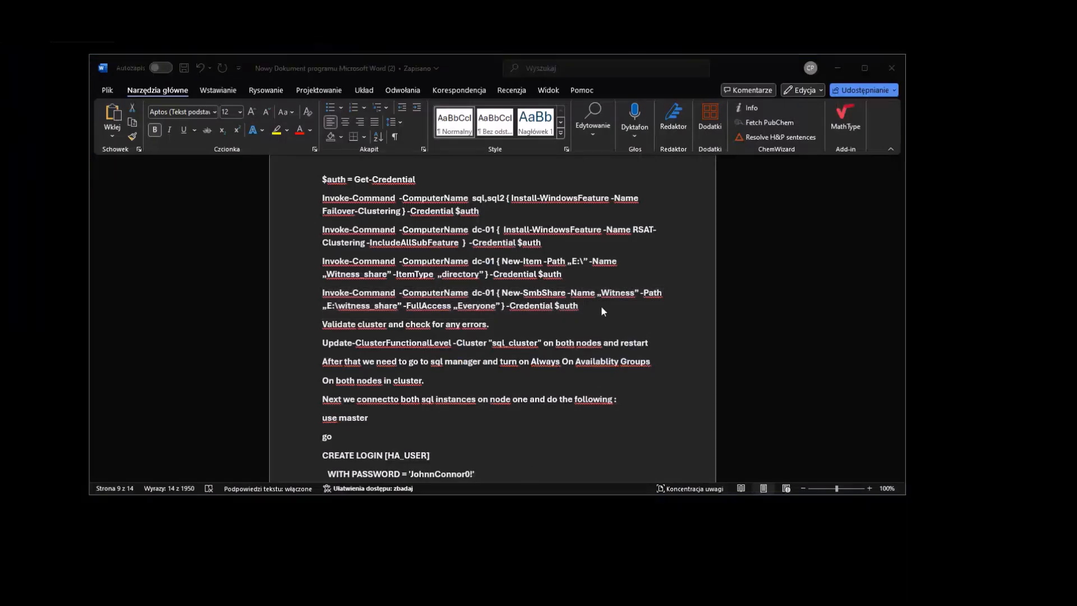
Step: Replace the script with Update-ClusterFunctionalLevel -Cluster "sql_ha" and run it, confirming Yes to All
triple_click(584, 307)
left_click(593, 321)
scroll(594, 314, "down", 1)
left_click_drag(541, 314, 339, 320)
key("super+c")
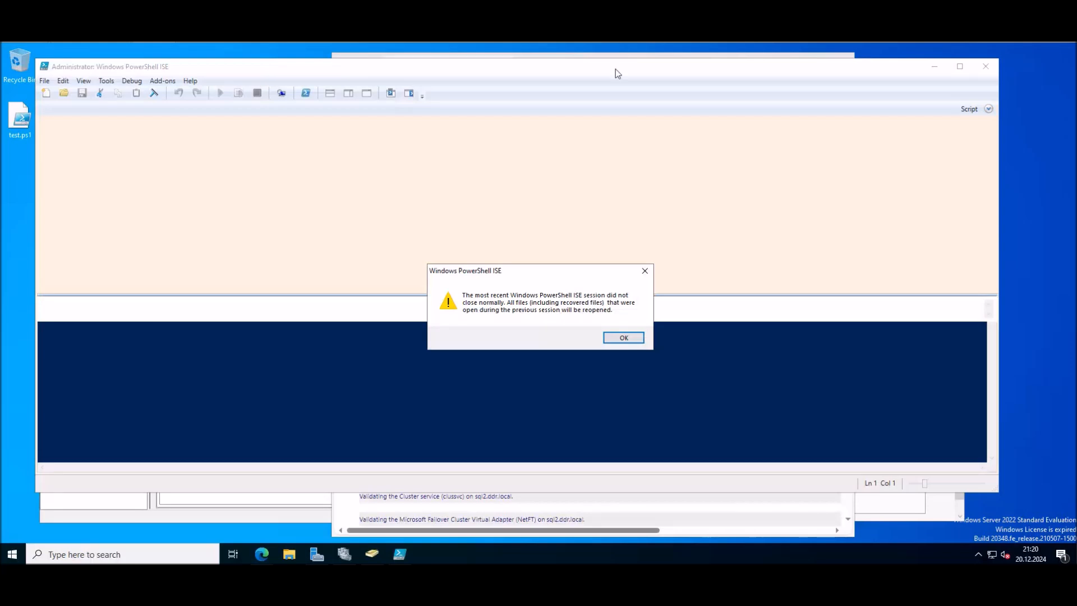
left_click(633, 335)
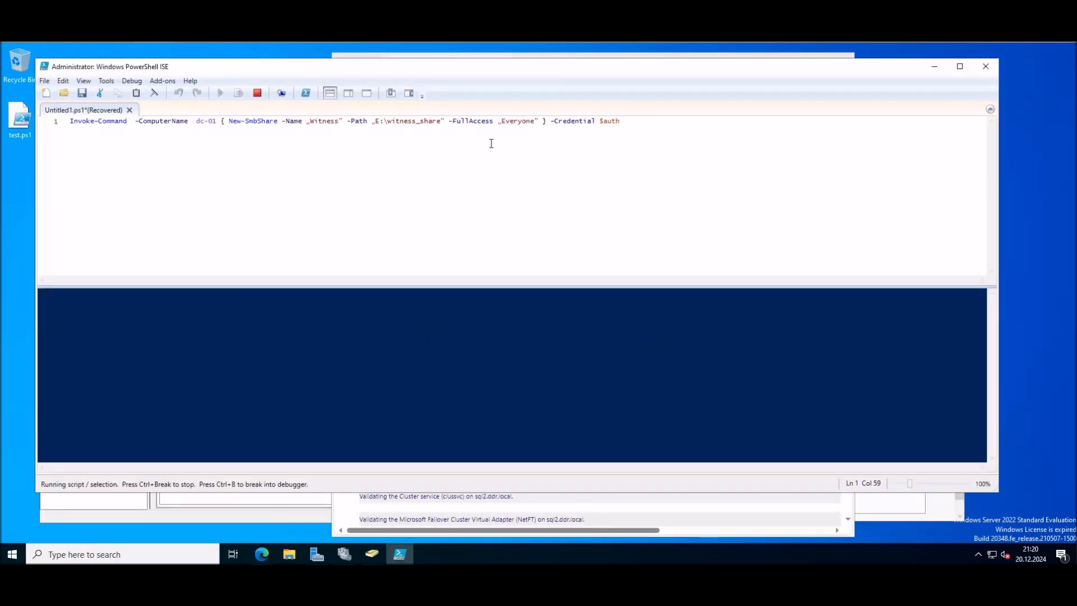
left_click_drag(634, 123, 94, 141)
key("BackSpace")
key("BackSpace")
key("BackSpace")
key("BackSpace")
key("BackSpace")
key("BackSpace")
key("BackSpace")
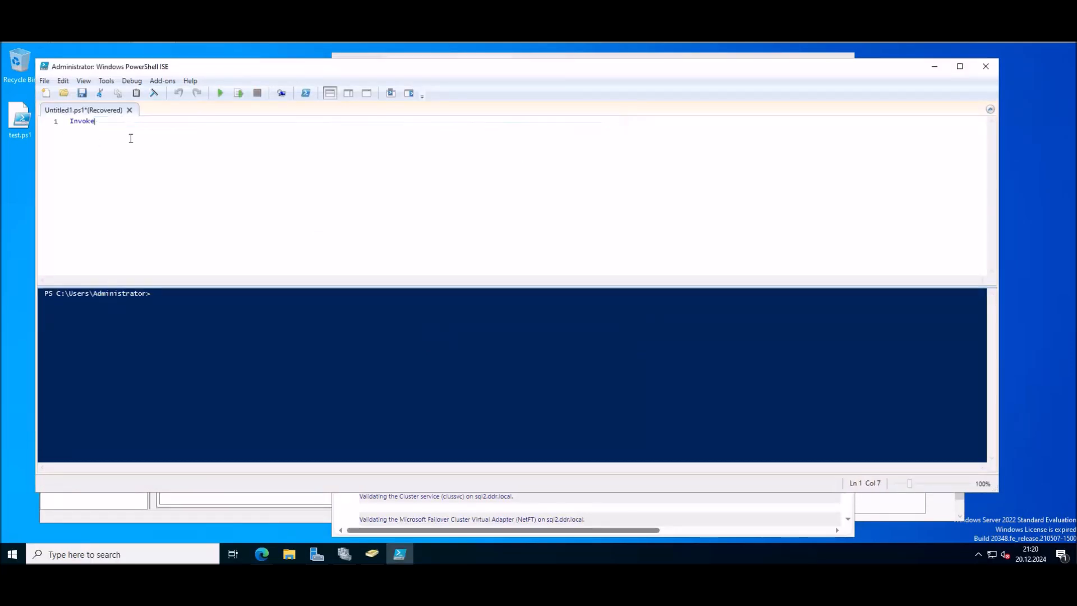
right_click(134, 146)
left_click(170, 172)
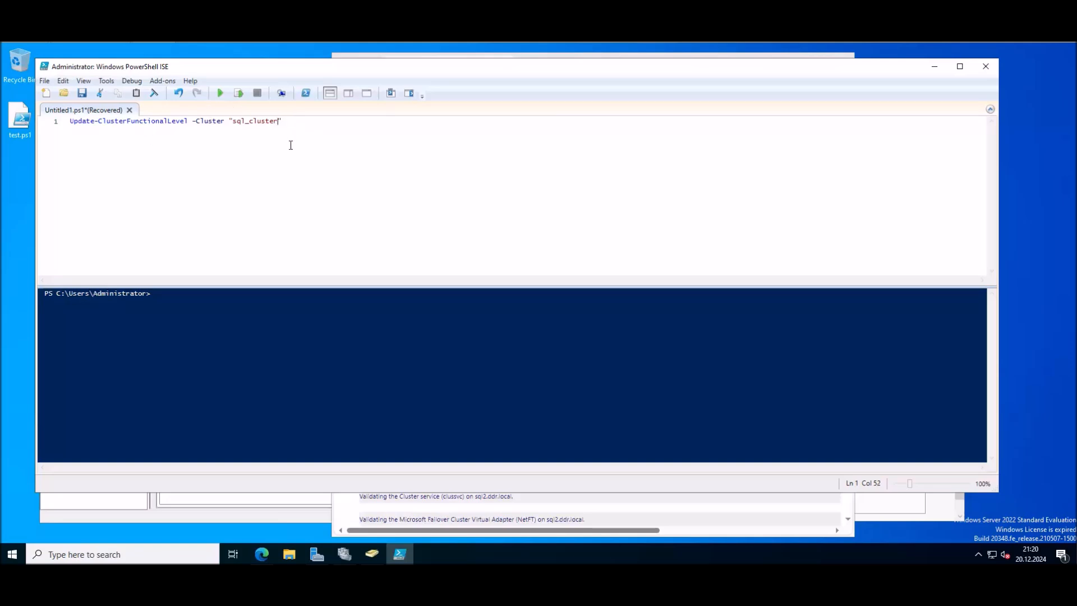
key("BackSpace")
key("BackSpace")
key("BackSpace")
left_click(222, 93)
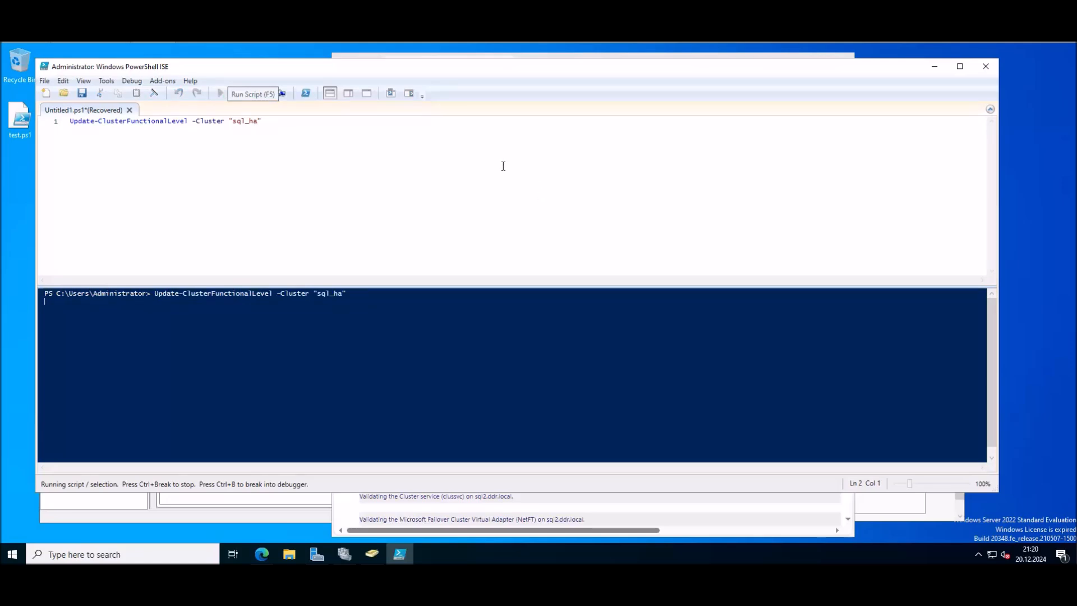
left_click(482, 297)
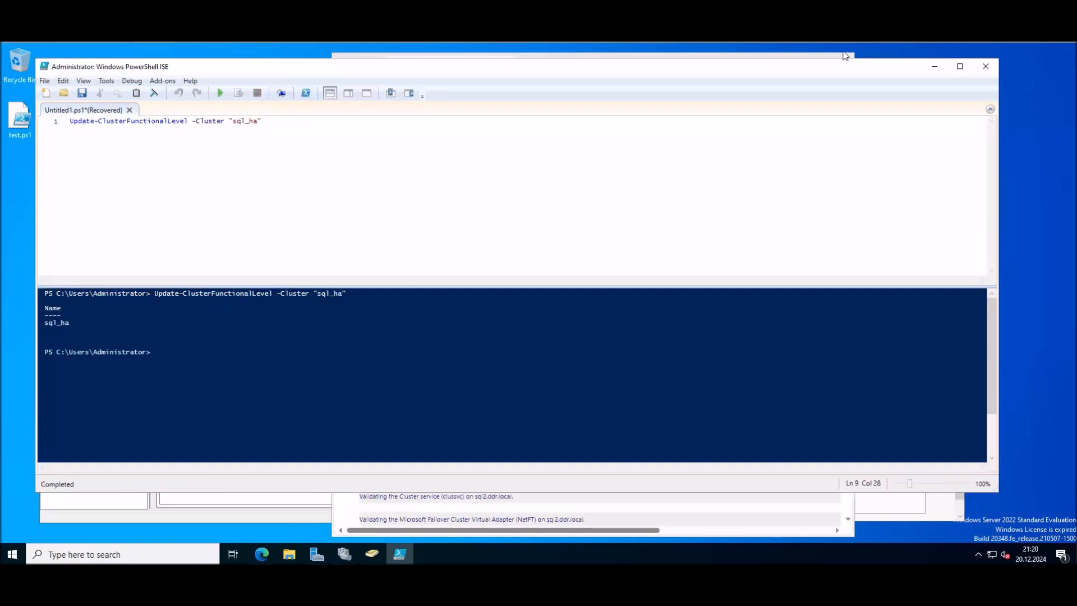
Step: Close PowerShell ISE without saving the script
left_click(986, 66)
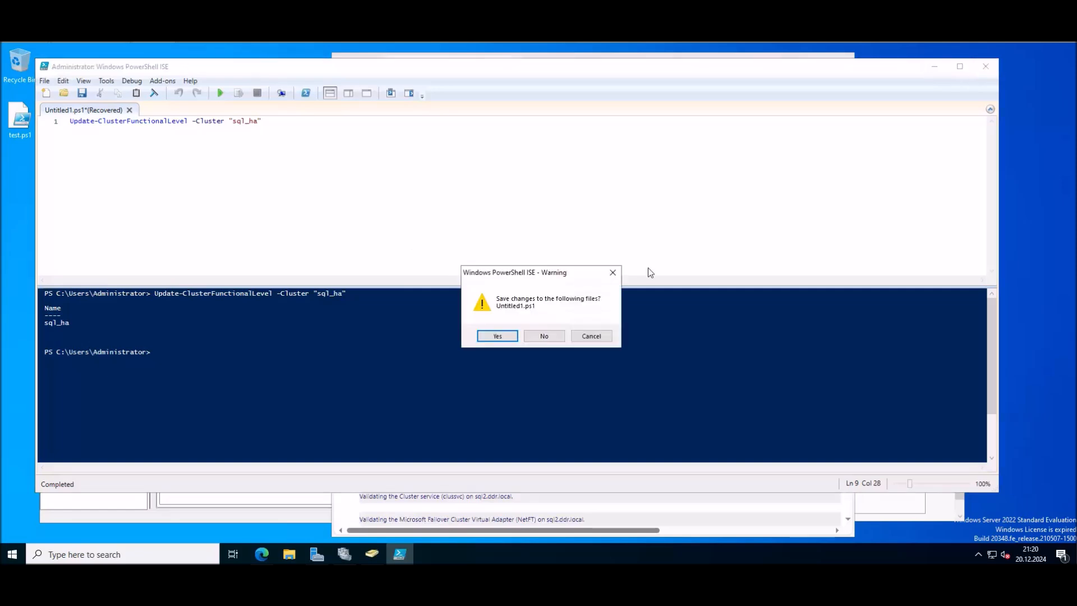
left_click(544, 336)
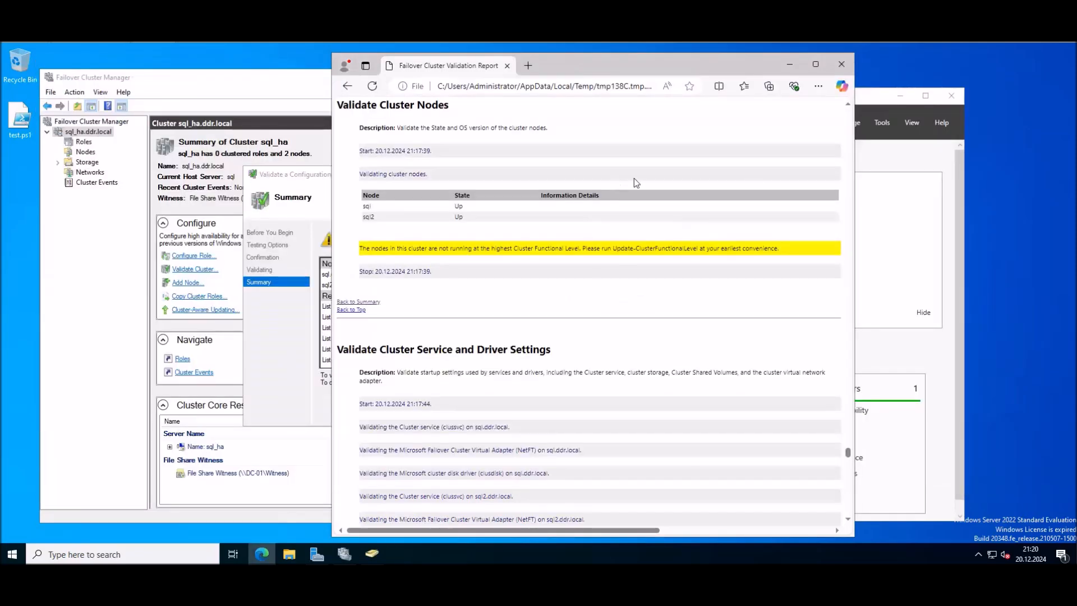
scroll(635, 182, "up", 3)
left_click_drag(847, 452, 841, 85)
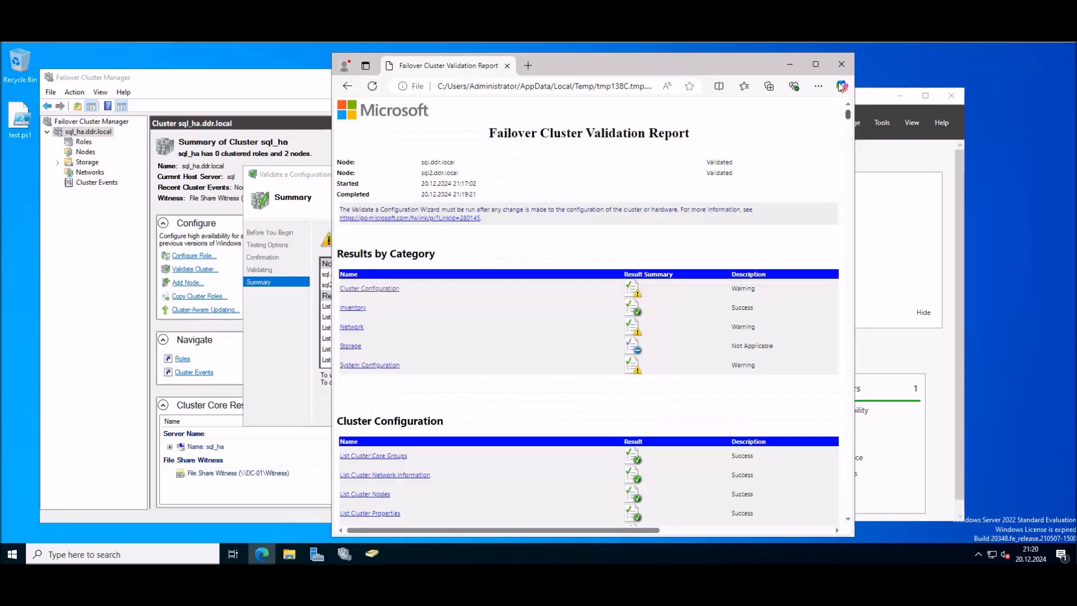
Step: Open the Validate Resource Status details flagging missing Create Computer Objects permission on the SQL OU
left_click(375, 289)
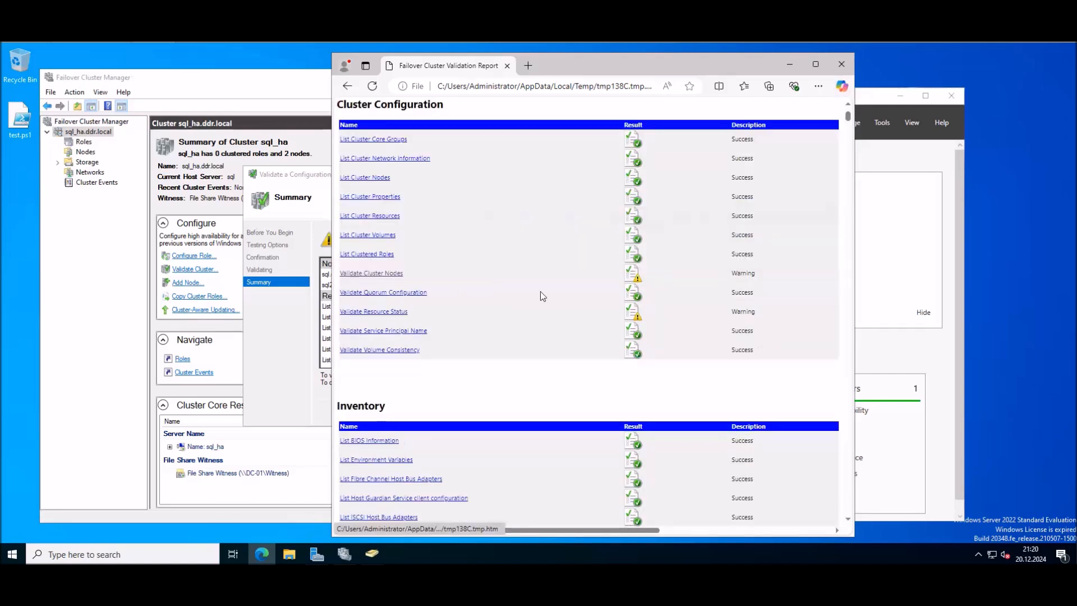
left_click(376, 313)
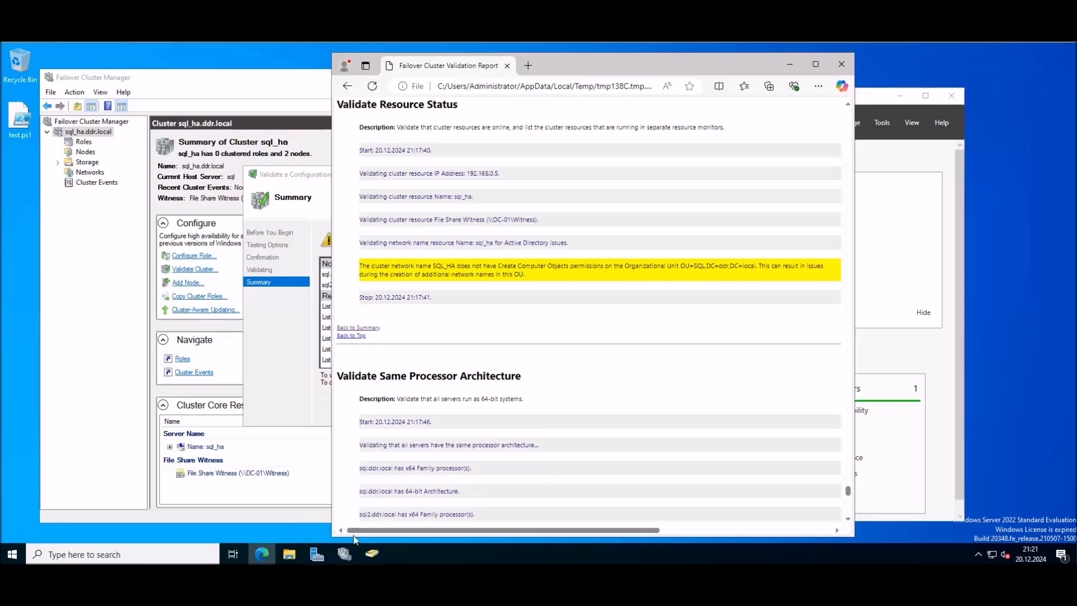
left_click(371, 553)
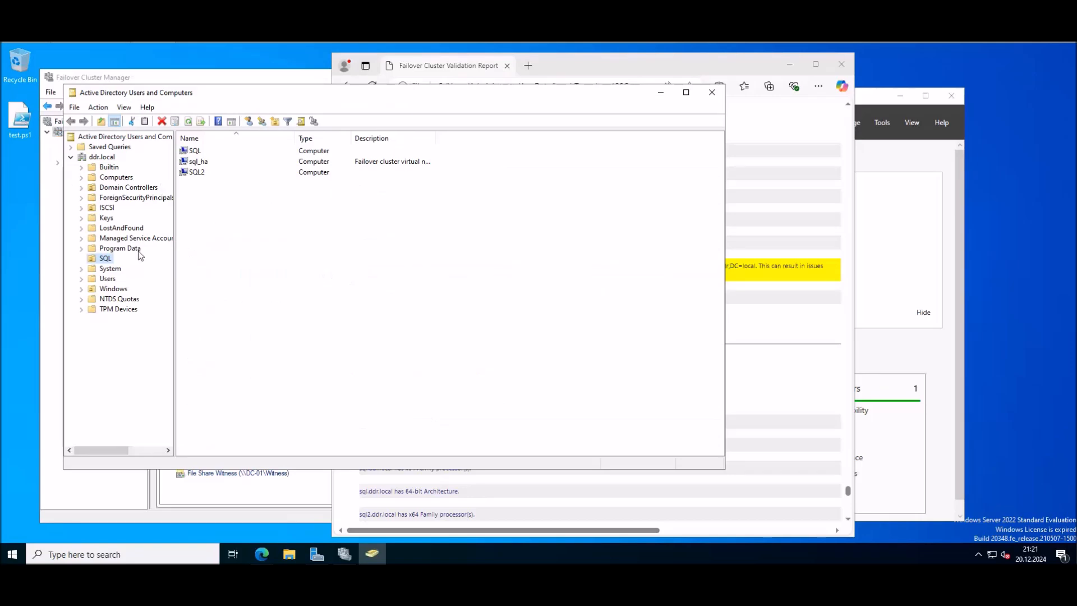
Step: Open the SQL OU's advanced security settings and start a new permission entry
right_click(106, 261)
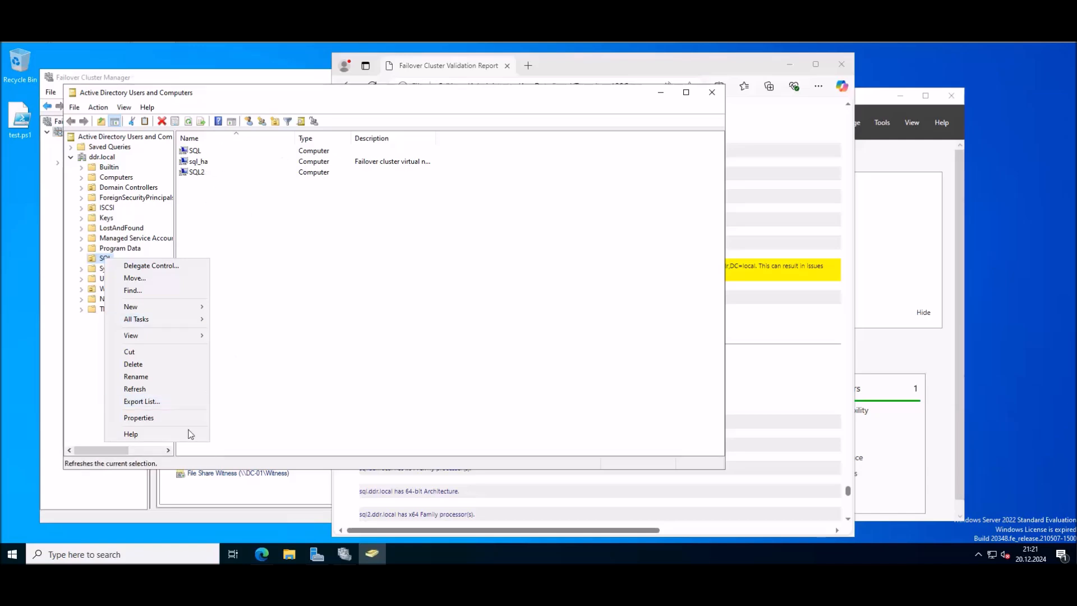
left_click(150, 417)
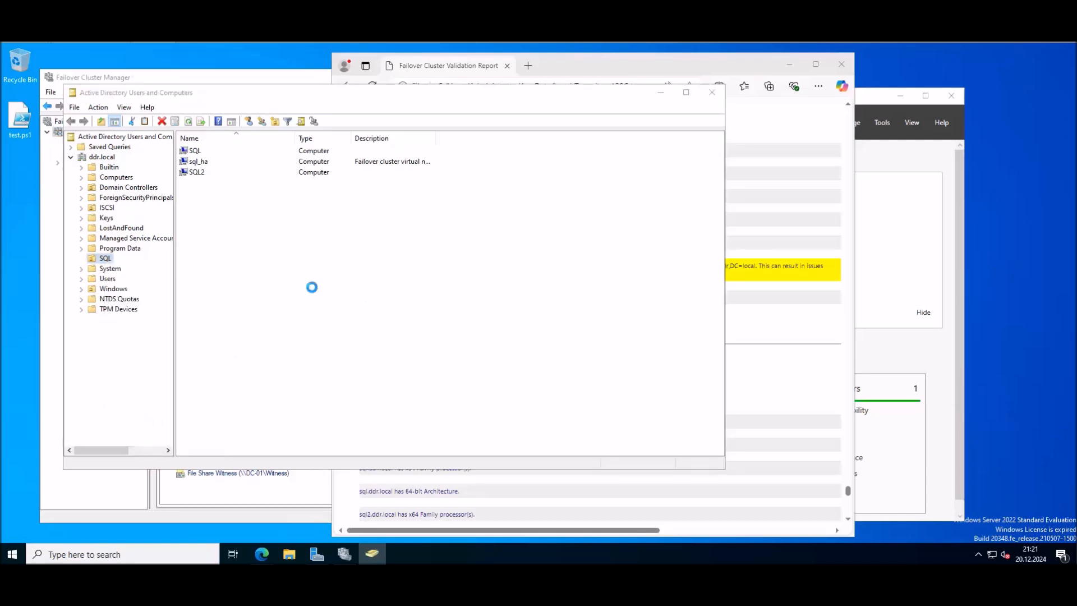
left_click(393, 176)
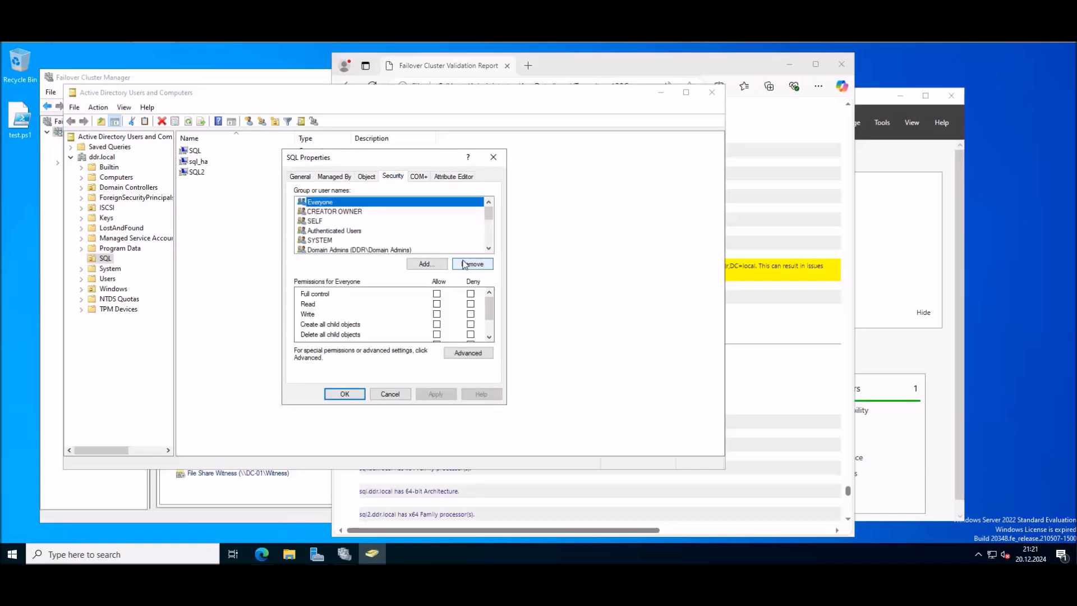
left_click(477, 355)
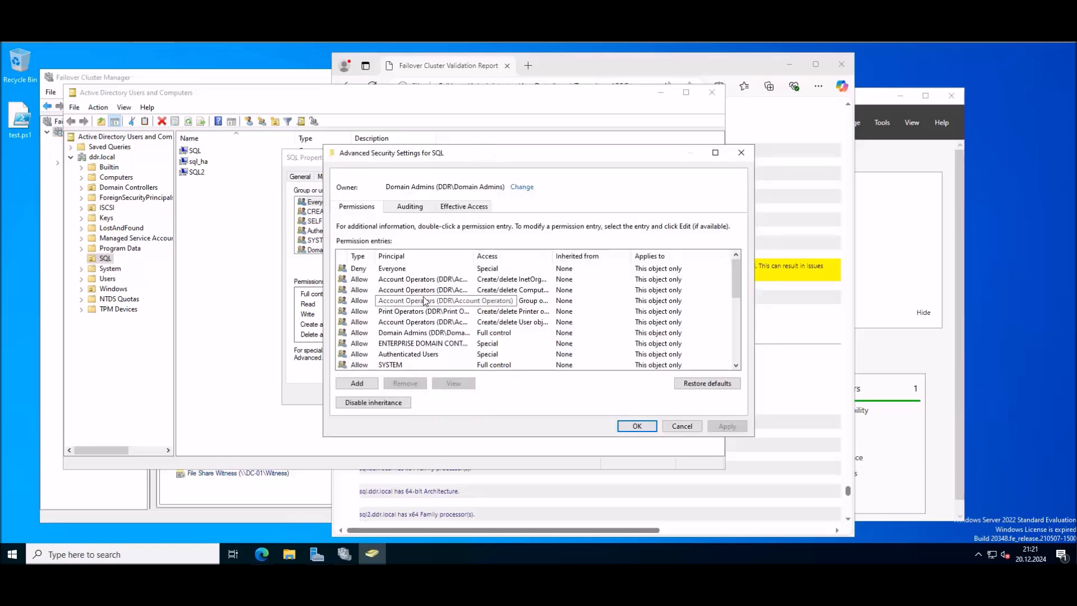
left_click(361, 383)
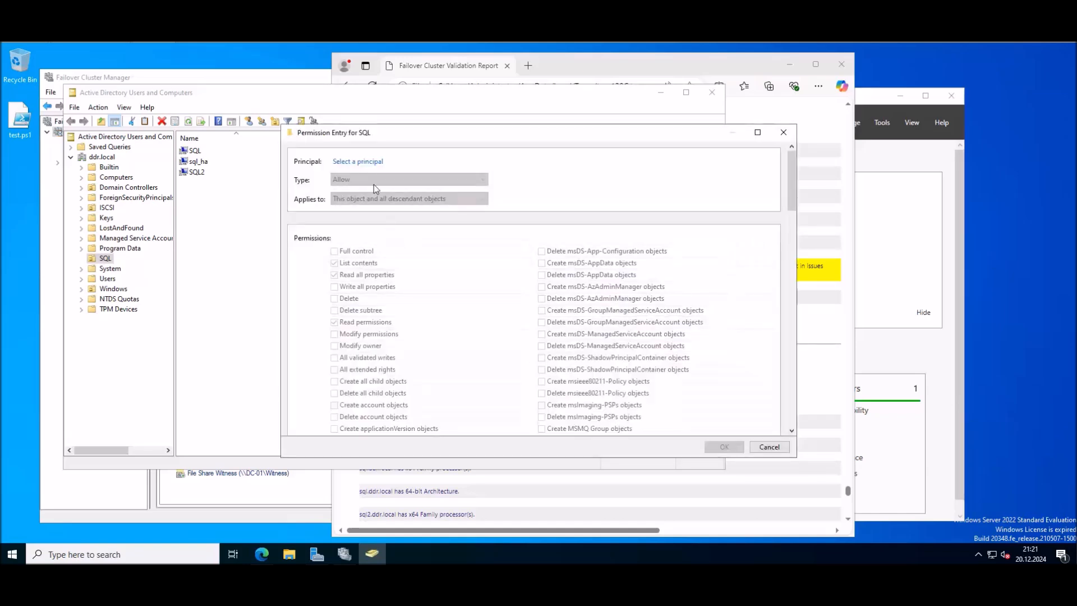
Step: Pick the sql_ha computer account as the principal, searching computer objects only
left_click(363, 158)
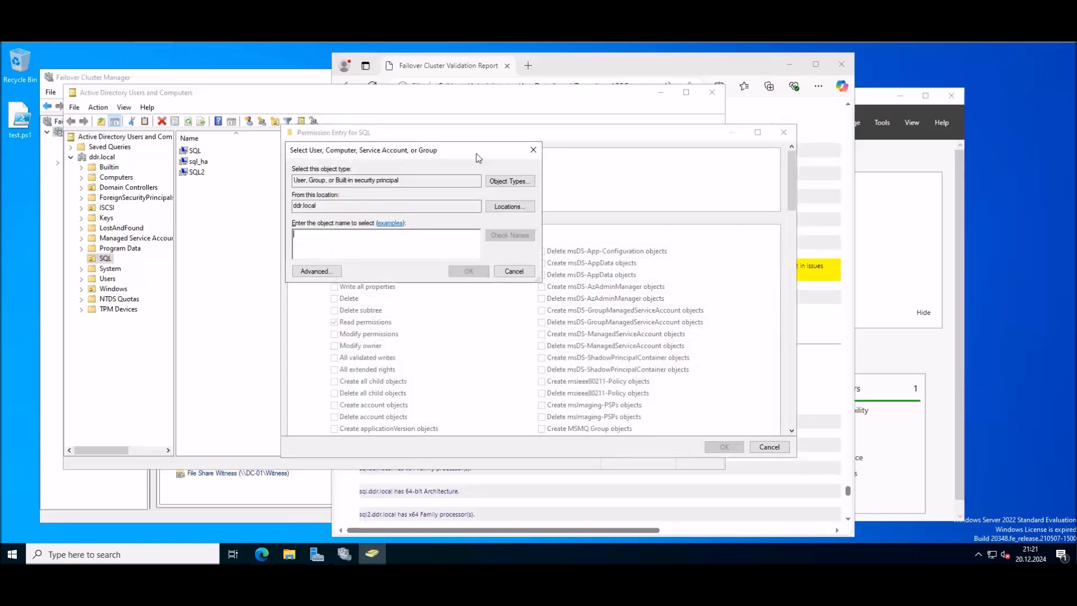
left_click(316, 271)
left_click(557, 276)
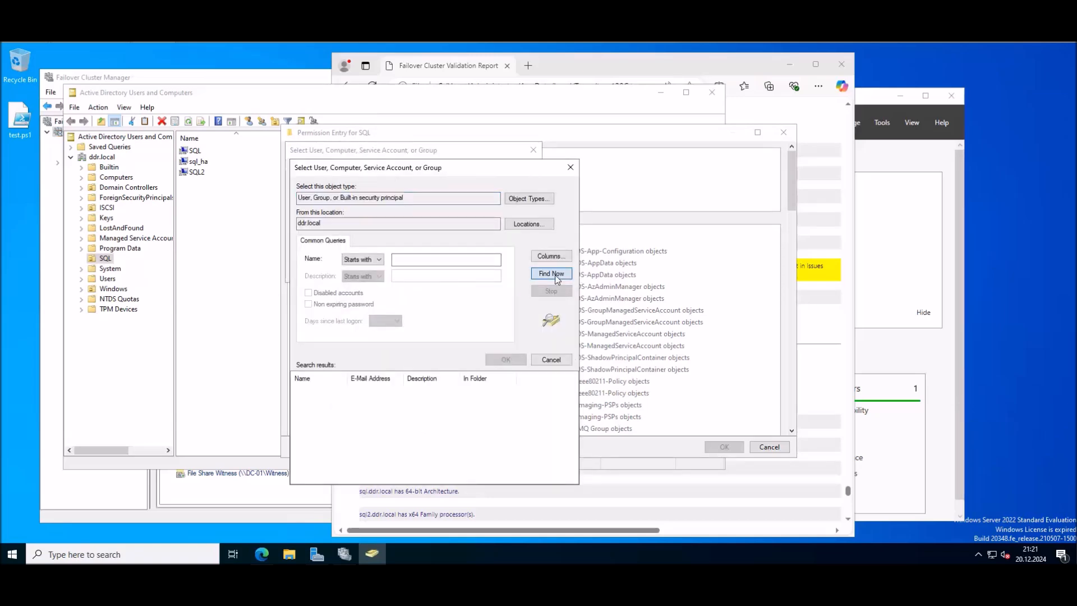
left_click(528, 198)
left_click(307, 233)
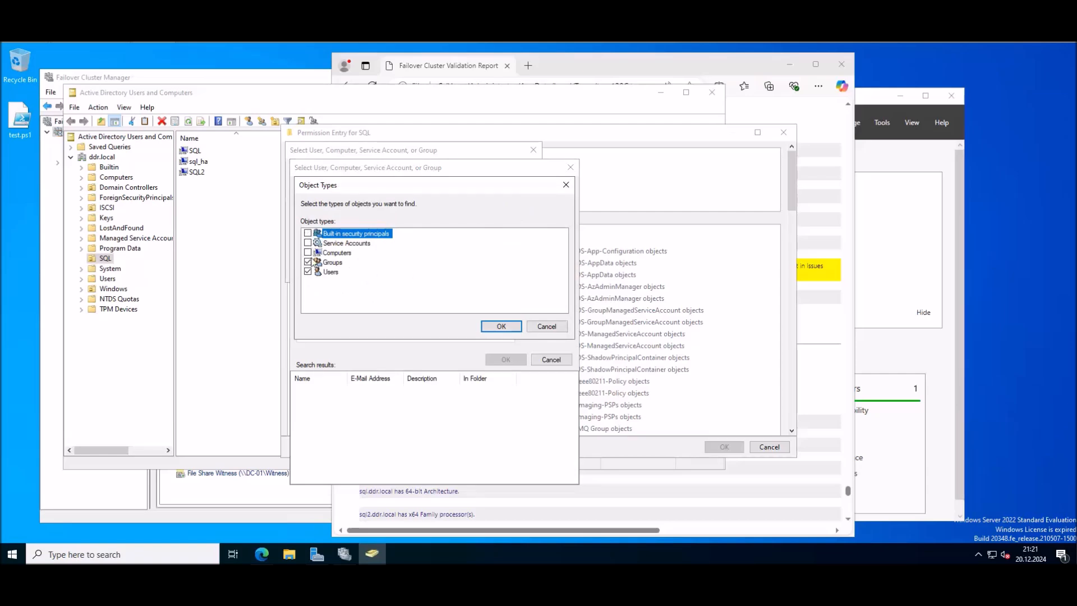
left_click(308, 262)
left_click(308, 272)
left_click(309, 252)
left_click(501, 325)
left_click(551, 274)
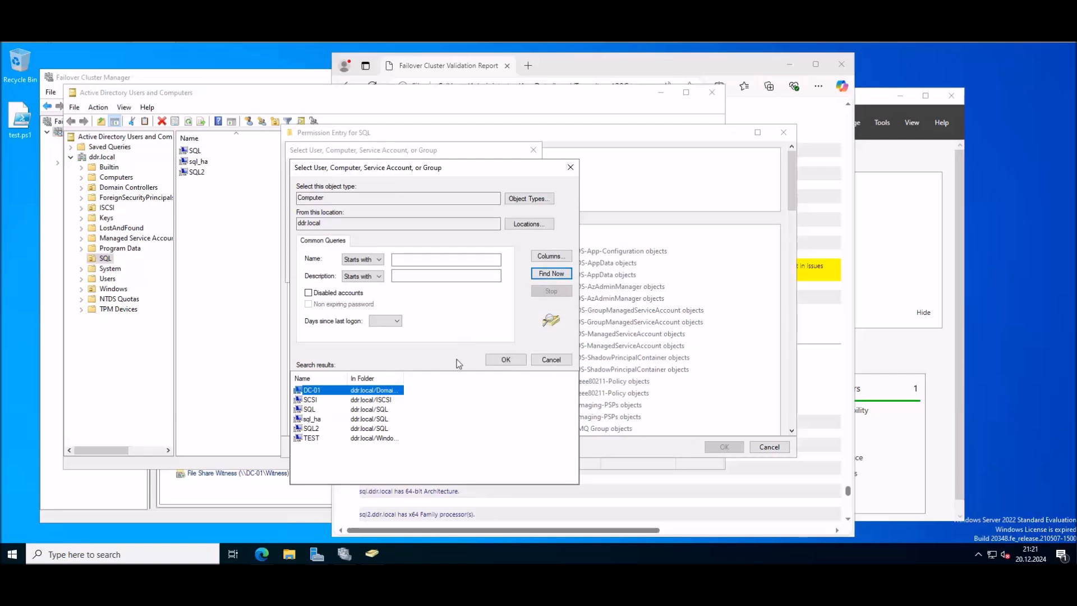
double_click(313, 419)
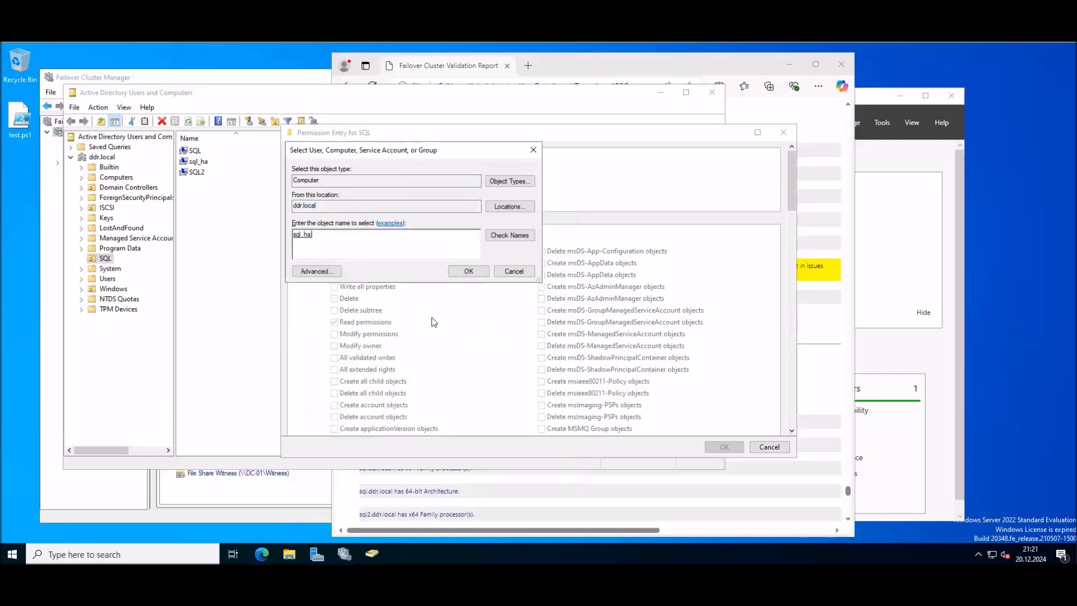
left_click(468, 272)
Step: Grant sql_ha Full control on the SQL OU and apply the changes
left_click(335, 251)
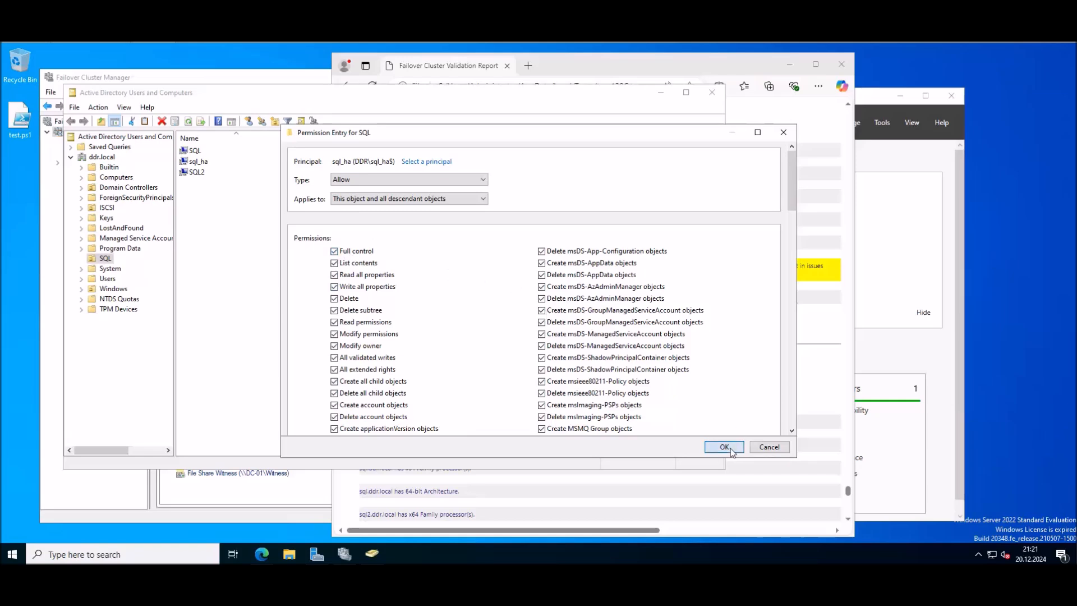
left_click(729, 448)
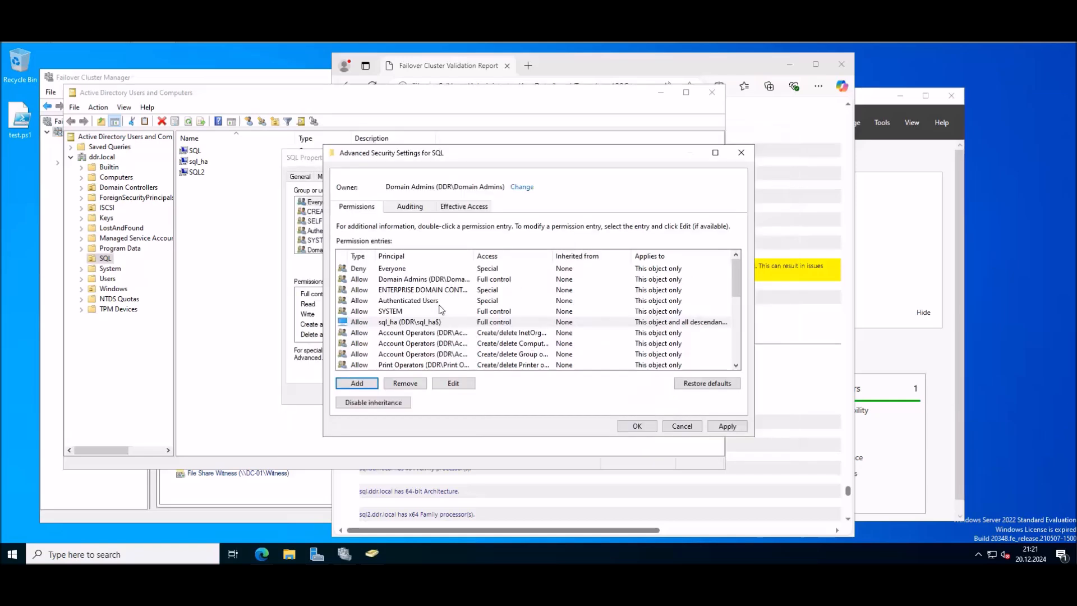
left_click(729, 427)
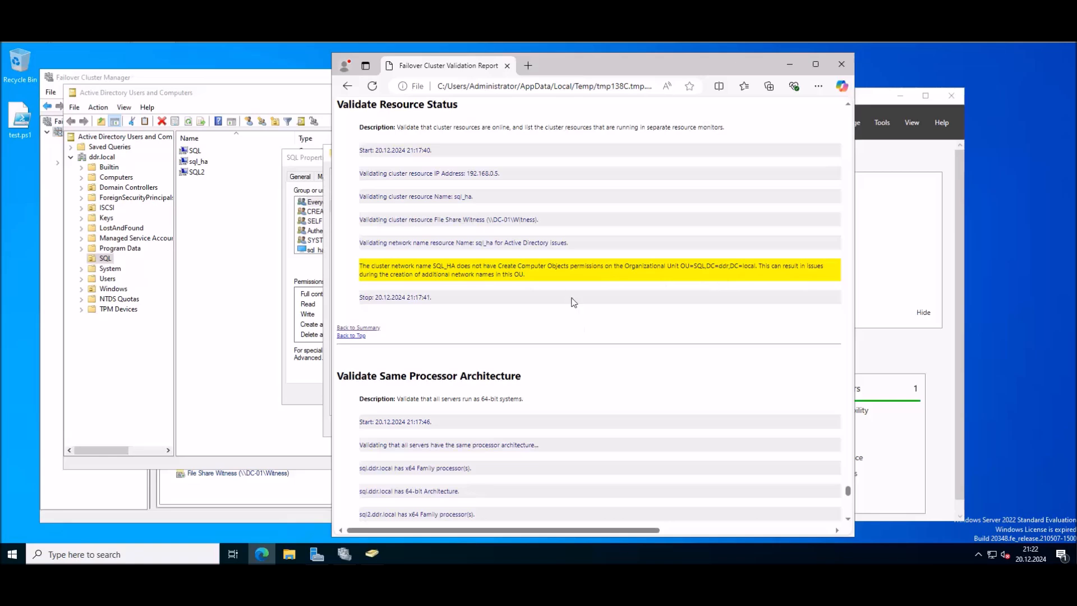
left_click_drag(529, 268, 572, 268)
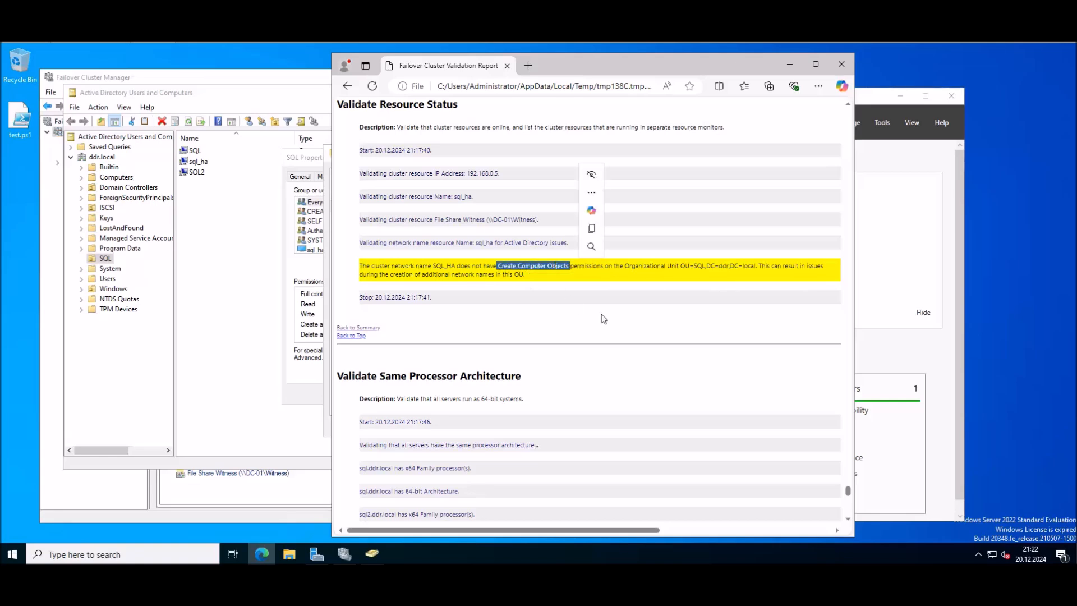
left_click(304, 401)
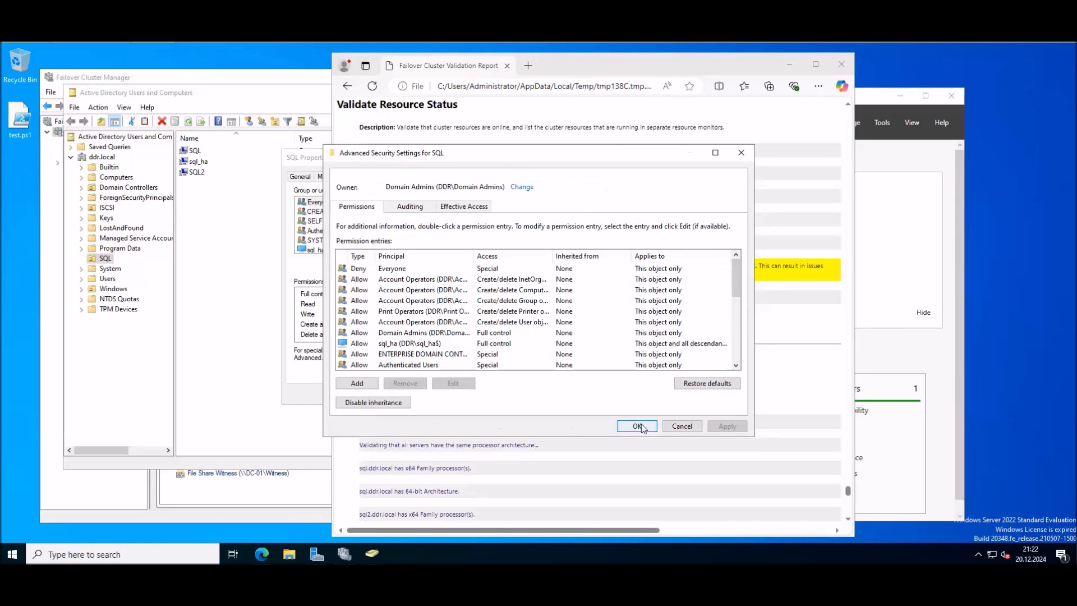
left_click(645, 427)
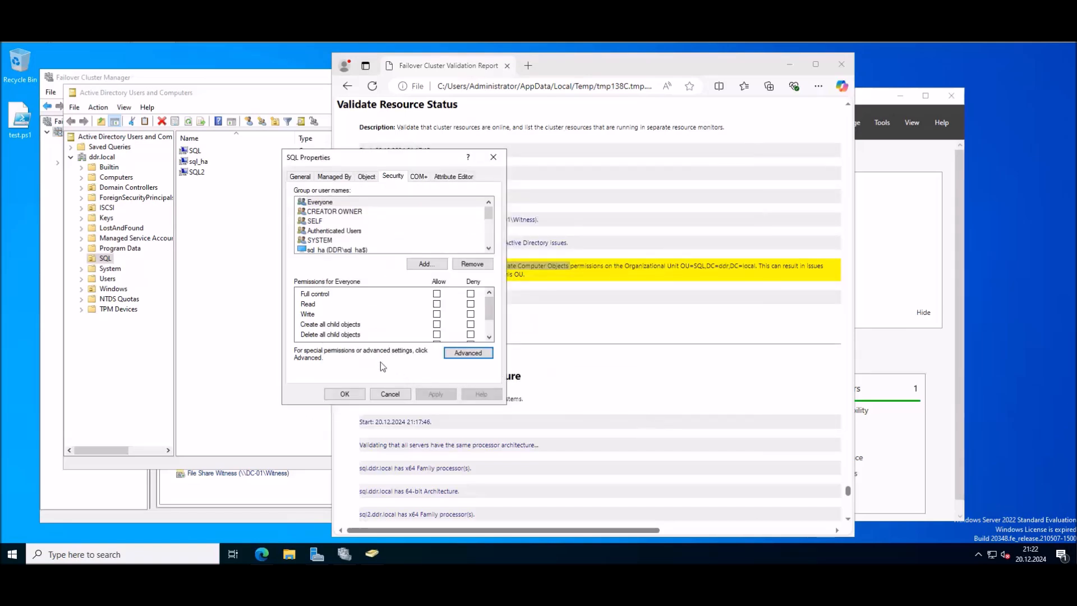
left_click(362, 394)
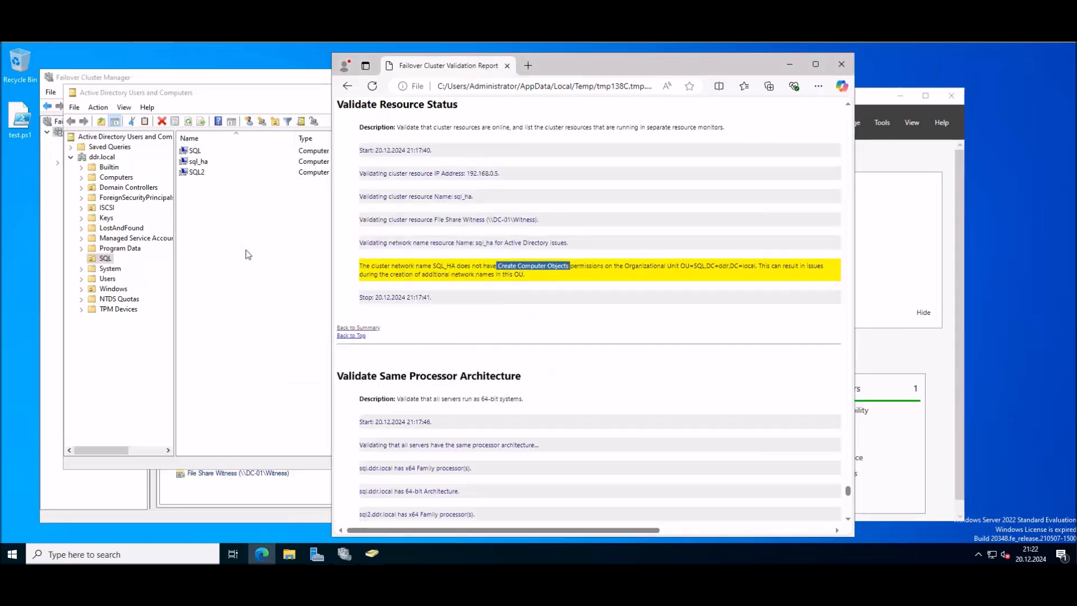
Step: Close Active Directory Users and Computers and return to the top of the report
left_click(244, 246)
left_click(711, 92)
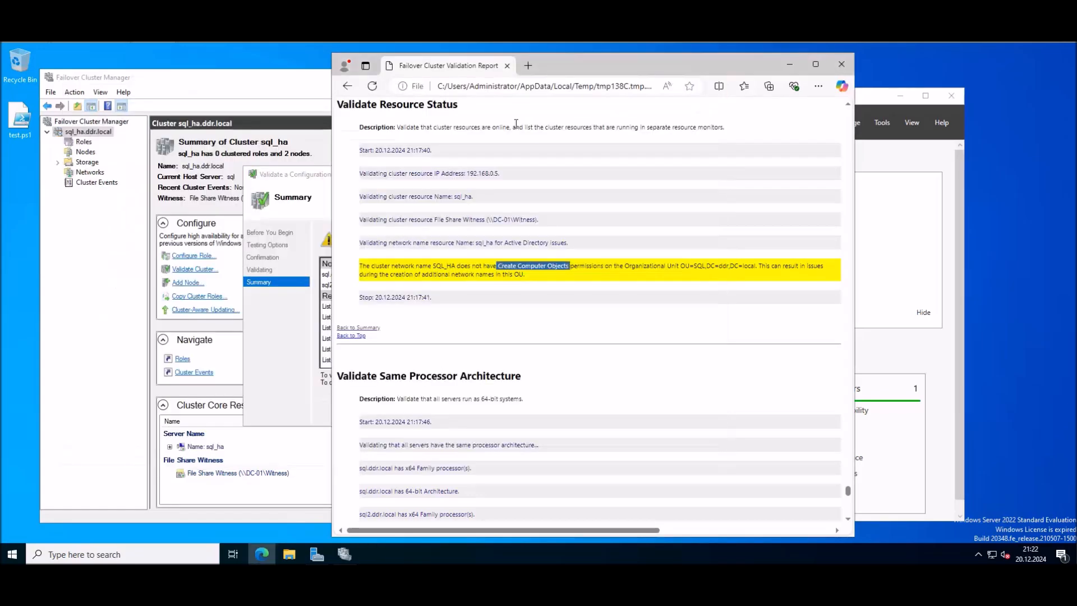
scroll(830, 303, "up", 2)
left_click_drag(848, 490, 858, 95)
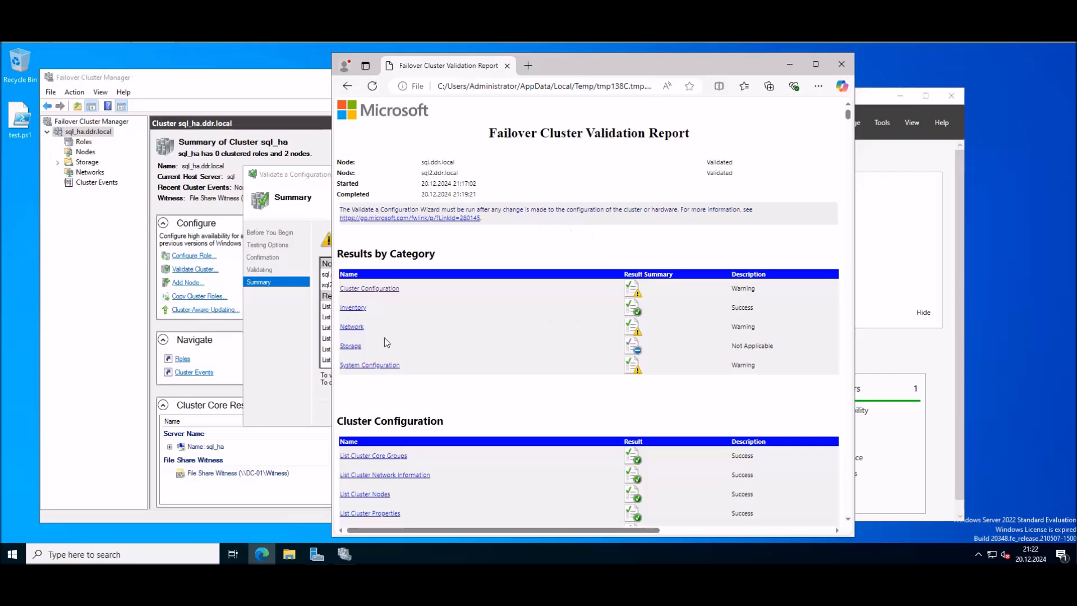
Step: Review the Network results and the operating system version warning
left_click(352, 327)
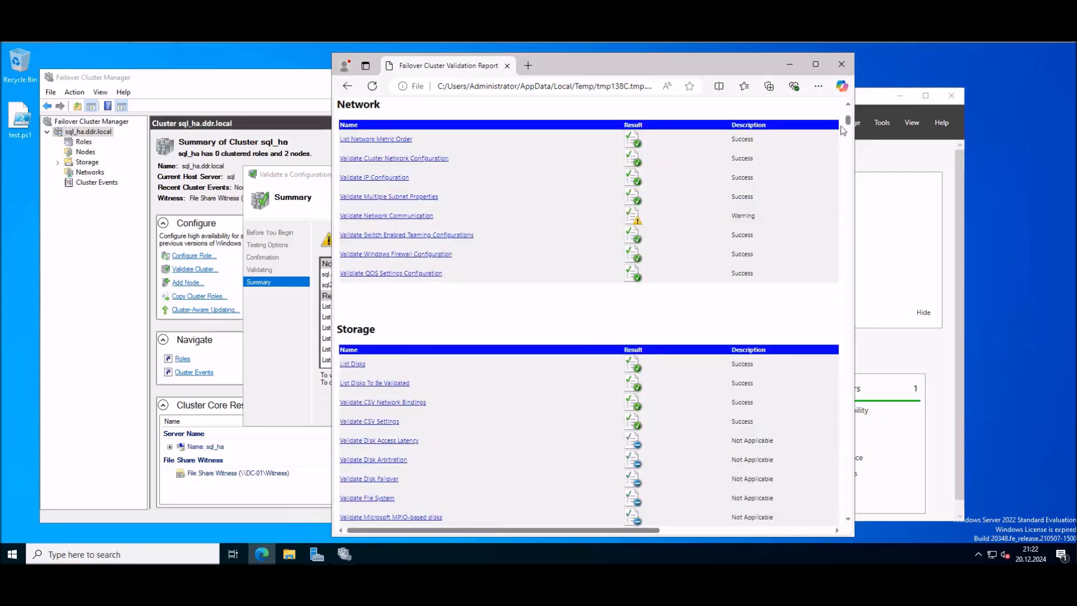
left_click_drag(848, 121, 856, 106)
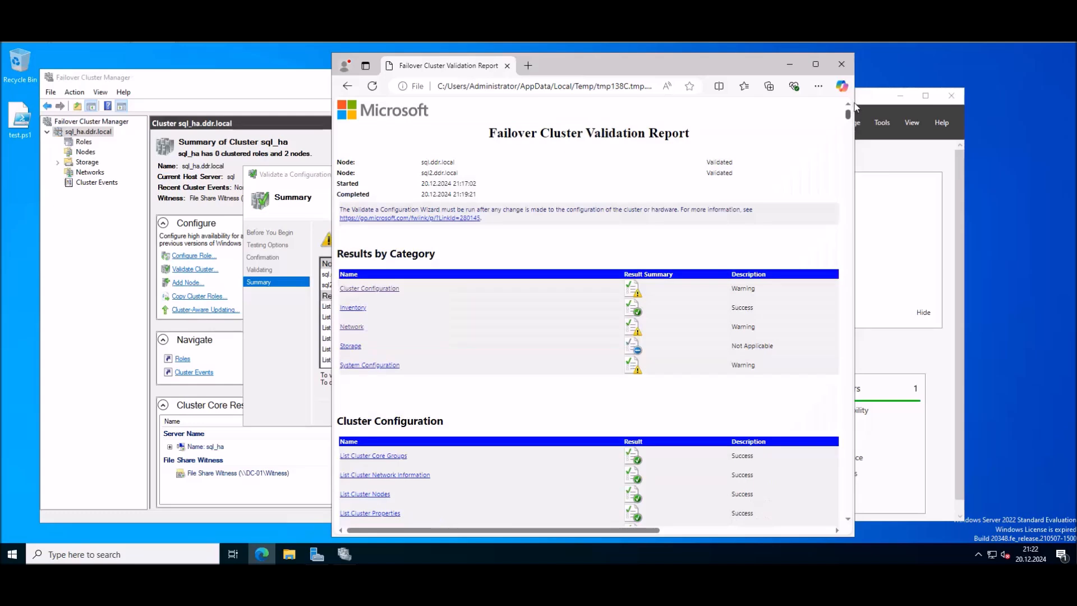
left_click(385, 368)
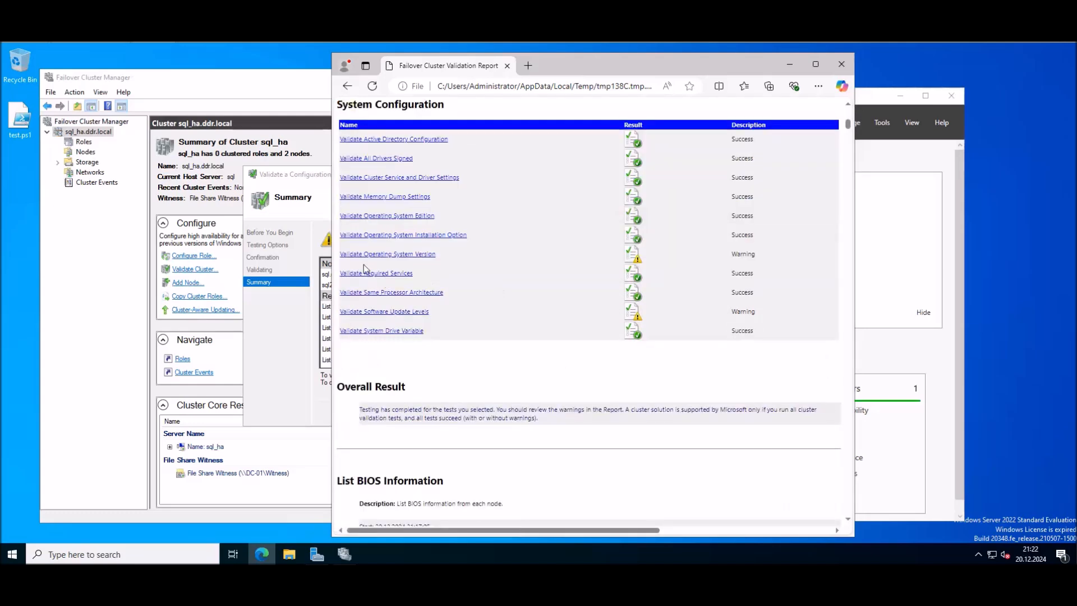
left_click(395, 254)
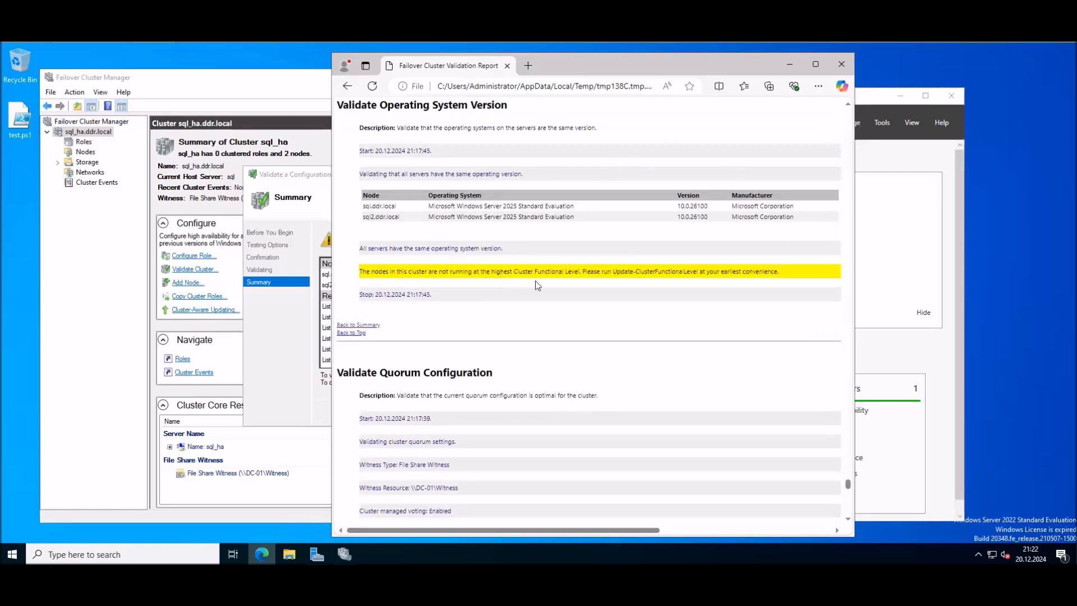
Step: Review the software update levels warning, then close the report and the wizard
left_click_drag(780, 271, 635, 272)
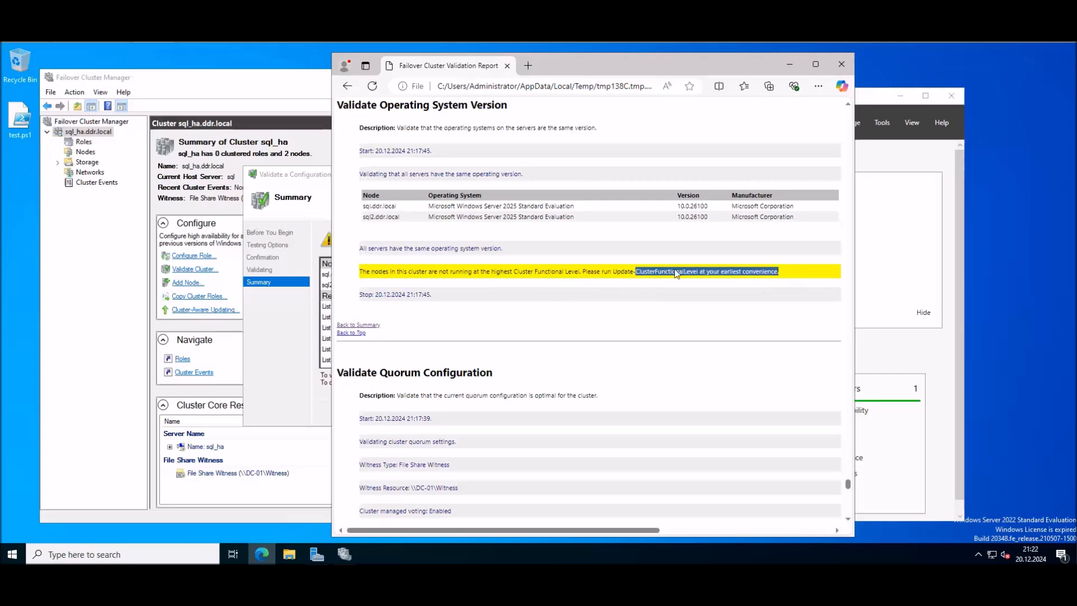
scroll(656, 191, "up", 3)
left_click_drag(848, 483, 851, 88)
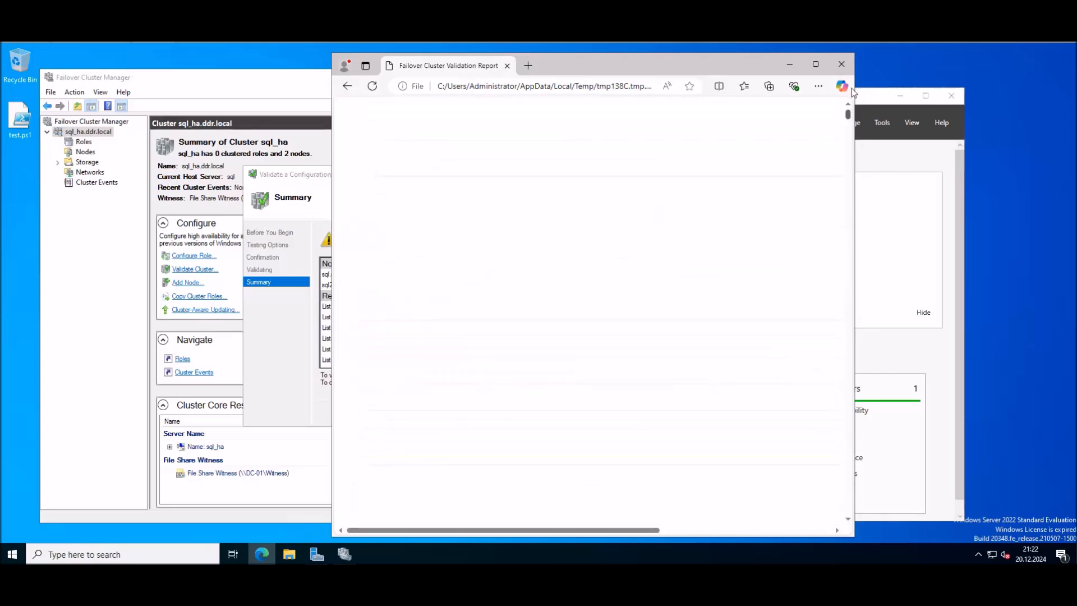
left_click(378, 366)
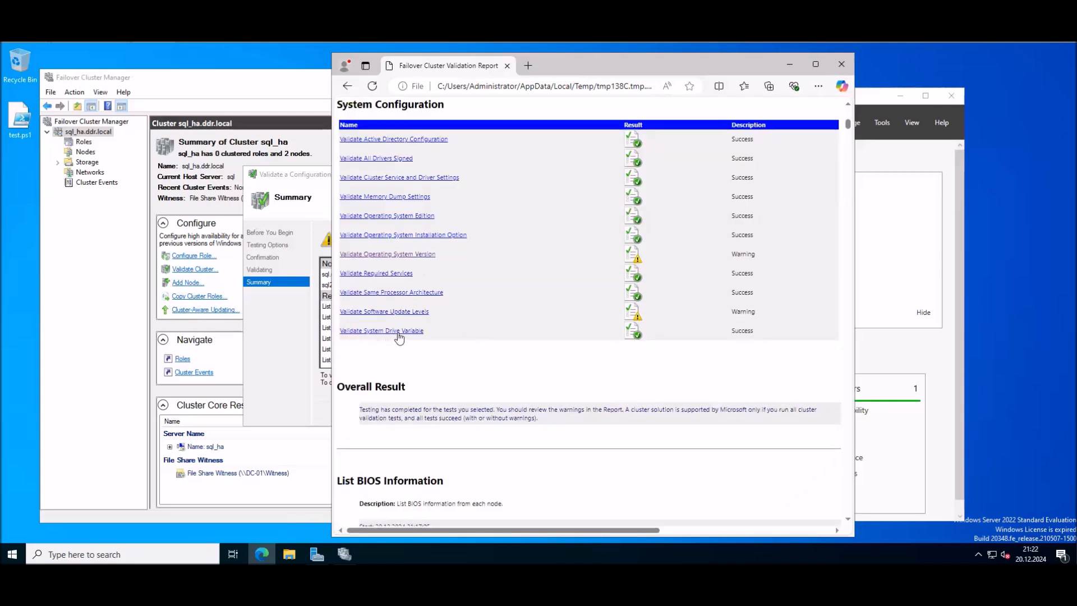
left_click(366, 312)
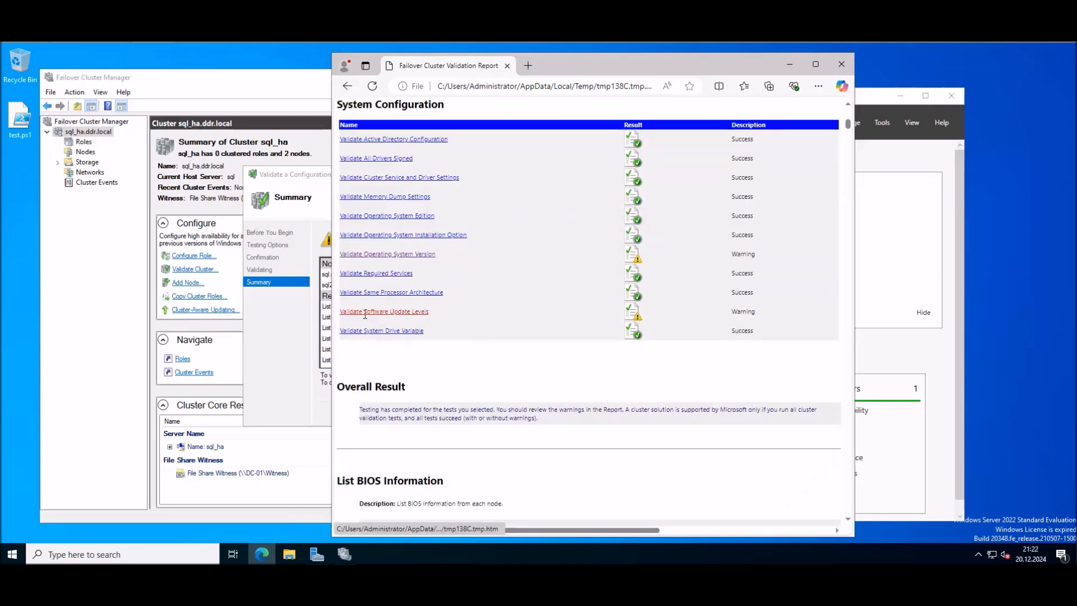
scroll(586, 387, "down", 1)
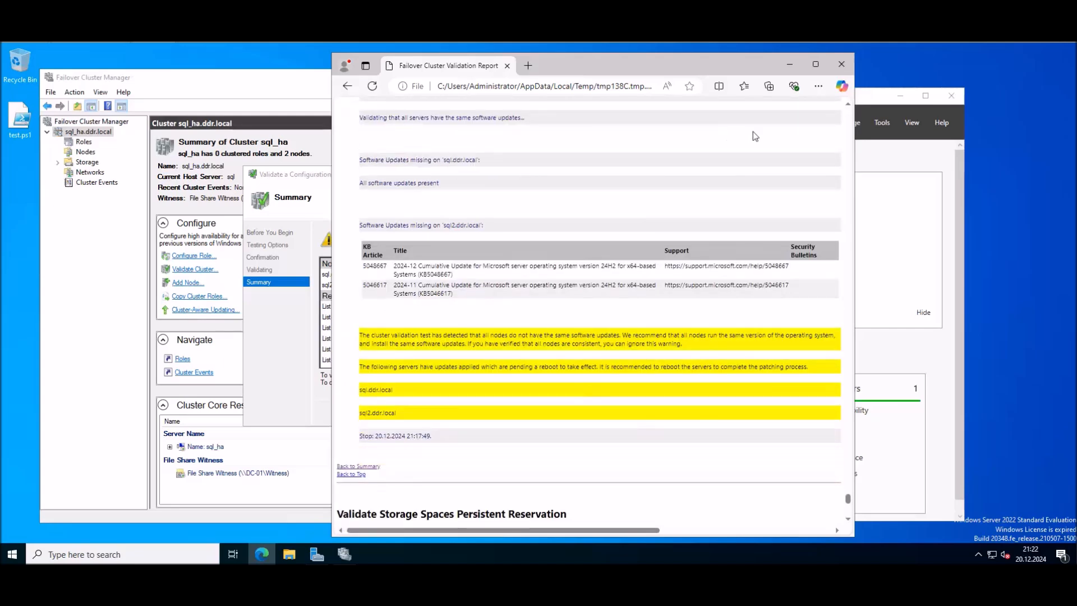
left_click(842, 64)
left_click(610, 175)
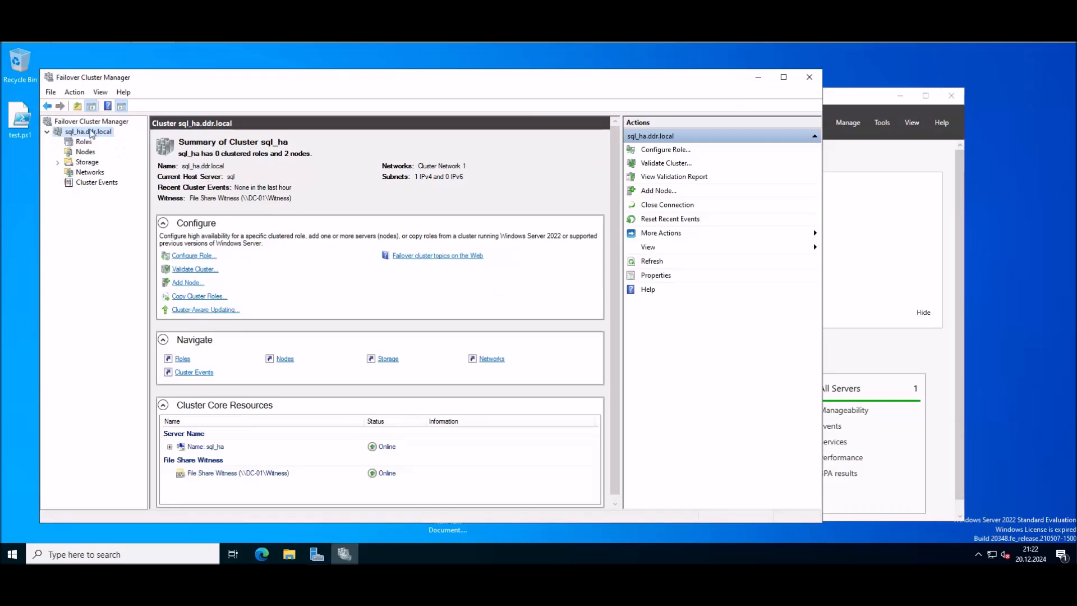
Step: Rerun Validate Cluster on sql_ha.ddr.local through the wizard and view the new report
right_click(88, 134)
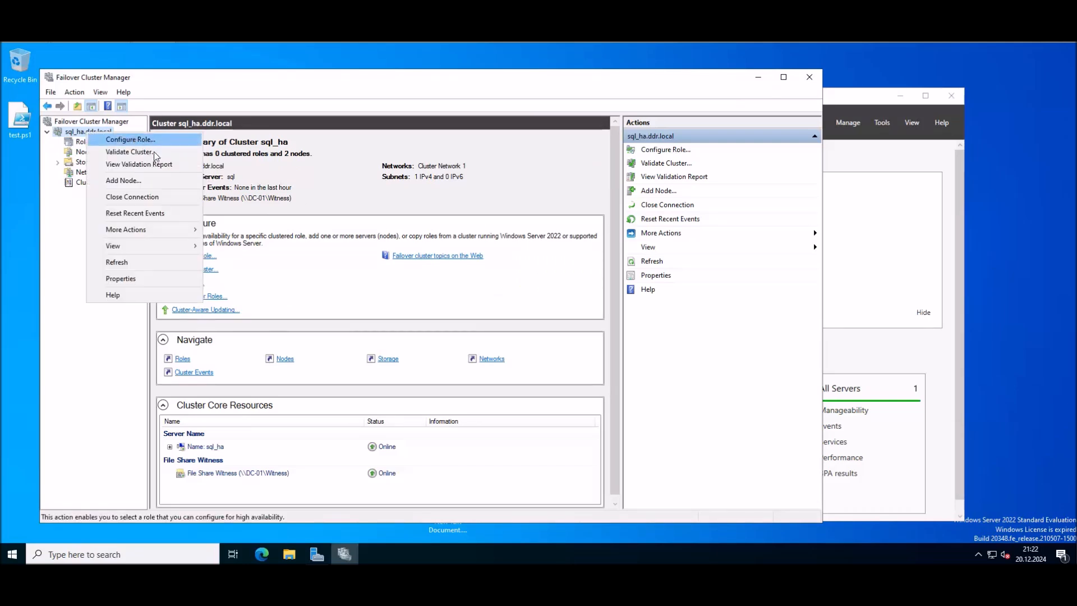
left_click(148, 152)
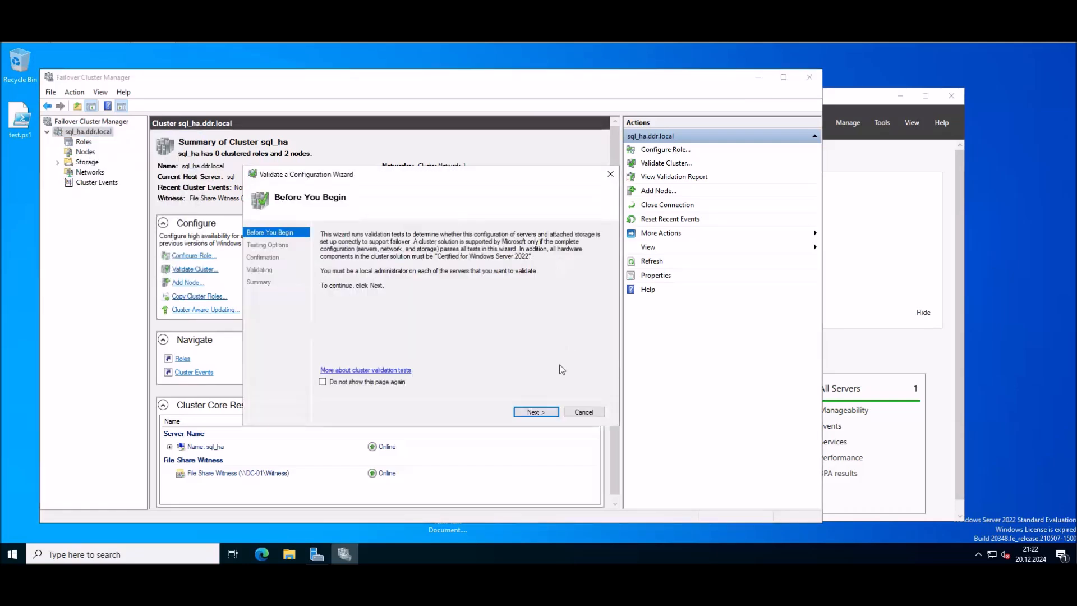
left_click(536, 412)
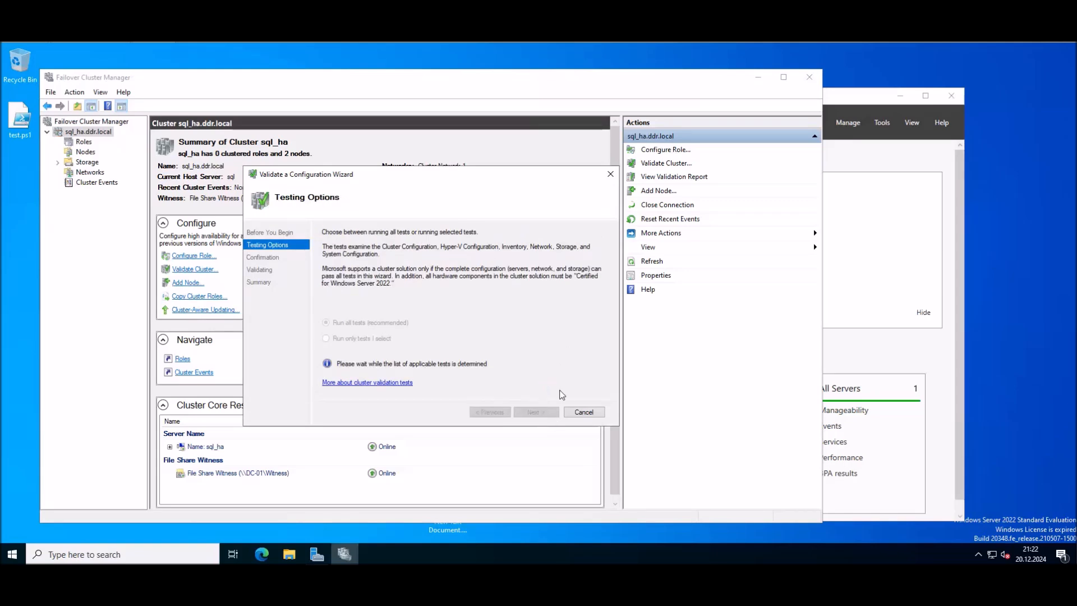
left_click(544, 413)
left_click(543, 413)
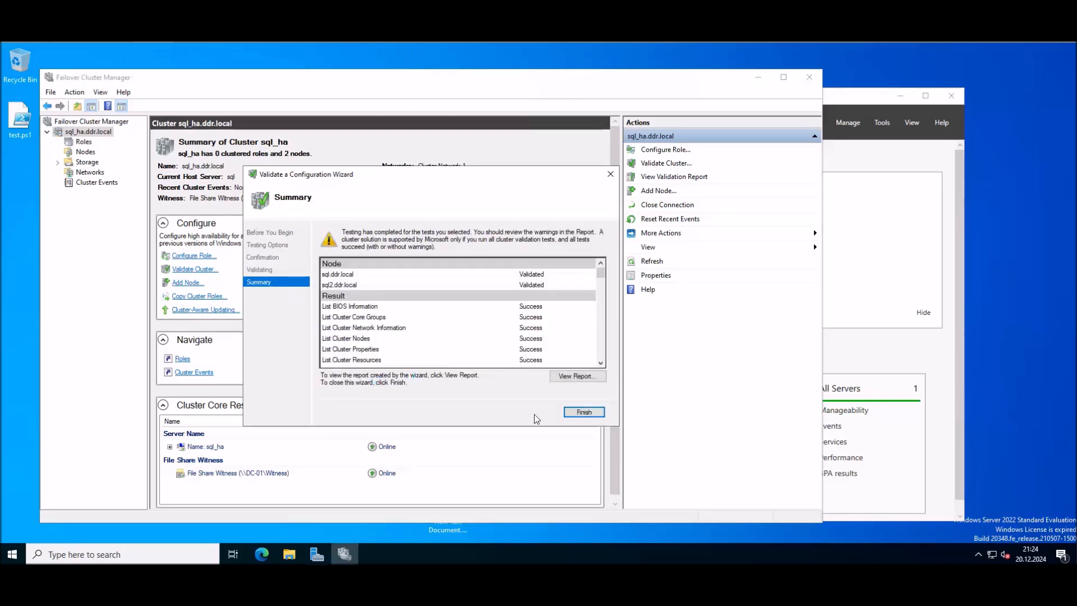
left_click(578, 375)
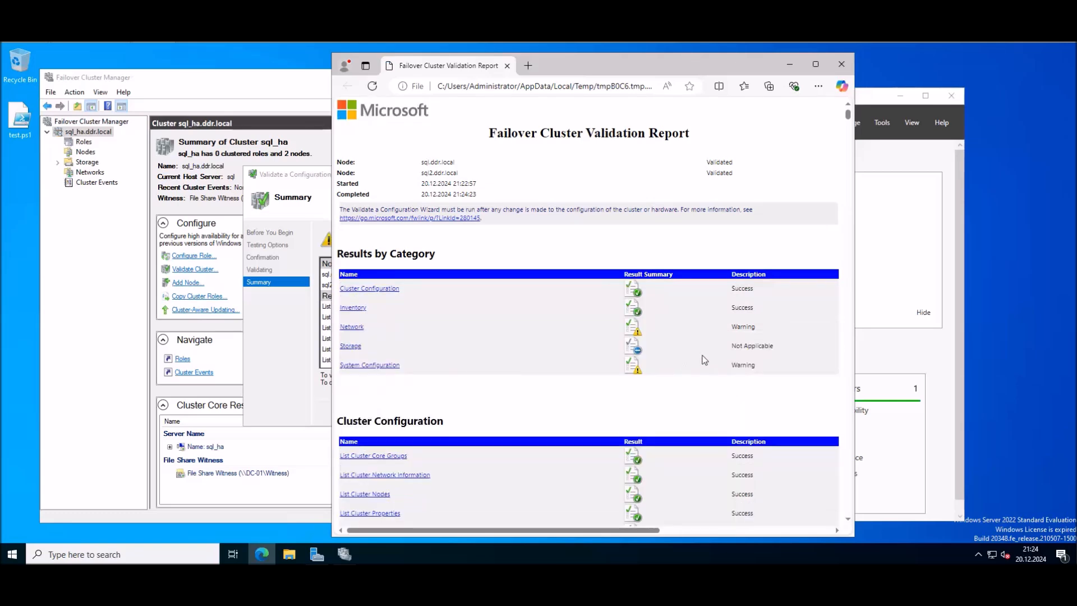
Step: Check the System Configuration results, then close the report and the Validate a Configuration Wizard
left_click(381, 366)
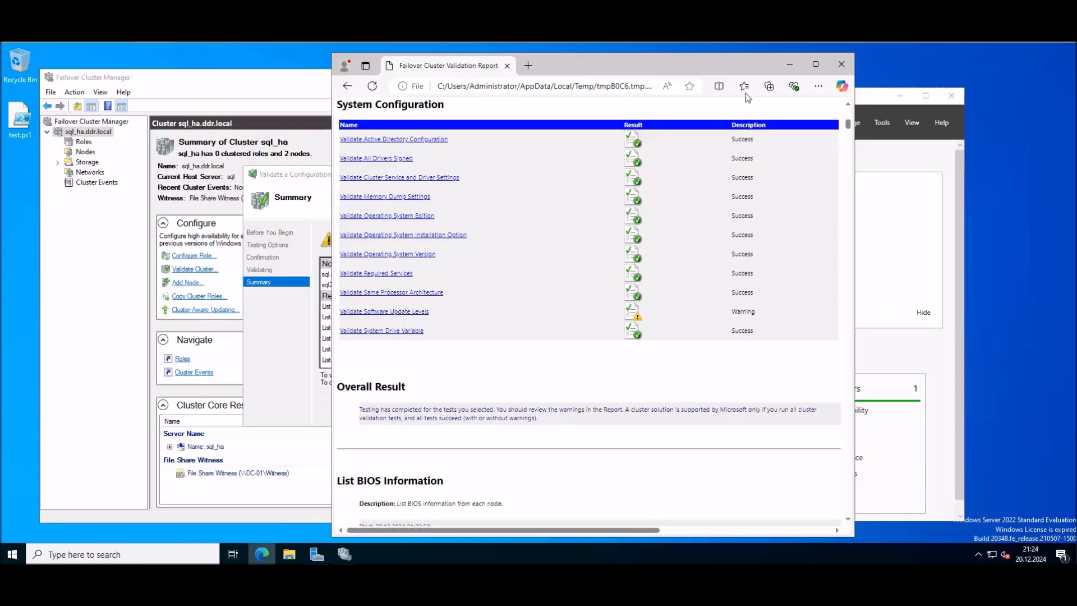
scroll(770, 238, "up", 4)
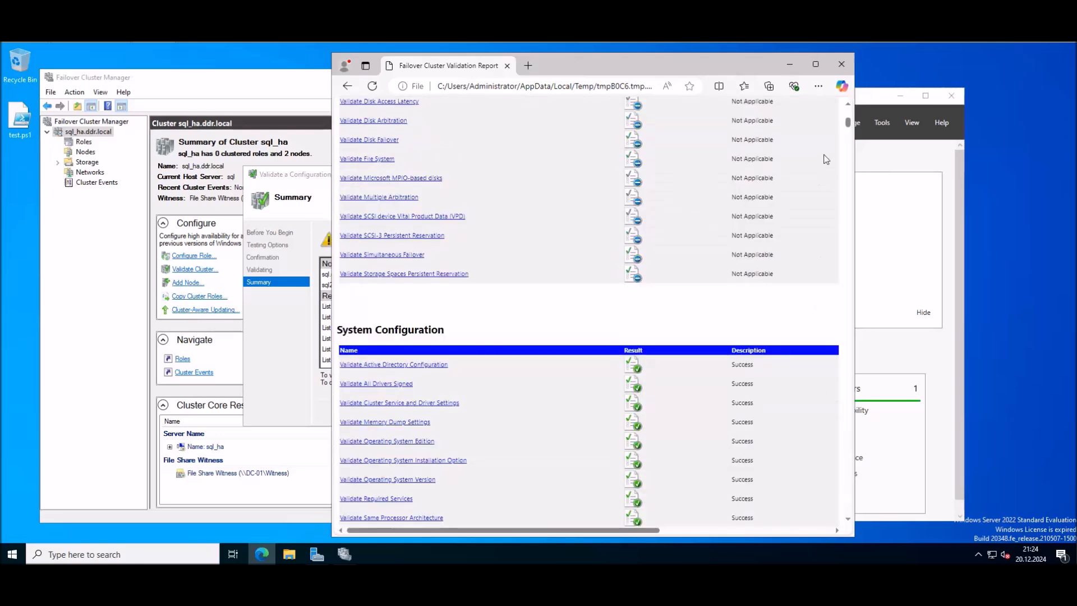
left_click_drag(847, 122, 854, 96)
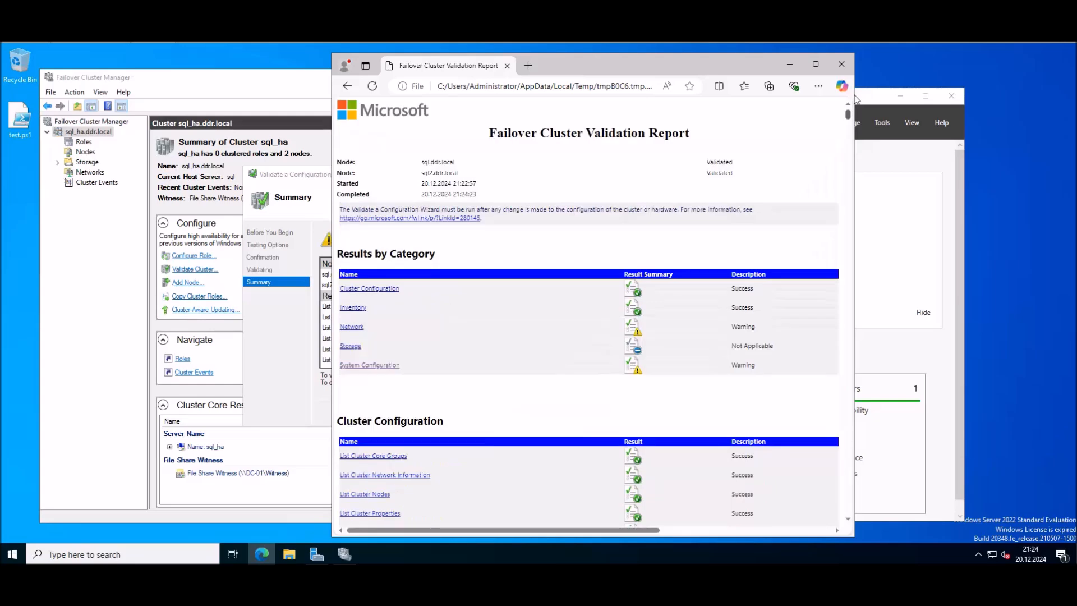
left_click(841, 64)
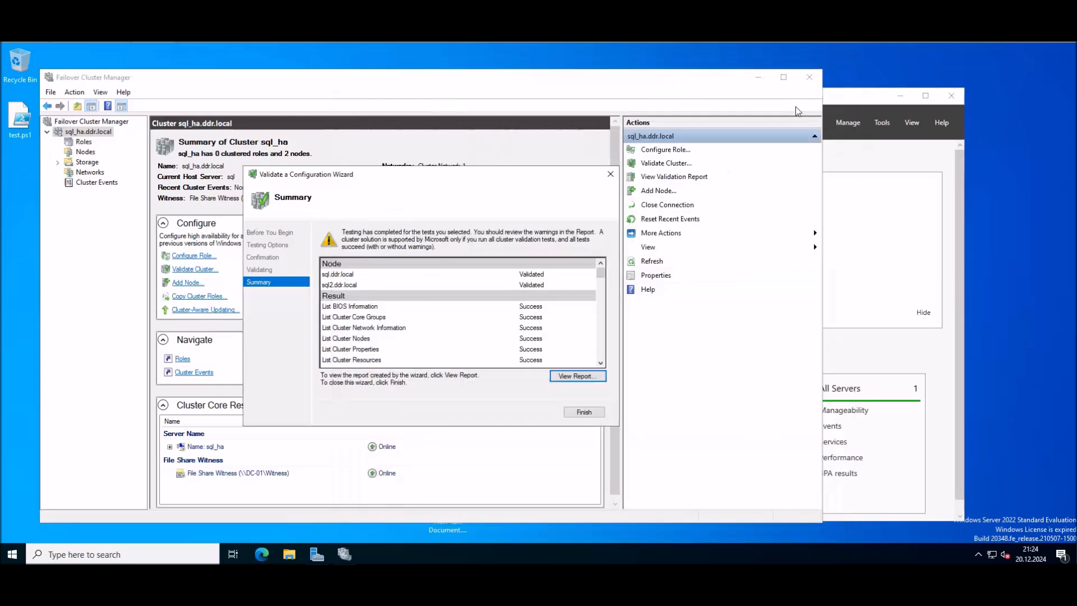
left_click(610, 175)
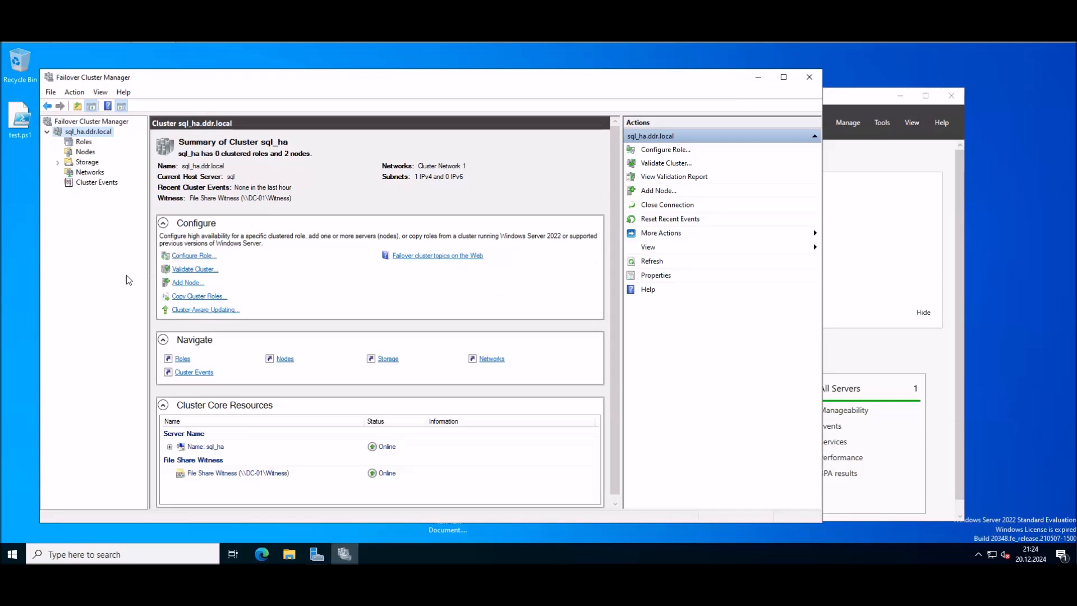
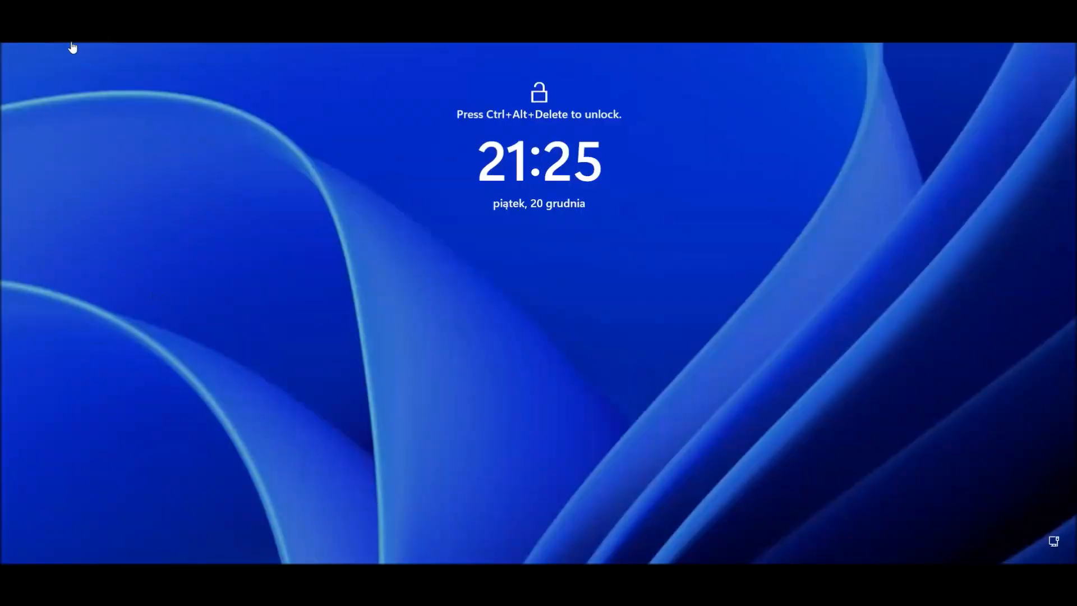
Step: Send Ctrl+Alt+Del through the VMware VM menu and sign in as Administrator with the account password
left_click(72, 47)
left_click(157, 98)
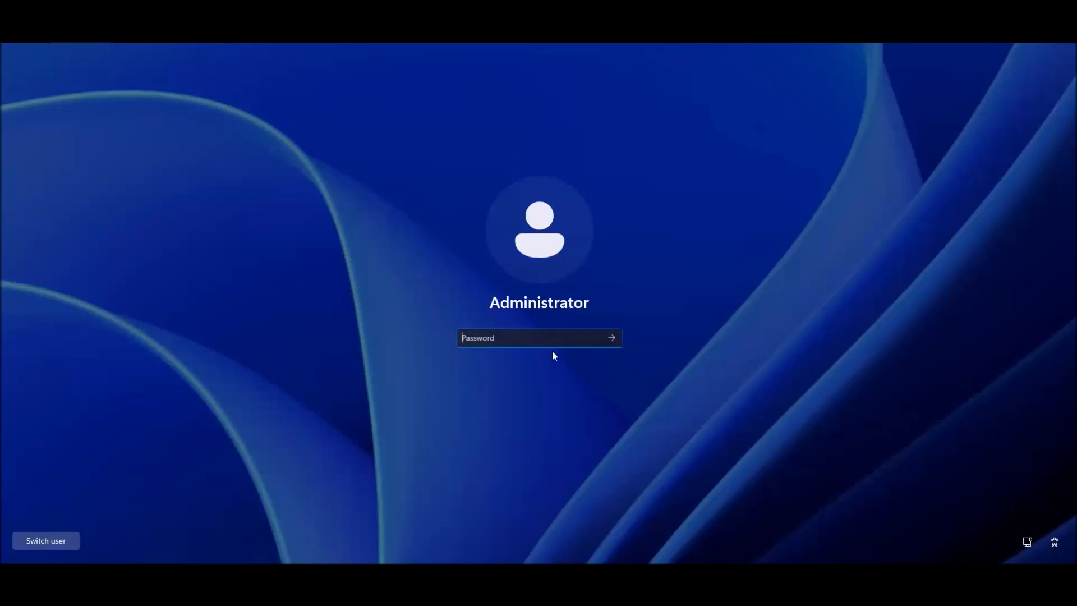
type("••••••••••")
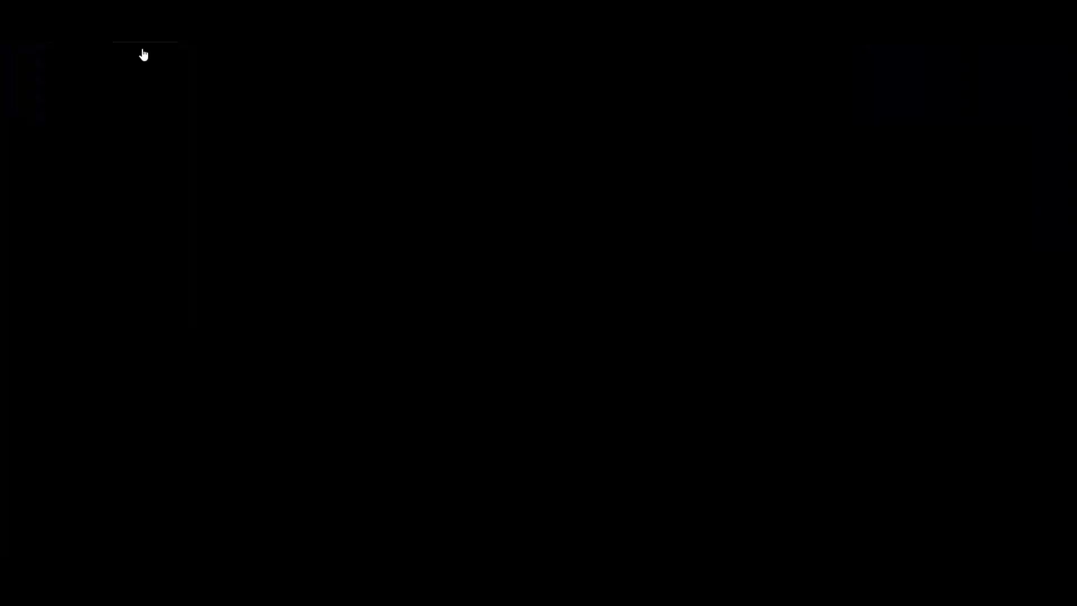
right_click(143, 38)
left_click(213, 104)
key("Caps_Lock")
type("•")
key("Caps_Lock")
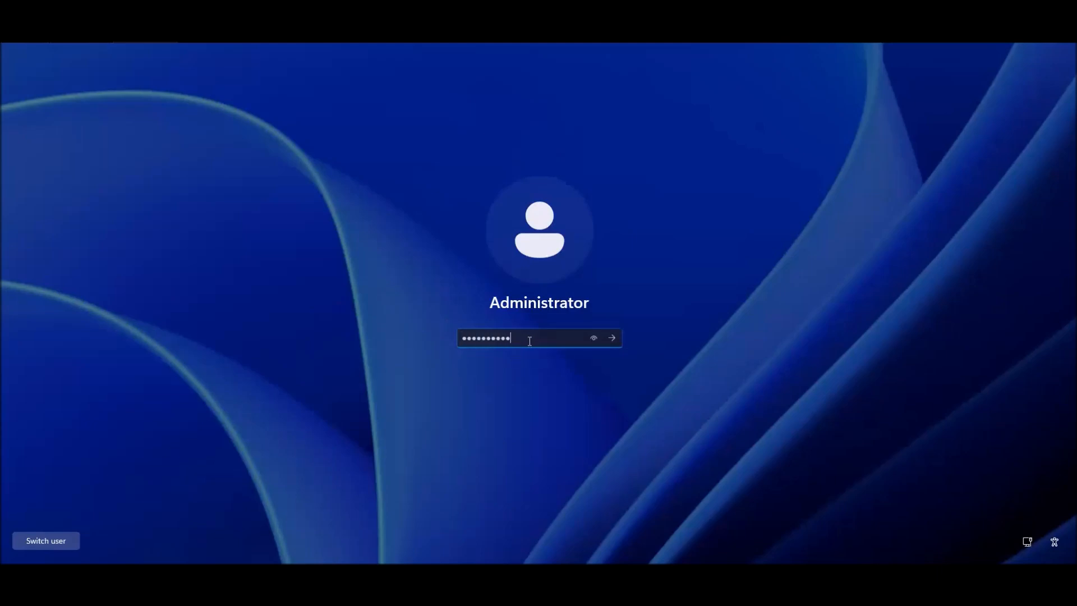
type("•••••••••")
key("Return")
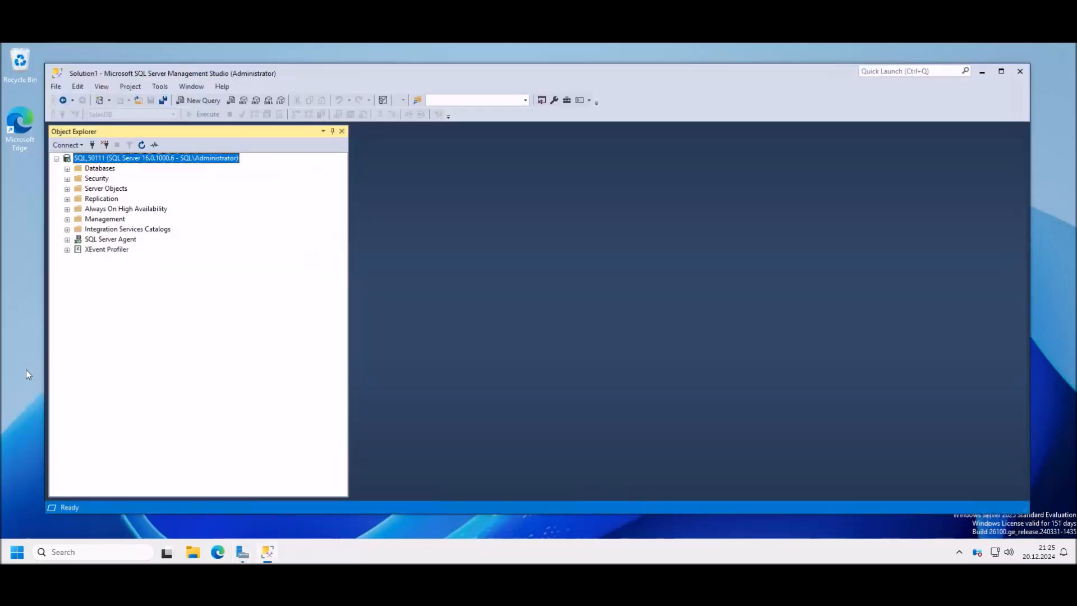
Step: Launch SQL Server 2022 Configuration Manager and open the SQL Server (MSSQLSERVER) service properties
left_click(15, 554)
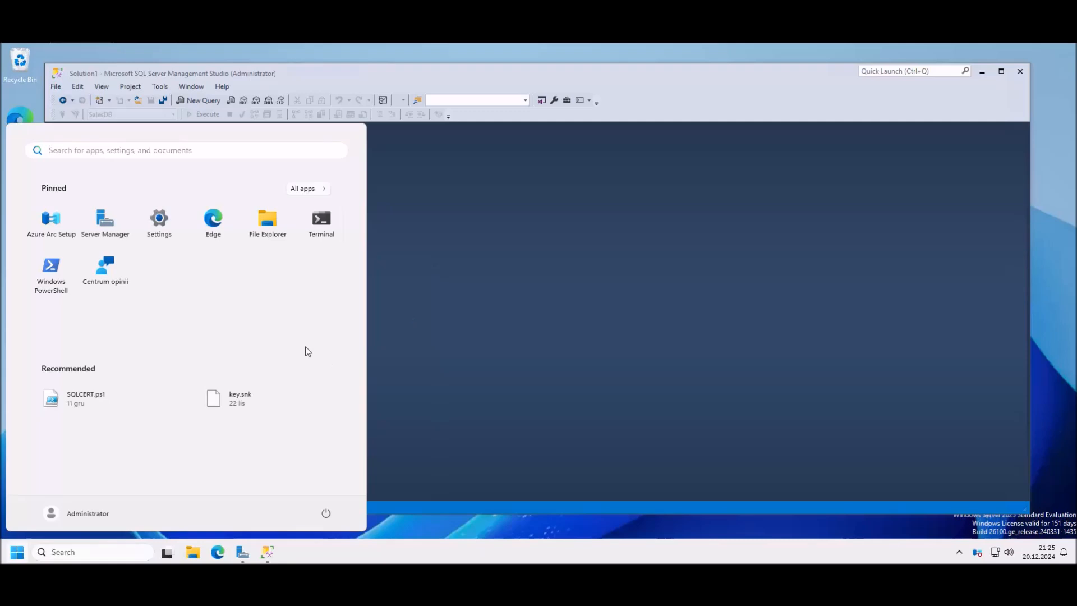
type("sql")
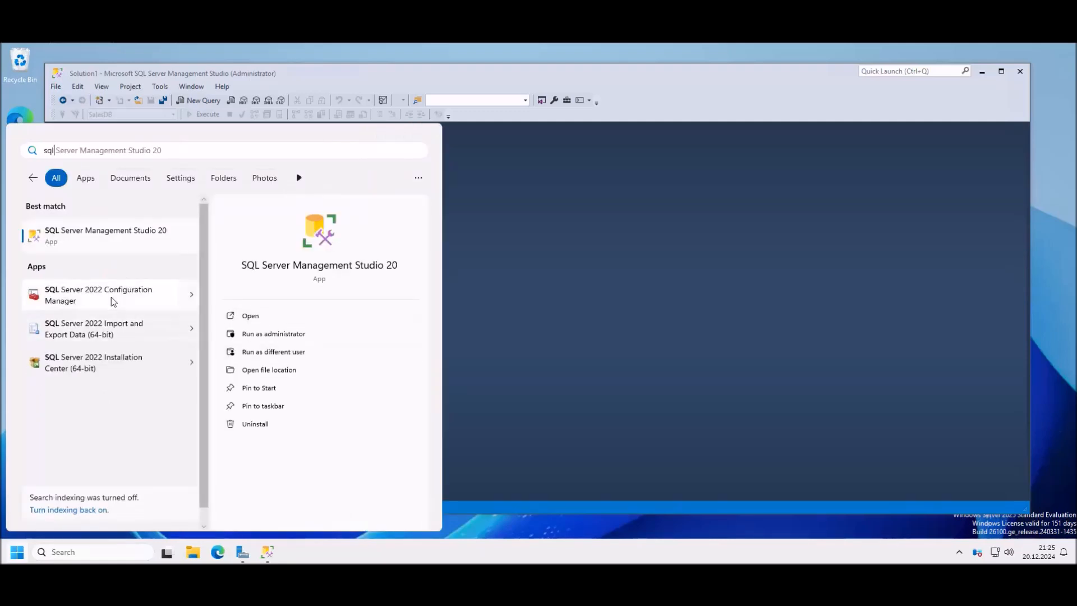
left_click(113, 301)
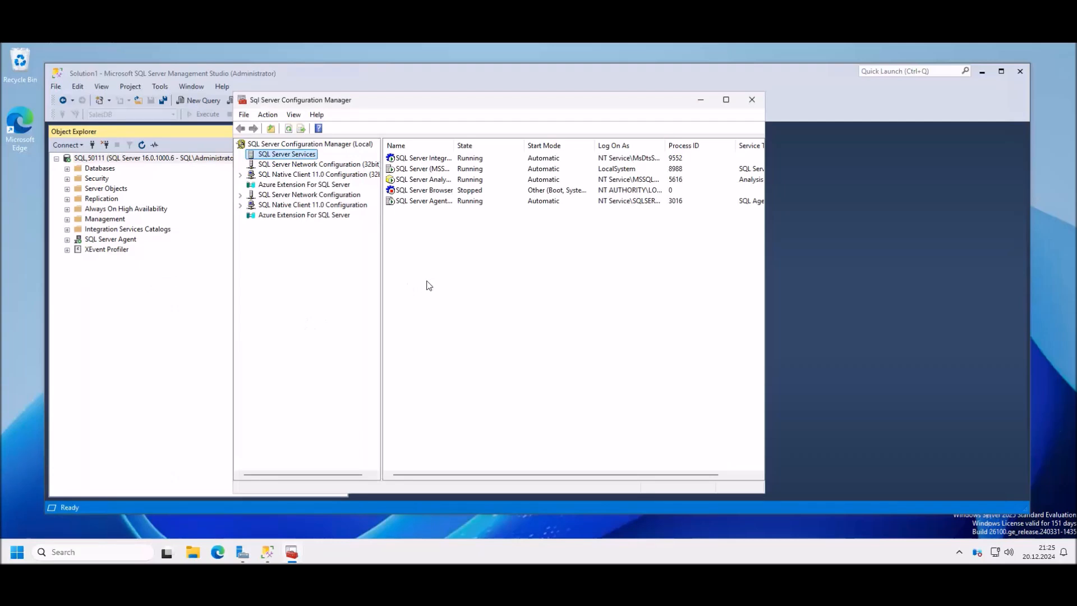
left_click_drag(768, 269, 977, 272)
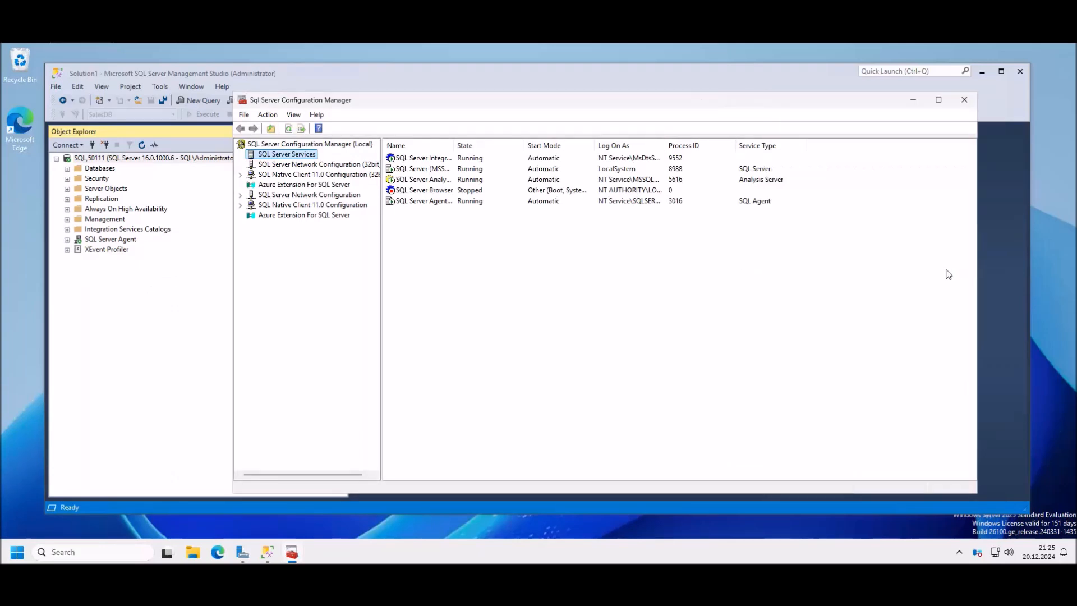
left_click(429, 170)
right_click(425, 176)
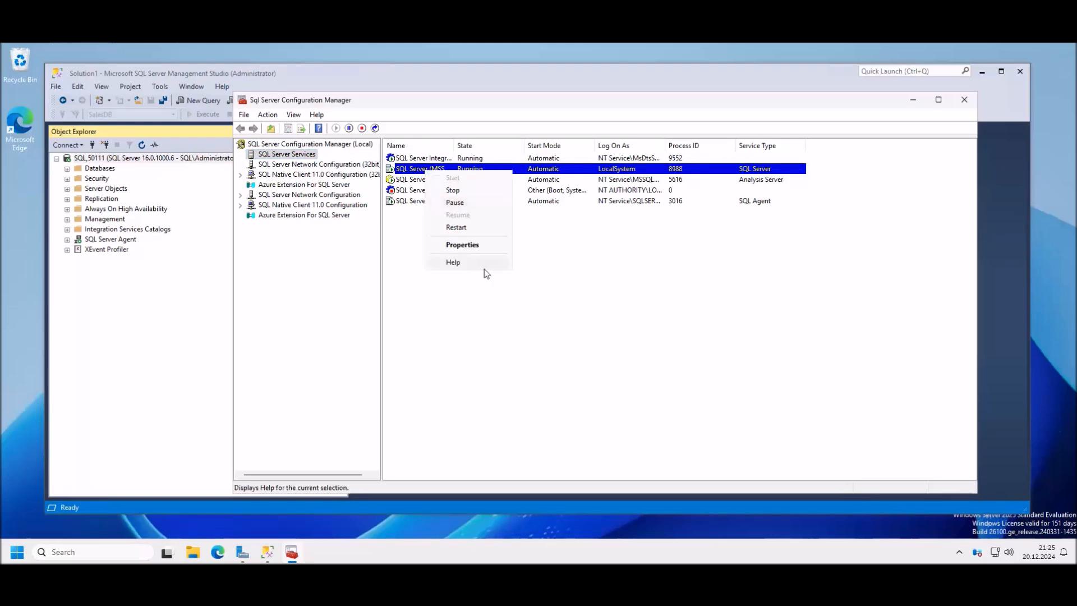
left_click(473, 250)
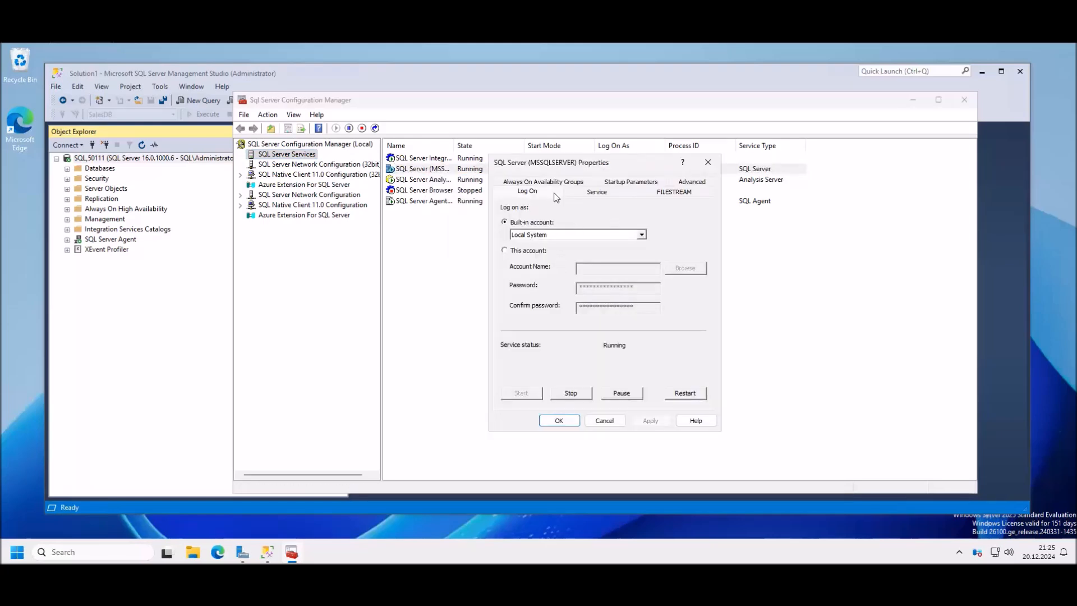
Step: Tick Enable Always On Availability Groups, apply it, and restart the SQL Server service
left_click(561, 187)
left_click(531, 241)
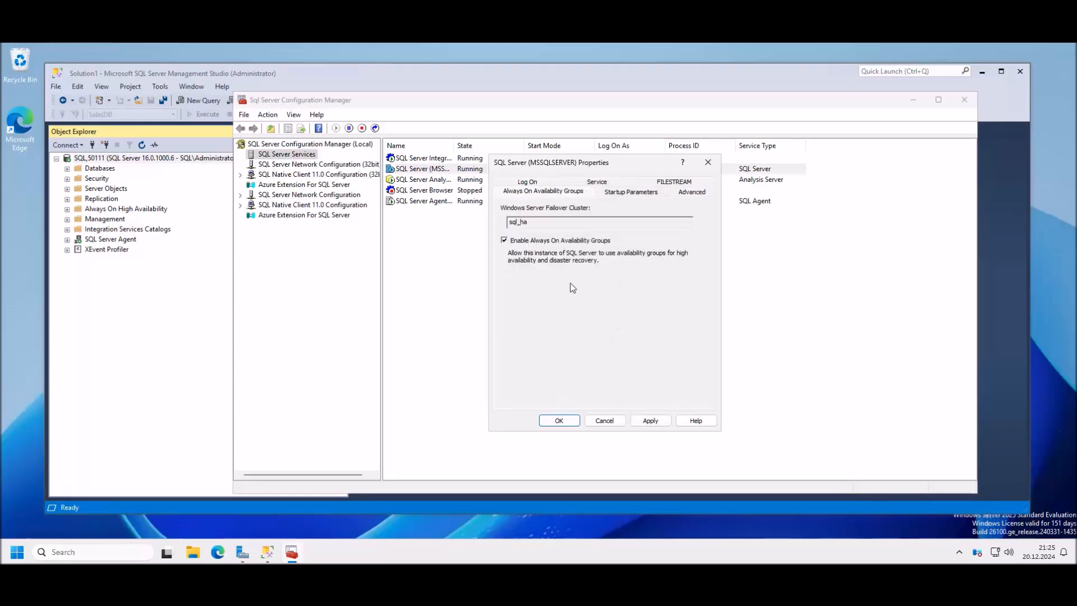
left_click(652, 421)
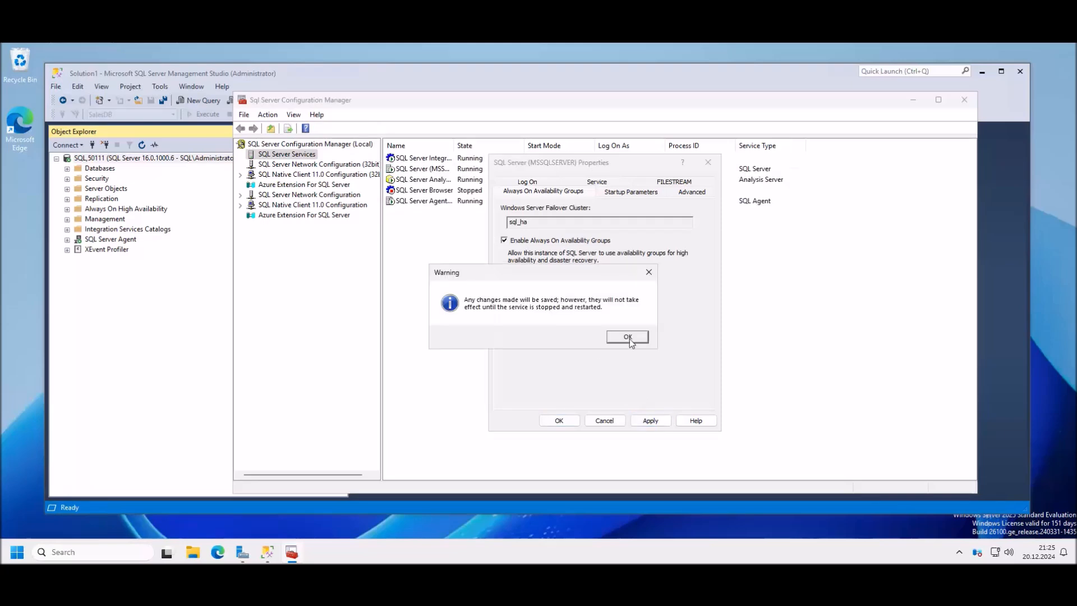
left_click(628, 337)
left_click(559, 420)
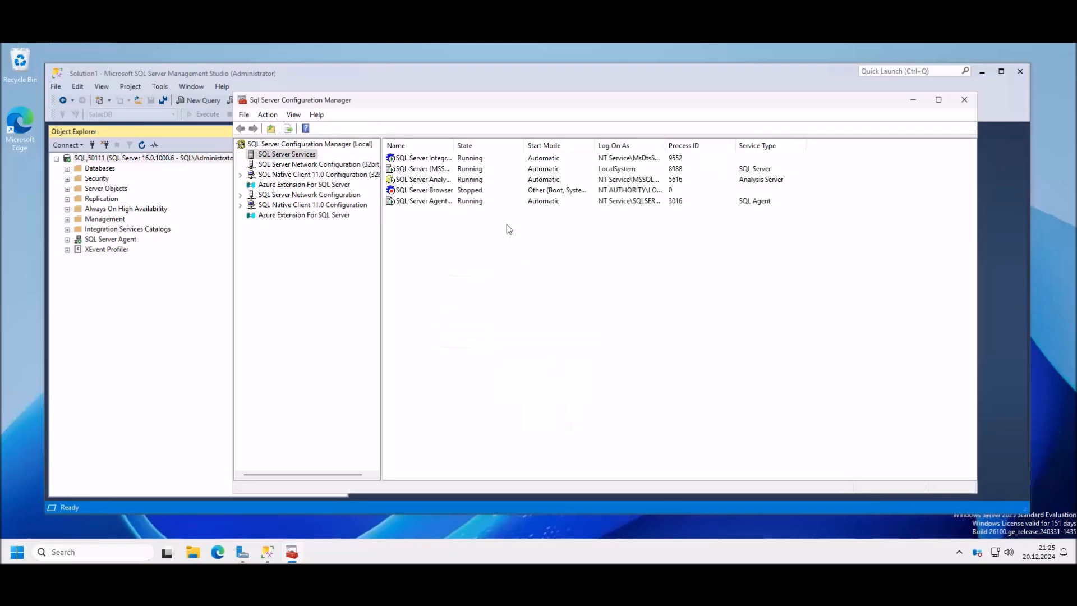
right_click(437, 171)
left_click(477, 223)
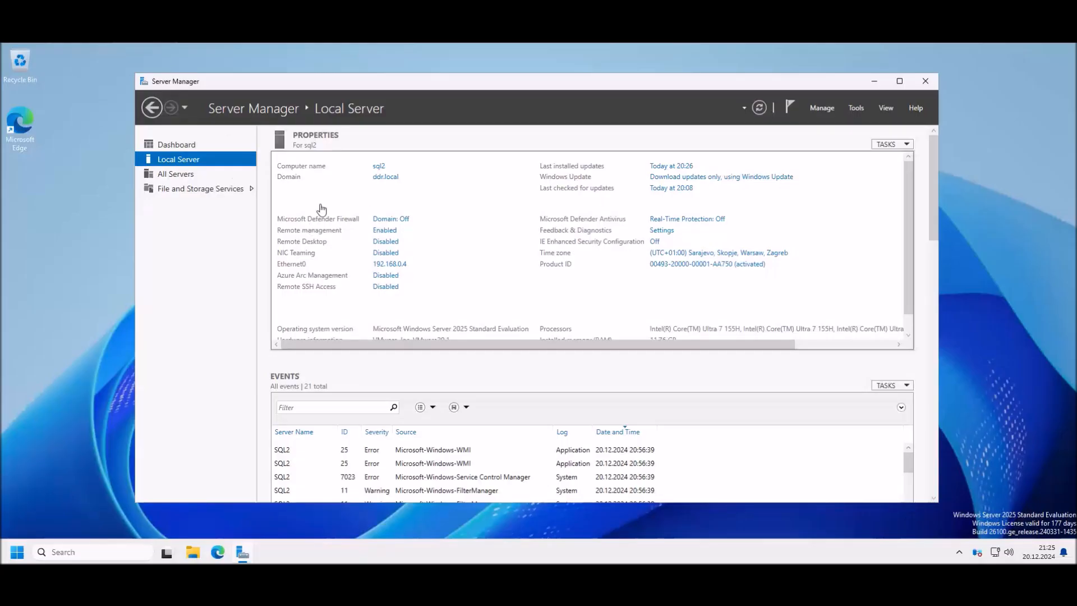
Step: On sql2, launch Configuration Manager and open the SQL Server service properties under SQL Server Services
left_click(17, 551)
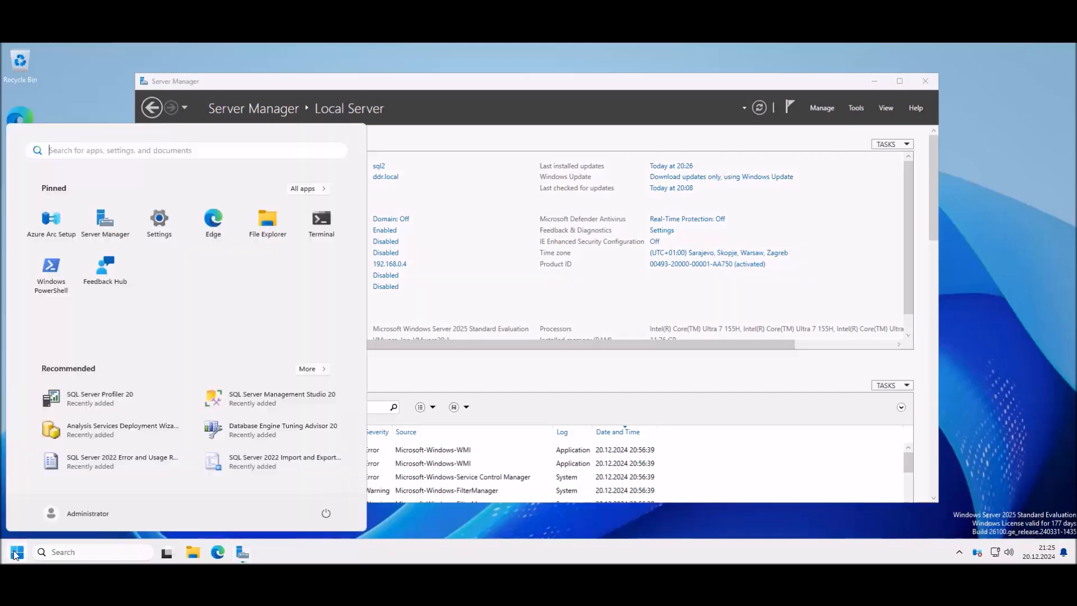
type("sql")
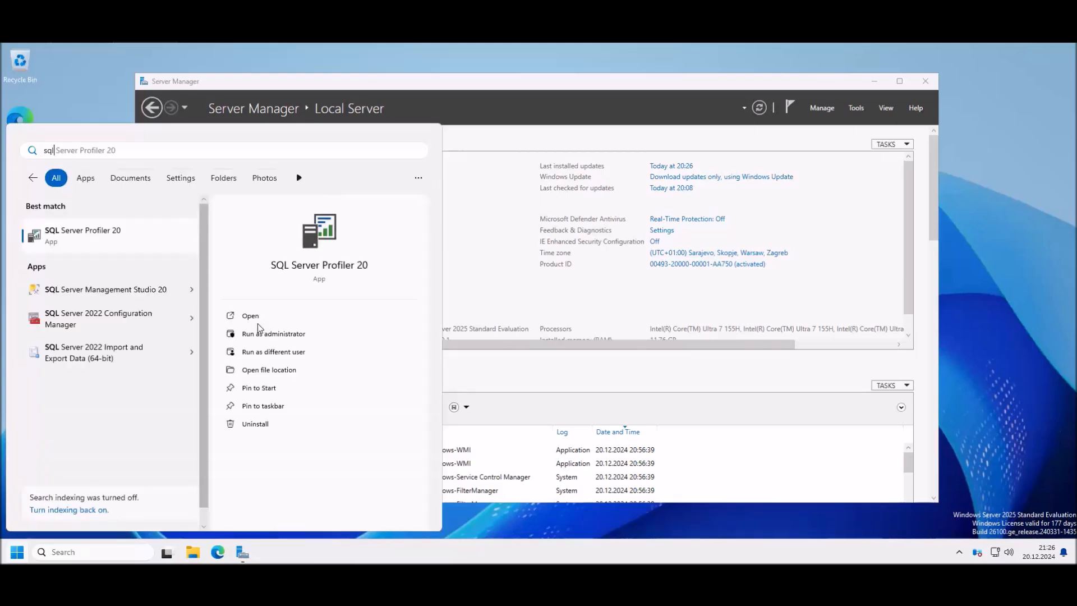
left_click(117, 318)
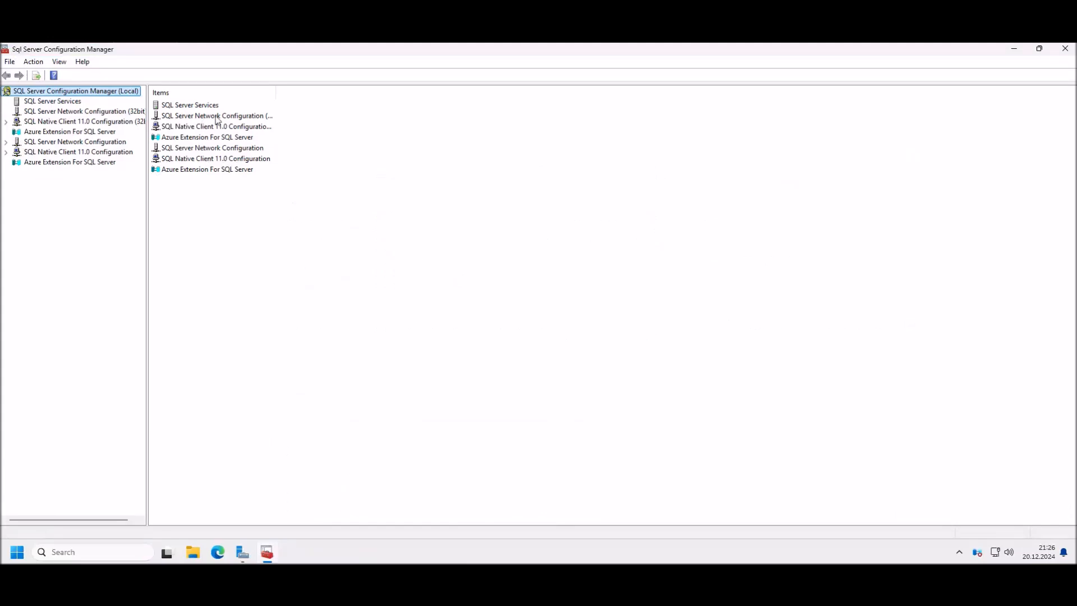
left_click(213, 108)
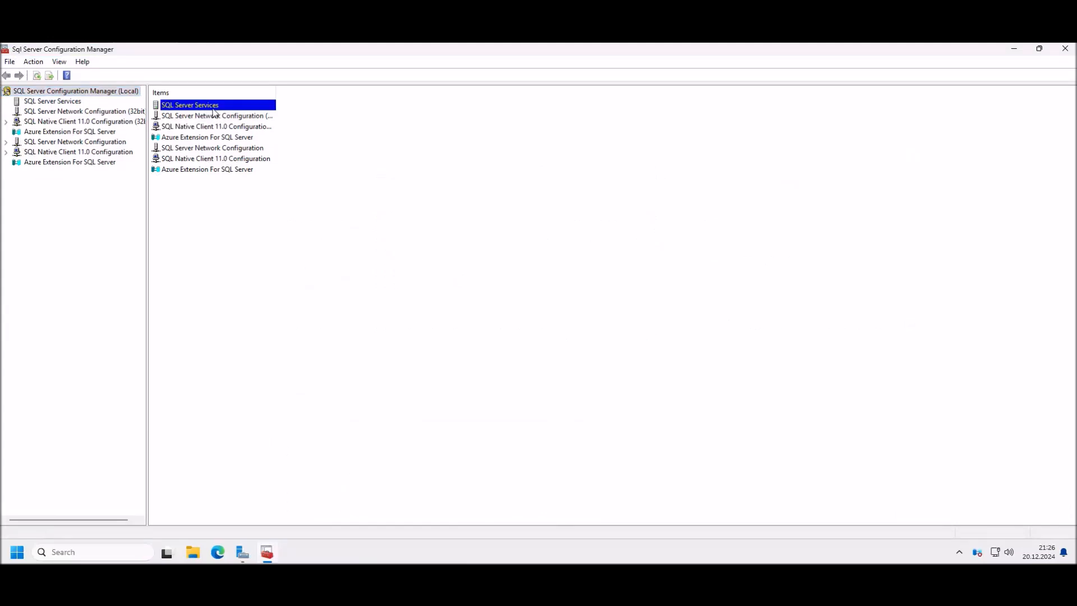
double_click(194, 108)
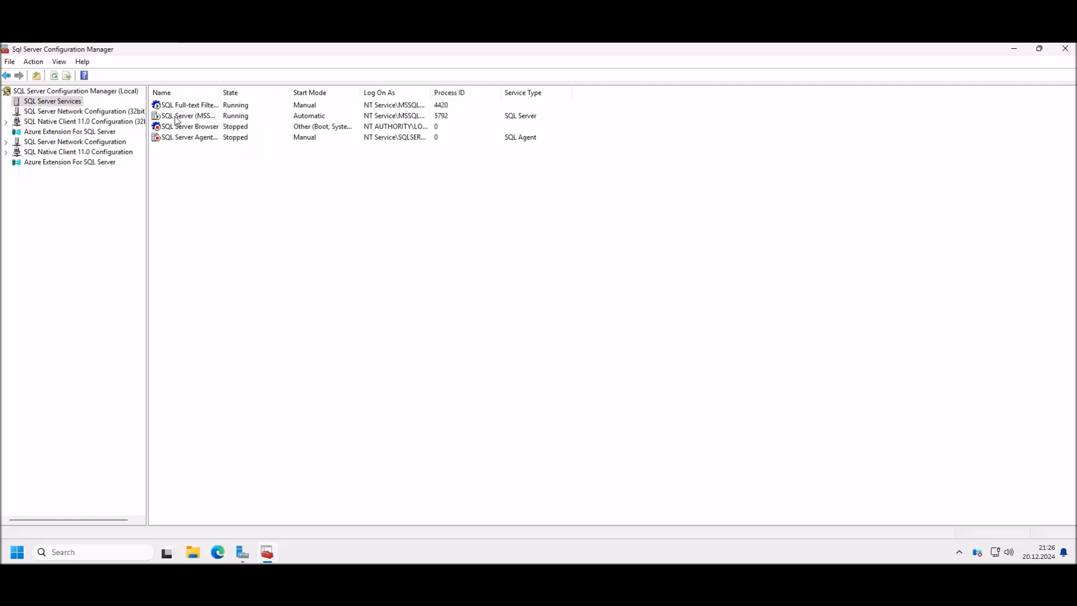
right_click(181, 116)
left_click(221, 189)
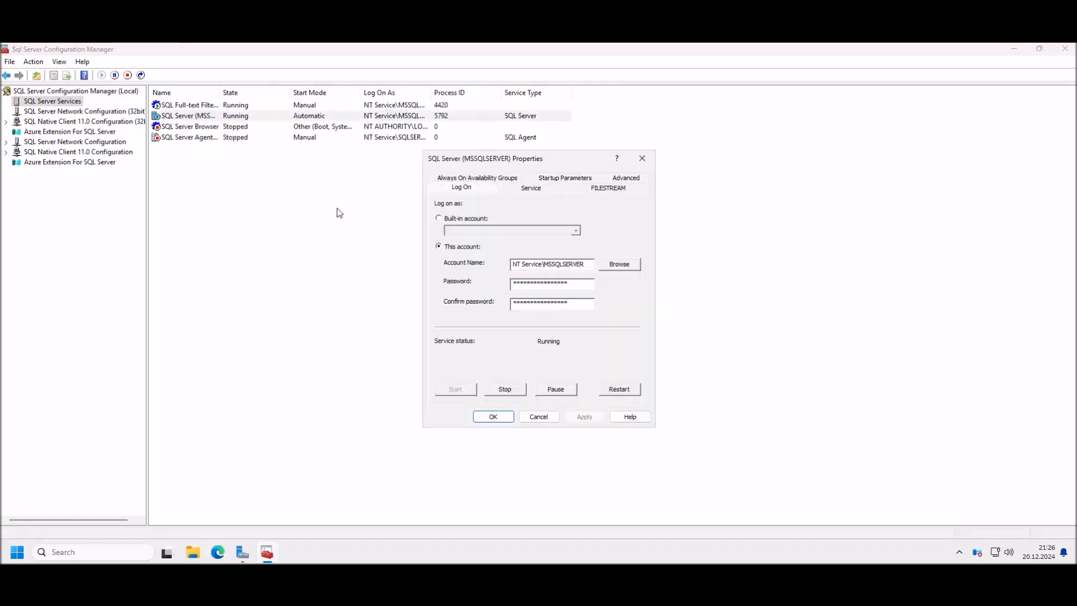
Step: Enable Always On Availability Groups for sql2's instance, apply it, and restart the SQL Server service
left_click(478, 178)
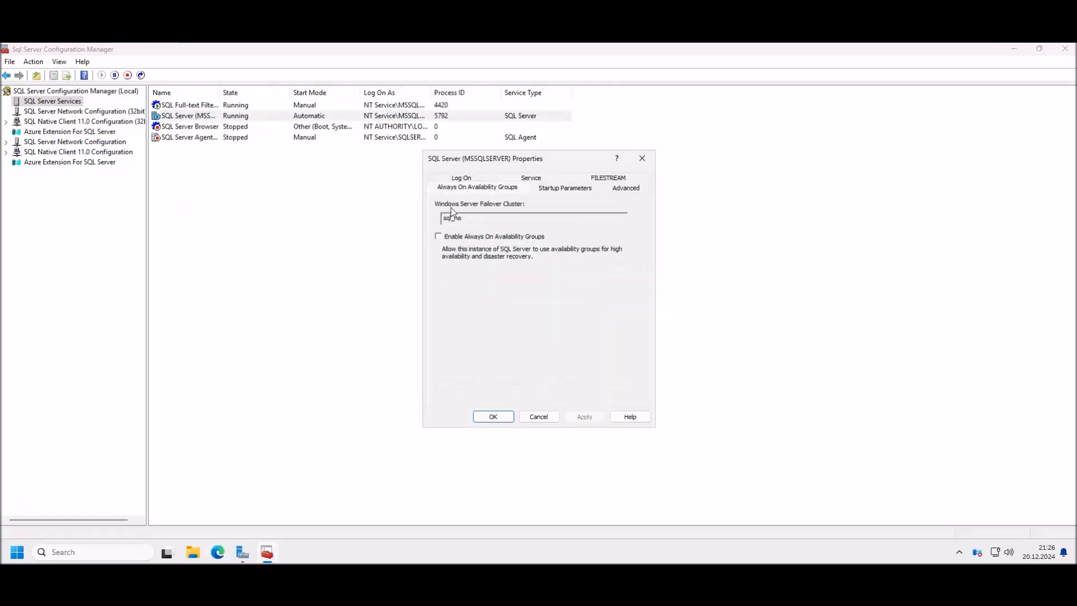
left_click(449, 240)
left_click(584, 416)
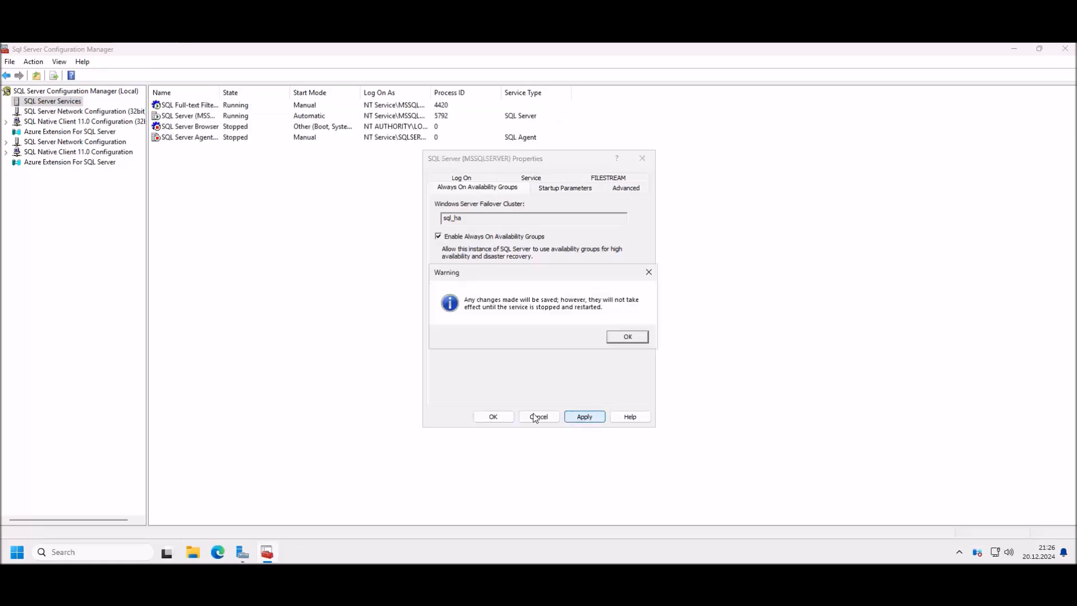
left_click(627, 337)
left_click(493, 417)
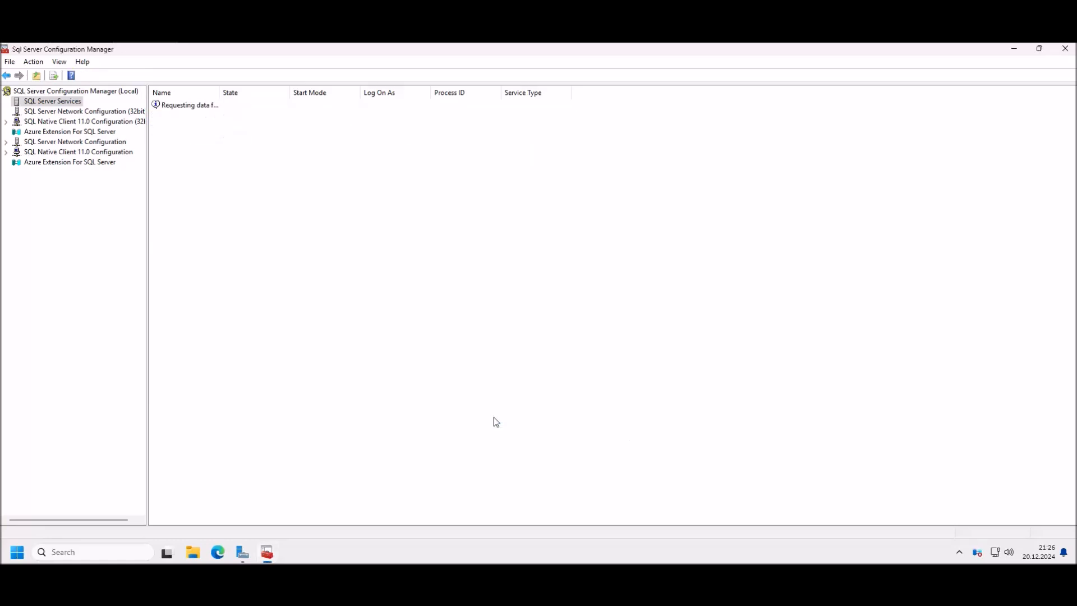
right_click(193, 119)
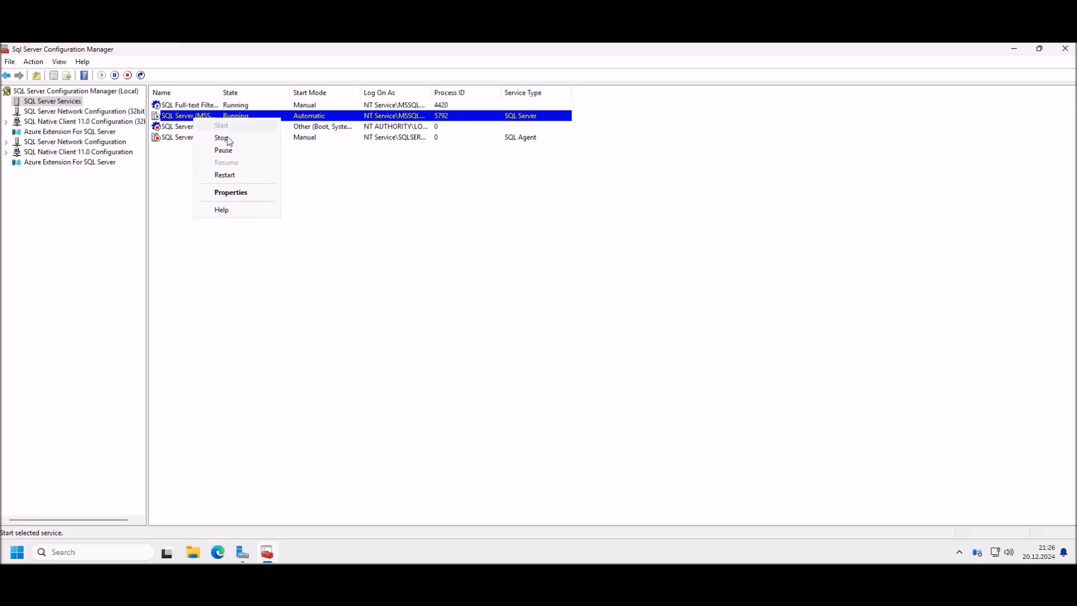
left_click(222, 174)
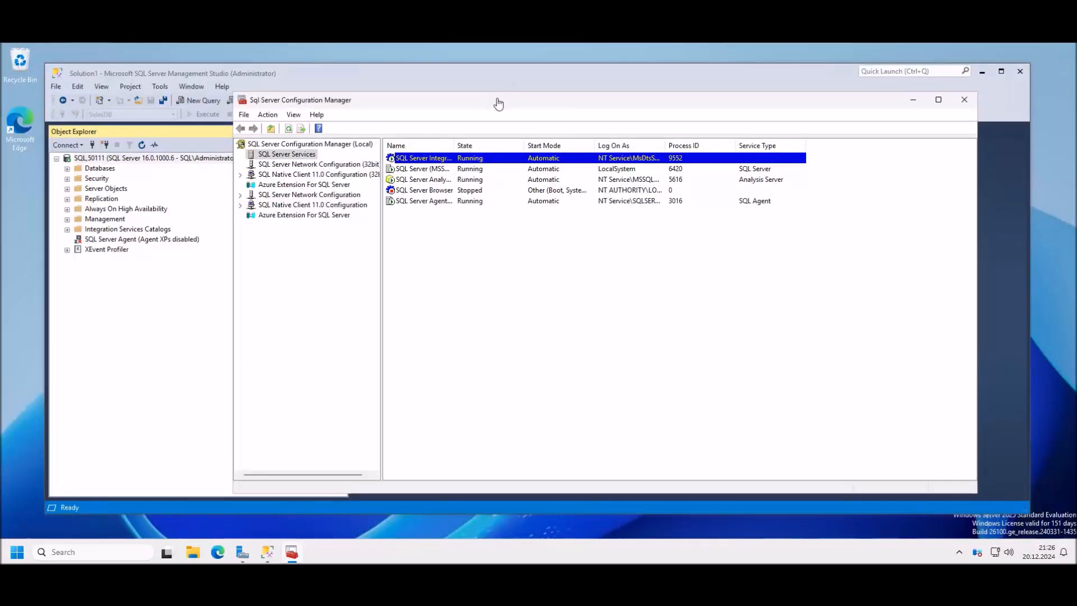
Step: Close Configuration Manager and shift the Management Studio window slightly left
left_click_drag(476, 100, 472, 125)
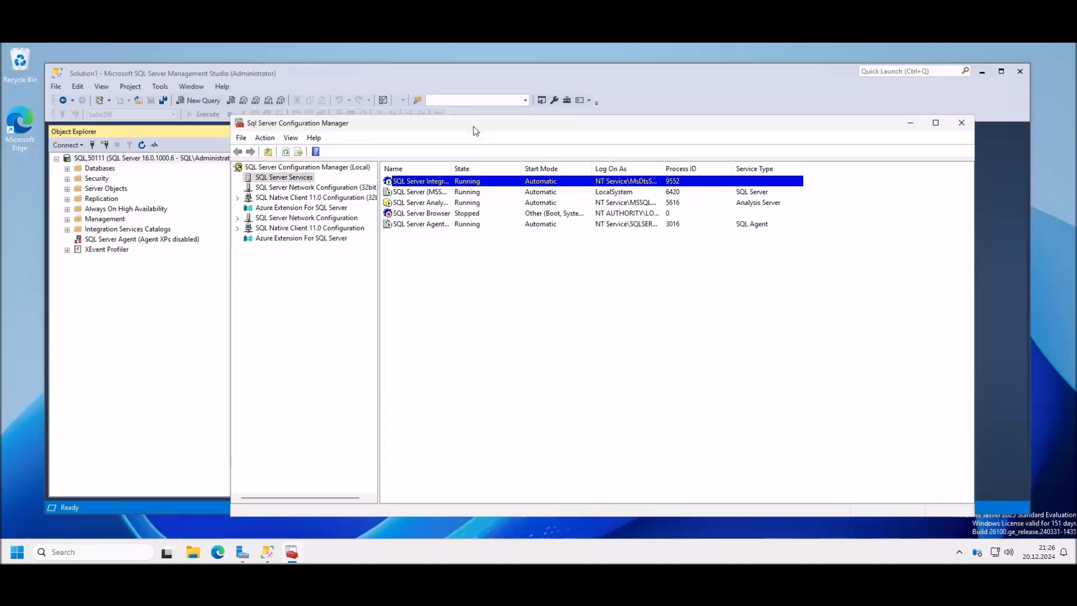
left_click(961, 123)
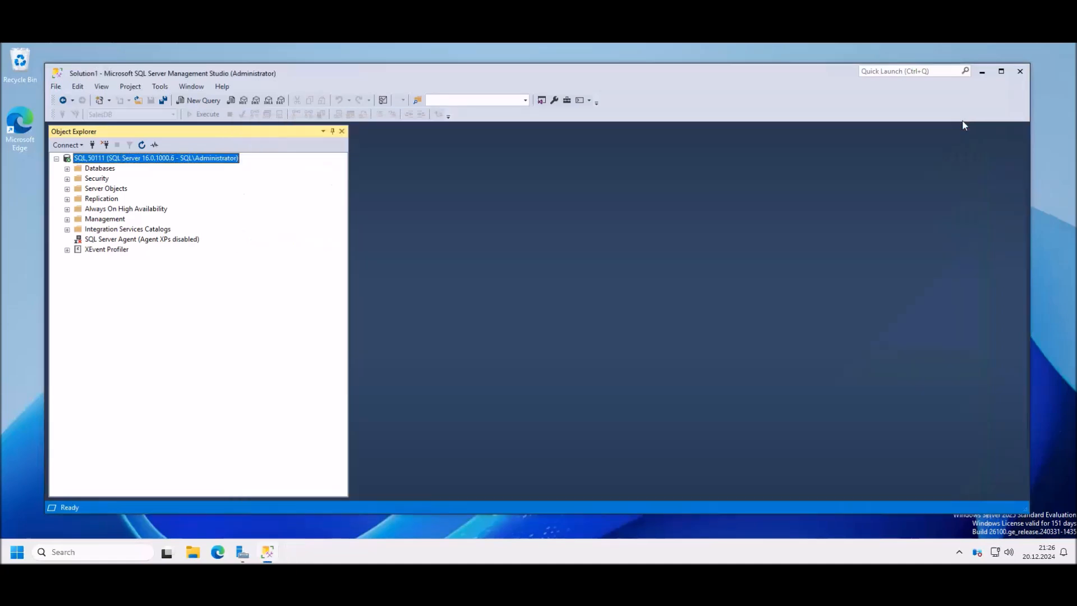
left_click(344, 530)
left_click_drag(213, 75, 202, 75)
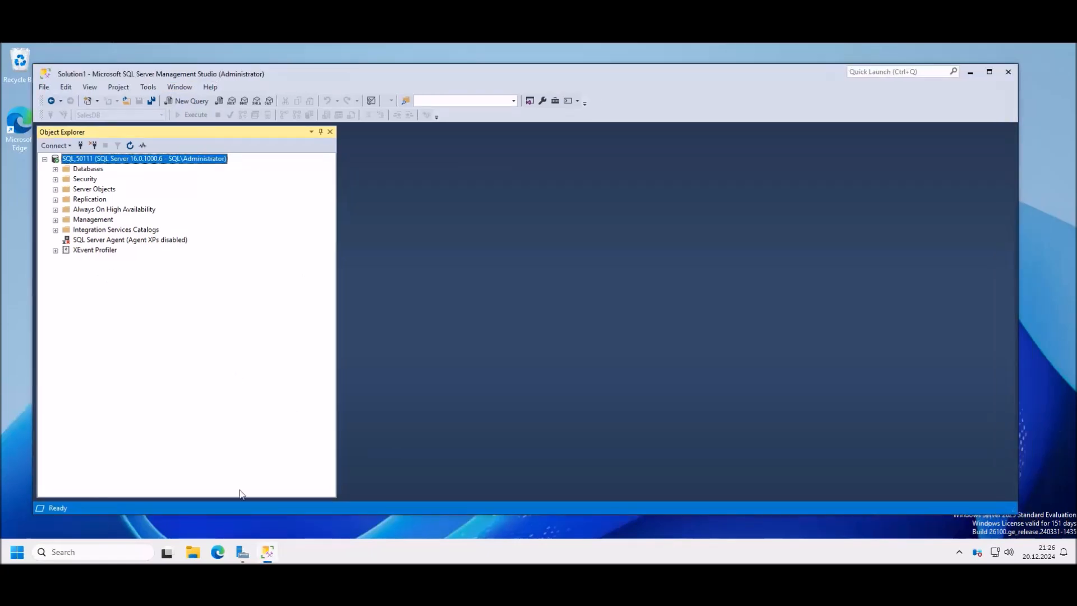
Step: Read the Word setup notes past 'On both nodes in cluster', then minimize Word
left_click(471, 583)
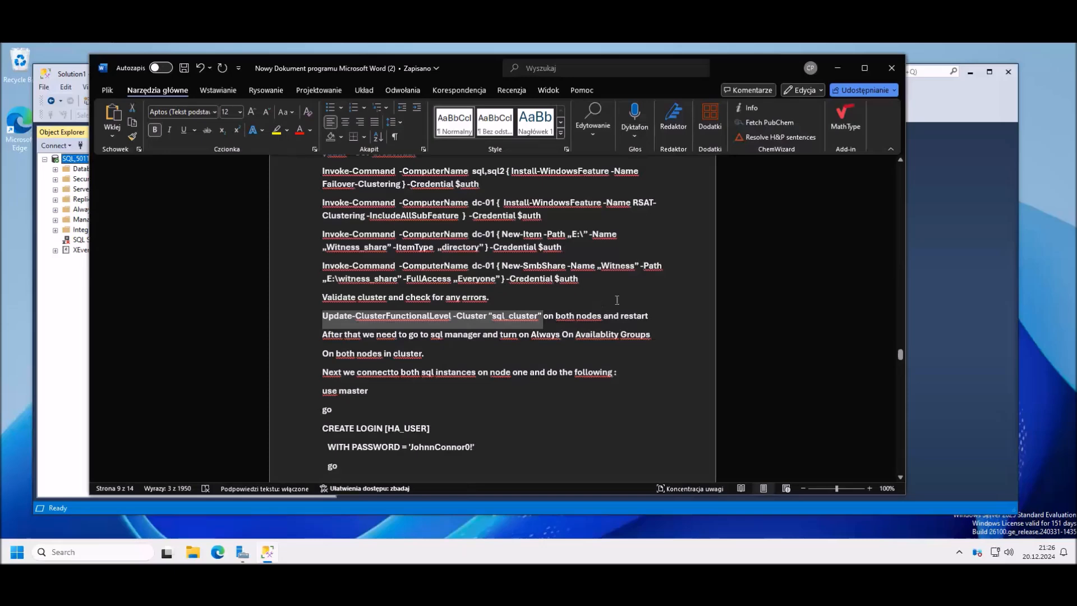
left_click(659, 297)
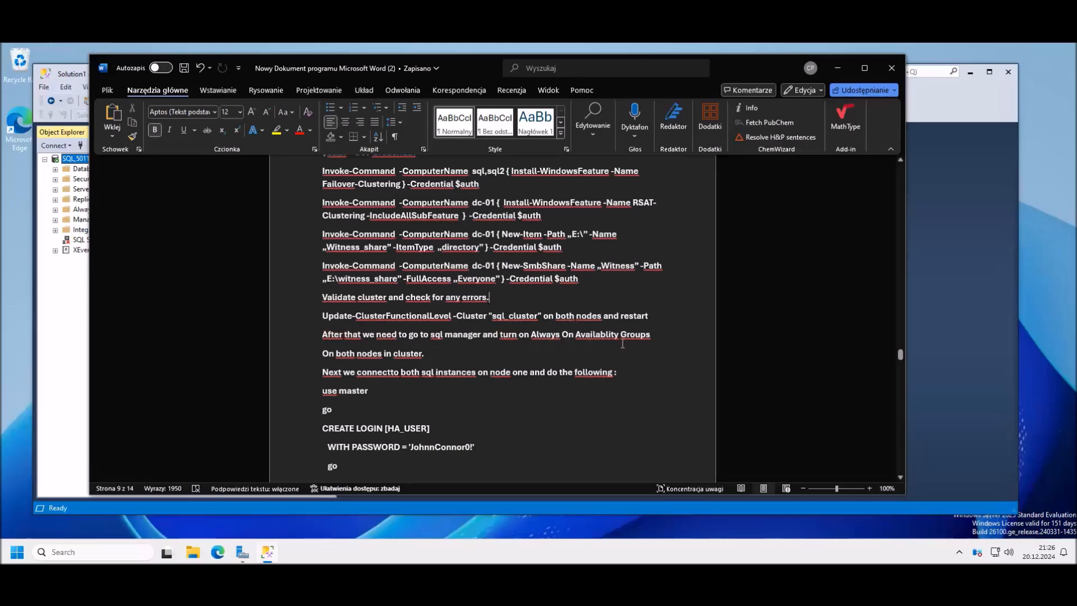
left_click(640, 353)
scroll(624, 366, "down", 1)
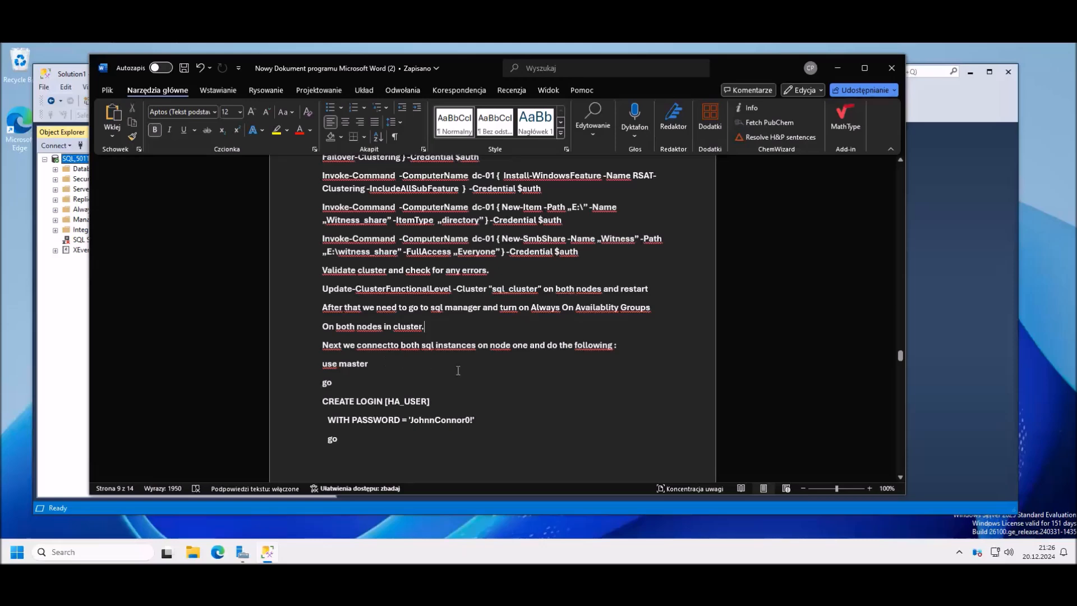
scroll(534, 362, "down", 1)
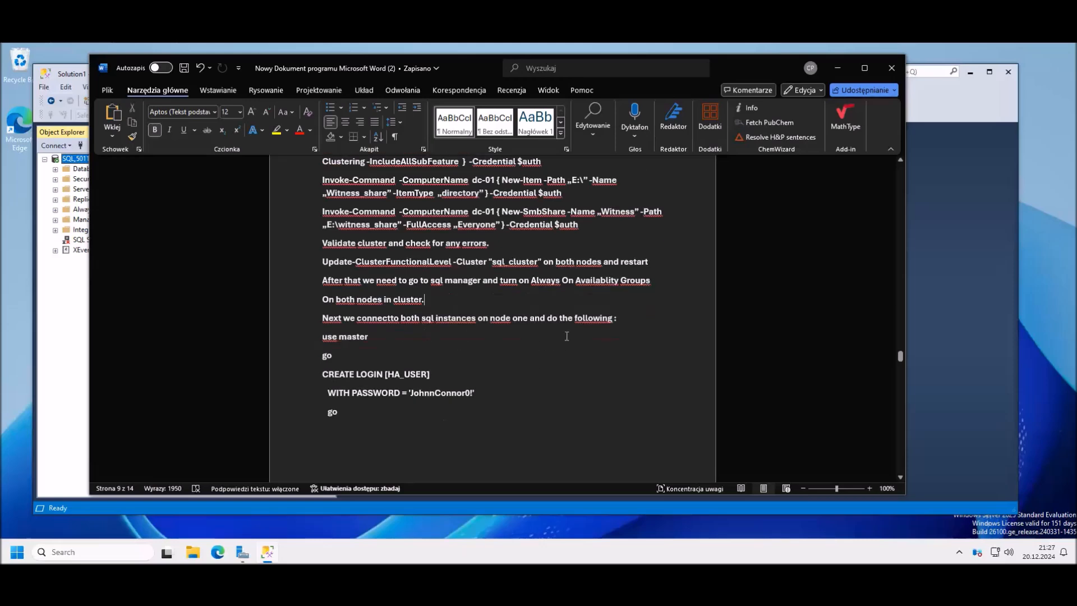
left_click(837, 68)
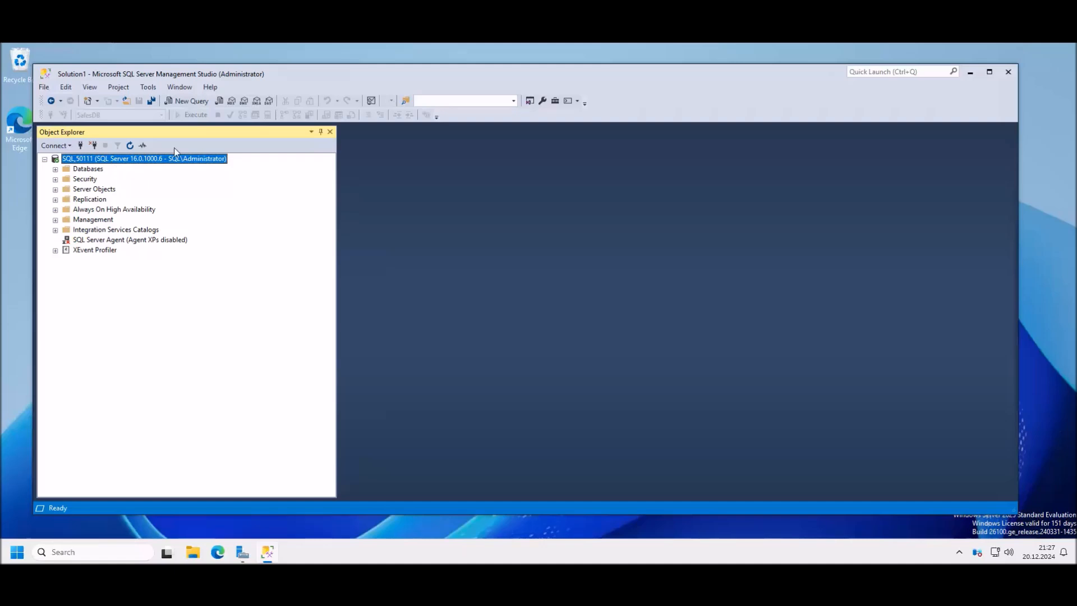
Step: Connect Object Explorer to server SQL2, then switch back to the Word notes
left_click(80, 146)
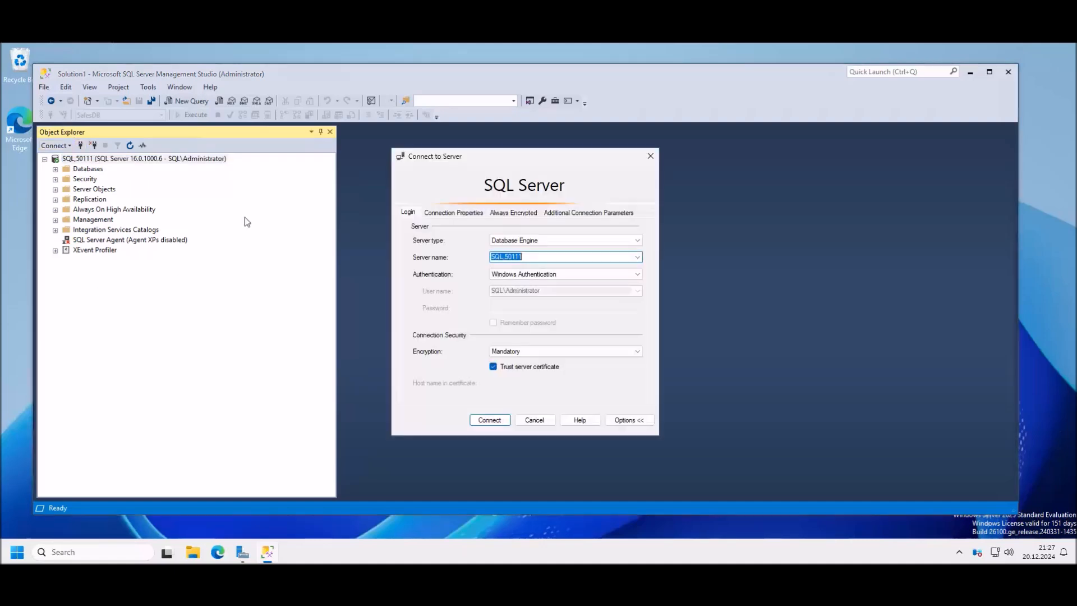
left_click(562, 259)
key("BackSpace")
key("BackSpace")
key("BackSpace")
key("BackSpace")
key("BackSpace")
key("BackSpace")
type("2")
left_click(489, 420)
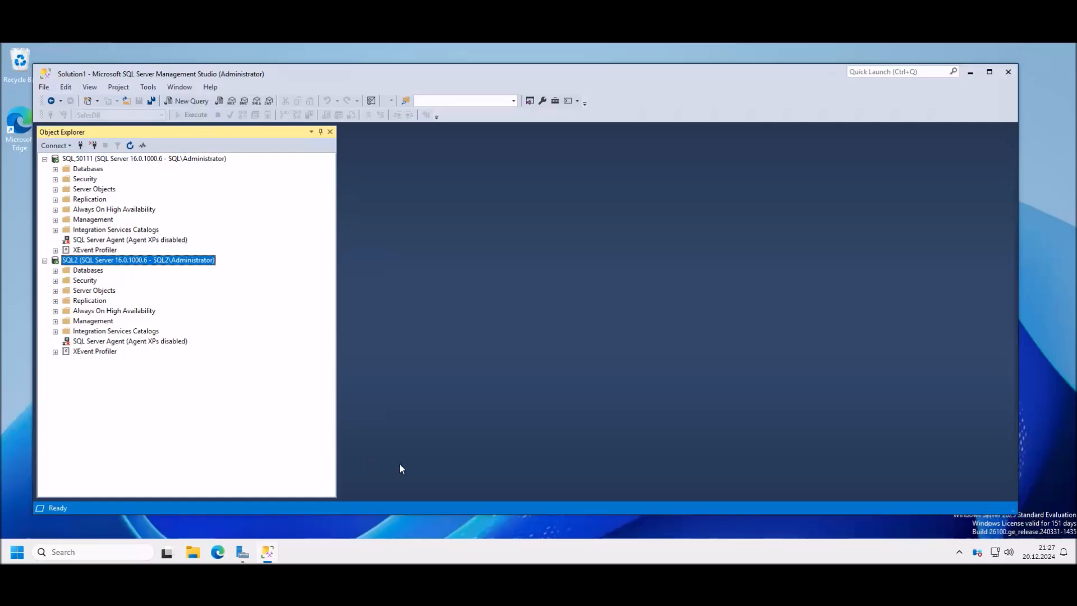
key("alt+Tab")
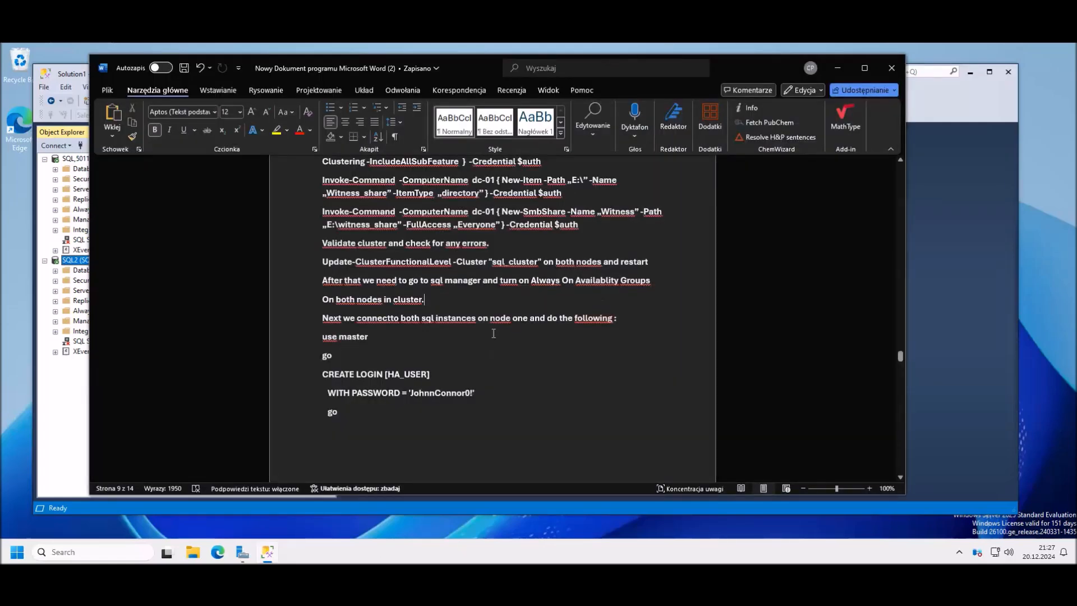
Step: Copy the HA_USER login and SalesDB user script from Word into a new SQL_50111 query
scroll(466, 356, "down", 2)
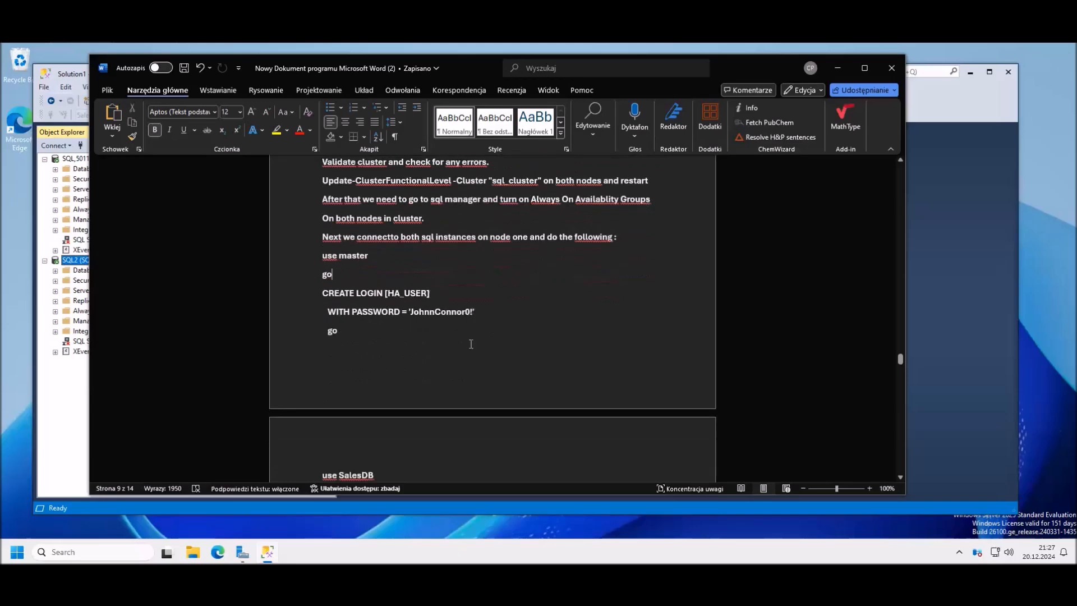
scroll(370, 247, "down", 1)
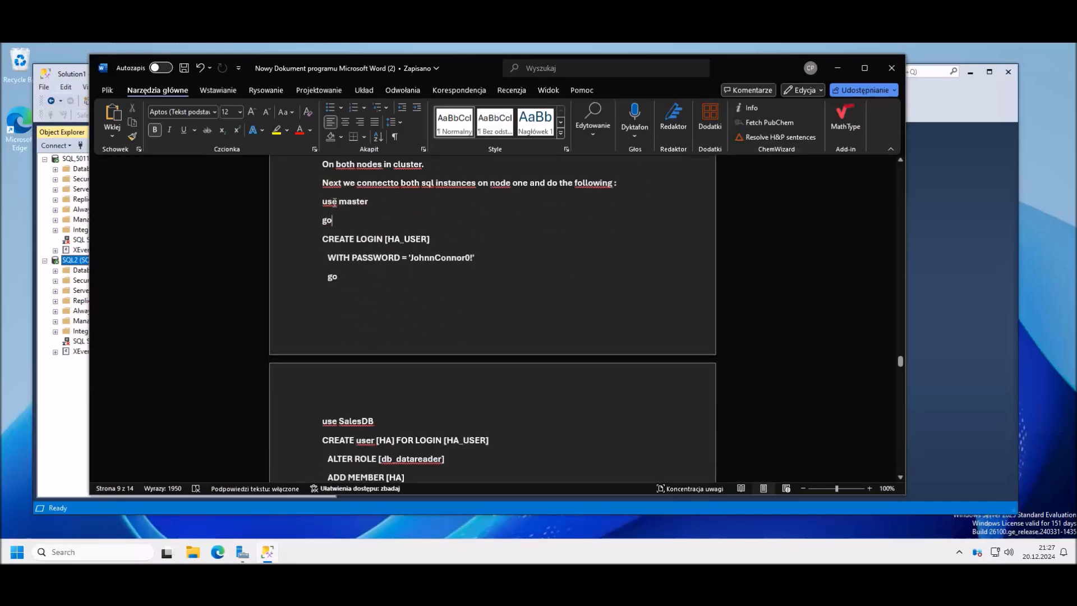
left_click_drag(320, 201, 458, 355)
scroll(467, 334, "down", 3)
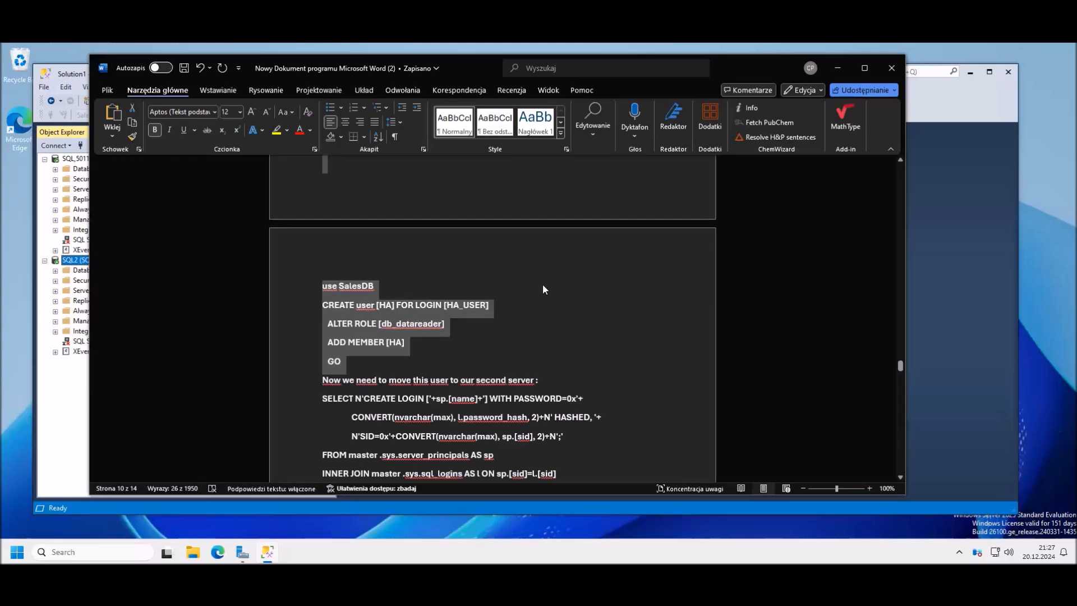
left_click(958, 101)
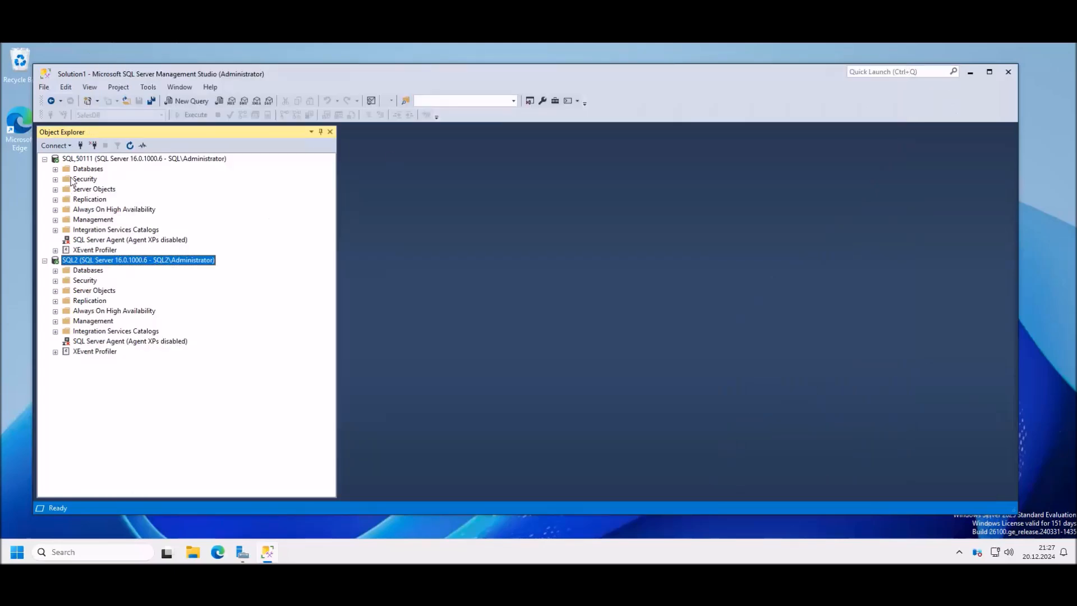
left_click(121, 160)
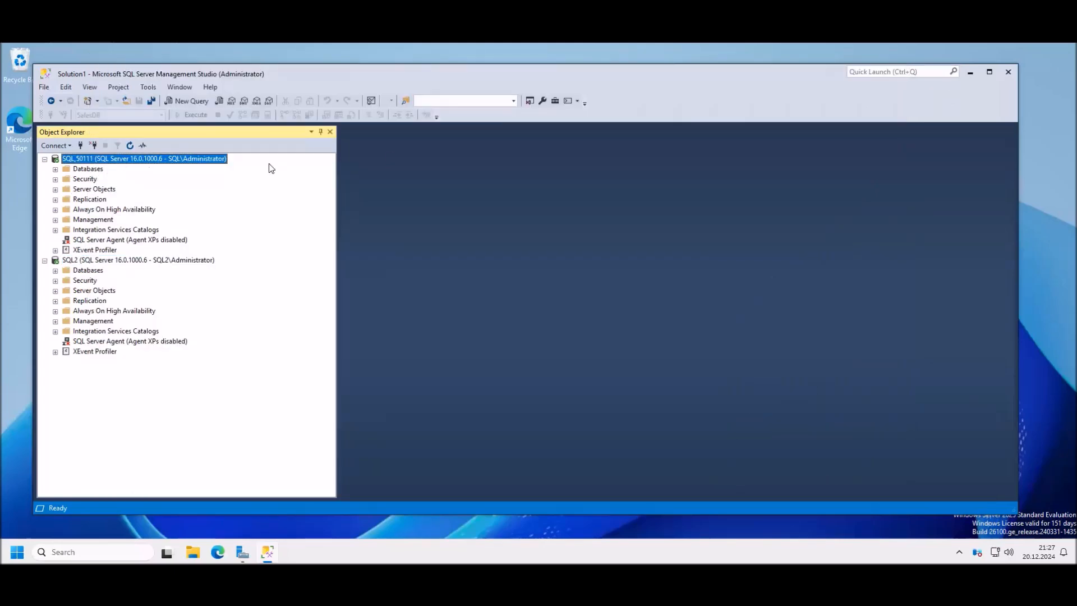
left_click(194, 101)
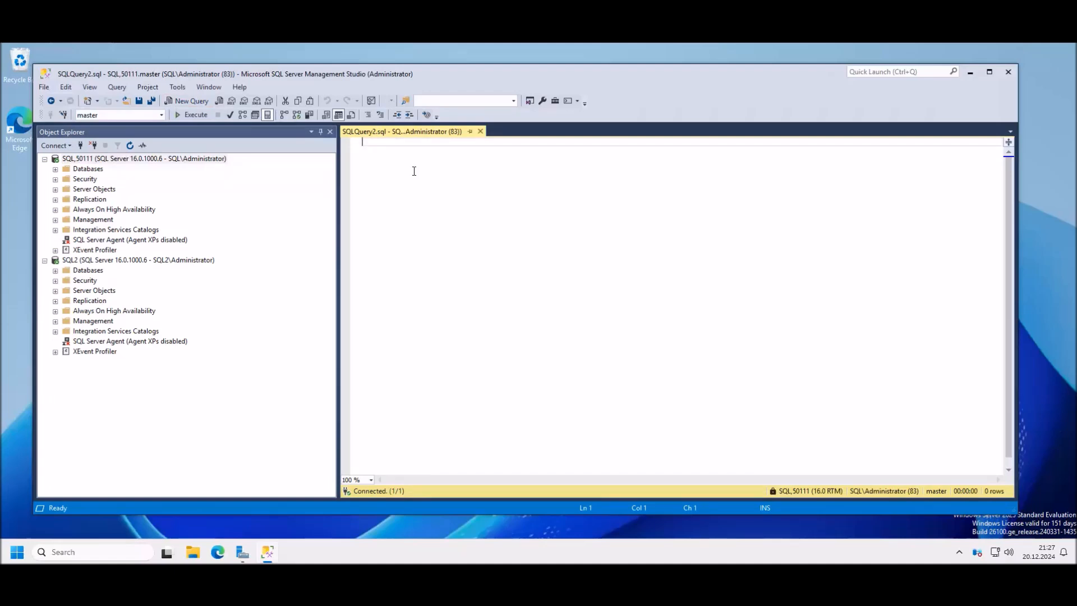
key("ctrl+v")
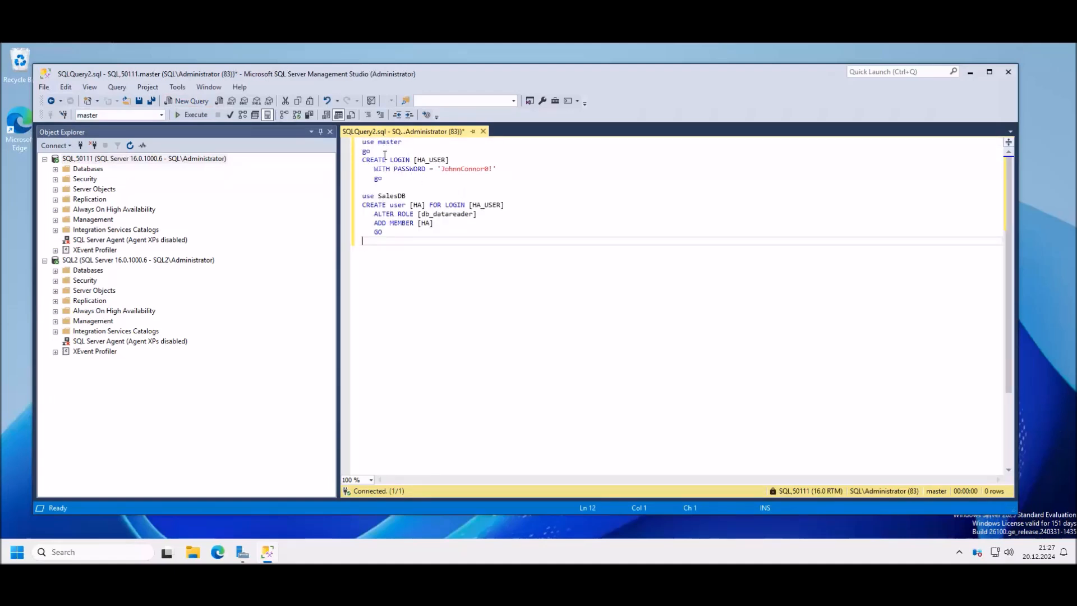
left_click_drag(363, 141, 371, 151)
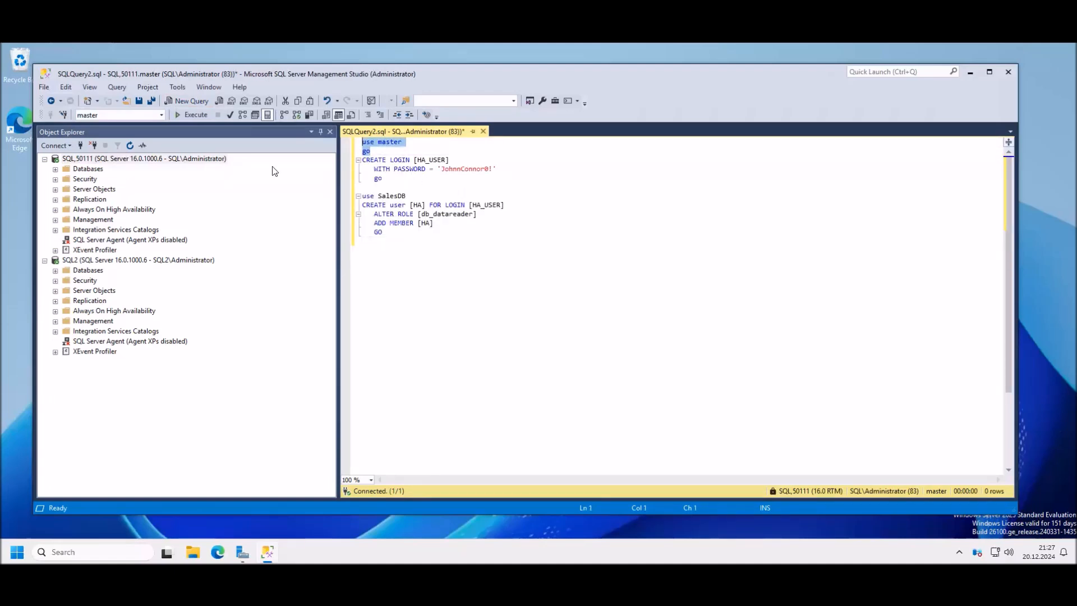
Step: Run the use master and CREATE LOGIN HA_USER batches, then add 'go' after use SalesDB and run it
left_click(195, 116)
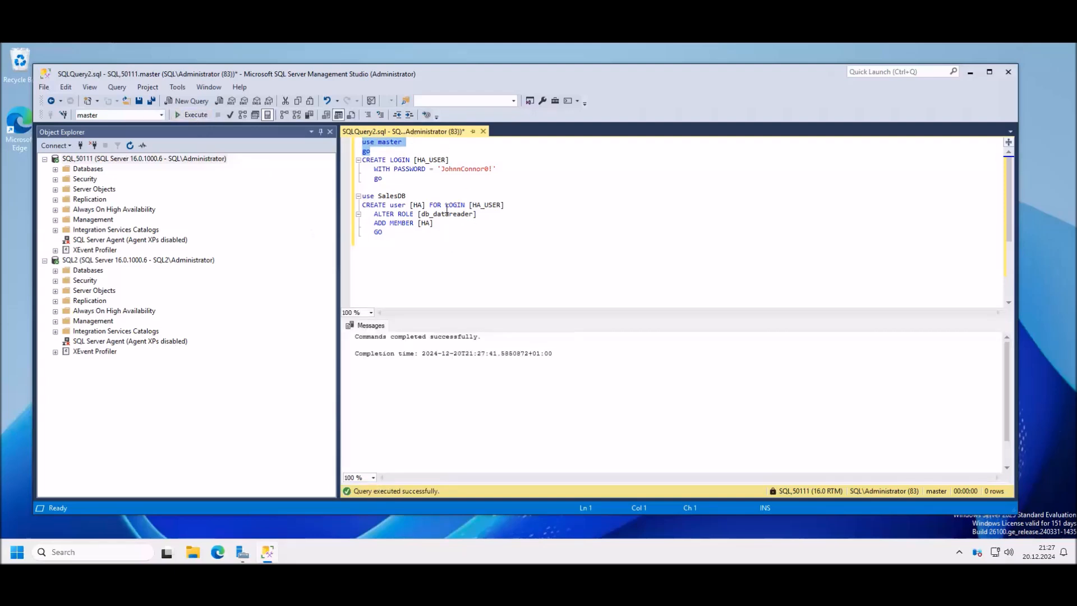
left_click_drag(386, 179, 357, 163)
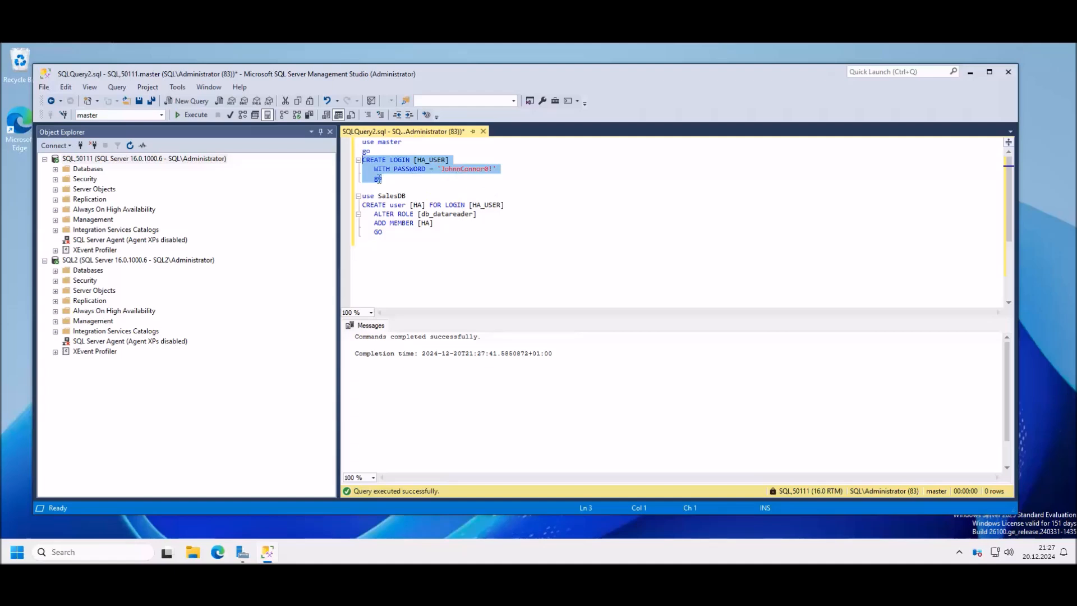
key("F5")
left_click(422, 196)
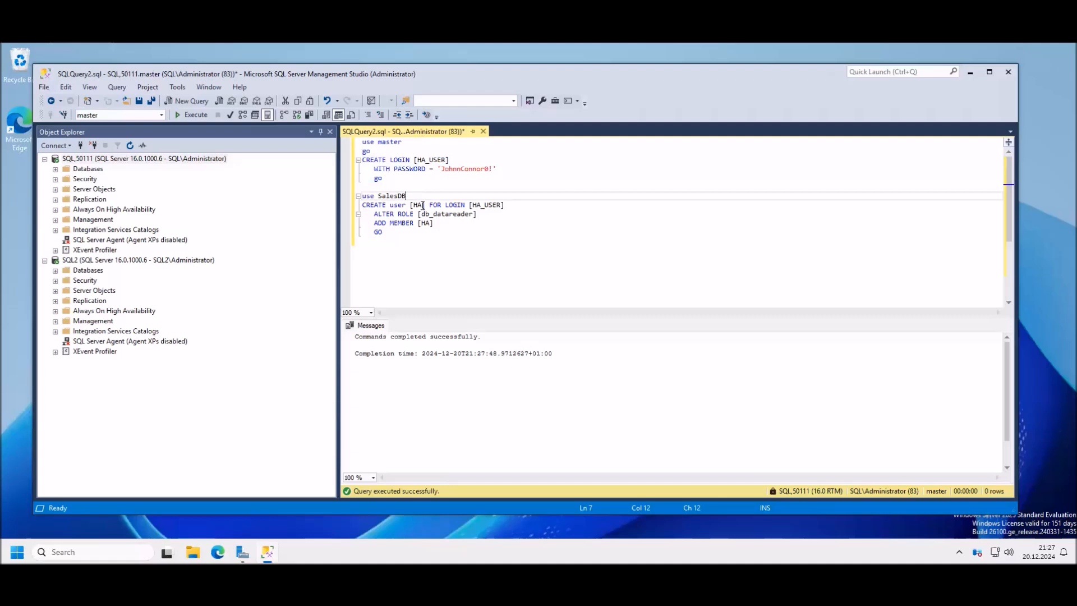
key("Return")
type("go")
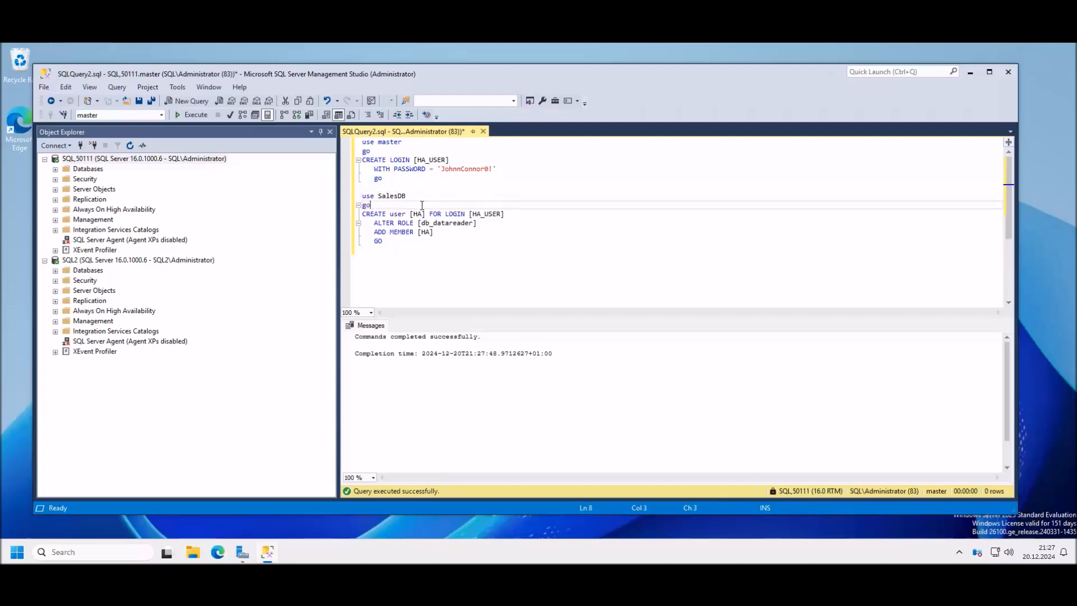
left_click_drag(379, 205, 359, 197)
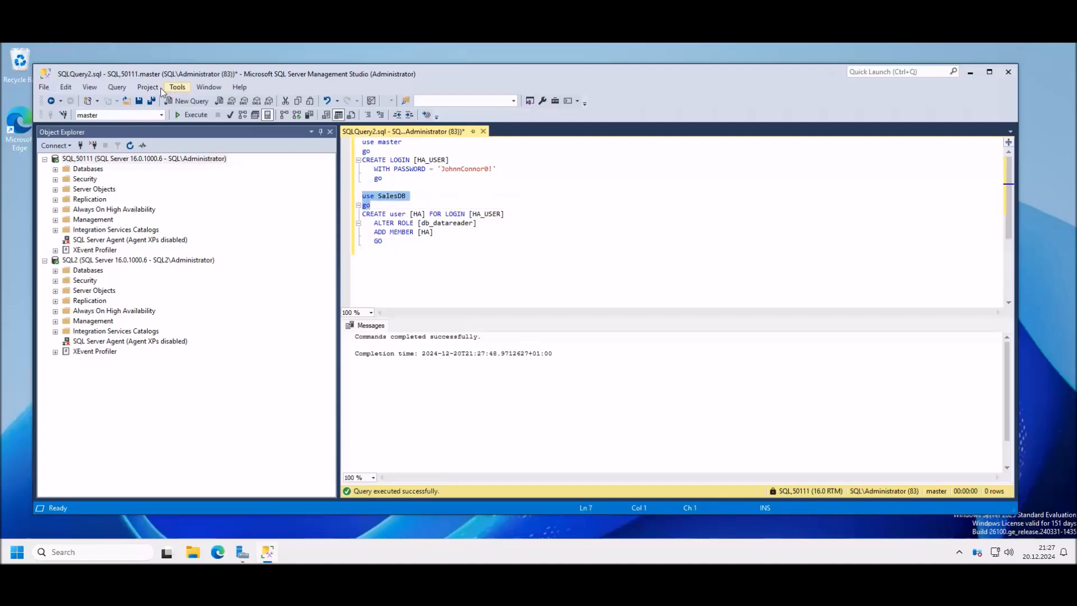
left_click(196, 115)
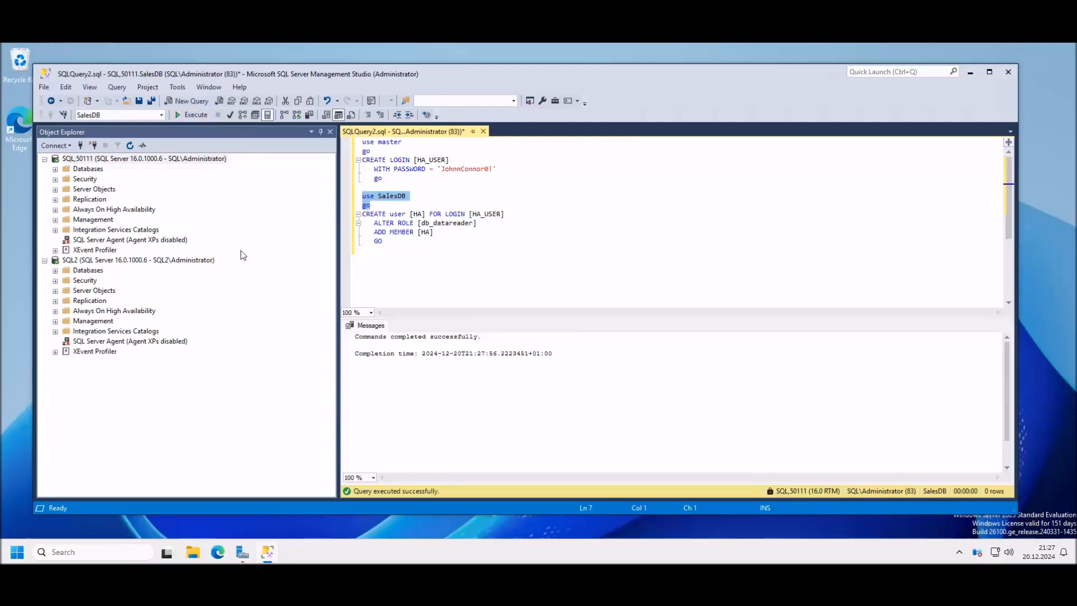
Step: Locate SalesDB in Object Explorer, then run the batch creating user HA in db_datareader
left_click(56, 180)
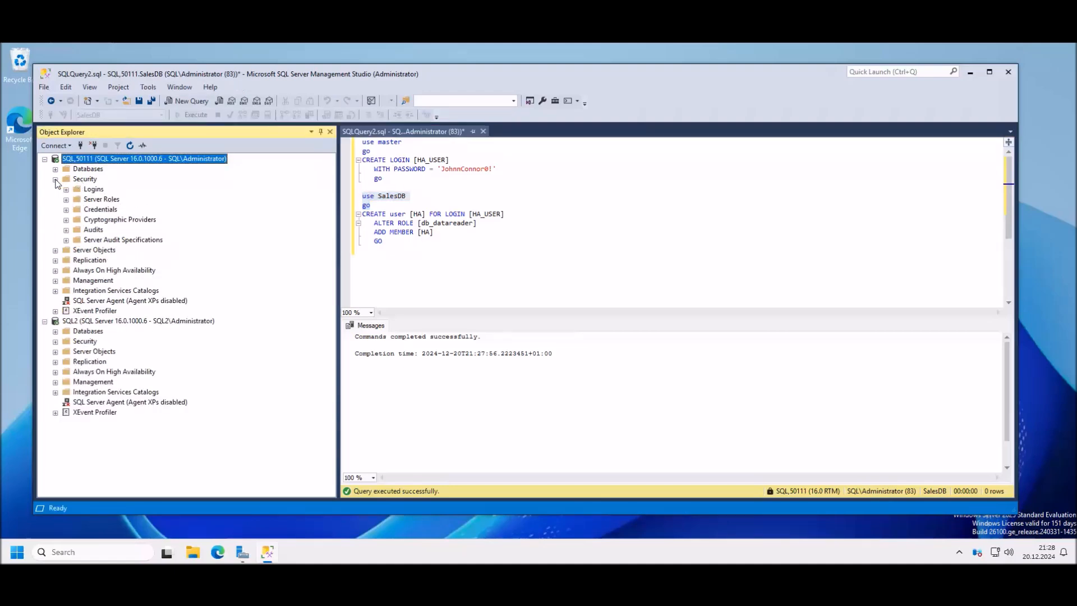
left_click(56, 179)
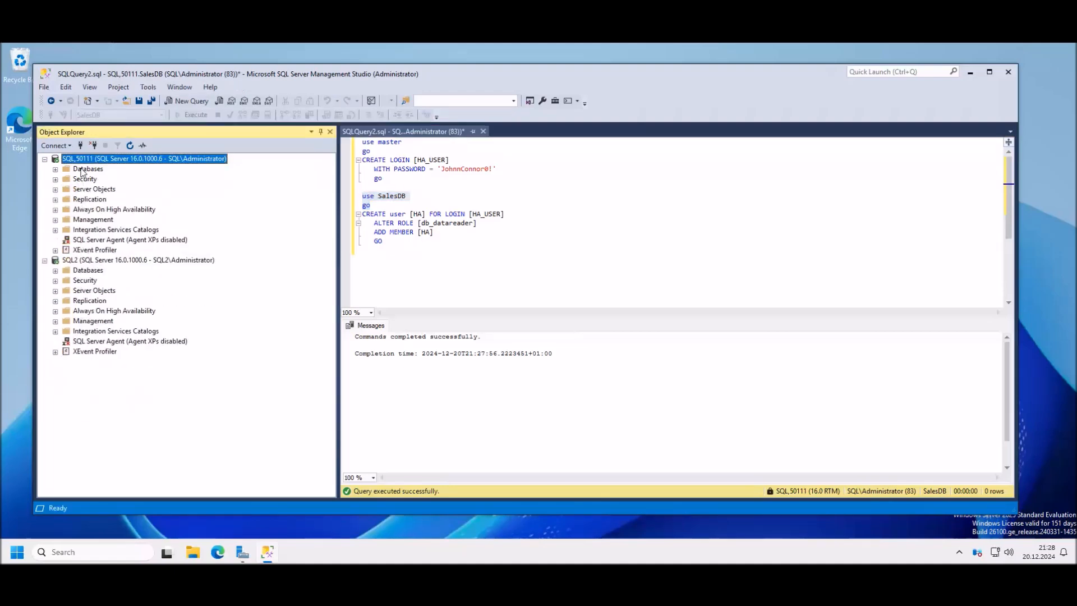
left_click(56, 169)
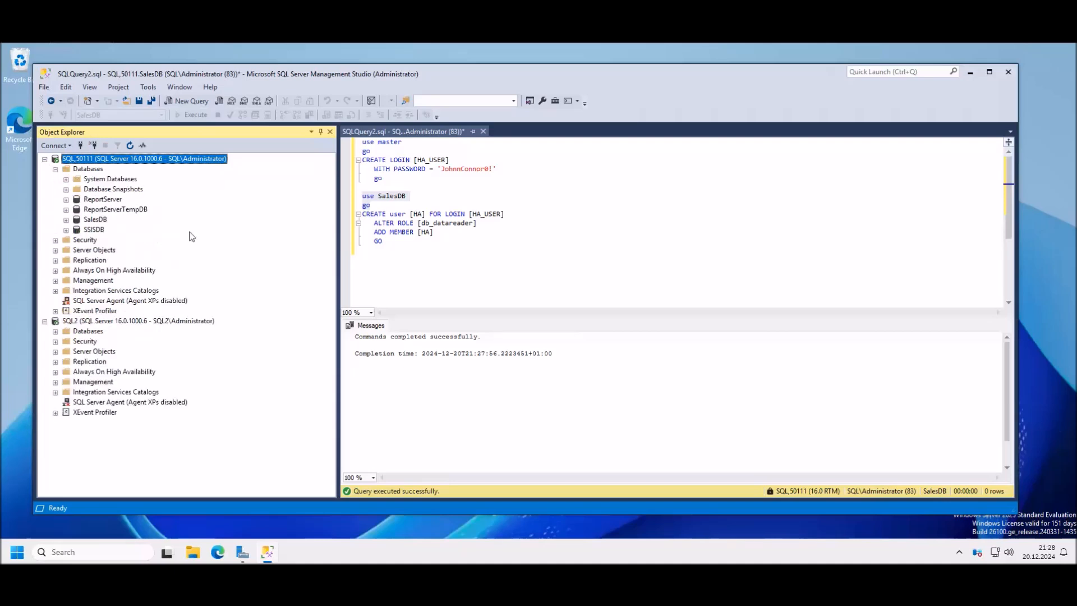
left_click(96, 219)
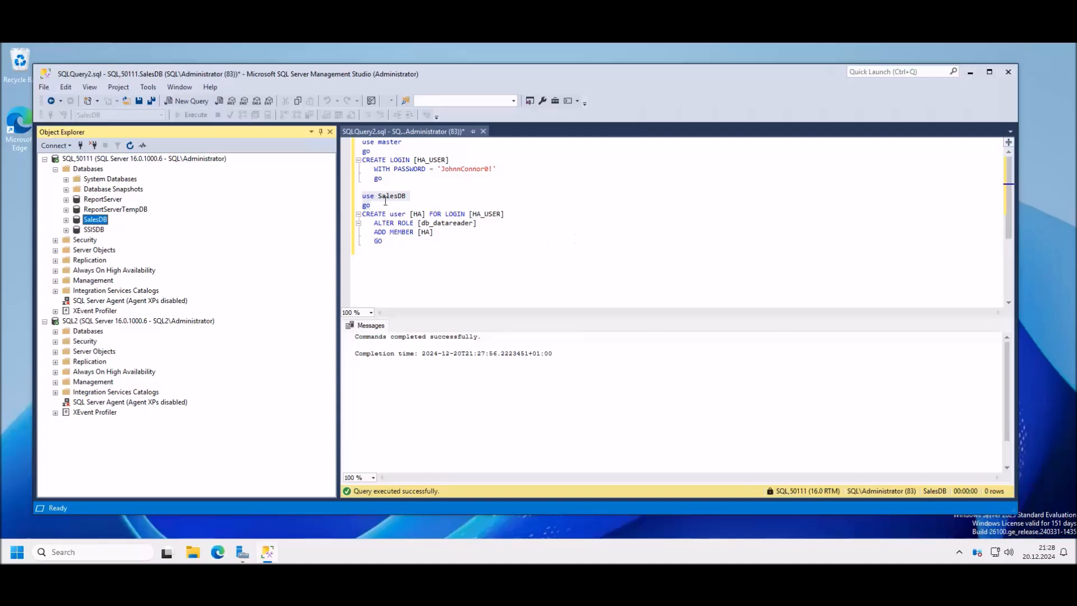
left_click(384, 240)
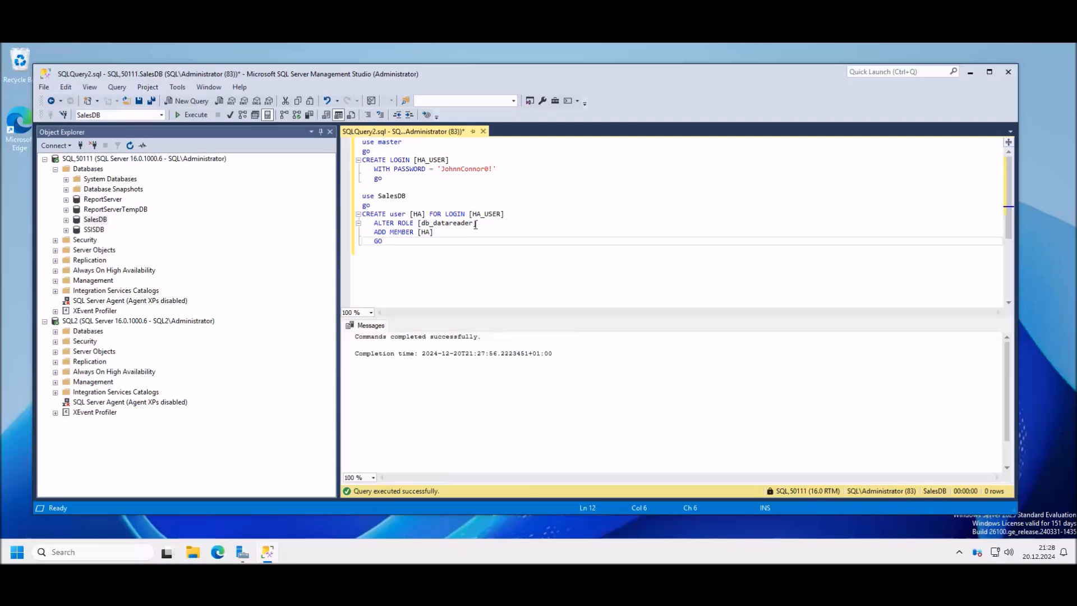
left_click_drag(397, 243, 359, 216)
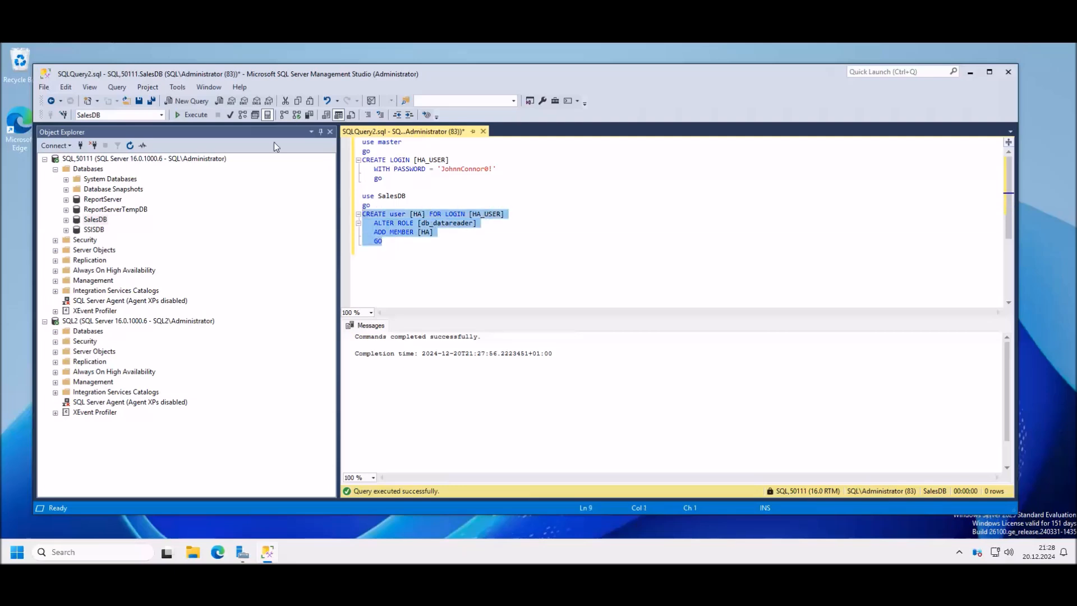
left_click(193, 115)
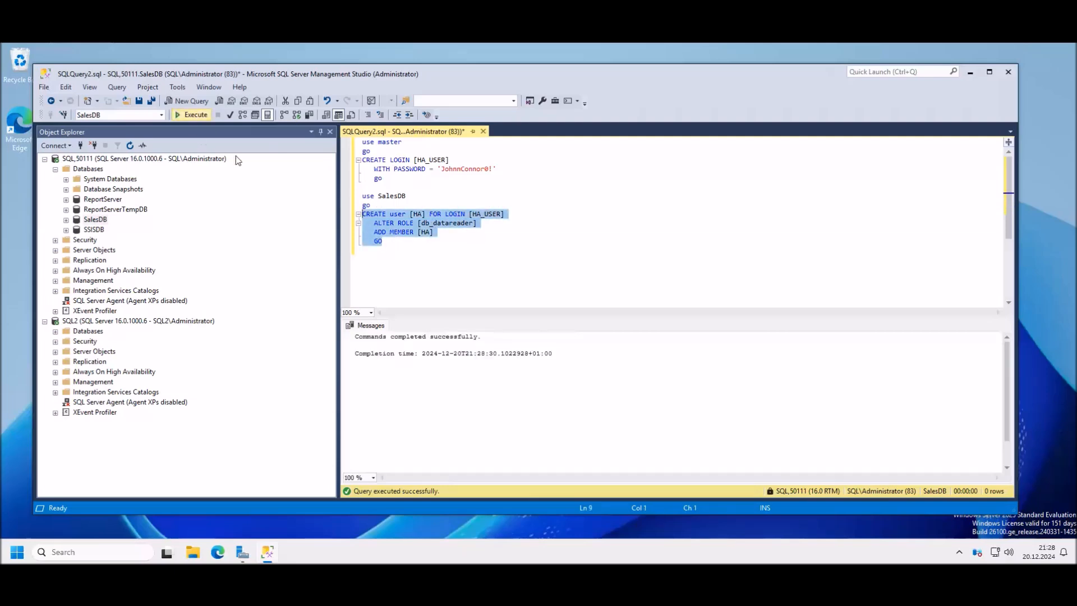
left_click(449, 278)
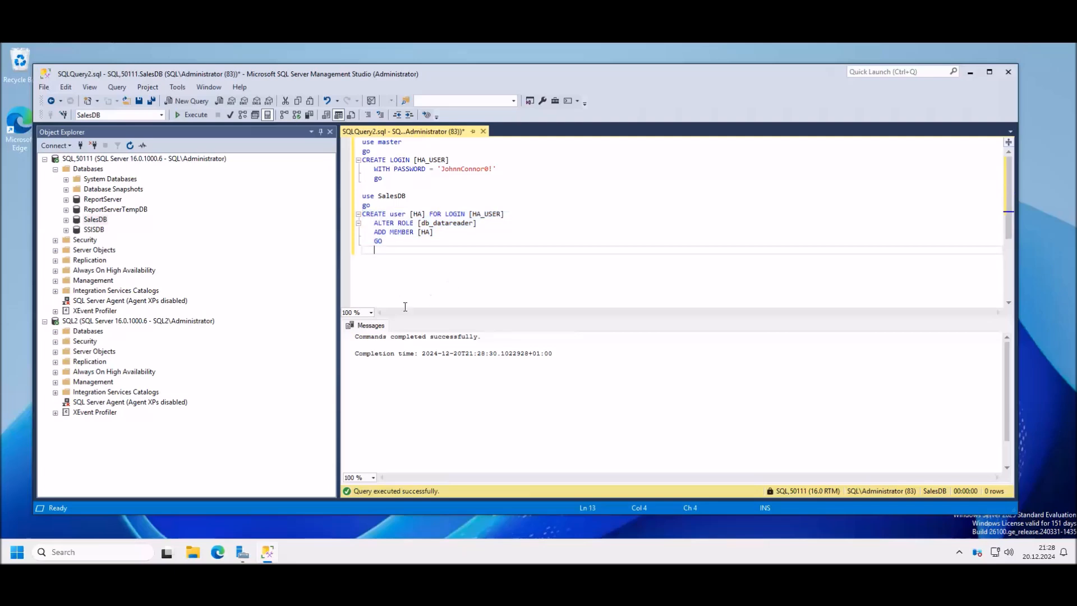
Step: Confirm HA_USER now appears under SQL_50111's Security > Logins
left_click(55, 240)
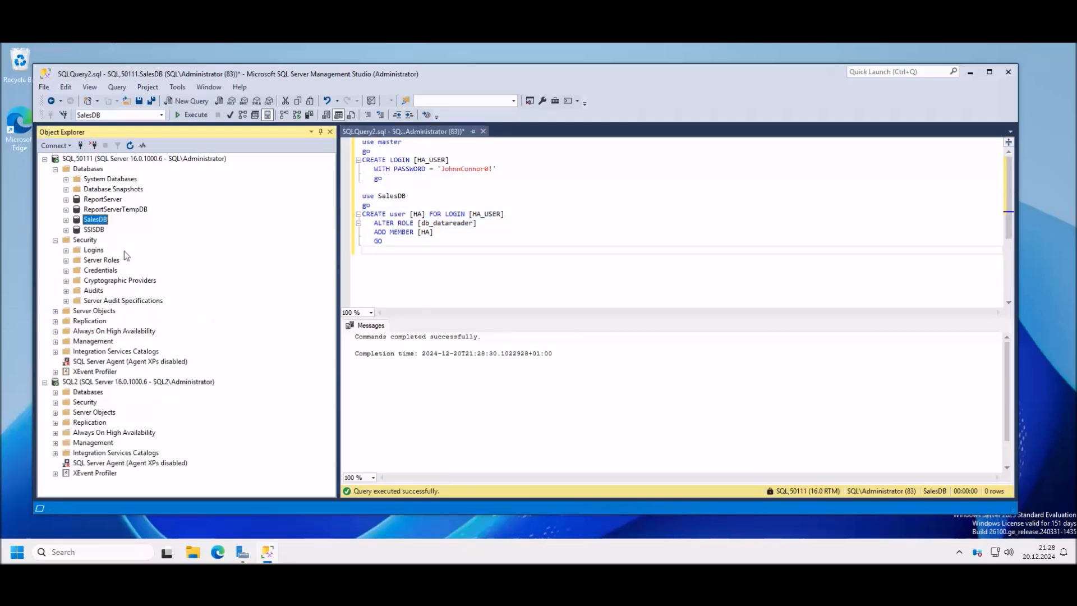
left_click(66, 250)
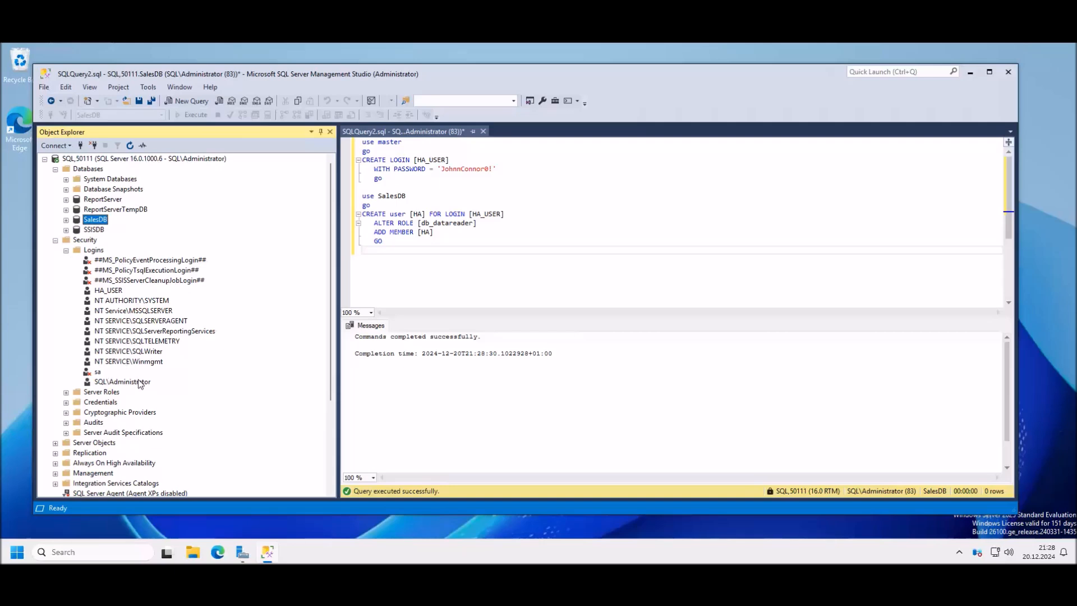
left_click(111, 292)
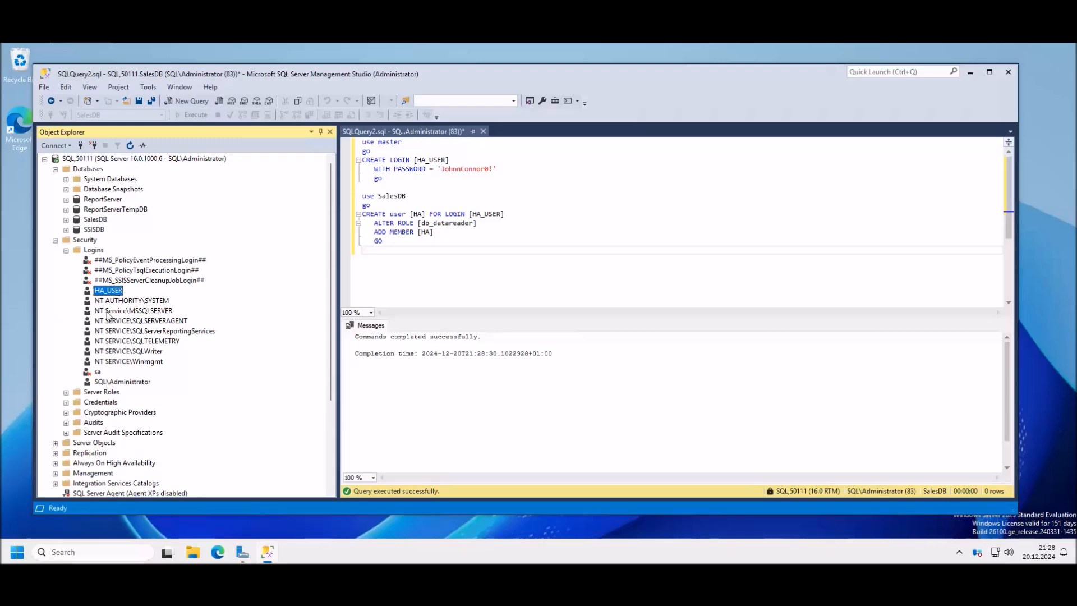
scroll(181, 334, "down", 4)
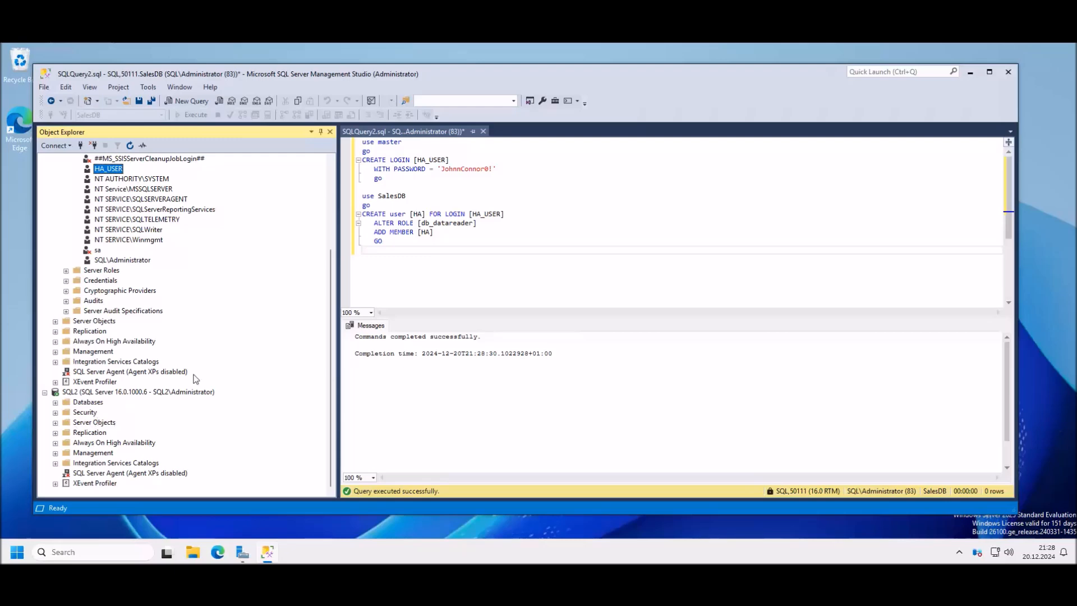
scroll(247, 279, "up", 4)
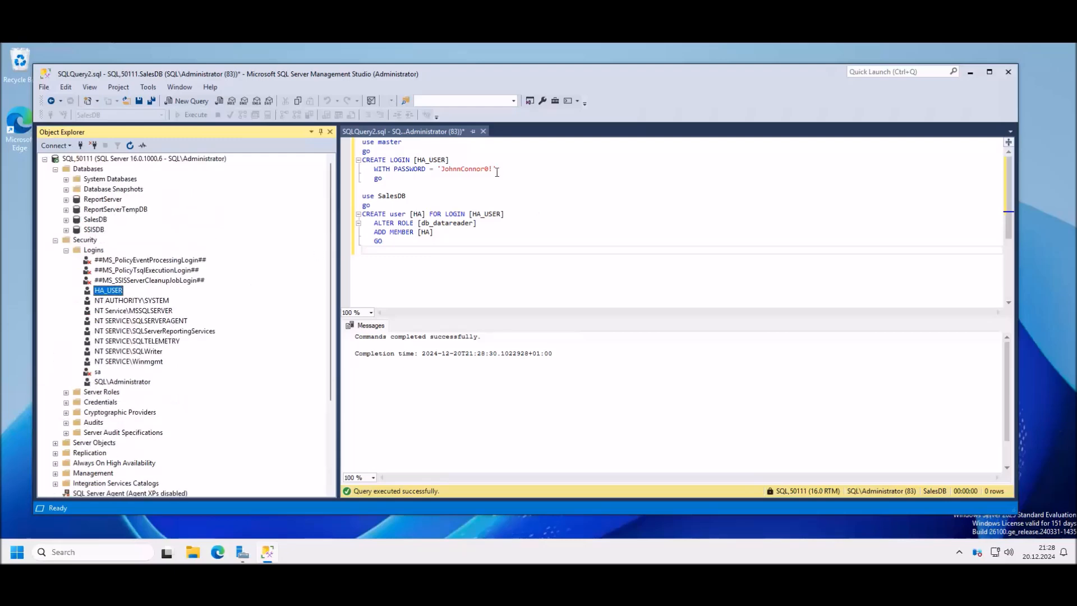
Step: Discard the query script, open a new SQL_50111 query, and switch to the Word notes
left_click(483, 131)
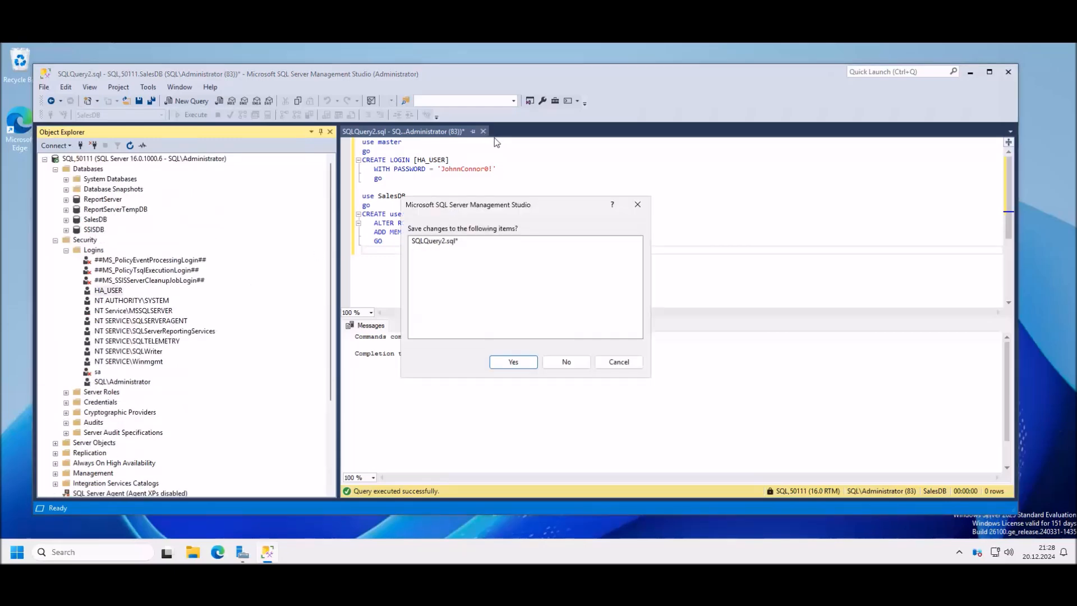
left_click(566, 361)
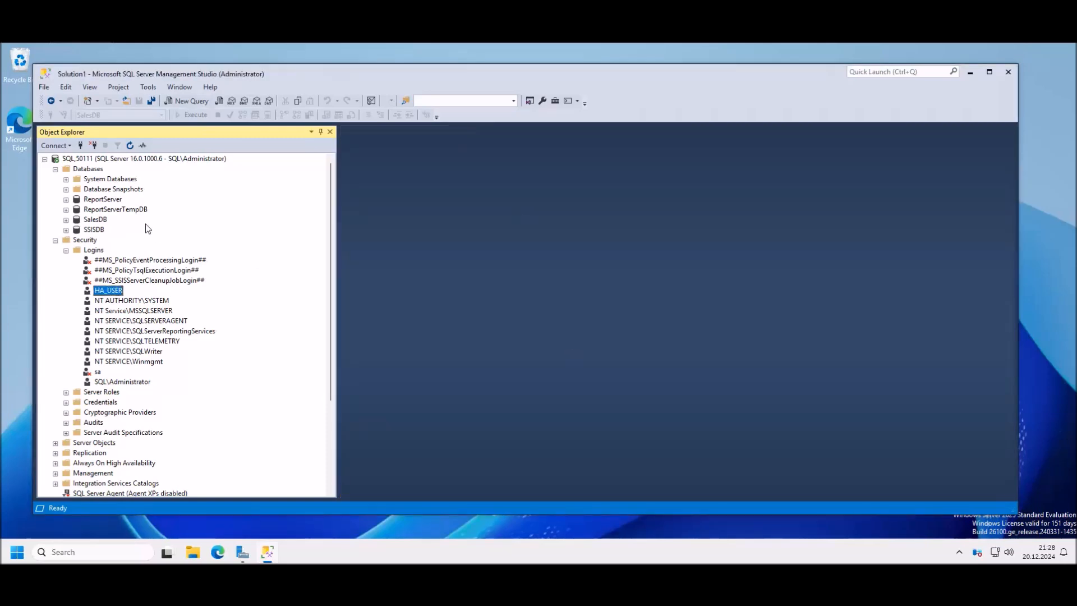
left_click(118, 159)
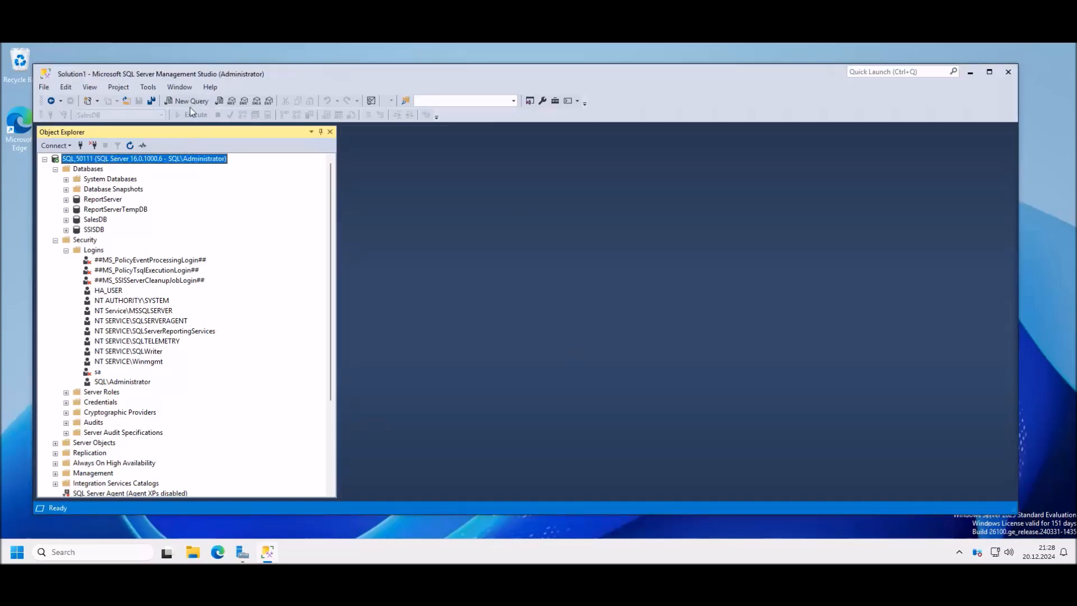
left_click(191, 101)
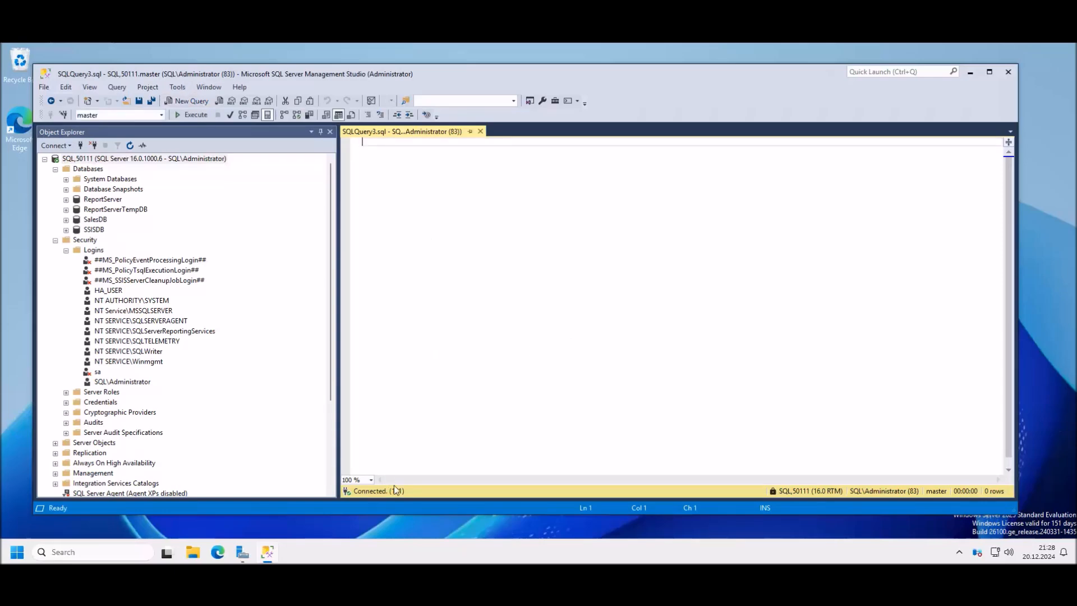
key("alt+Tab")
scroll(531, 307, "down", 3)
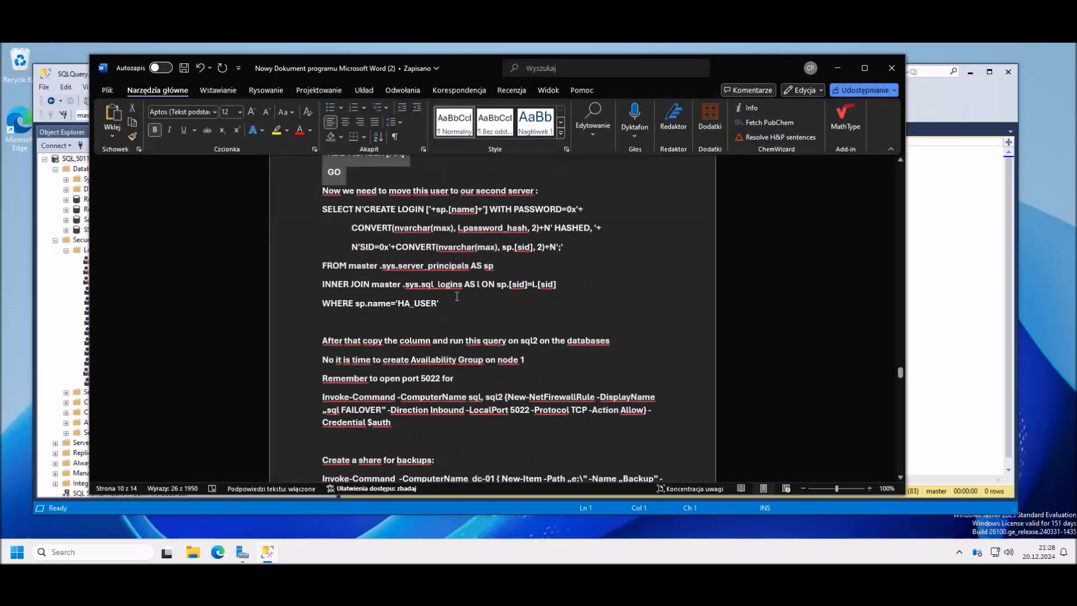
Step: Copy the SELECT N'CREATE LOGIN … generator query from the notes and minimize Word
scroll(451, 314, "up", 1)
left_click_drag(449, 357, 327, 266)
key("ctrl+c")
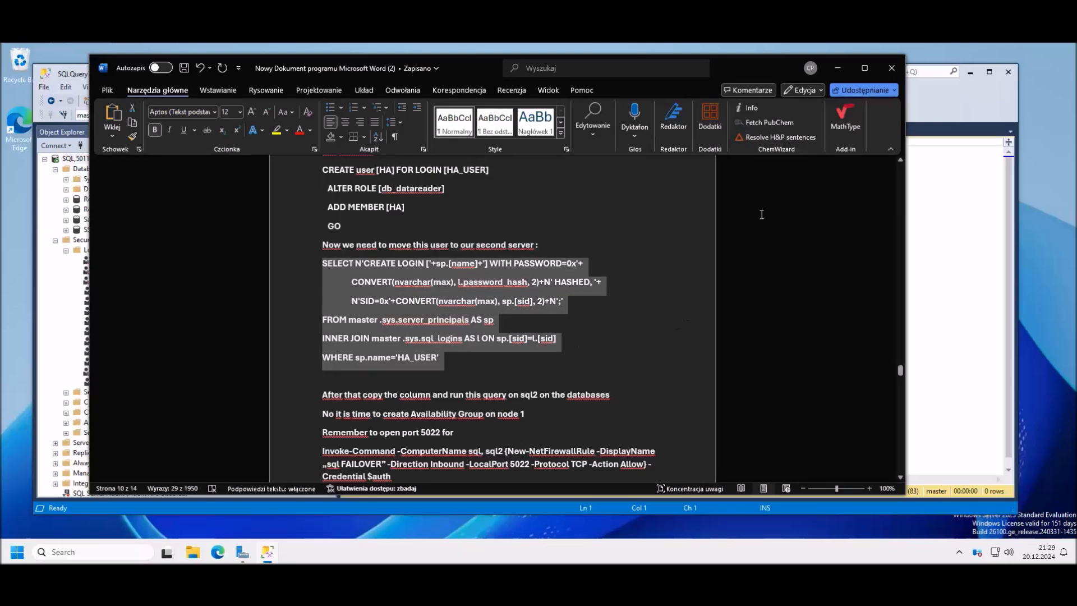
left_click(838, 67)
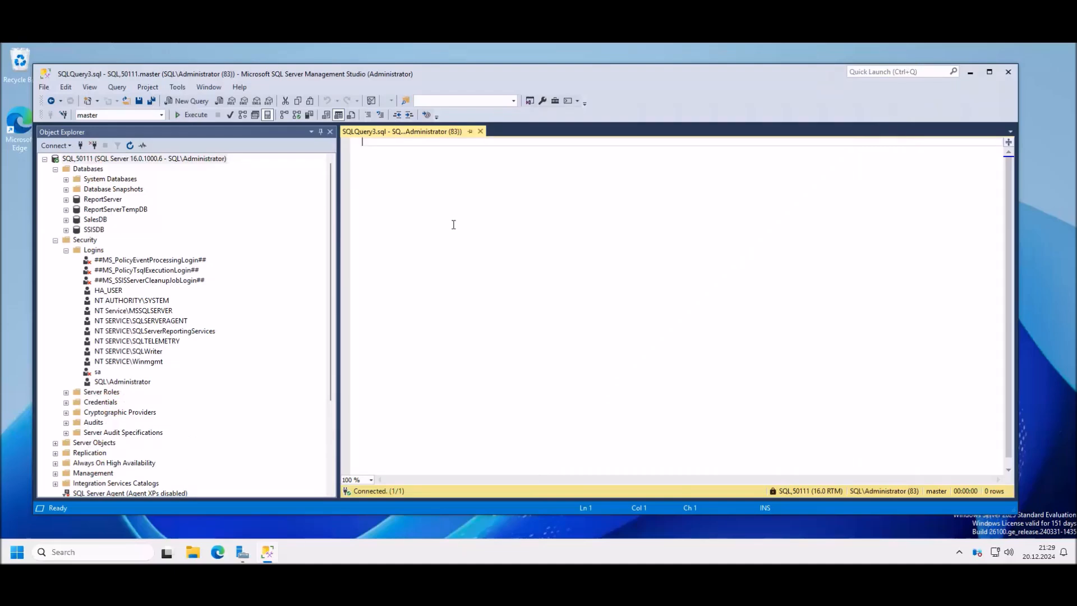
Step: Run the pasted query, copy the generated CREATE LOGIN HA_USER statement, and close SQLQuery3
key("ctrl+v")
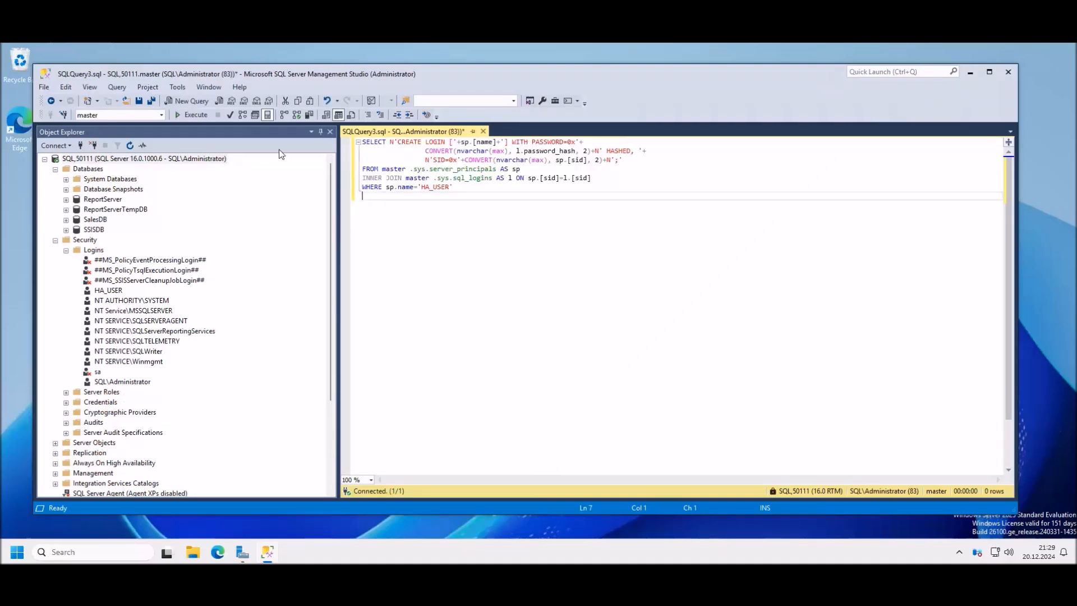
left_click(196, 115)
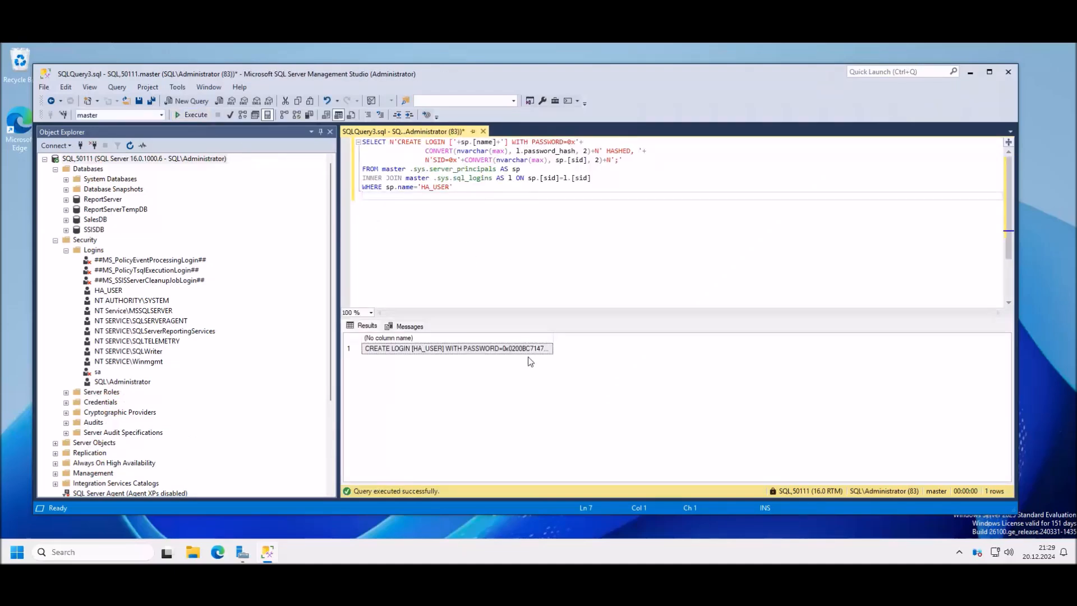
left_click(474, 352)
right_click(477, 352)
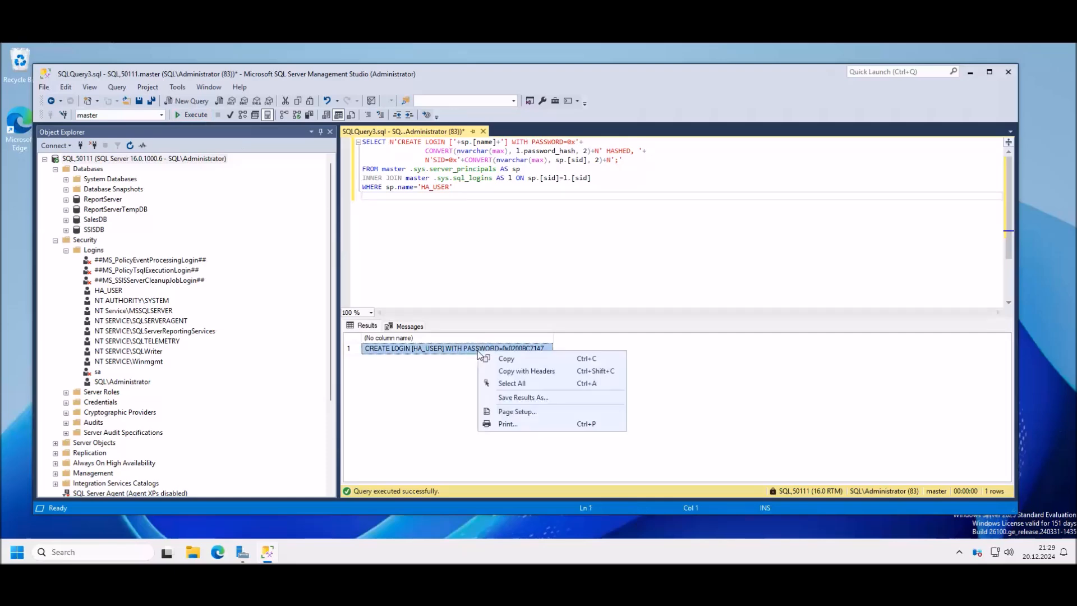
left_click(518, 359)
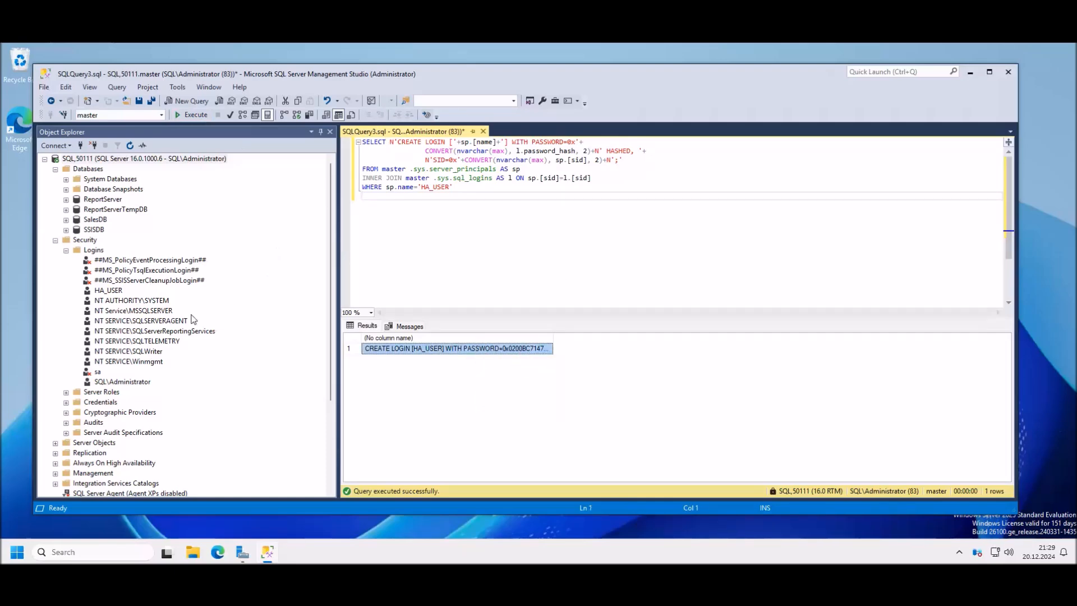
left_click_drag(331, 248, 328, 426)
left_click(89, 402)
left_click(483, 131)
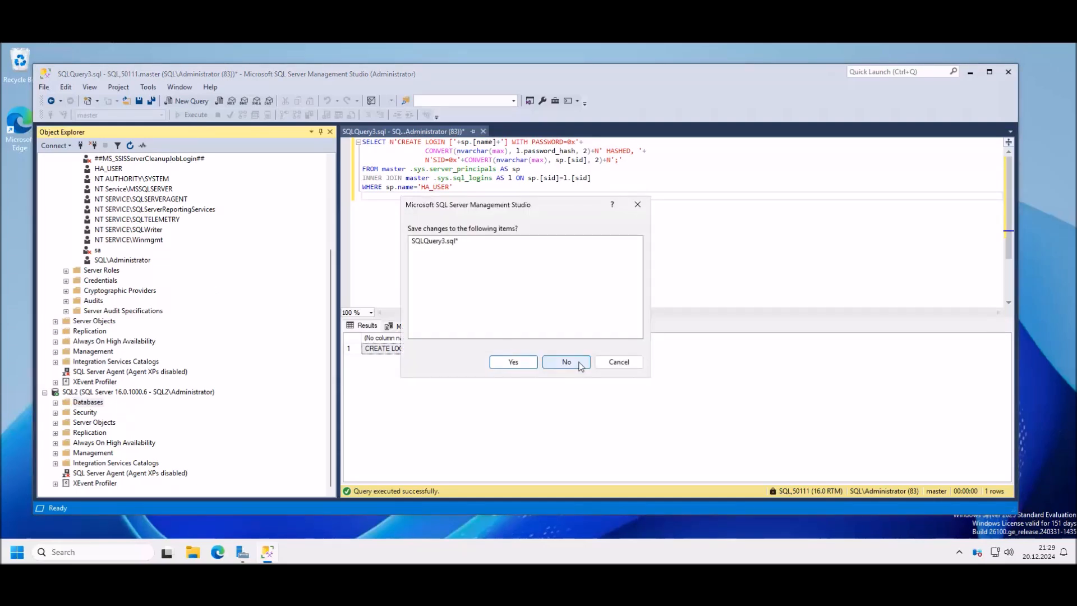
Step: Discard the unsaved query and run the pasted HA_USER CREATE LOGIN statement in a new query on SQL2
left_click(580, 366)
left_click(190, 101)
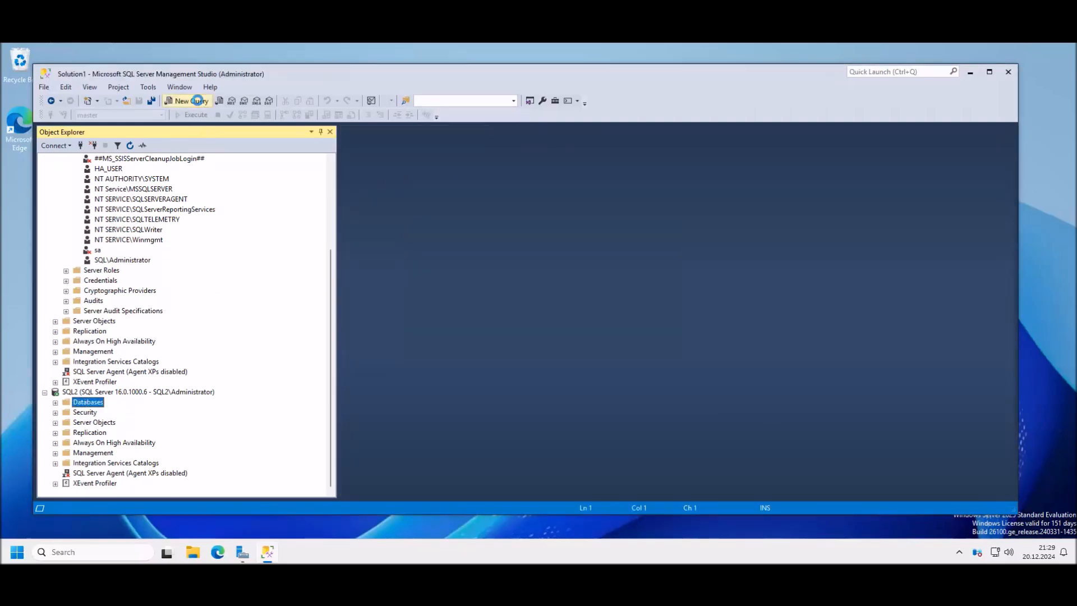
left_click(105, 402)
left_click(433, 204)
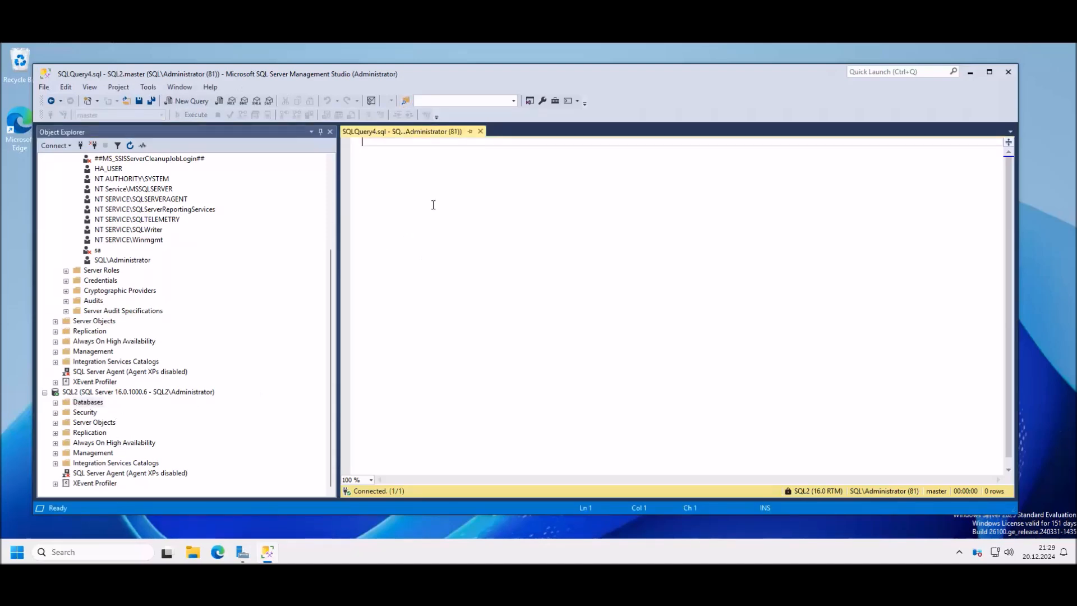
key("ctrl+v")
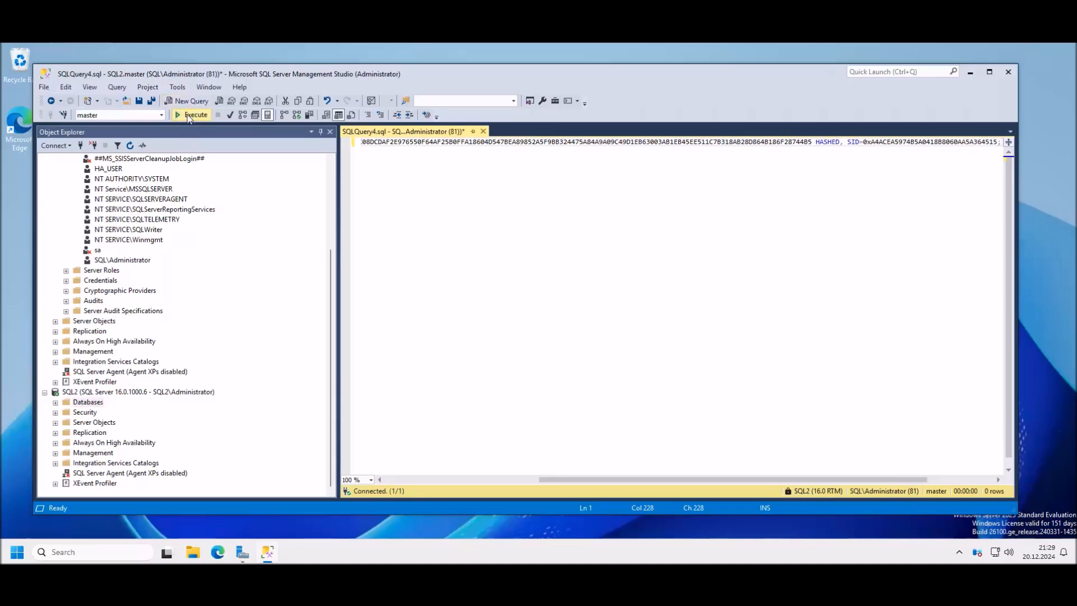
left_click(191, 115)
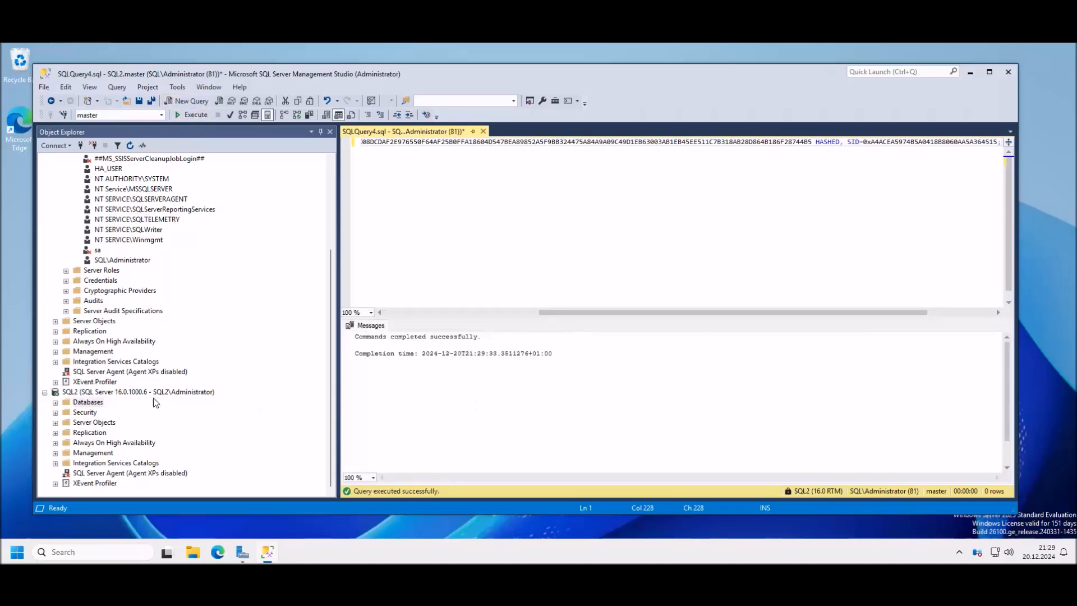
Step: Expand SQL2 > Security > Logins and confirm HA_USER is listed
left_click(57, 416)
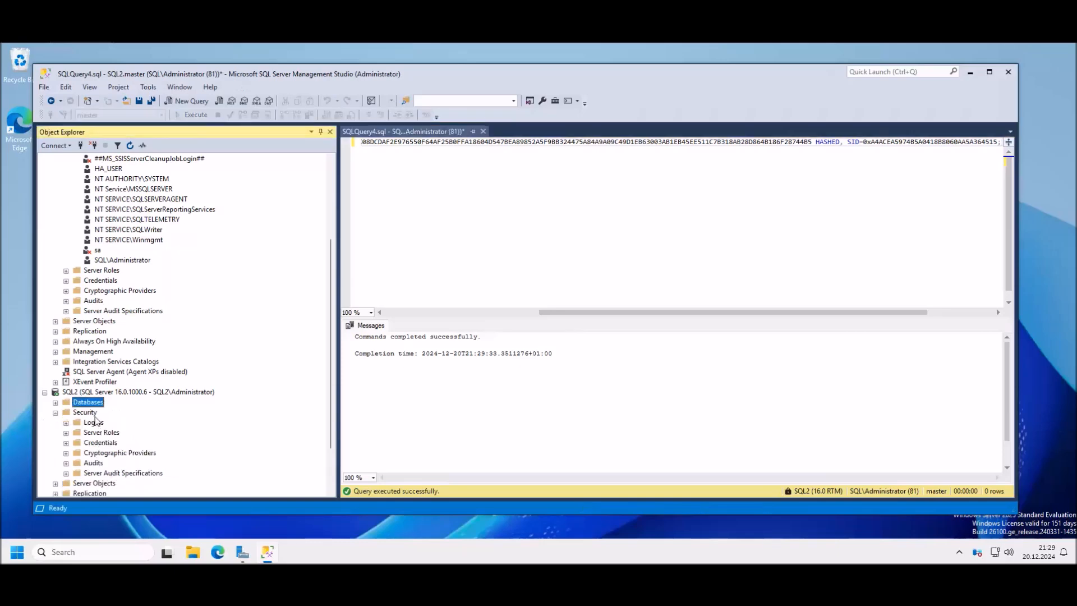
scroll(128, 418, "down", 2)
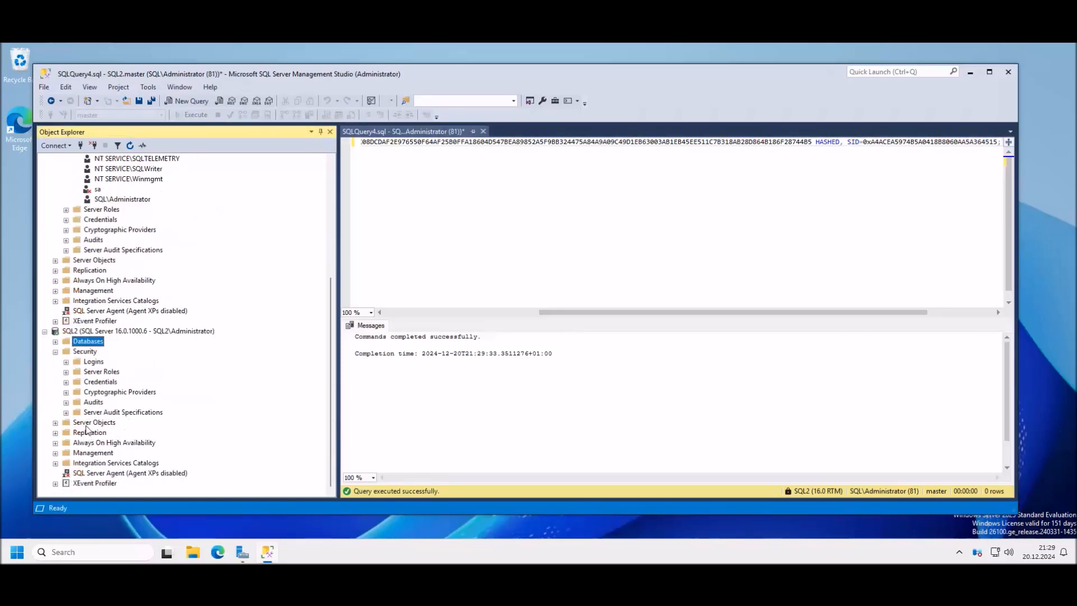
left_click(66, 362)
scroll(142, 437, "down", 1)
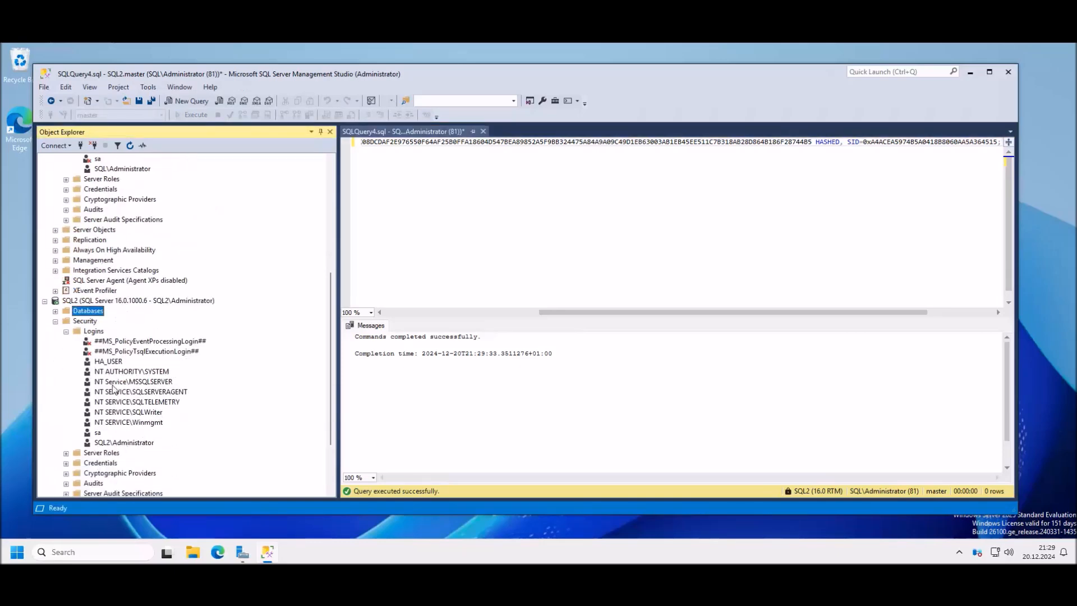
left_click(117, 361)
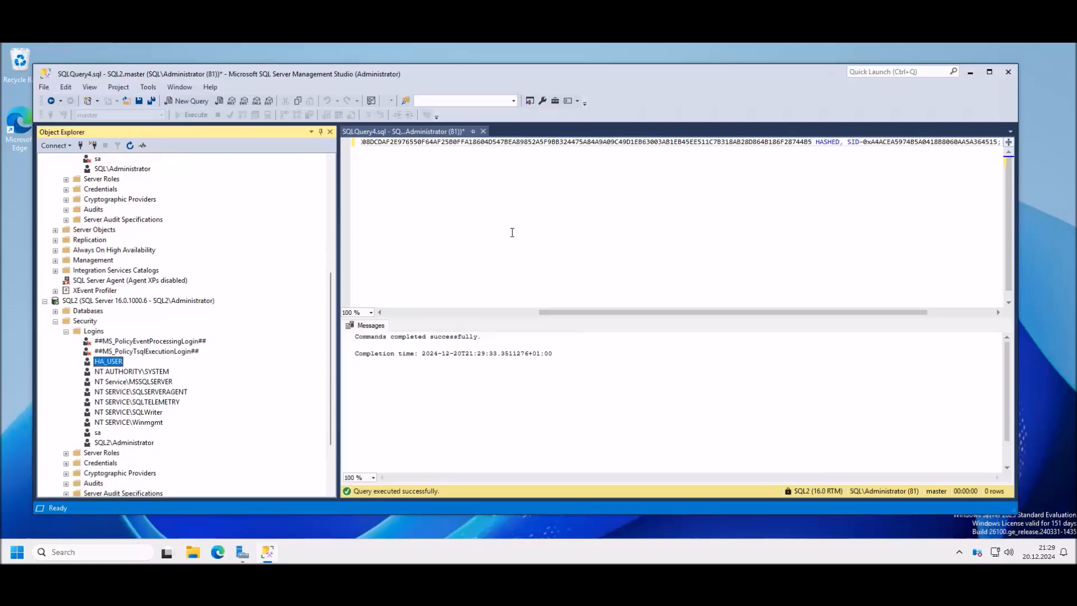
scroll(189, 268, "up", 7)
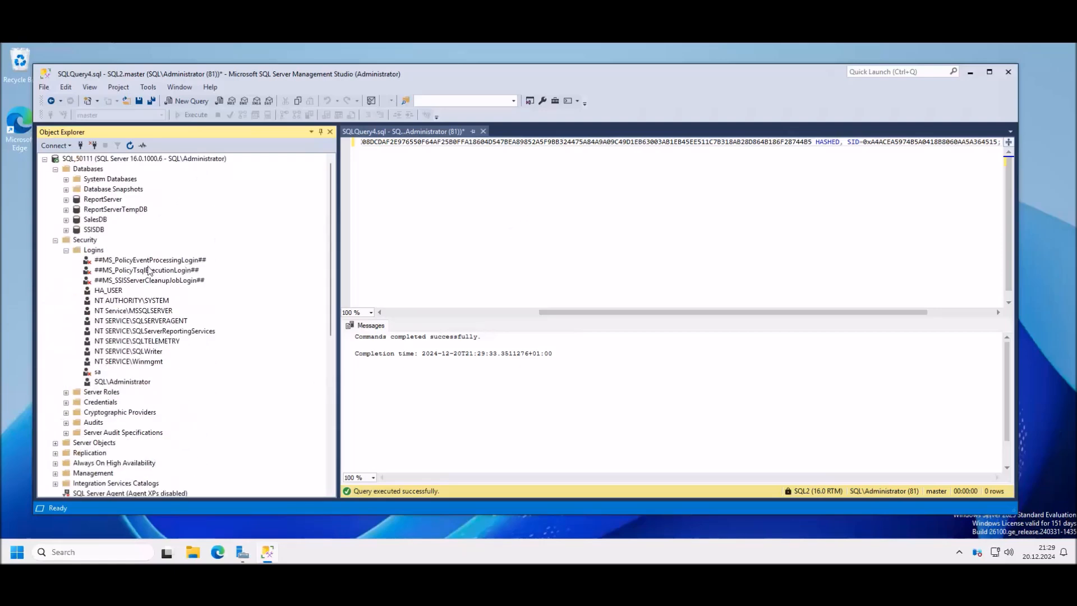
scroll(79, 432, "down", 5)
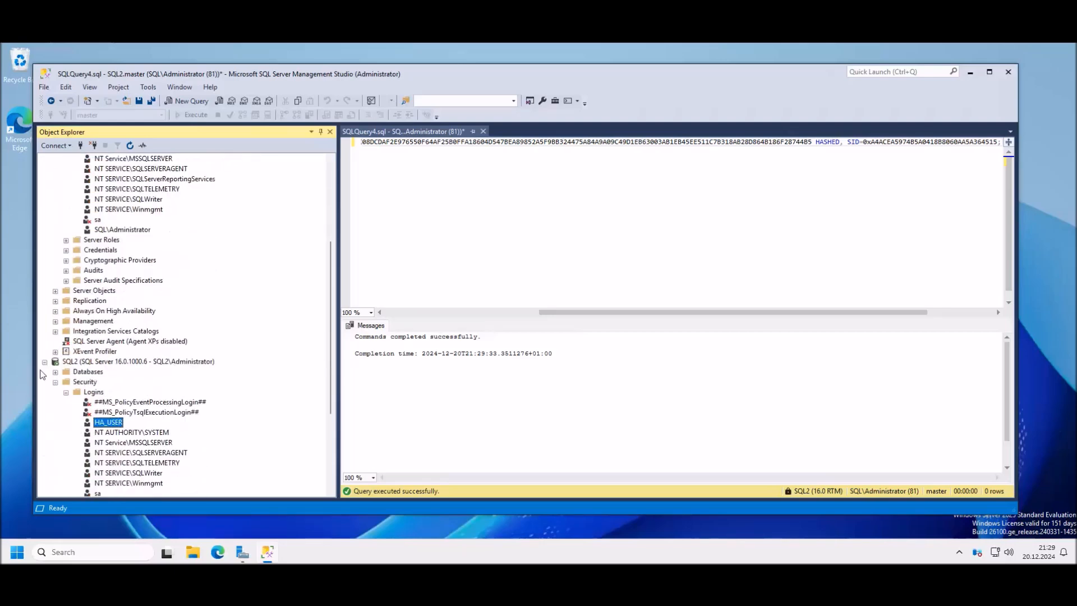
Step: Collapse the SQL2 tree and SQL_50111's Security folder in Object Explorer
left_click(45, 362)
scroll(54, 166, "up", 1)
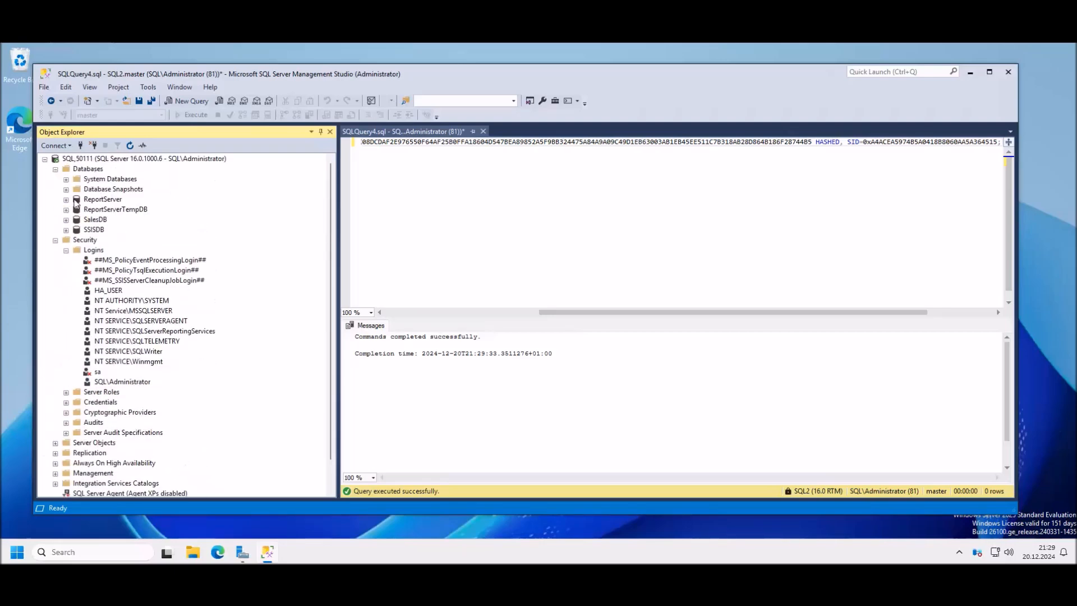
left_click(44, 160)
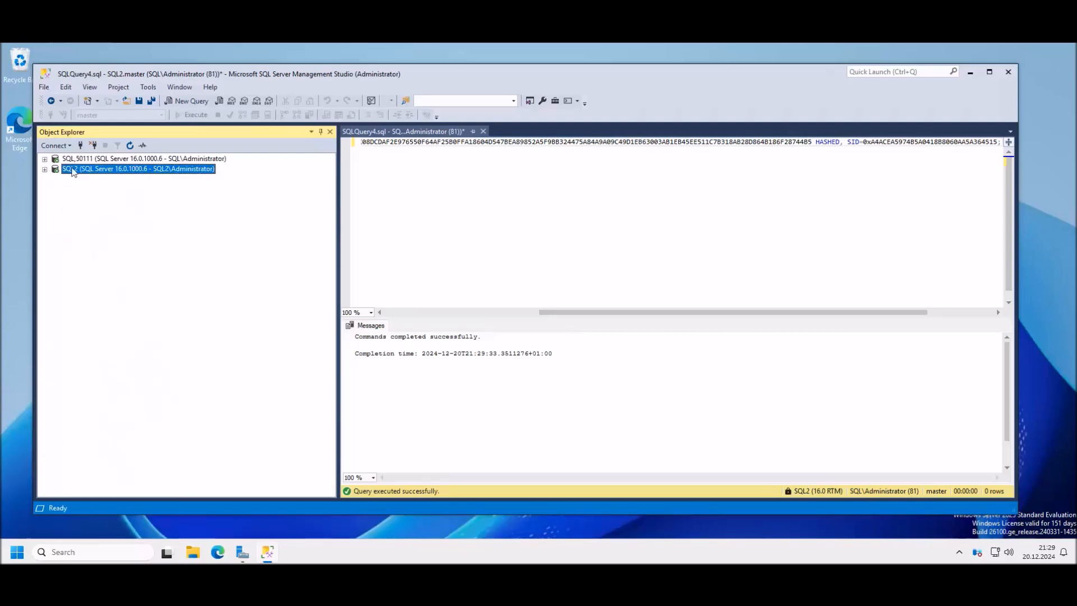
left_click(45, 160)
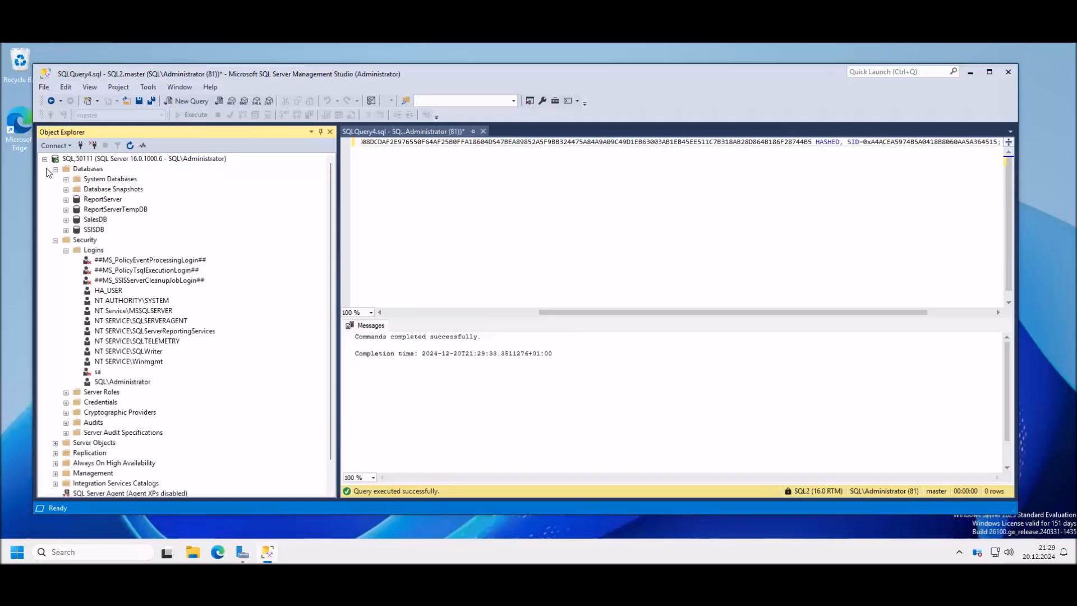
left_click(55, 240)
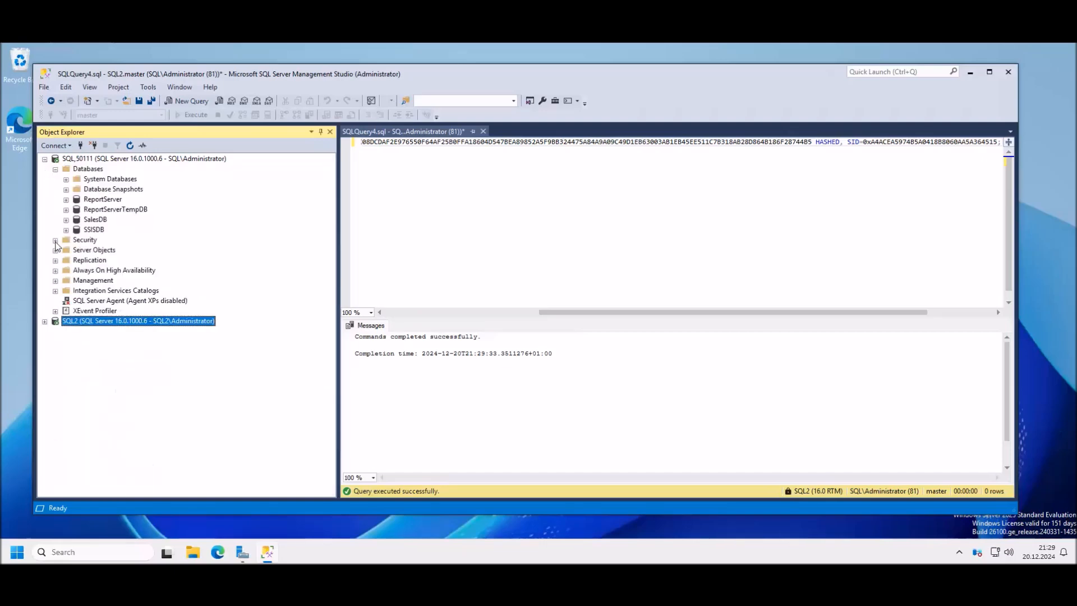
Step: Expand the SQL2 server tree, read the next step in the Word notes, then minimize Word
left_click(44, 321)
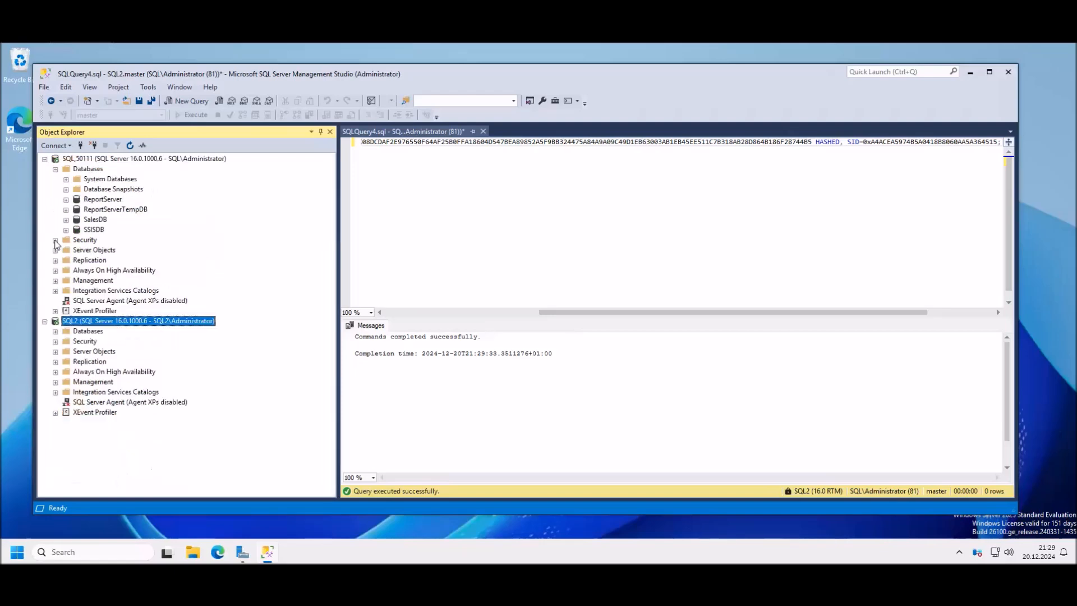
left_click(735, 234)
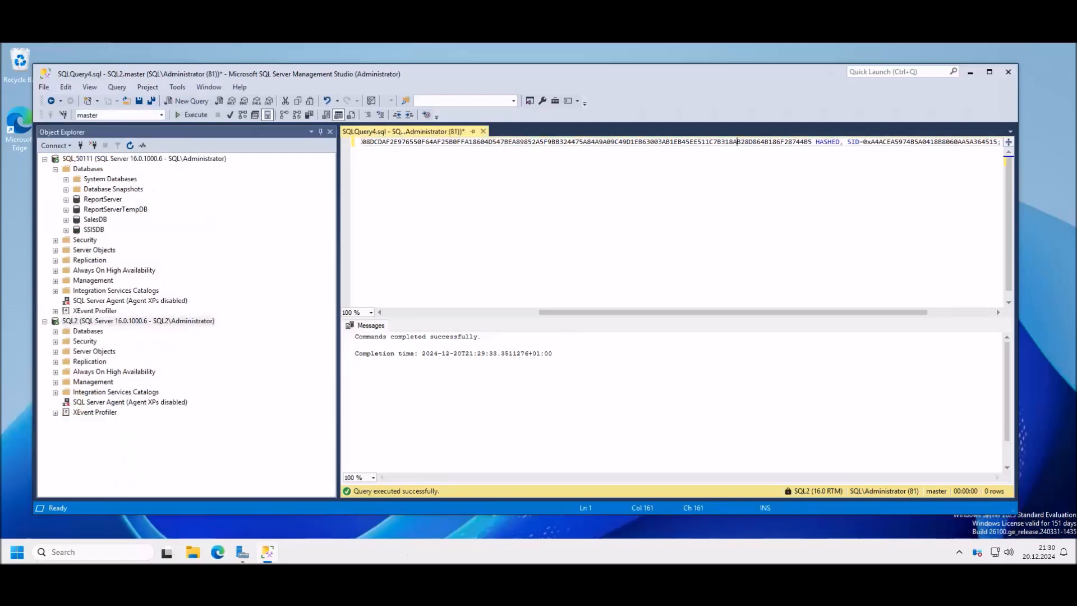
key("alt+Tab")
left_click(622, 306)
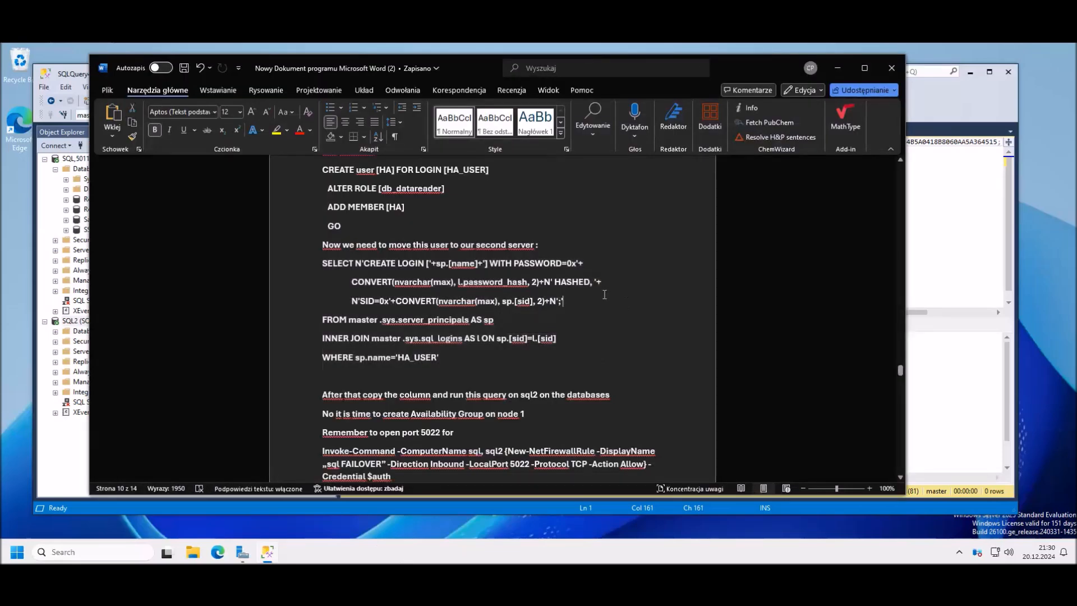
scroll(602, 295, "down", 1)
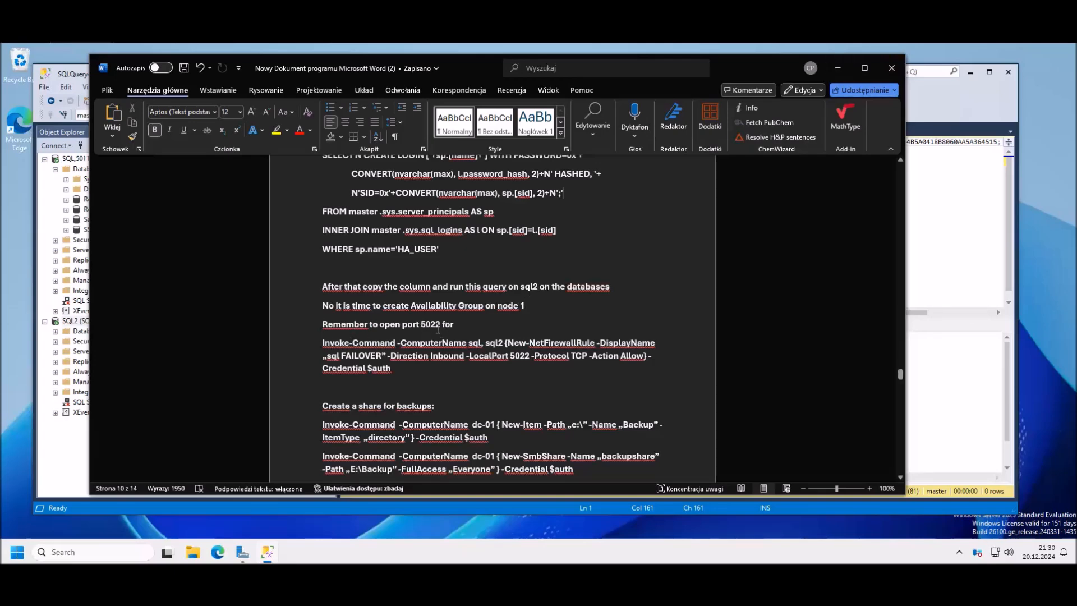
left_click(839, 68)
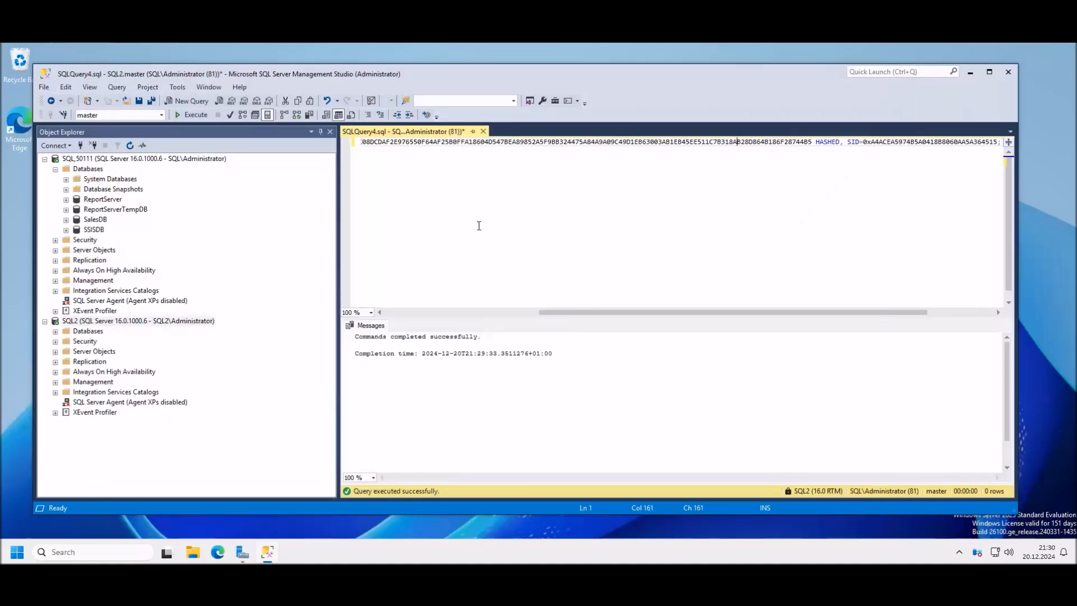
left_click_drag(477, 77, 486, 75)
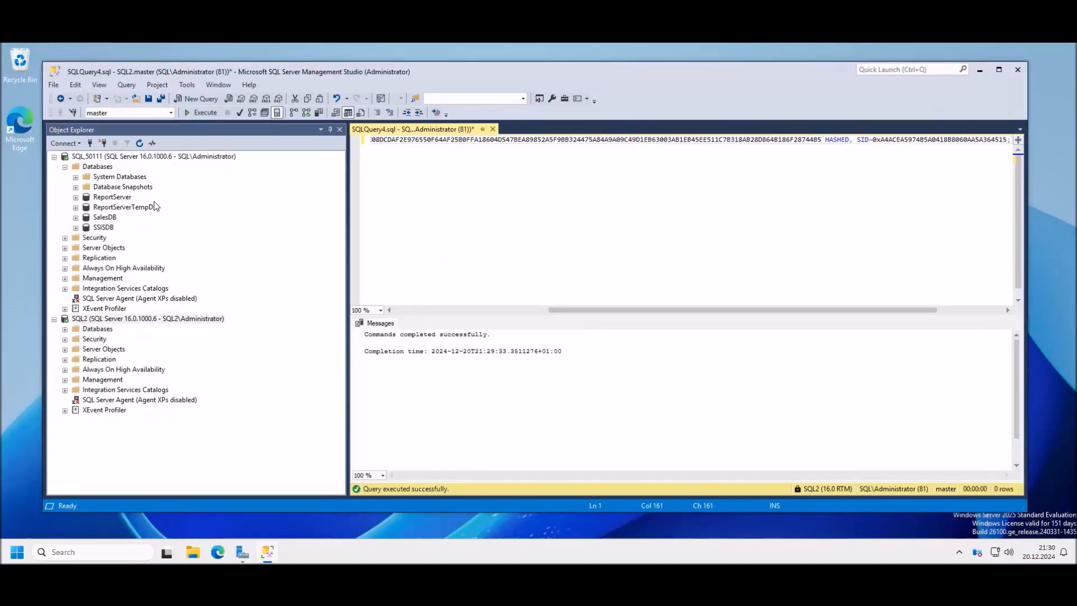
left_click(129, 268)
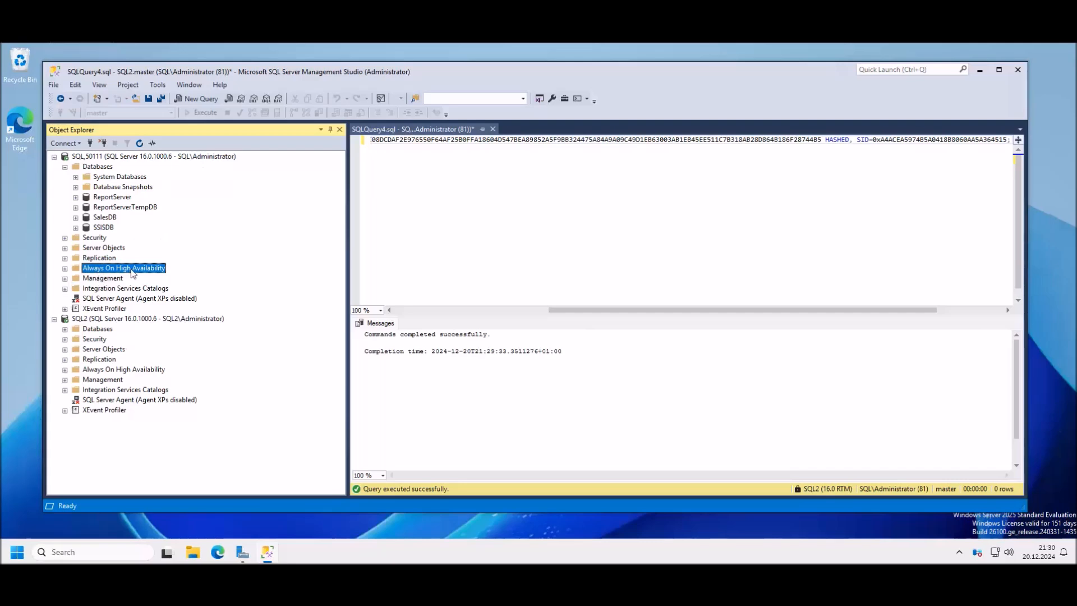
left_click(65, 268)
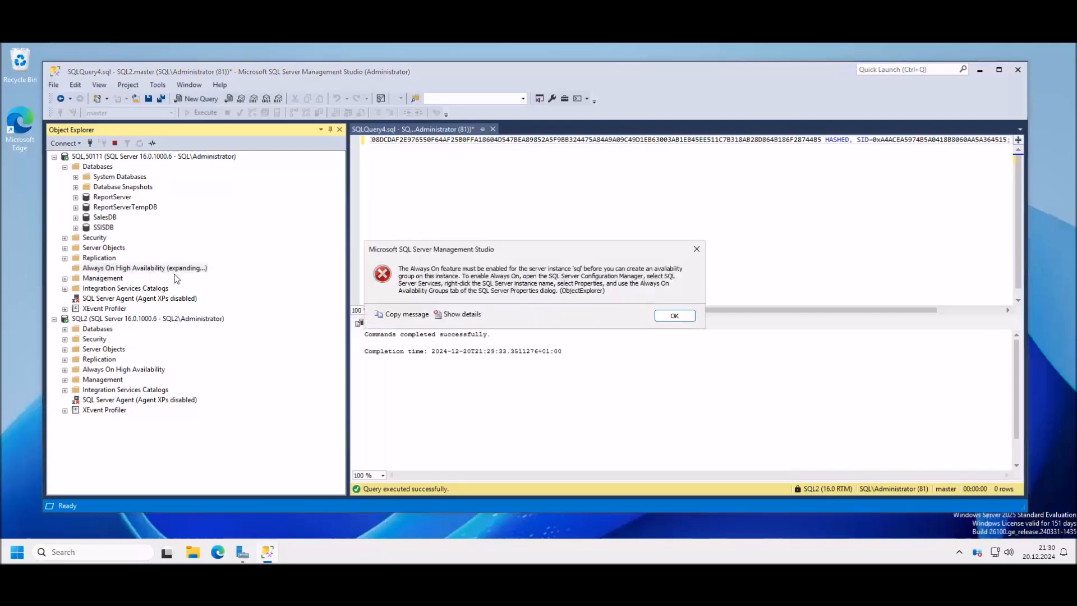
left_click(674, 316)
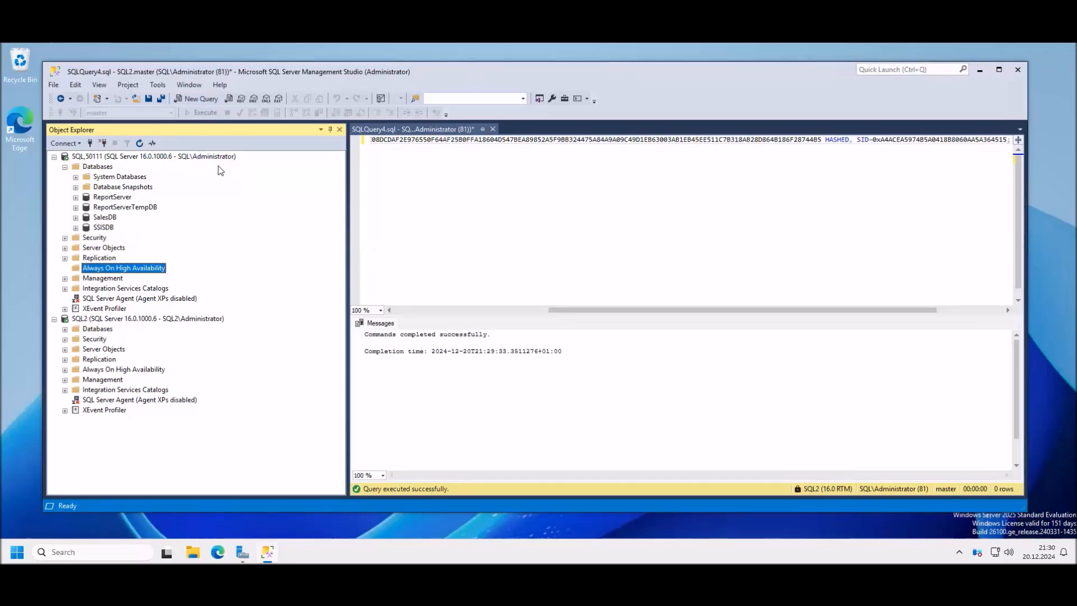
Step: Restart Windows with the Other (Unplanned) reason, forcing it despite open Management Studio windows
left_click(18, 552)
left_click(327, 514)
left_click(320, 489)
left_click(393, 481)
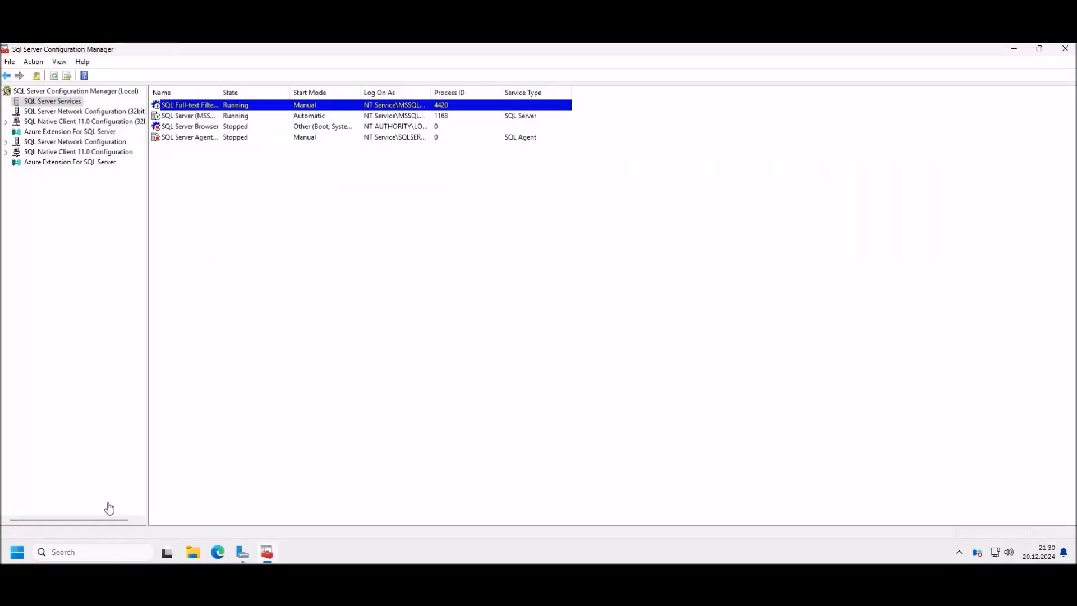
left_click(17, 556)
left_click(325, 513)
left_click(329, 489)
left_click(392, 481)
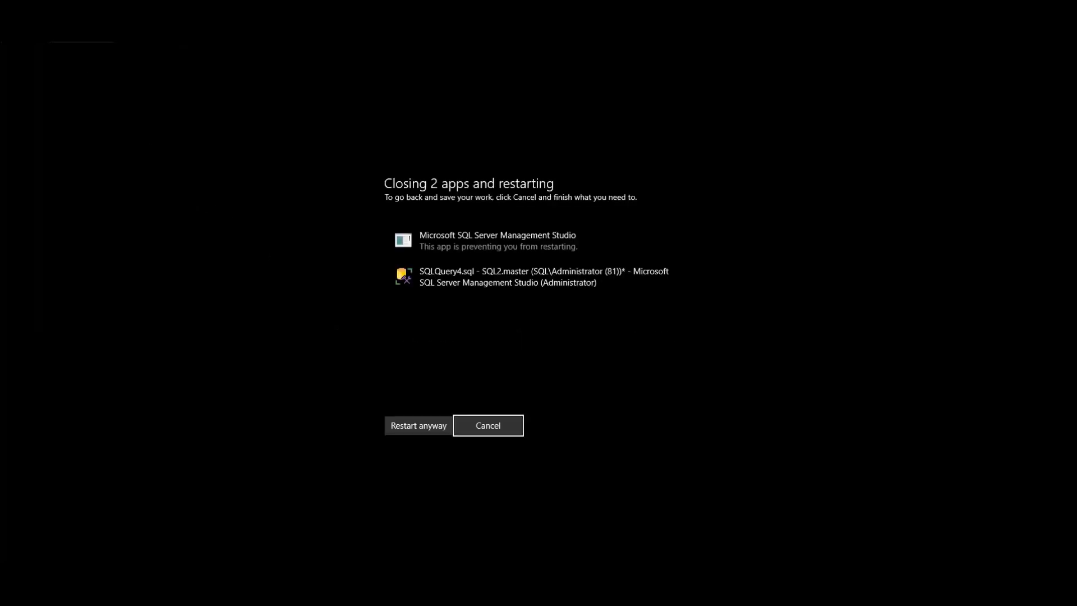
left_click(418, 426)
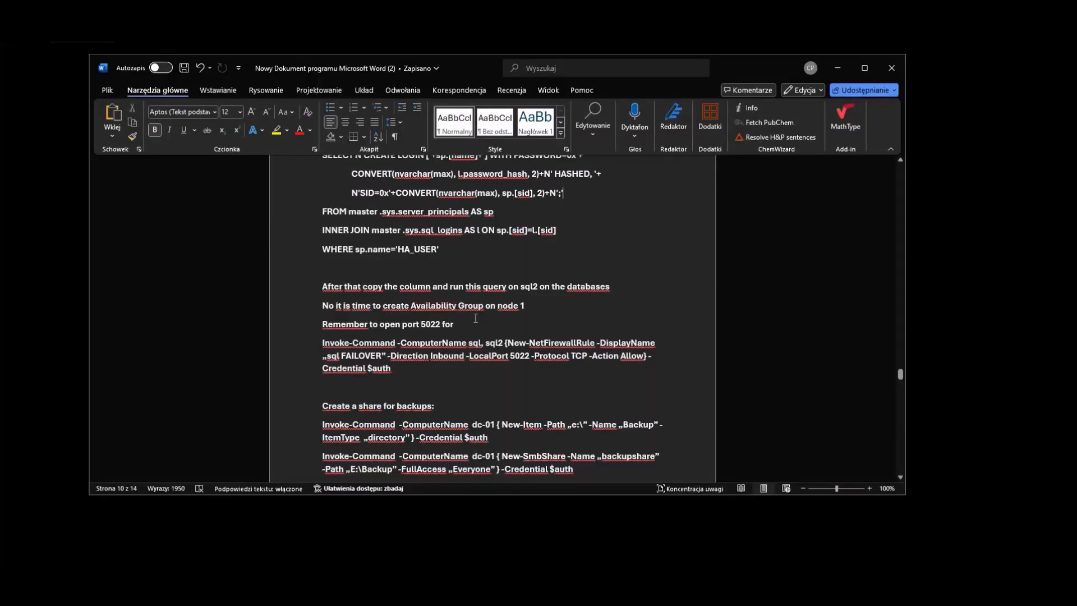
Step: Select and copy the Invoke-Command New-NetFirewallRule paragraph for port 5022 in Word
scroll(475, 318, "down", 1)
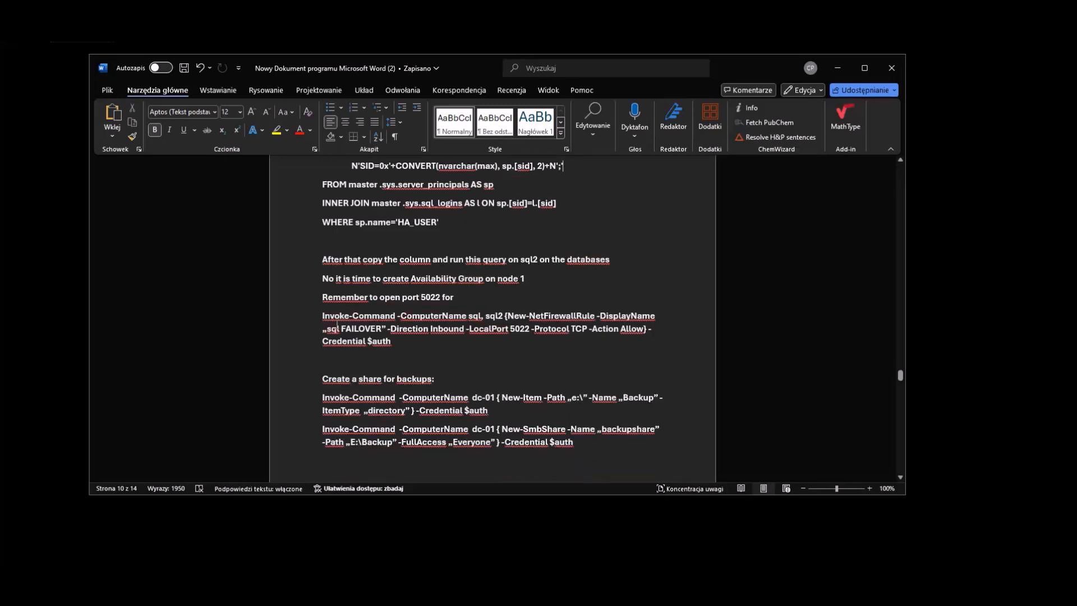
left_click_drag(395, 350, 317, 317)
key("super+c")
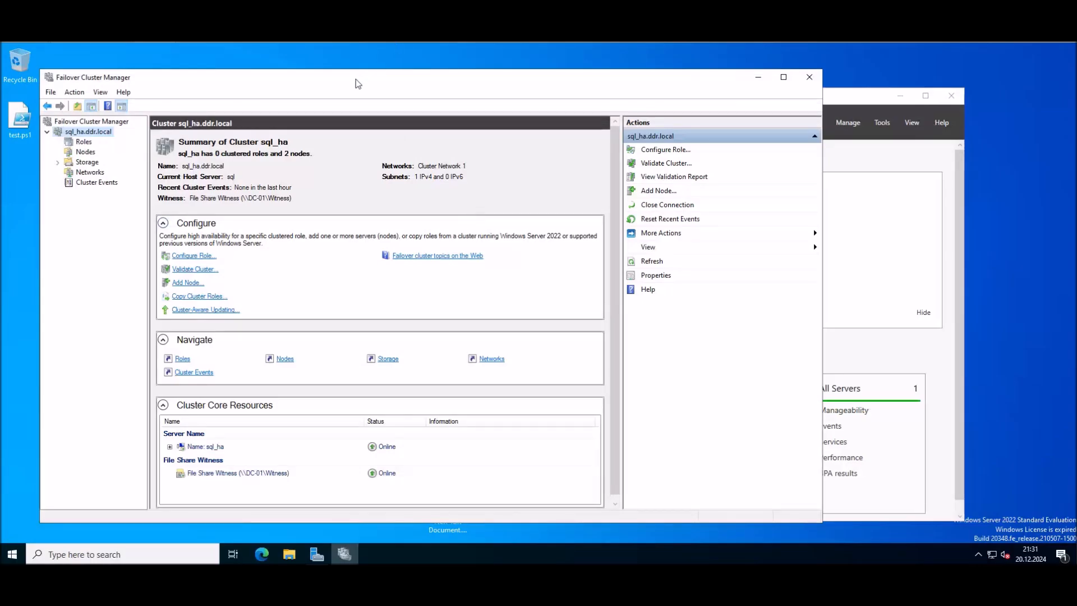
left_click_drag(355, 83, 368, 84)
Step: Launch PowerShell ISE as administrator and paste the port 5022 firewall command into a script
key("super")
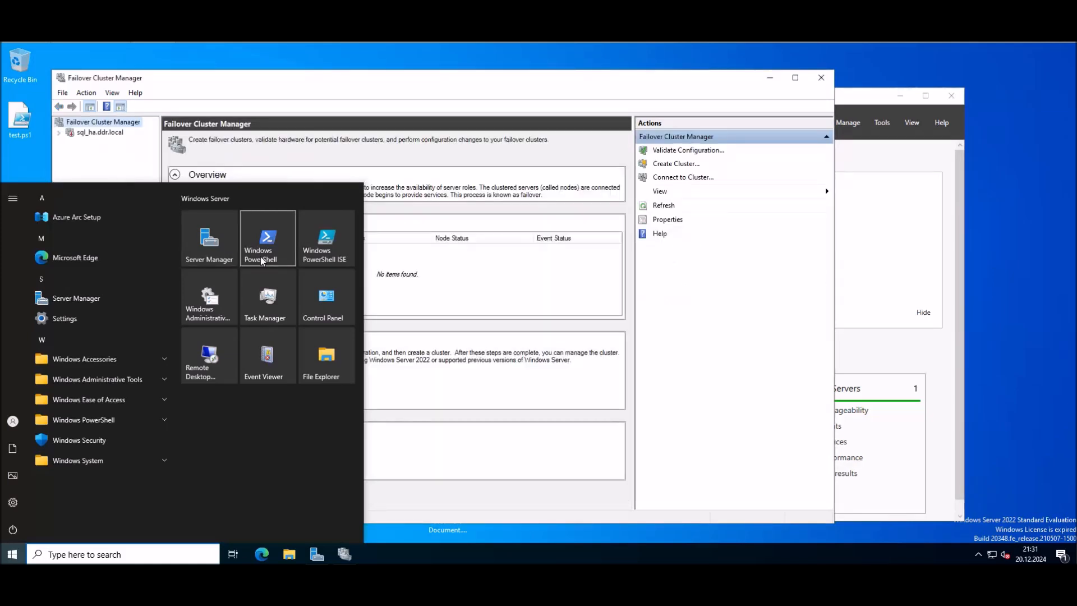
type("power")
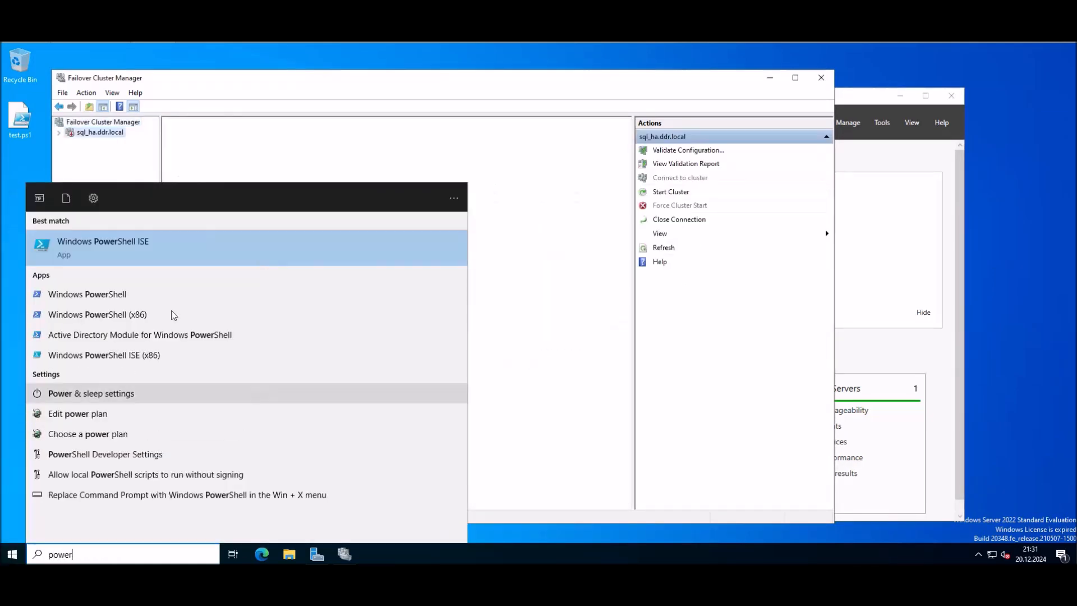
right_click(130, 247)
left_click(206, 251)
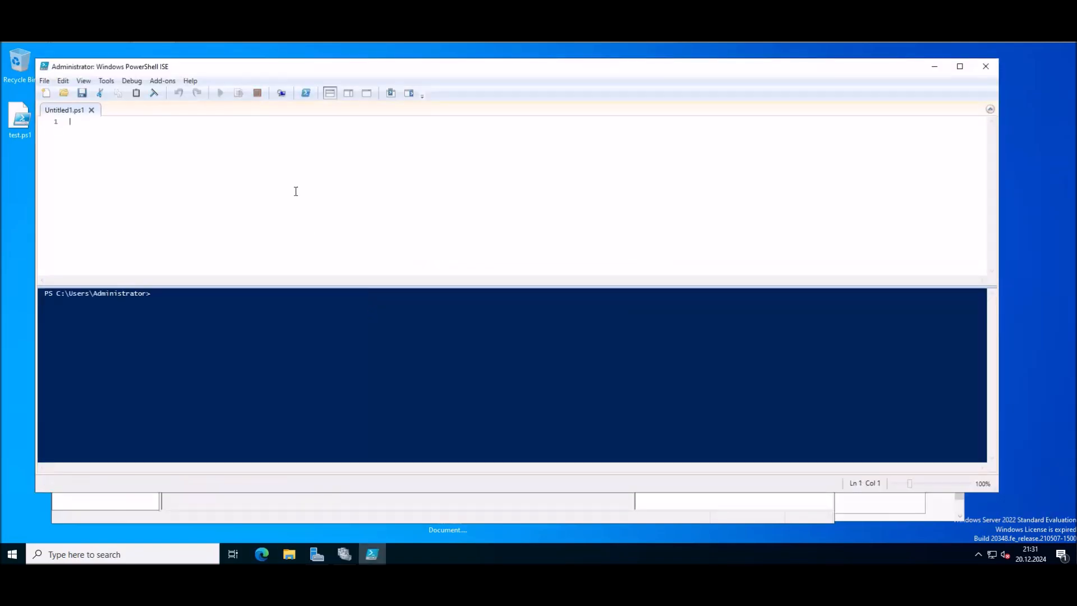
right_click(296, 191)
left_click(337, 226)
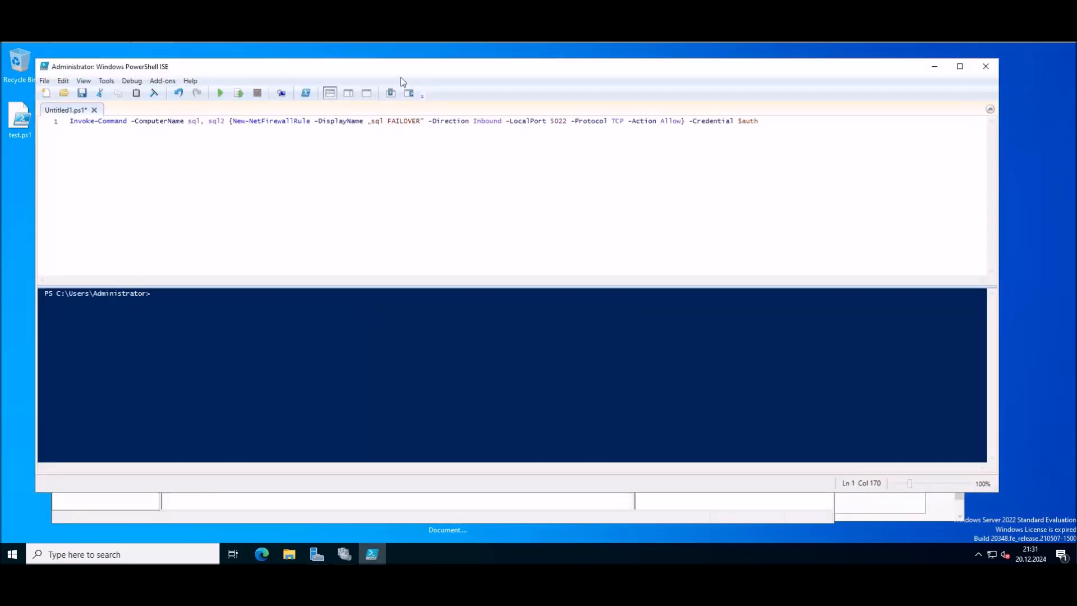
left_click_drag(426, 73, 513, 82)
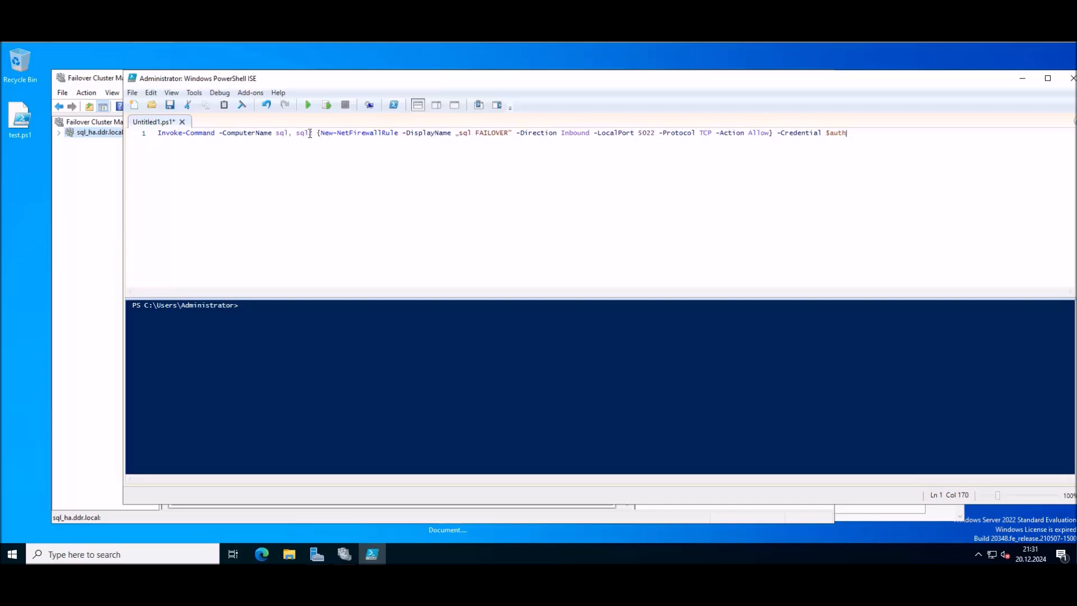
Step: Check the sql_ha cluster's nodes, then run the script with admin credentials to create the 'sql FAILOVER' rule
left_click(93, 174)
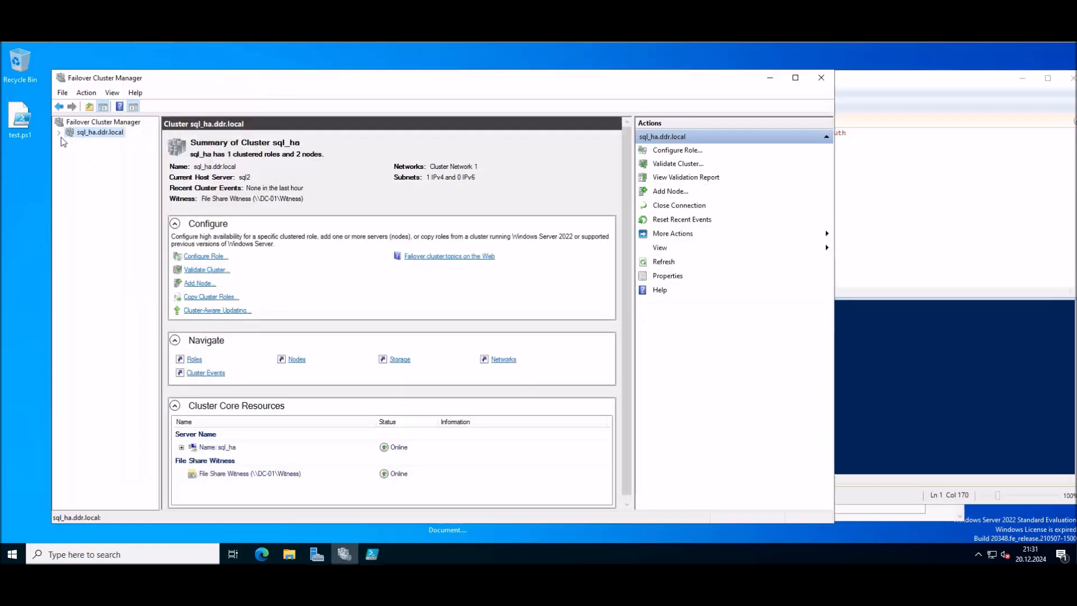
left_click(59, 133)
left_click(97, 152)
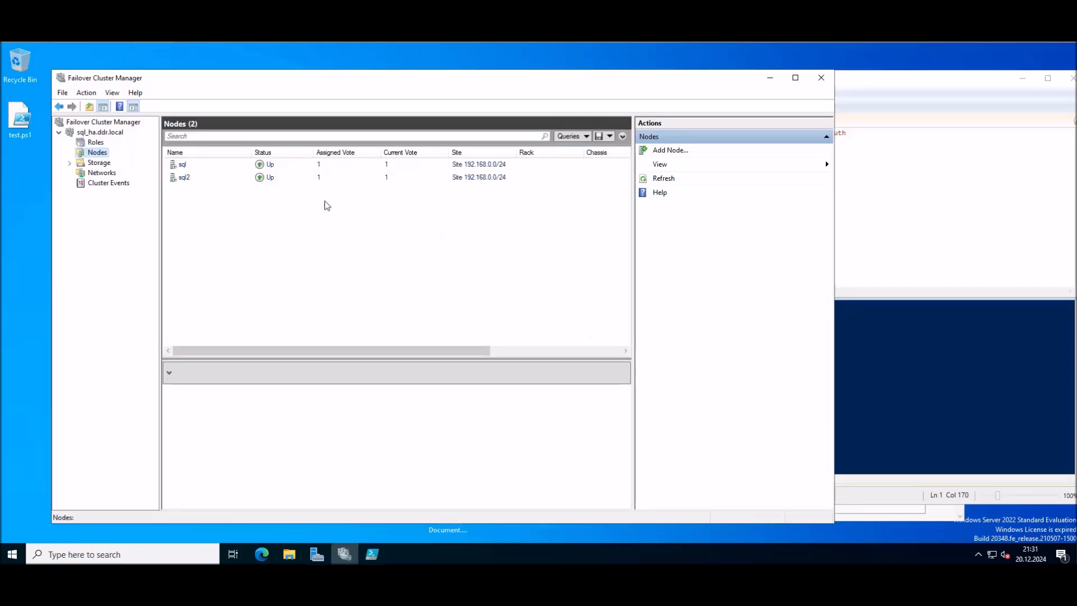
key("alt+Tab")
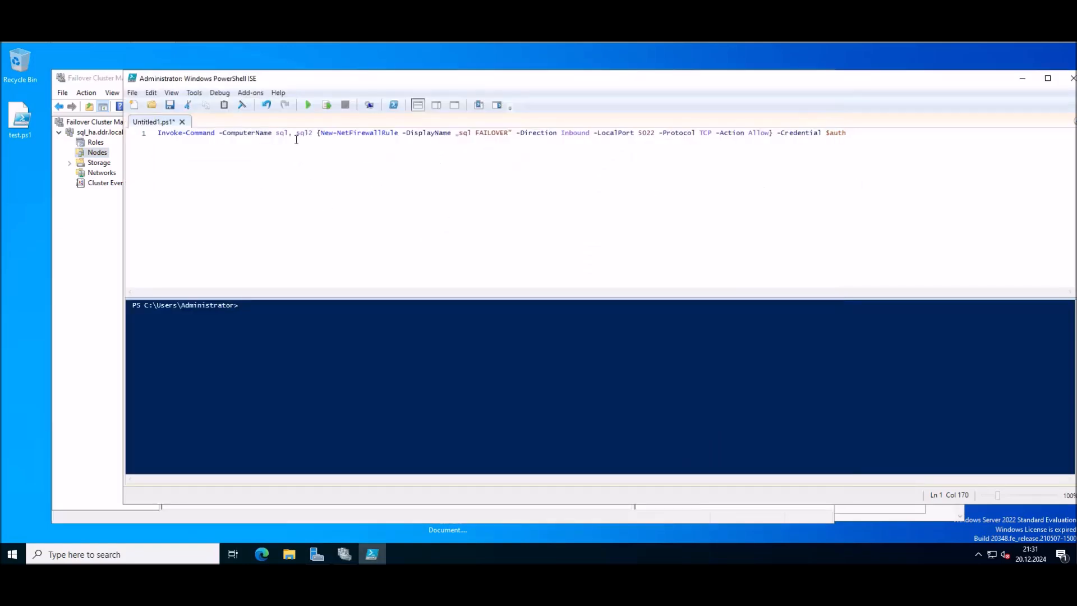
left_click(309, 105)
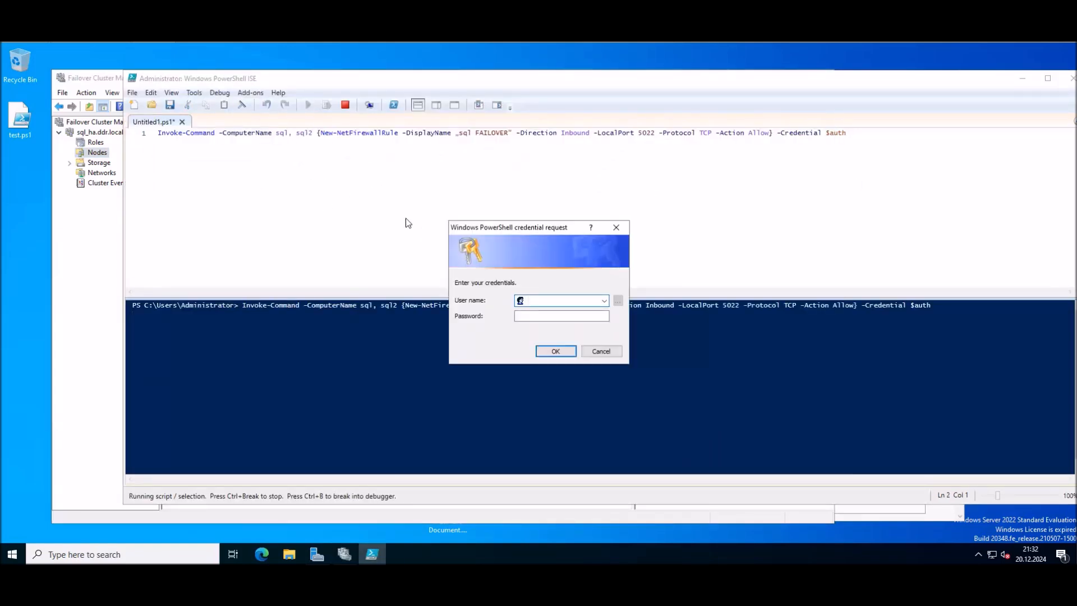
type("admin••••••••••")
key("Return")
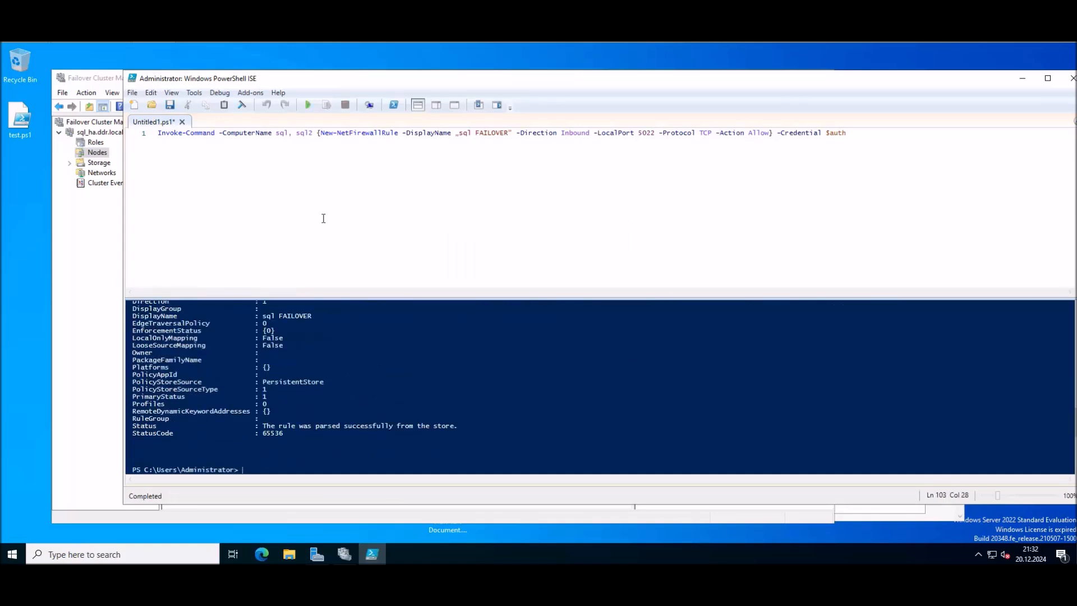
left_click_drag(316, 81, 301, 67)
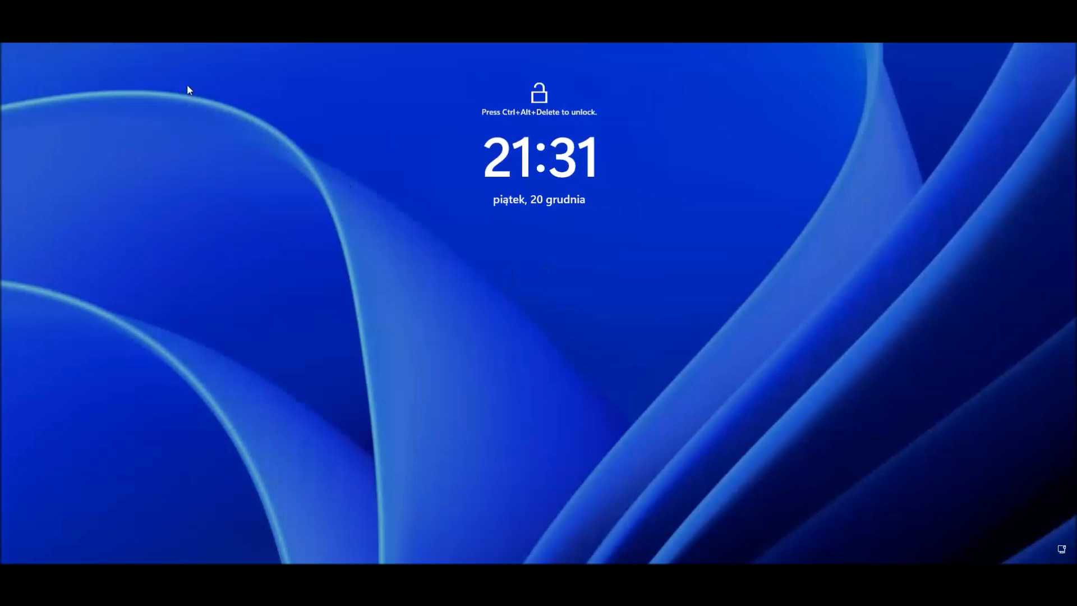
Step: Sign back in to the restarted server with the account password and close the Azure Arc pop-up
left_click(120, 100)
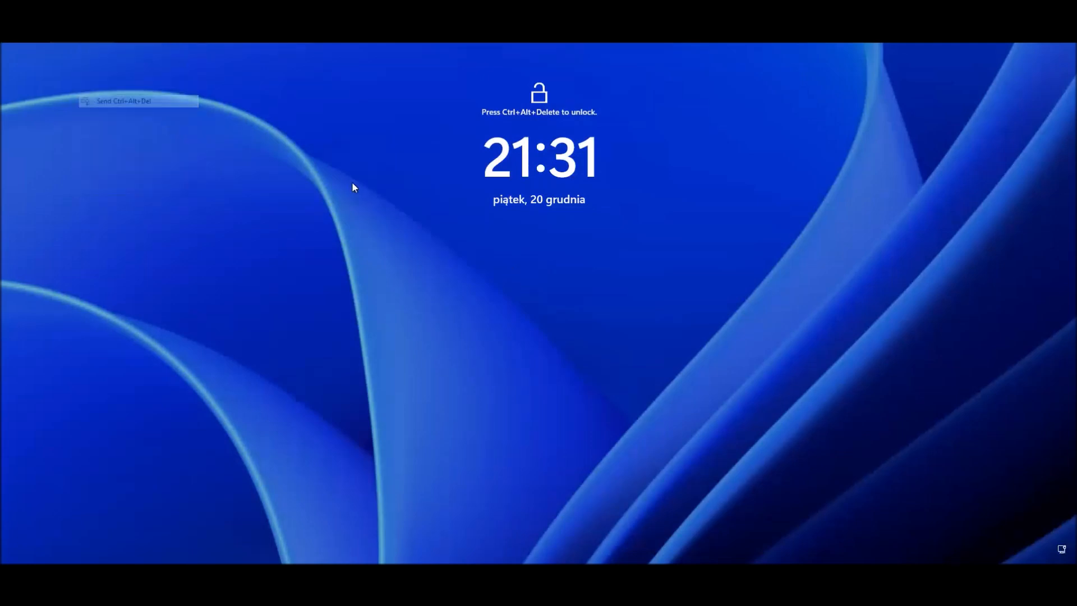
type("Password123")
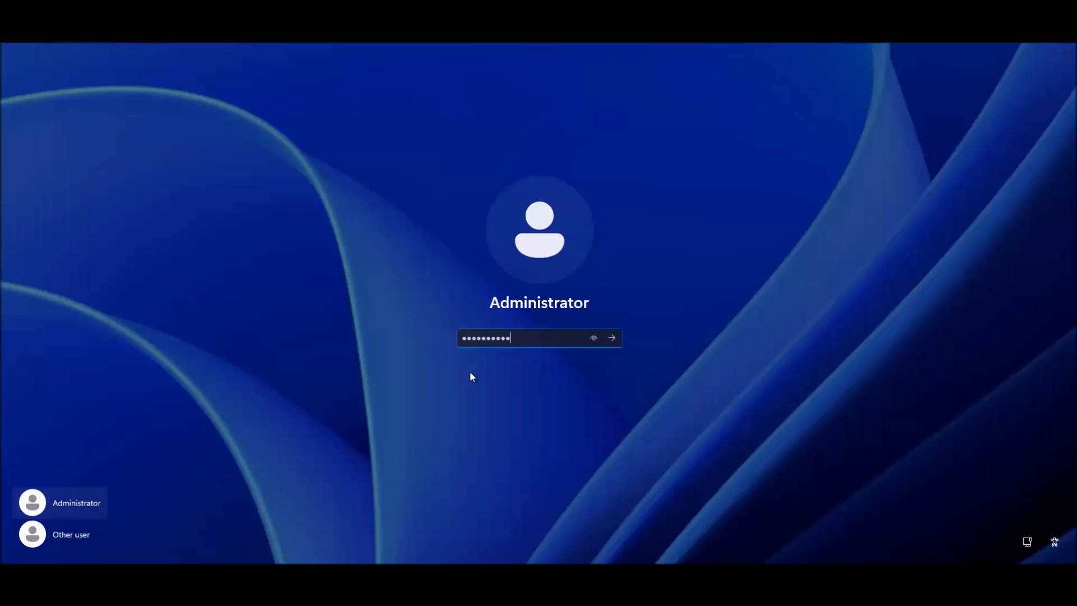
key("Return")
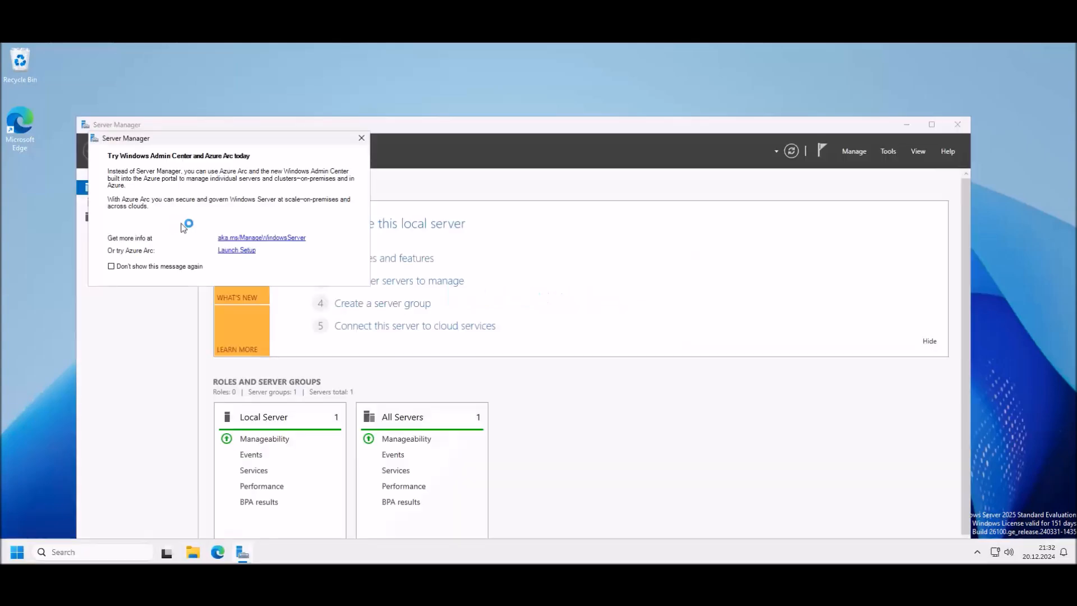
left_click(361, 138)
left_click_drag(389, 124, 350, 67)
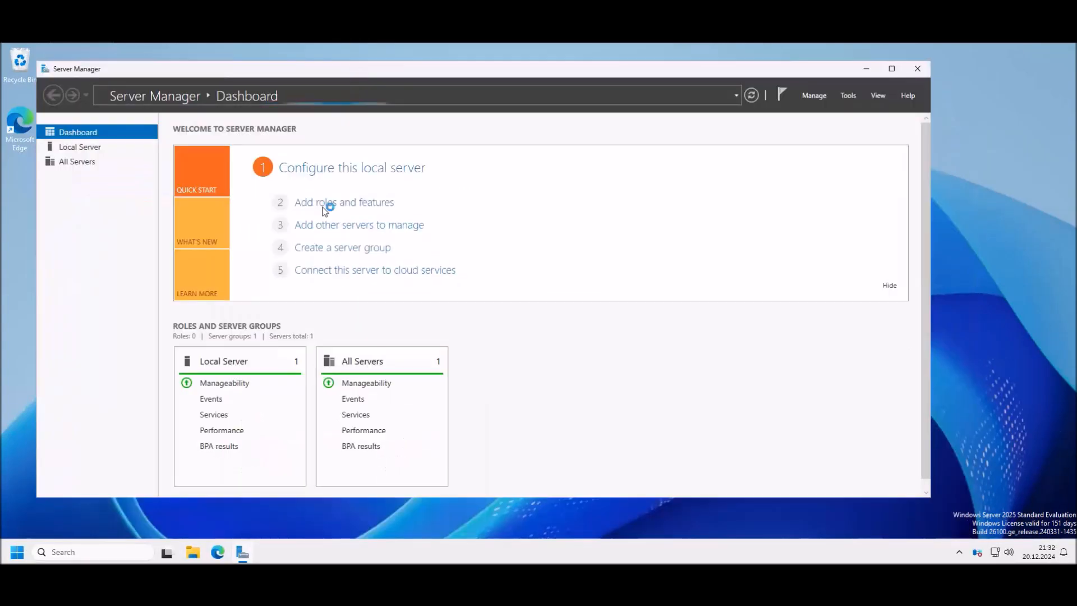
left_click(200, 519)
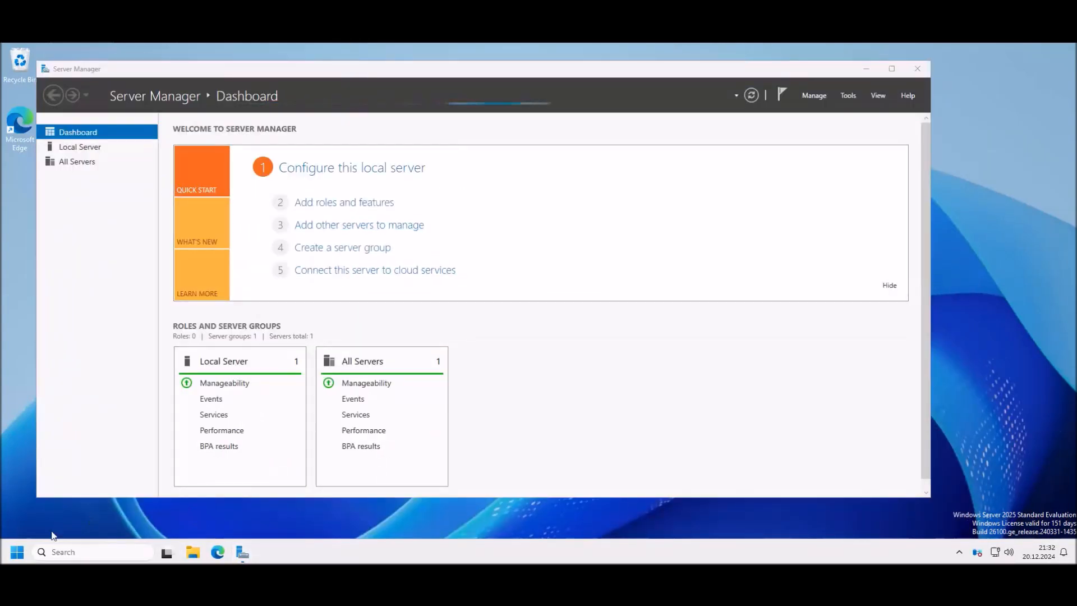
Step: Start all the stopped automatic services in Server Manager, then search Start for 'sql'
left_click(17, 553)
type("sql")
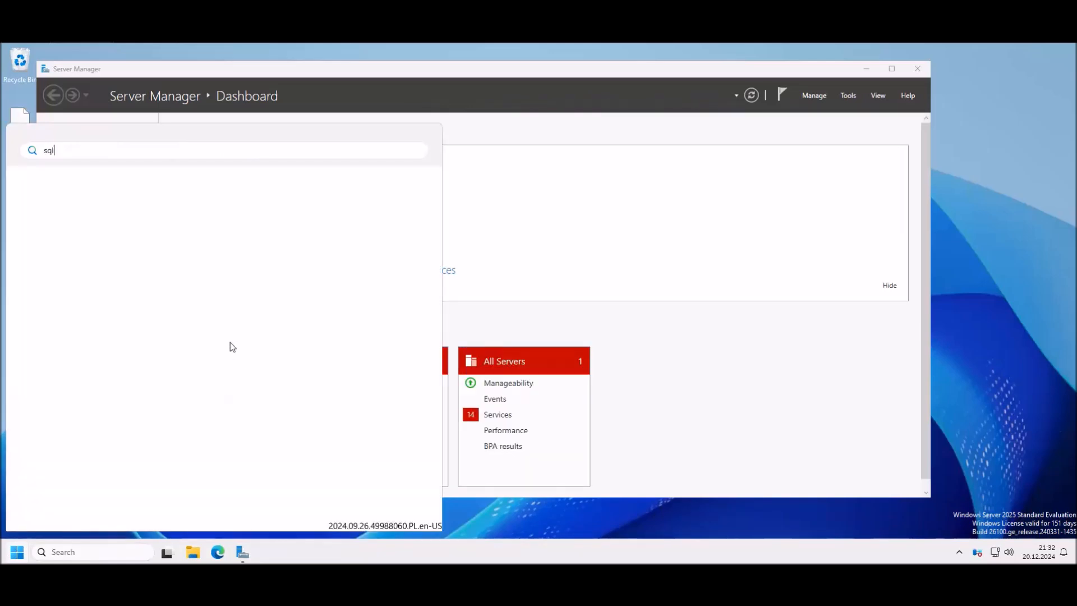
left_click(577, 377)
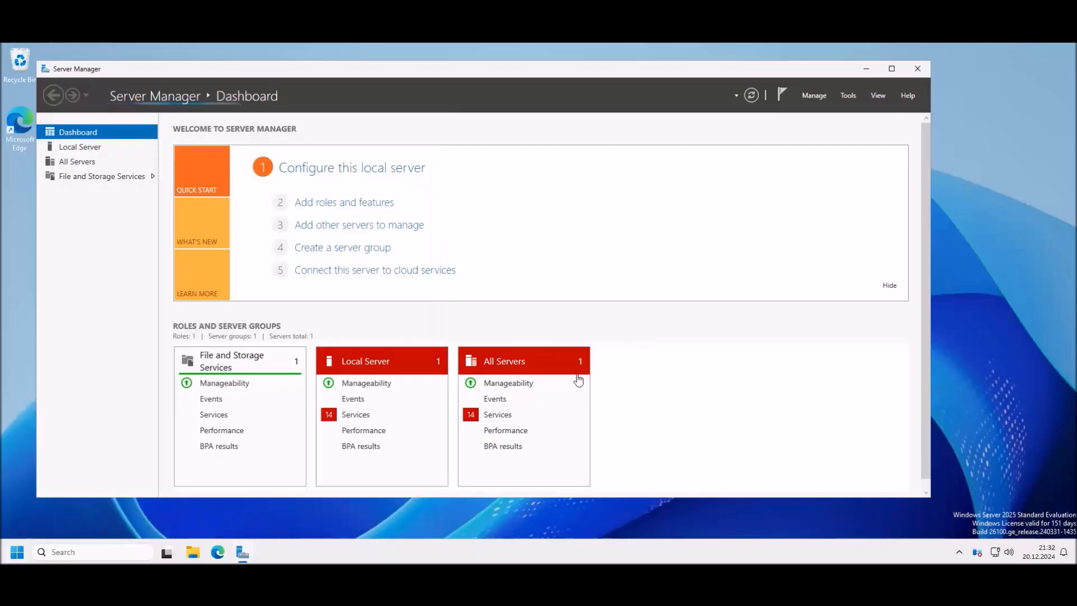
left_click(499, 419)
left_click(431, 290)
key("ctrl+a")
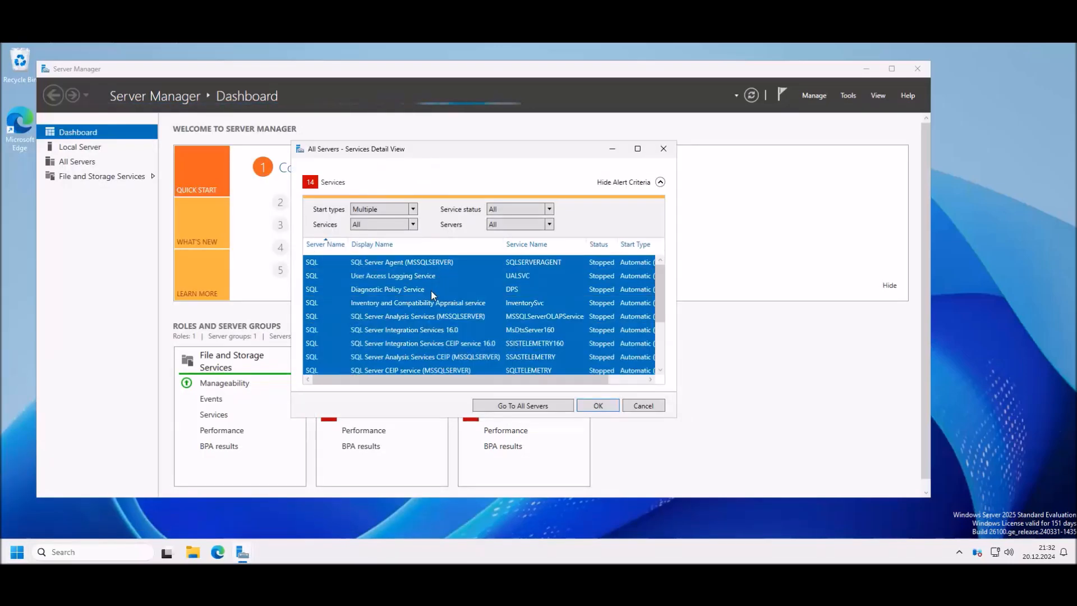
right_click(438, 312)
left_click(481, 319)
left_click(598, 406)
left_click(17, 552)
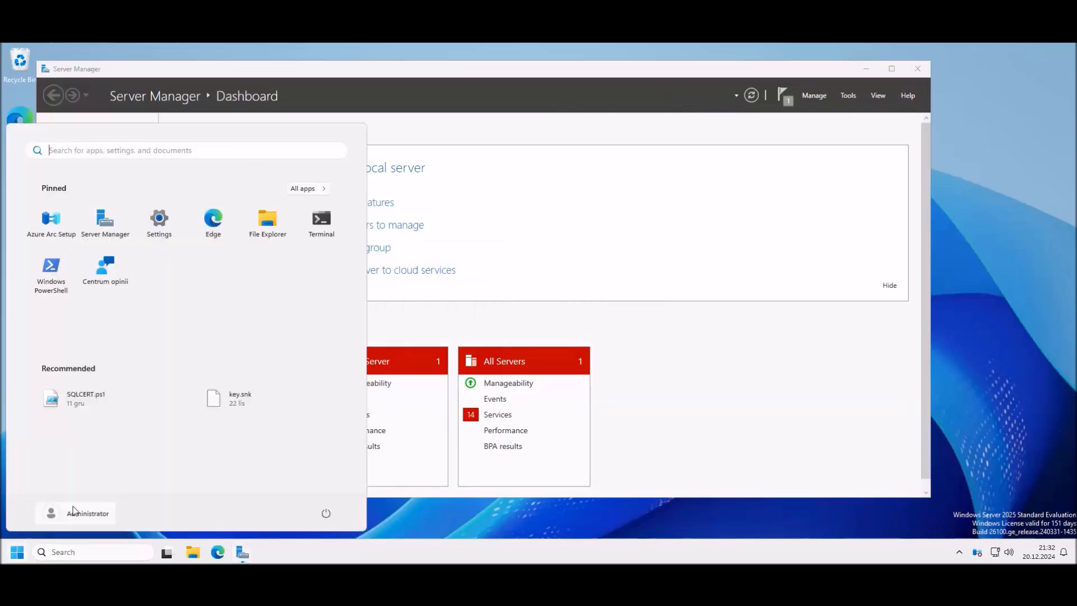
type("sql")
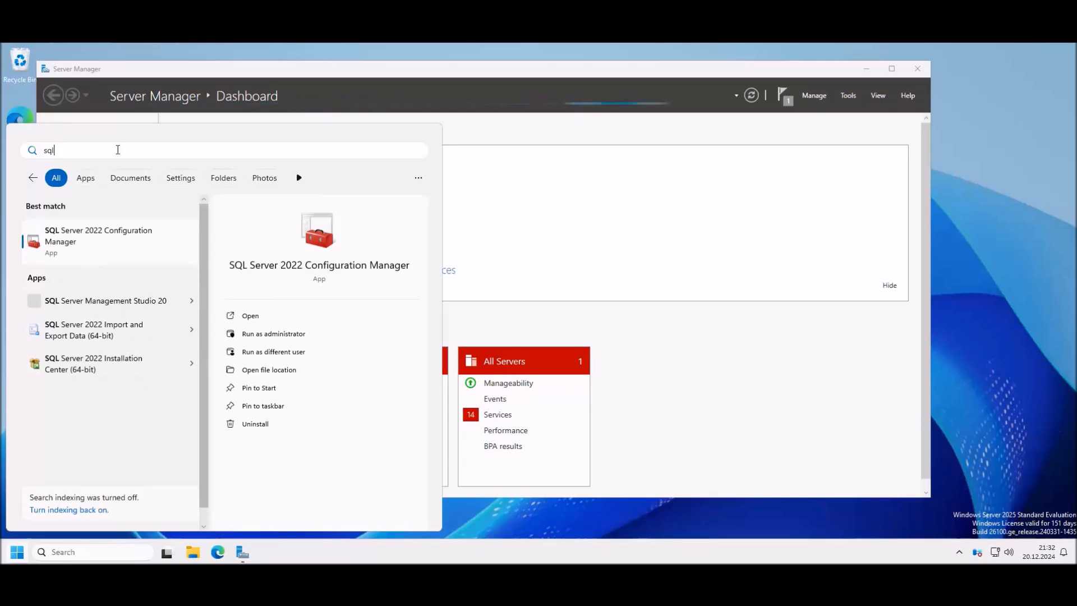
Step: Launch SSMS 20, connect to the SQL instance, and expand Always On High Availability > Availability Groups
left_click(127, 304)
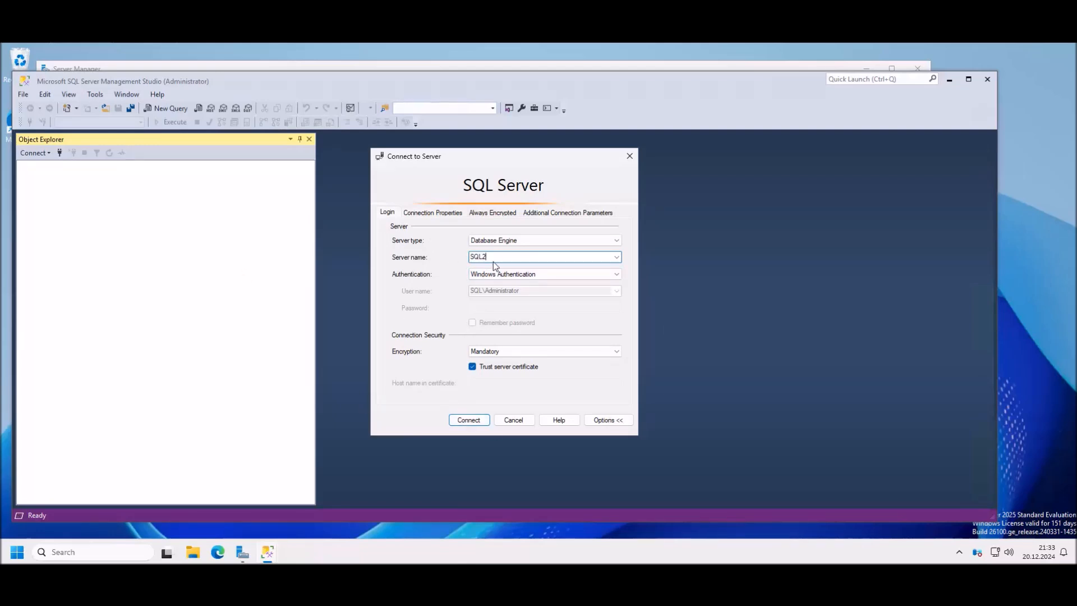
left_click(469, 420)
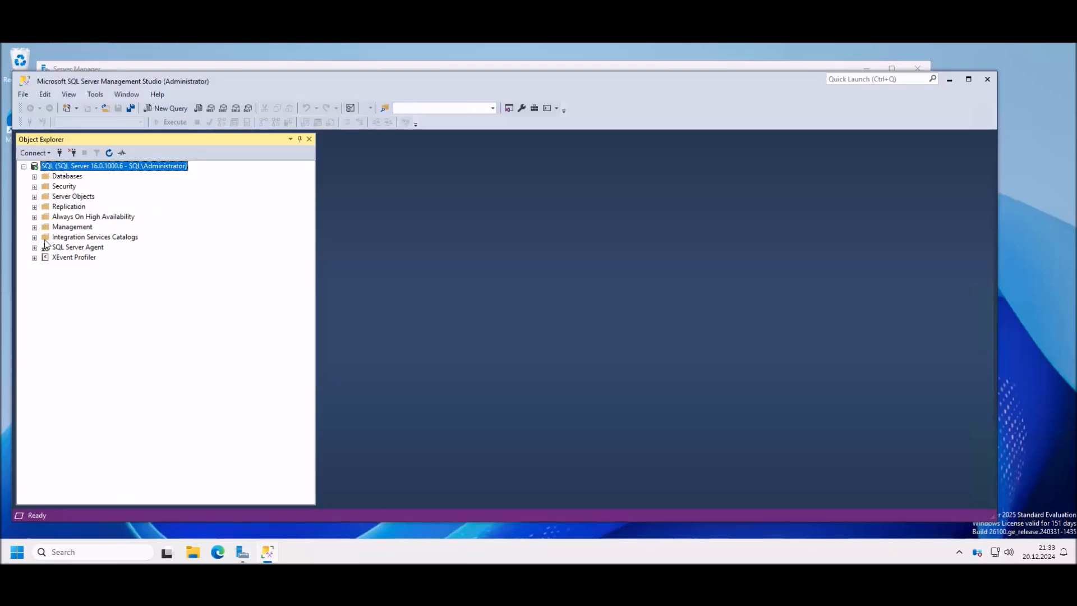
left_click(84, 217)
left_click(35, 217)
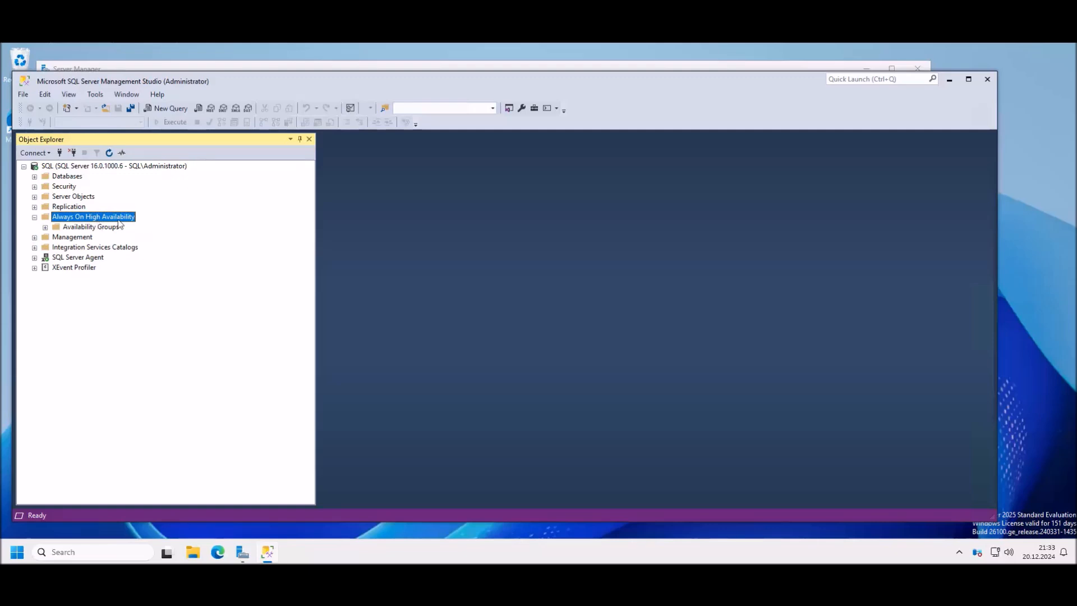
left_click(45, 227)
left_click(102, 228)
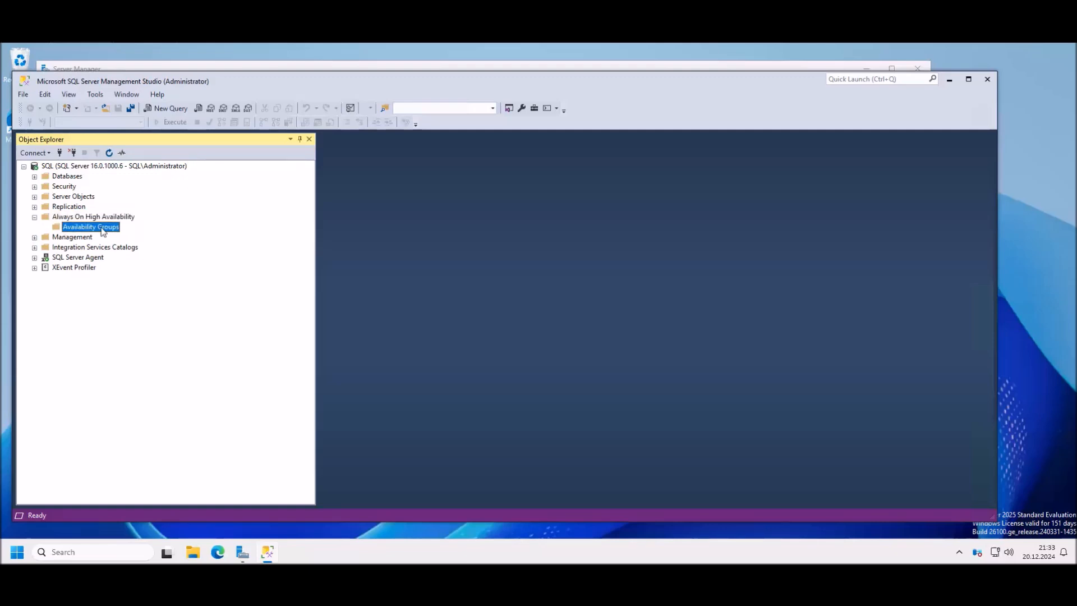
right_click(101, 229)
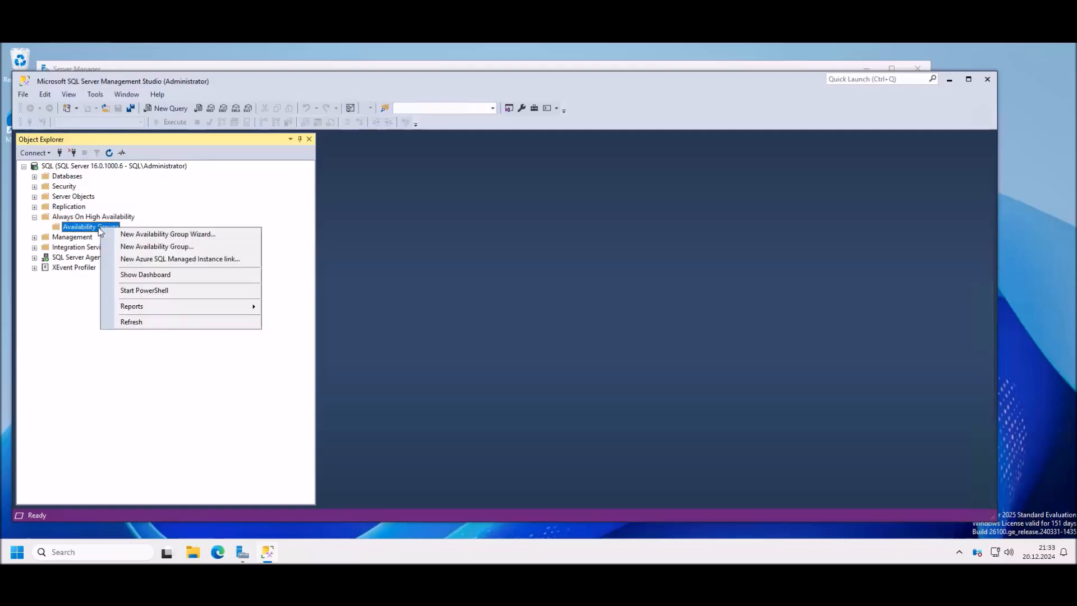
Step: Run the New Availability Group Wizard as AVG, find SalesDB needs a full backup, and cancel
left_click(149, 234)
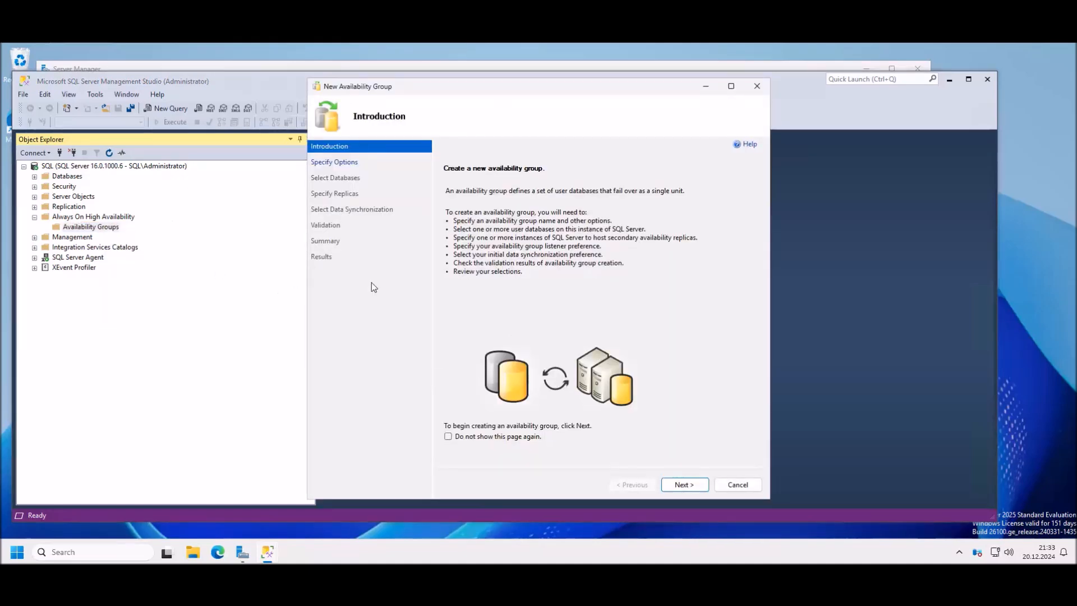
left_click_drag(490, 89, 464, 90)
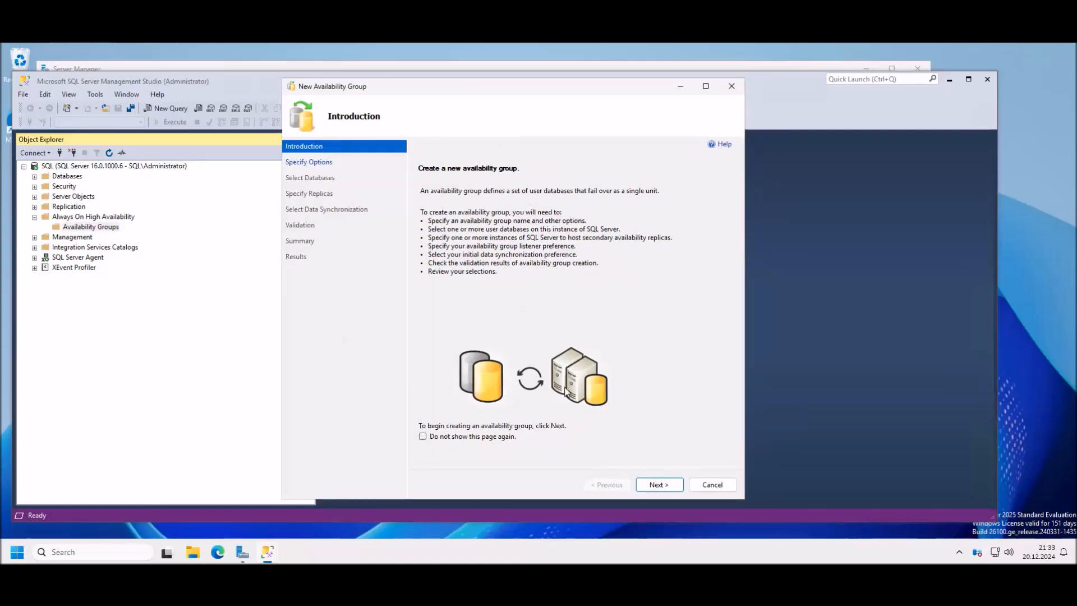
left_click(653, 484)
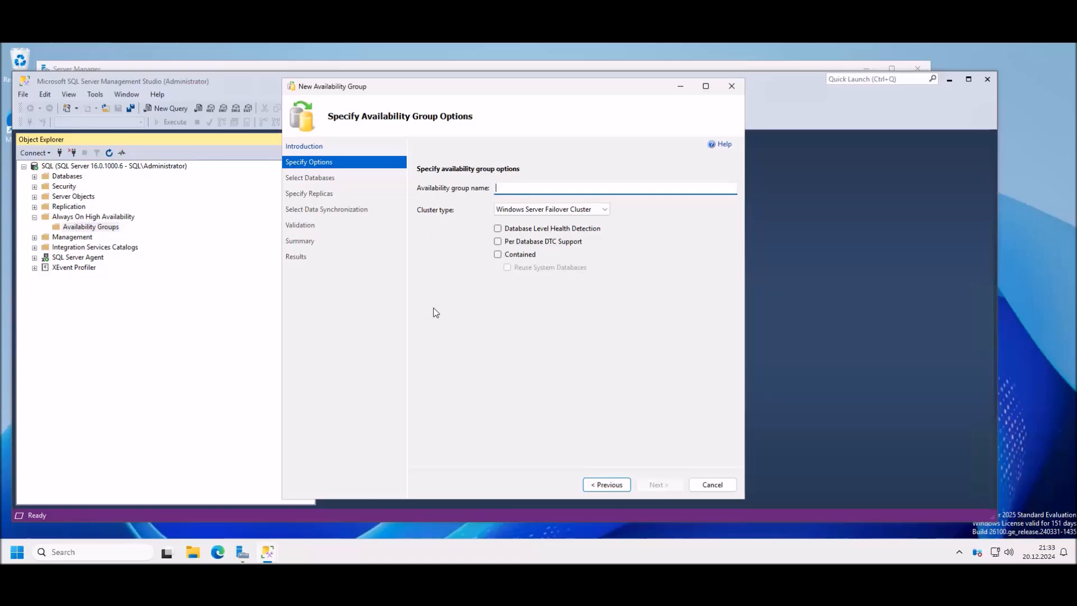
type("AVG")
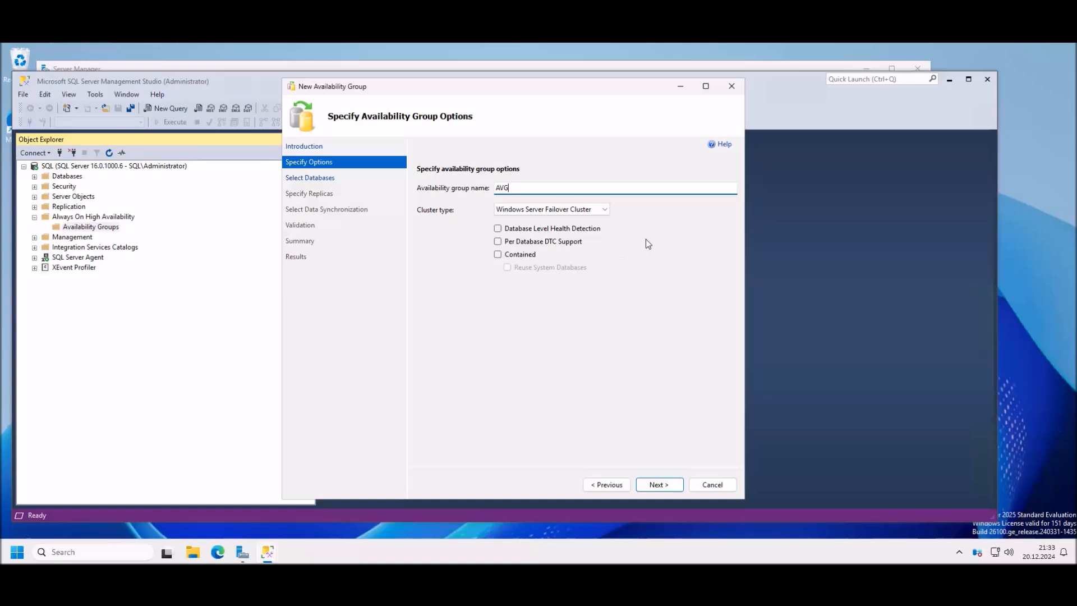
left_click(499, 230)
left_click(657, 484)
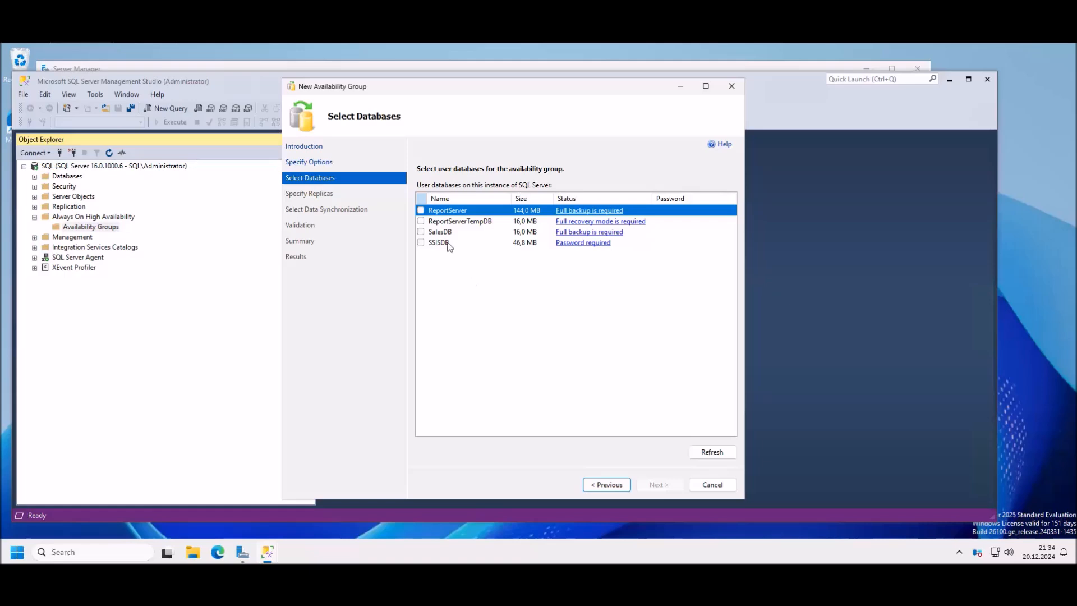
left_click(423, 234)
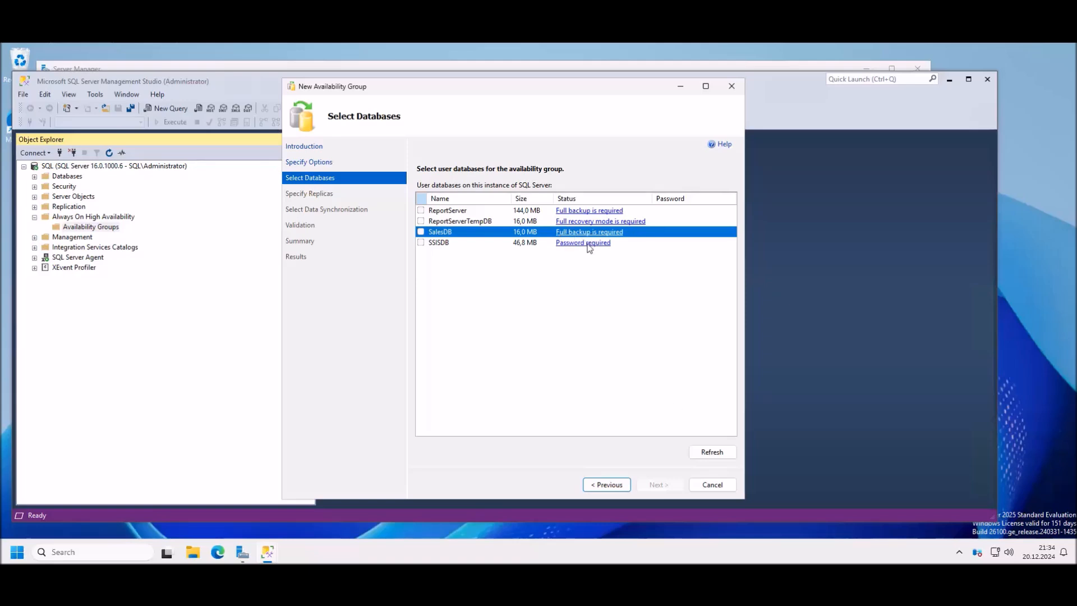
left_click(712, 484)
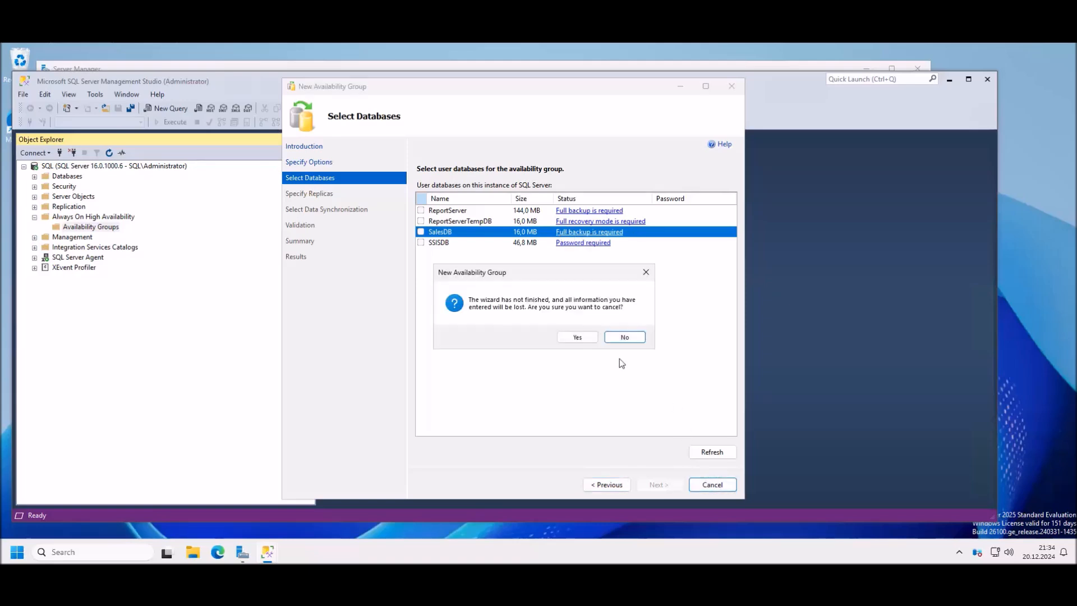
Step: Confirm cancelling the wizard and take a full disk backup of SalesDB via Tasks > Back Up
left_click(578, 338)
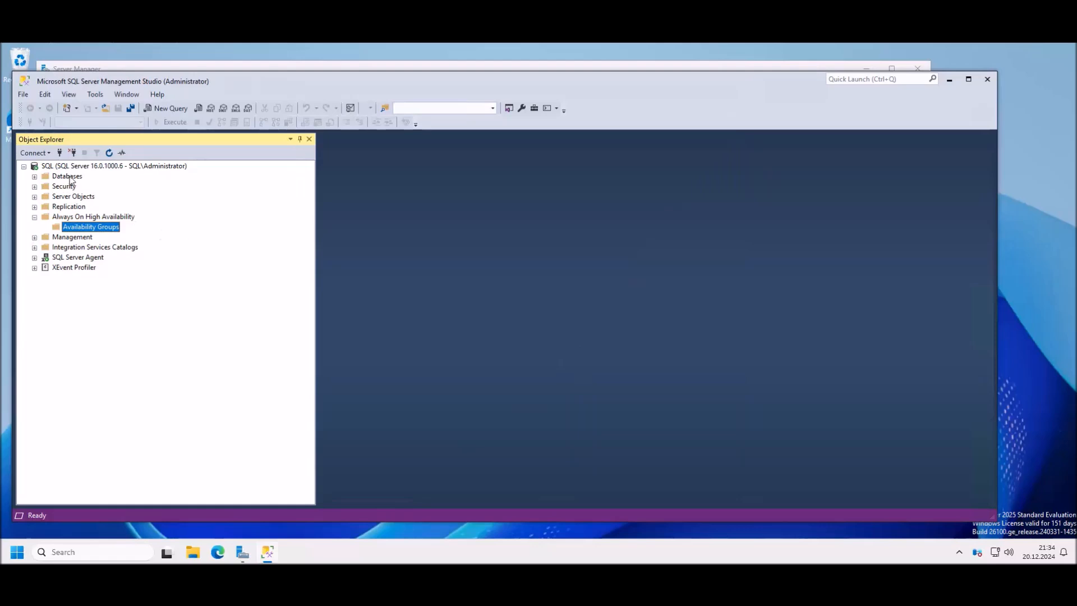
left_click(35, 176)
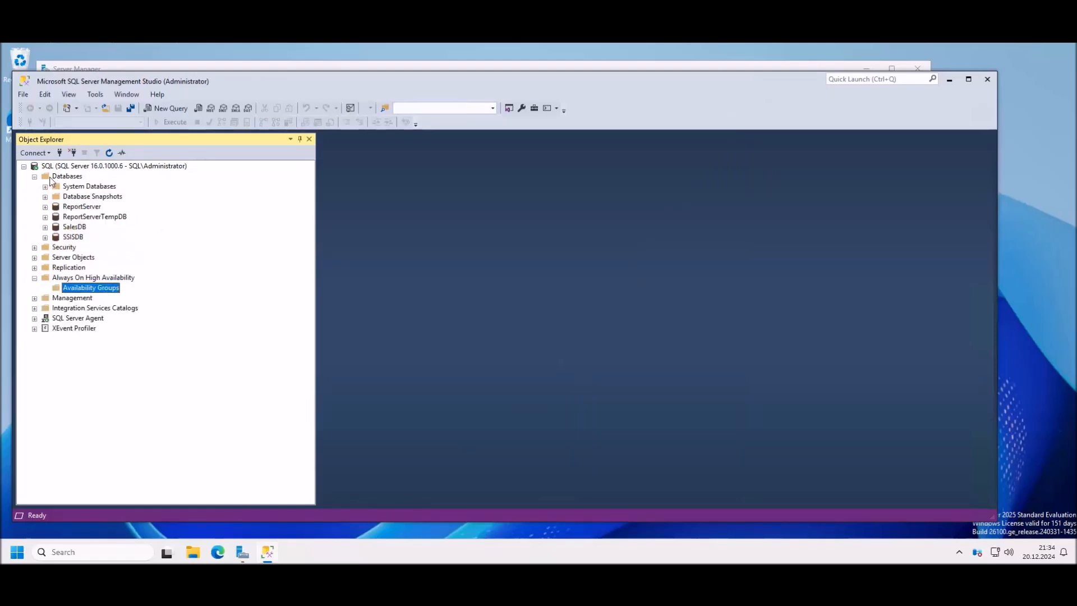
left_click(78, 228)
right_click(76, 227)
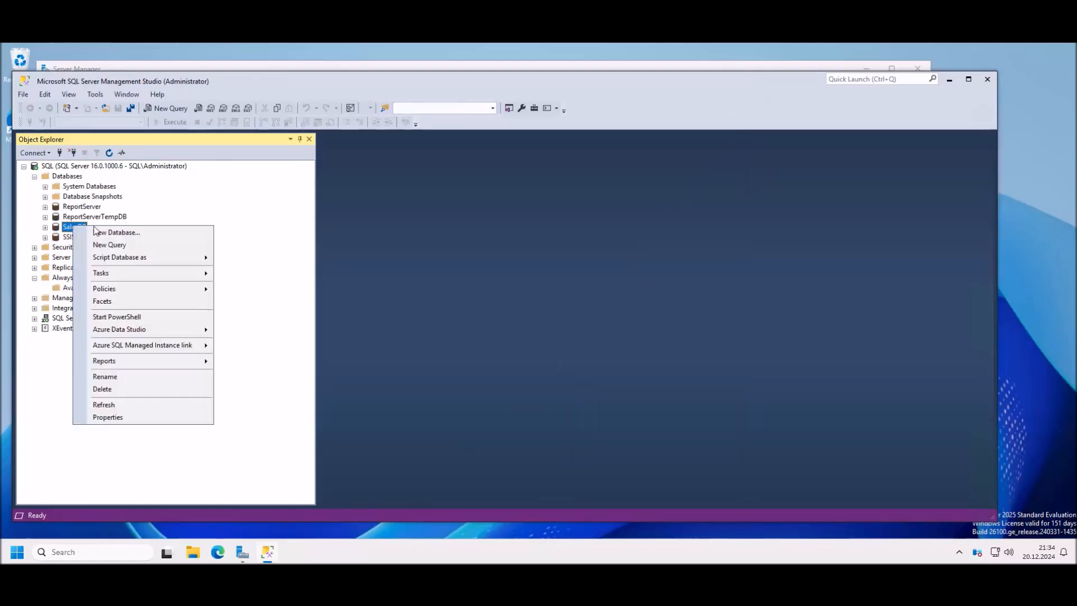
mouse_move(128, 274)
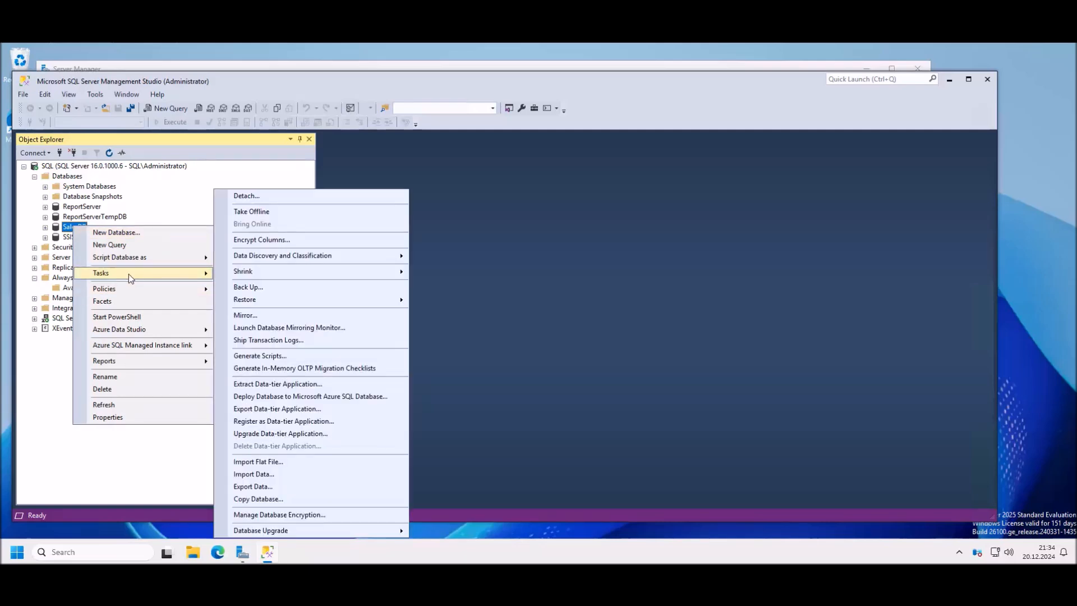
left_click(288, 290)
left_click(777, 467)
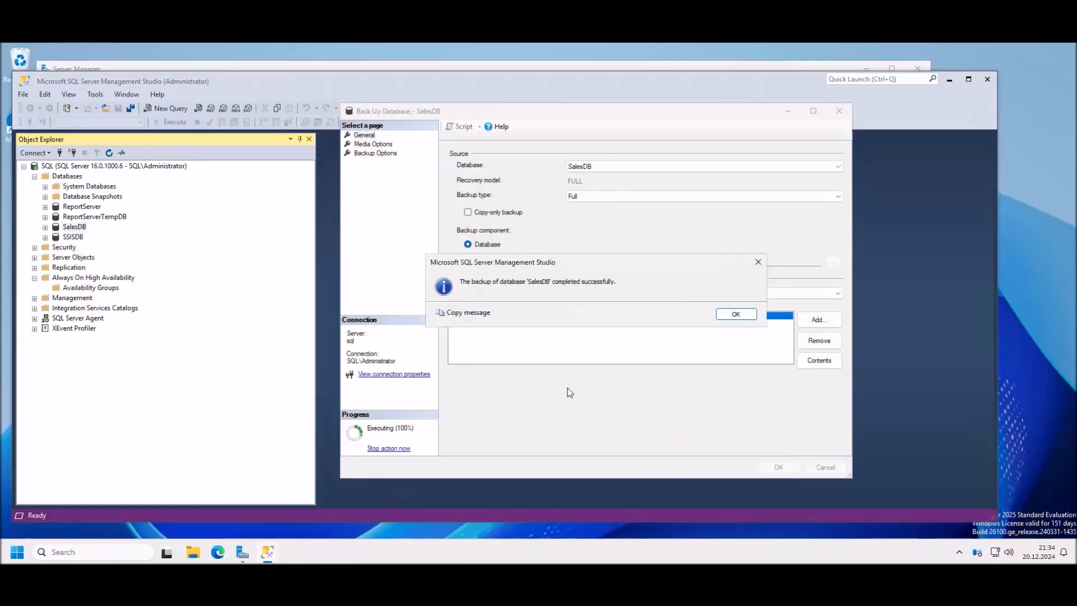
left_click(736, 313)
Step: Relaunch the wizard, name the group AVG with Database Level Health Detection, and select SalesDB
right_click(90, 288)
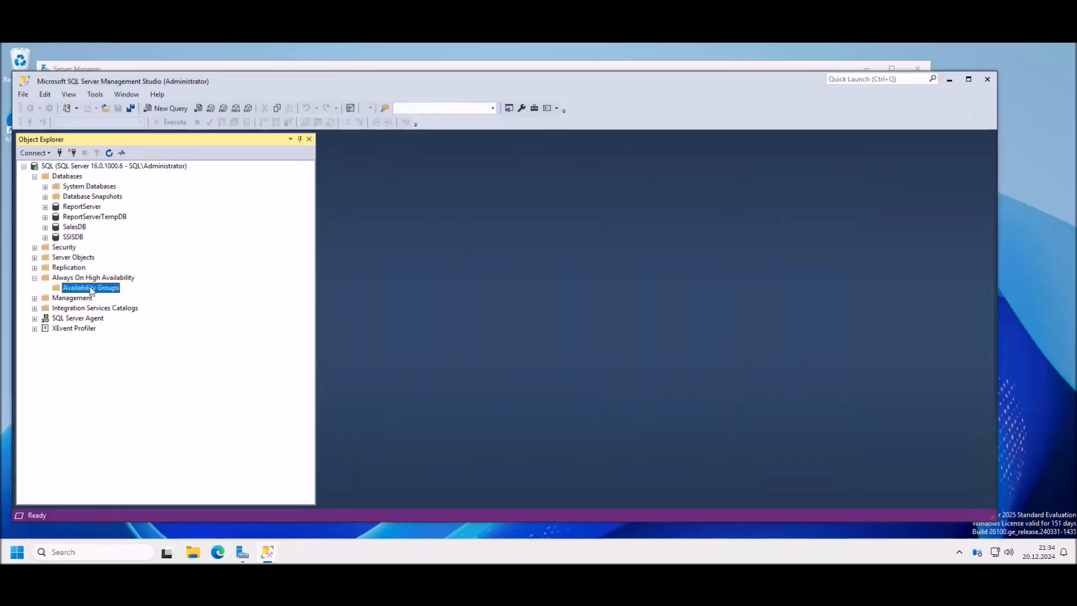
left_click(133, 298)
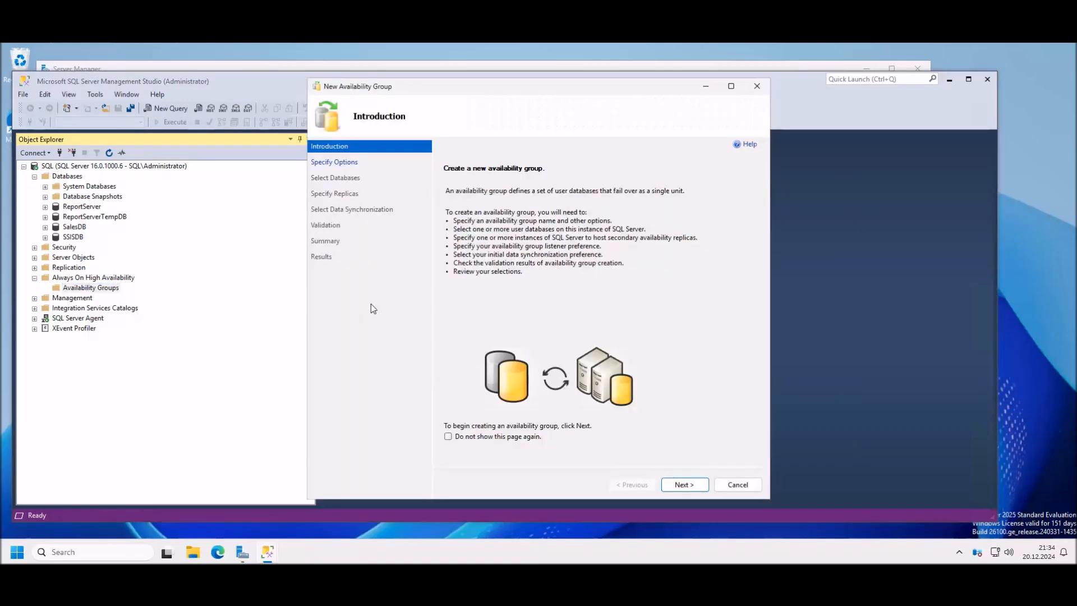
left_click(683, 485)
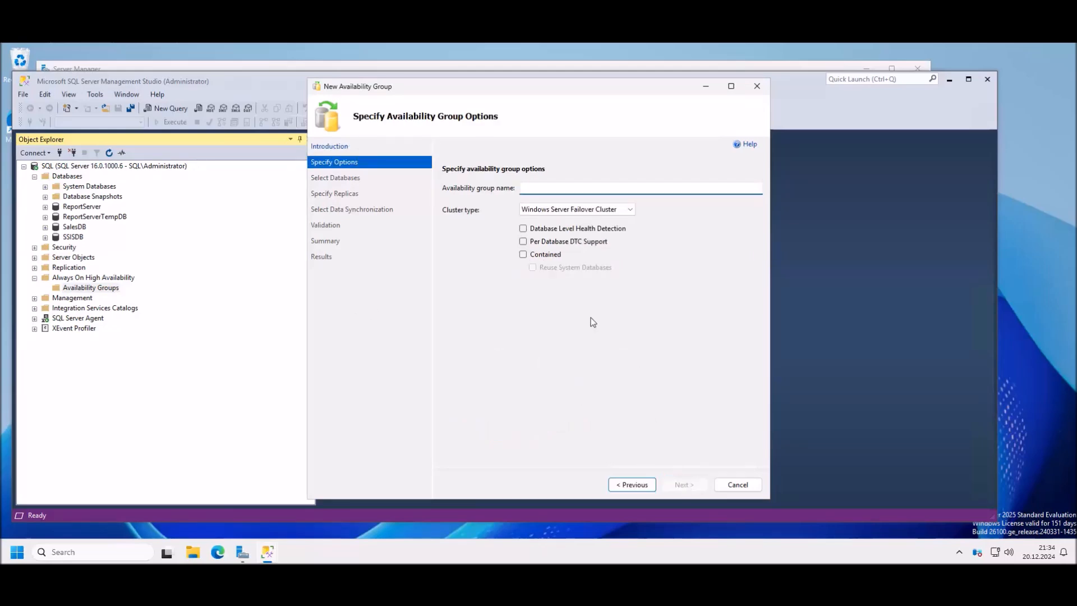
type("avg")
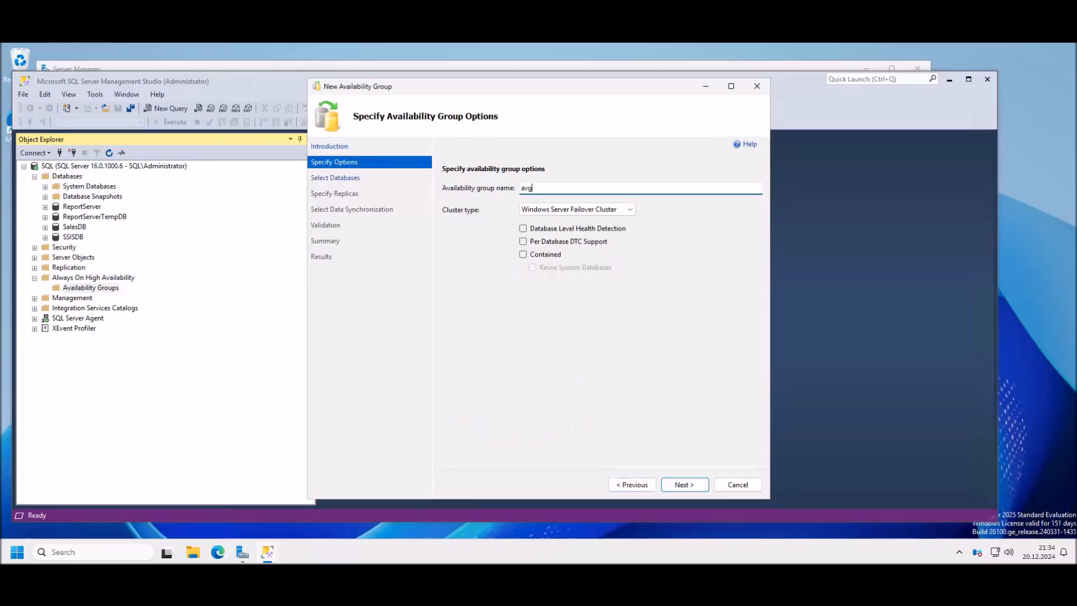
key("BackSpace")
type("AVG")
left_click(523, 229)
left_click(685, 484)
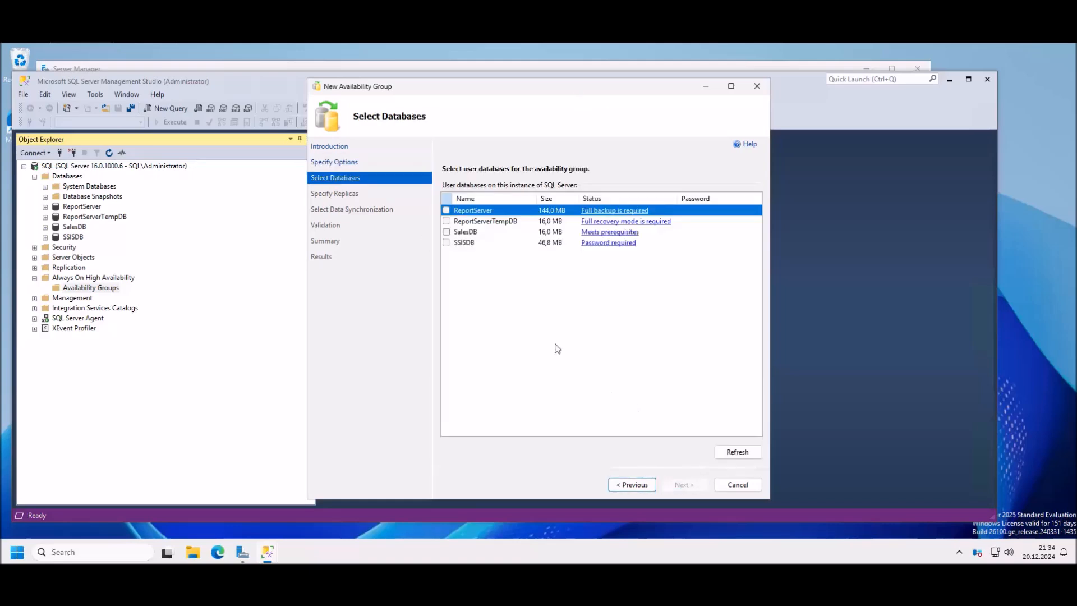
left_click(447, 232)
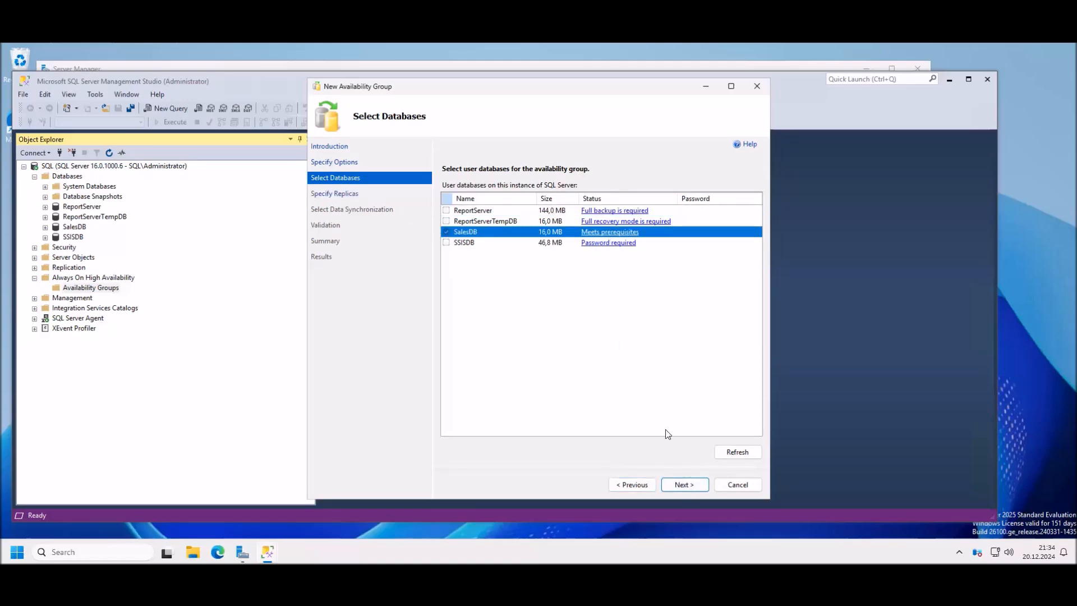
left_click(684, 484)
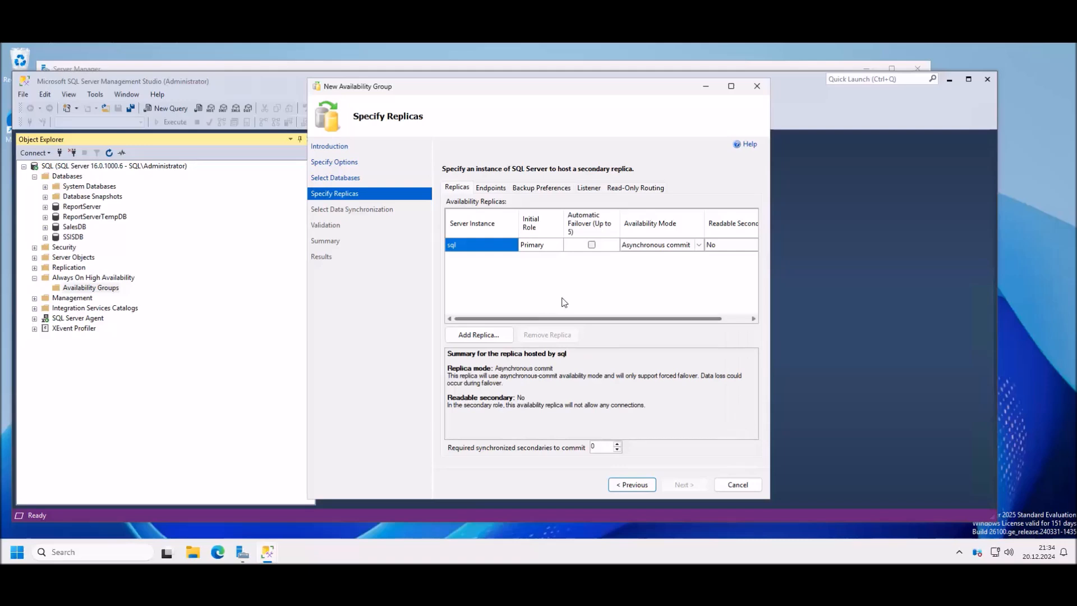
Step: Add a replica by changing the server name to sql2 and connecting to it
left_click(478, 335)
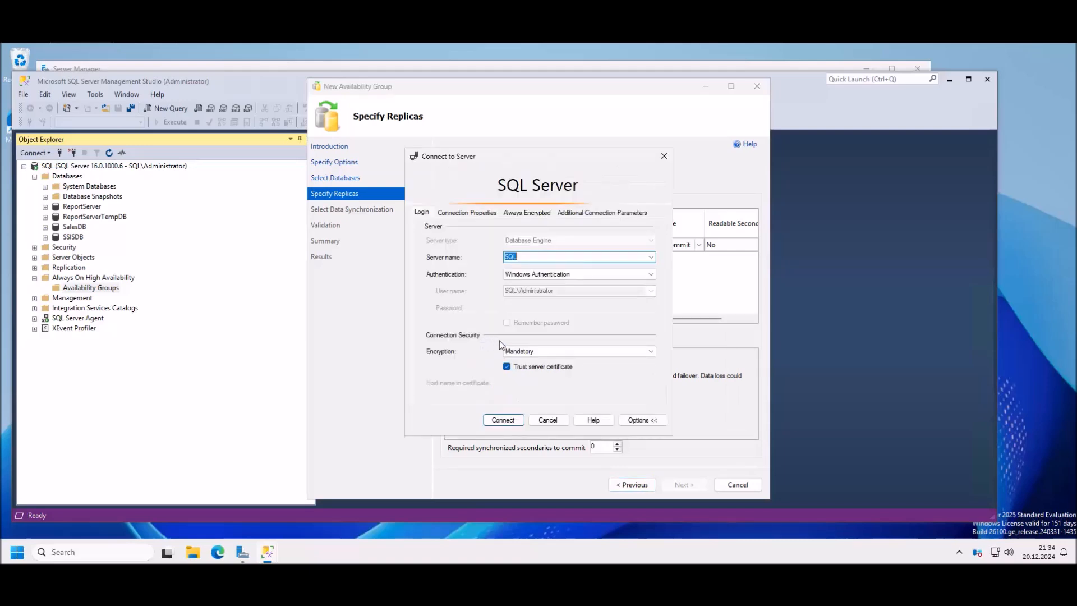
left_click(533, 255)
type("2")
left_click(503, 420)
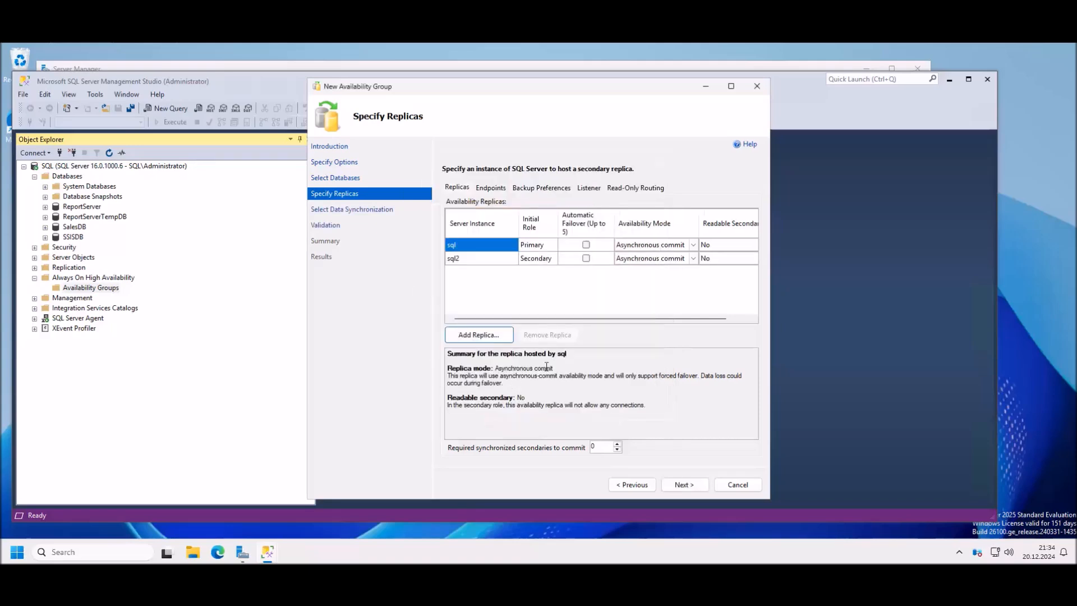
Step: Set sql2's Readable Secondary to Yes and show the endpoint URLs for both replicas
left_click_drag(640, 316, 733, 321)
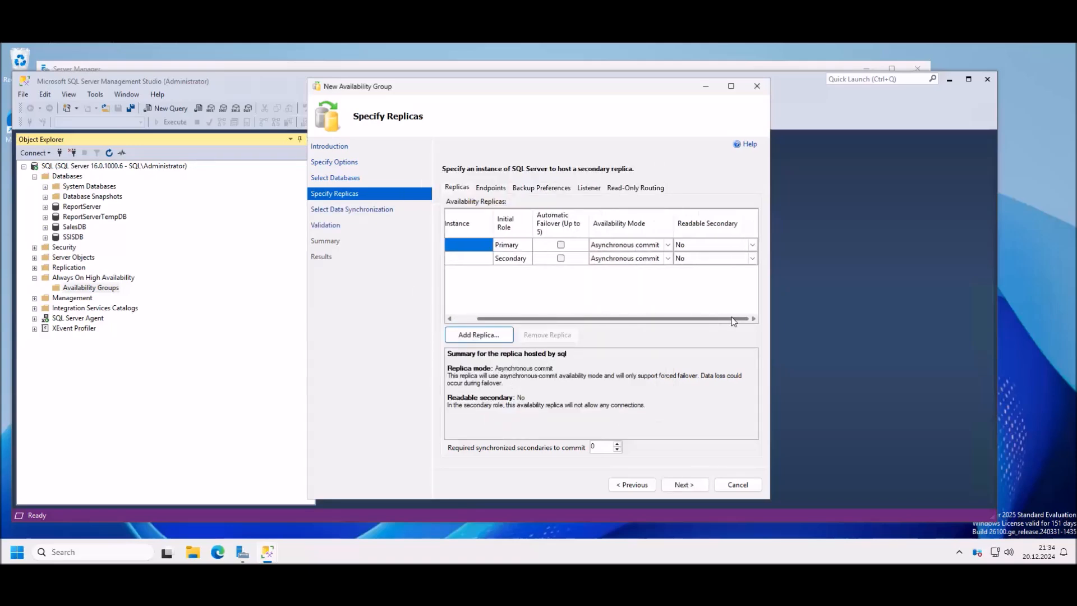
left_click(753, 259)
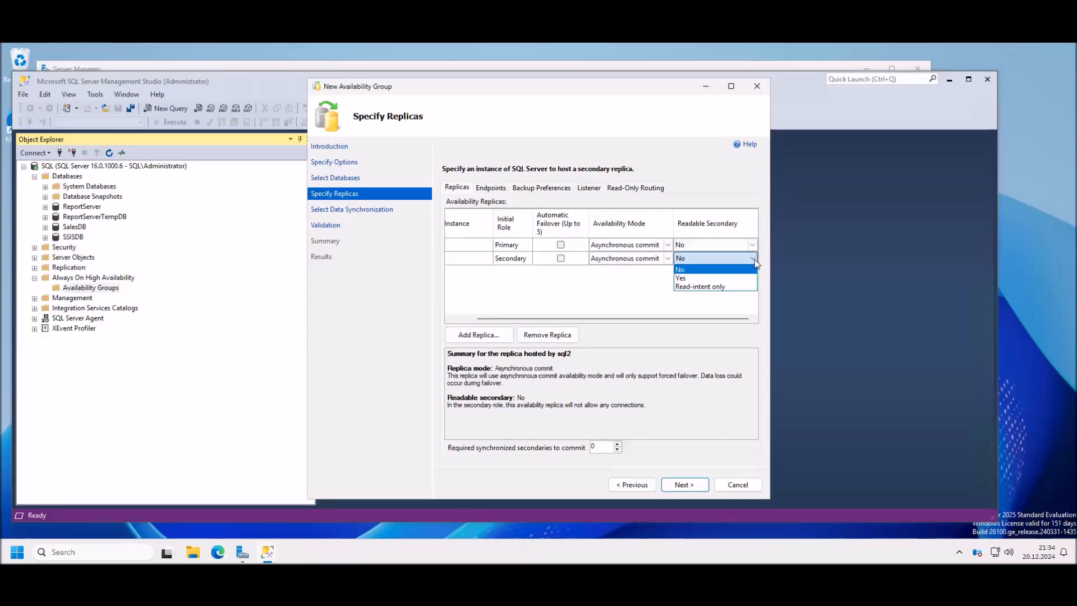
left_click(699, 278)
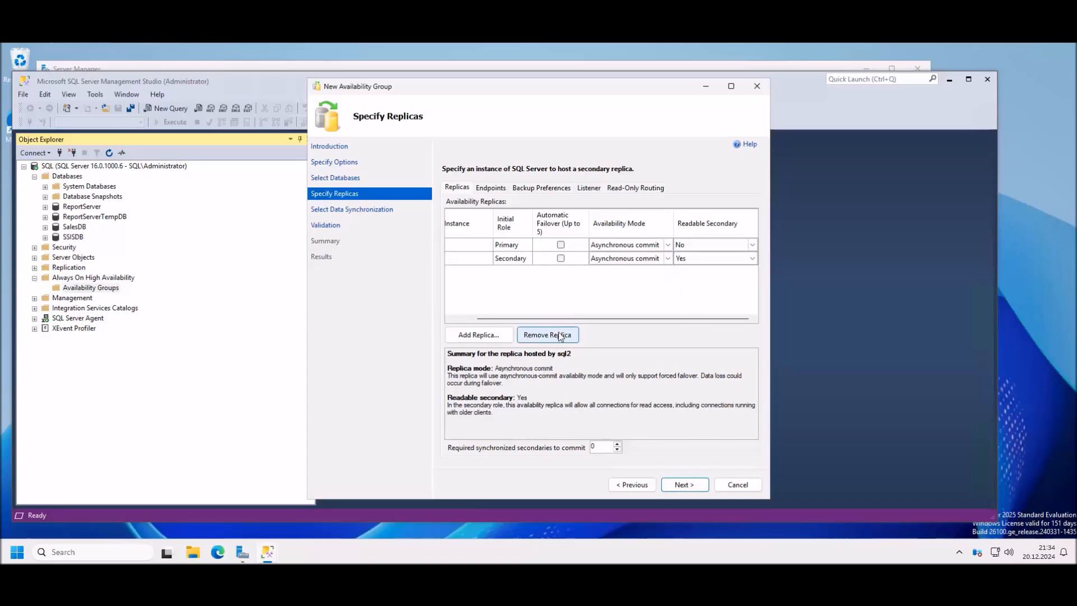
left_click_drag(561, 318, 496, 318)
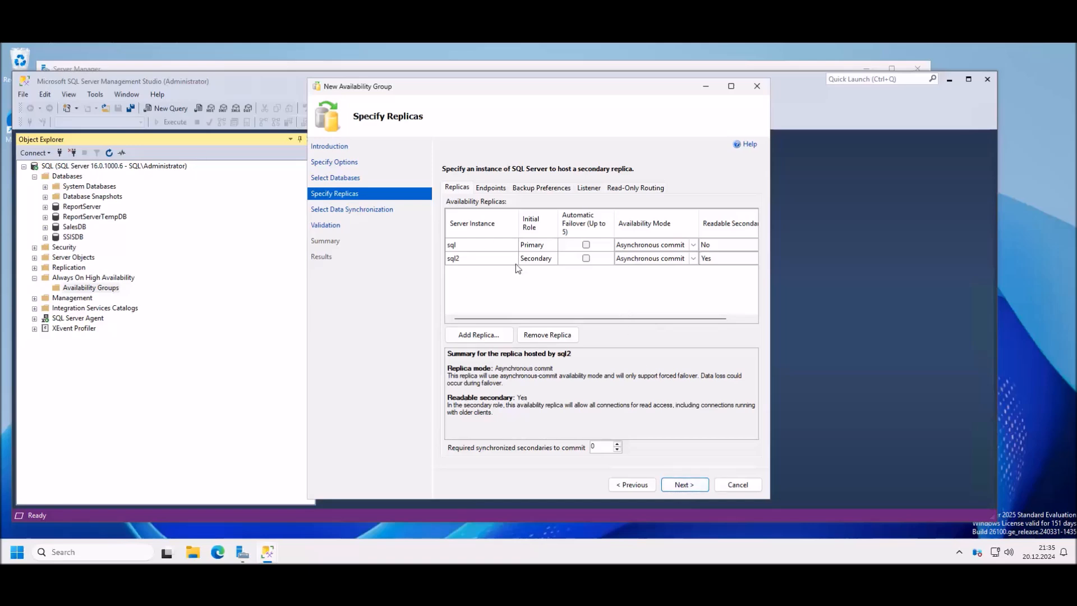
left_click(493, 190)
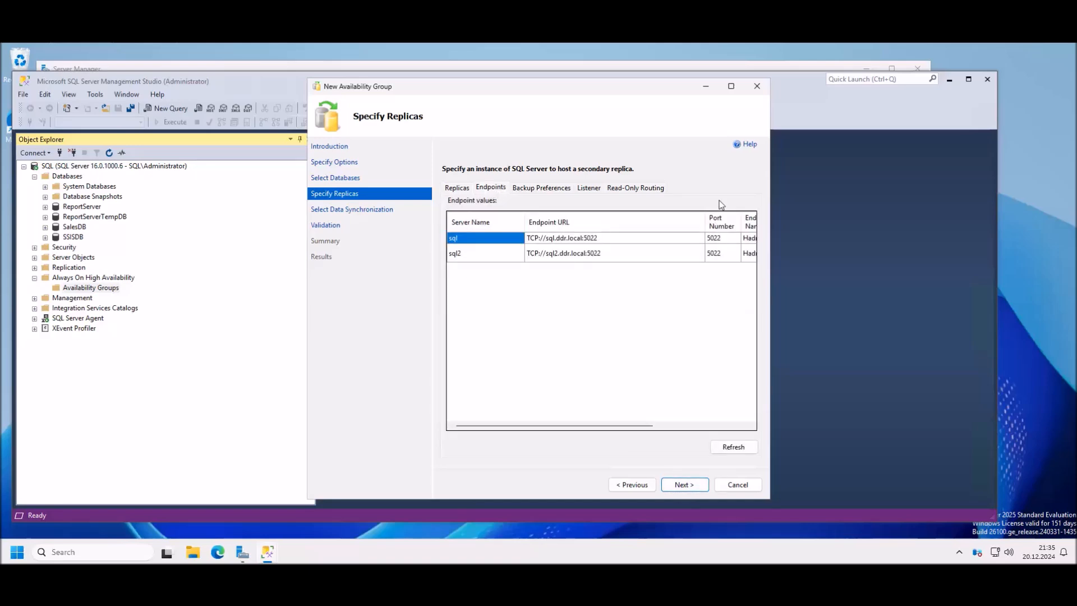
Step: Widen the wizard to see every endpoint column, then bring up the virtual machine's actions
left_click_drag(773, 322, 999, 323)
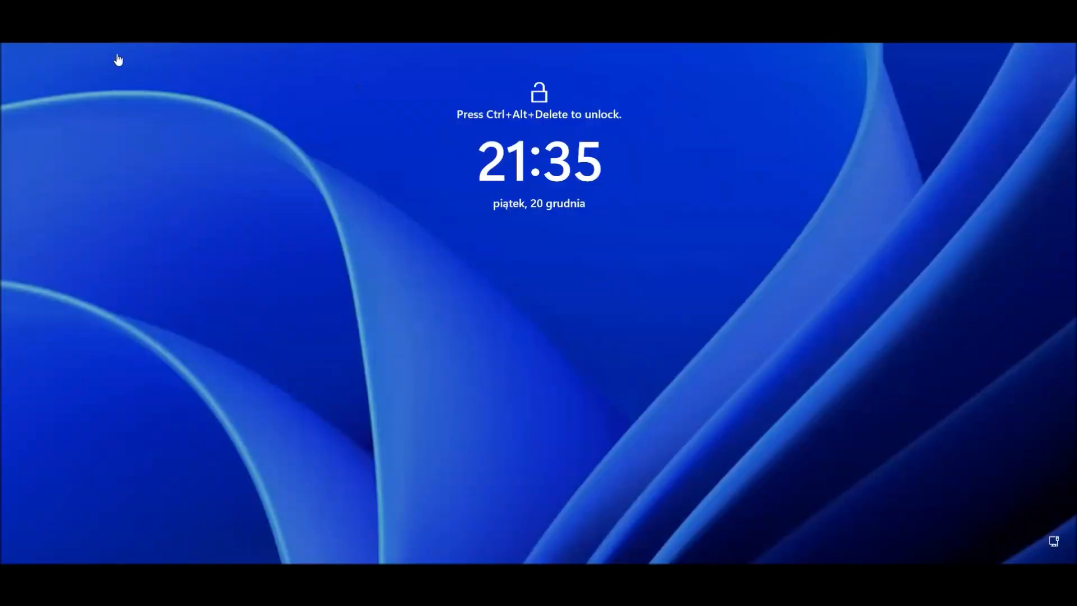
right_click(149, 38)
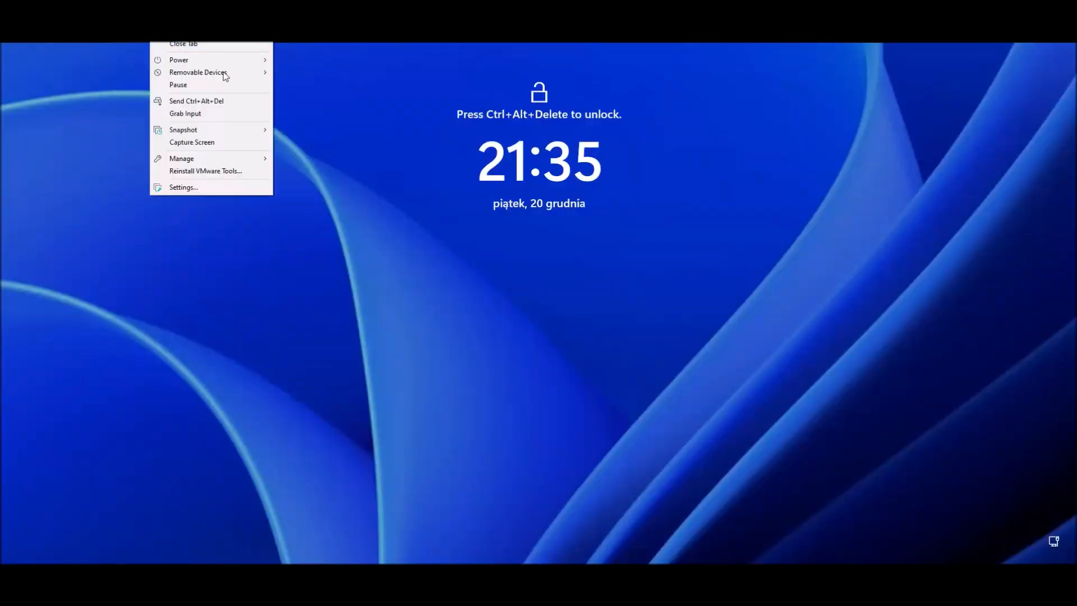
Step: Unlock the Windows Server session with the account password
left_click(211, 103)
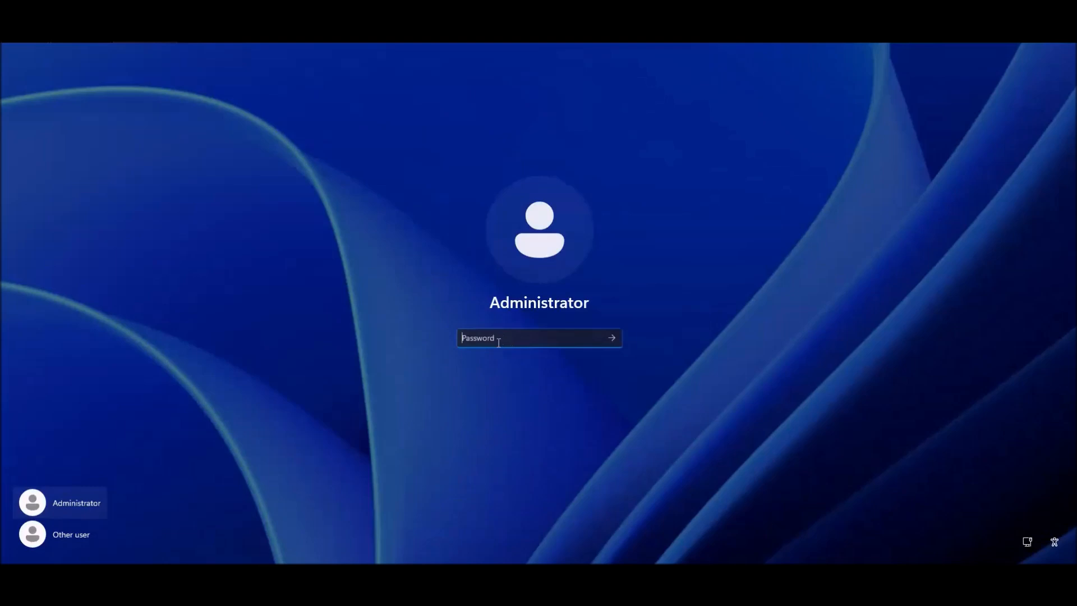
type("**********")
key("Return")
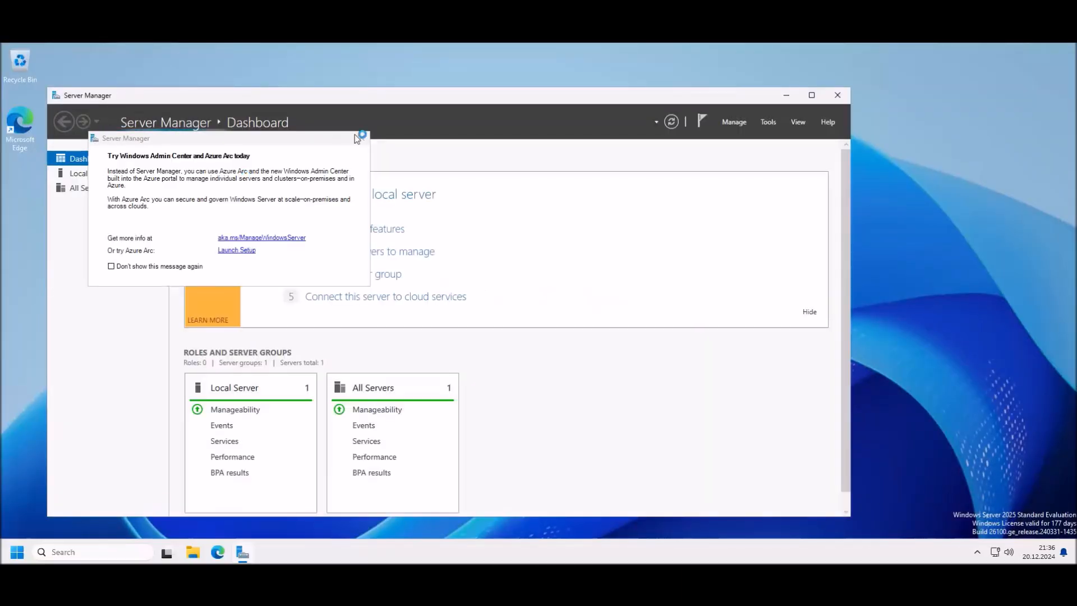
Step: Dismiss the Windows Admin Center prompt, search the Start menu for sql, and open SQL Server Configuration Manager
left_click(365, 140)
left_click_drag(378, 100, 437, 96)
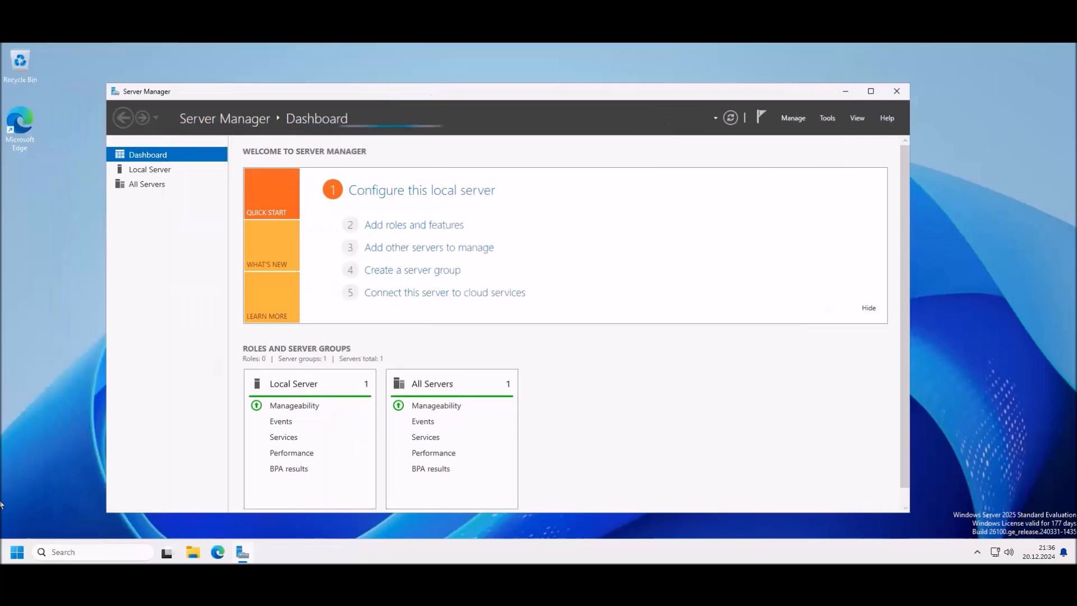
left_click(14, 557)
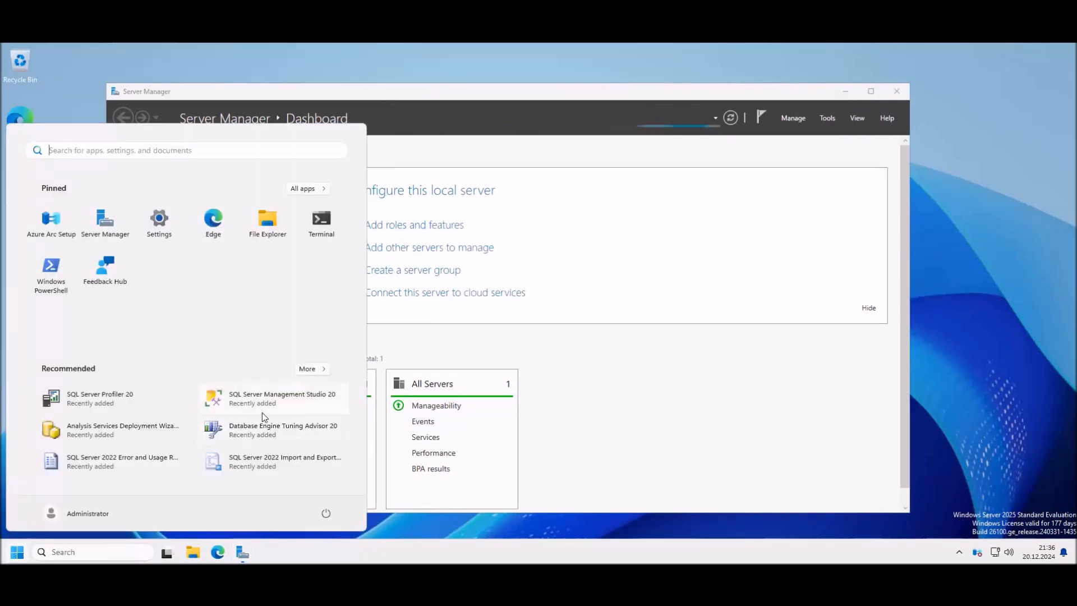
type("sql")
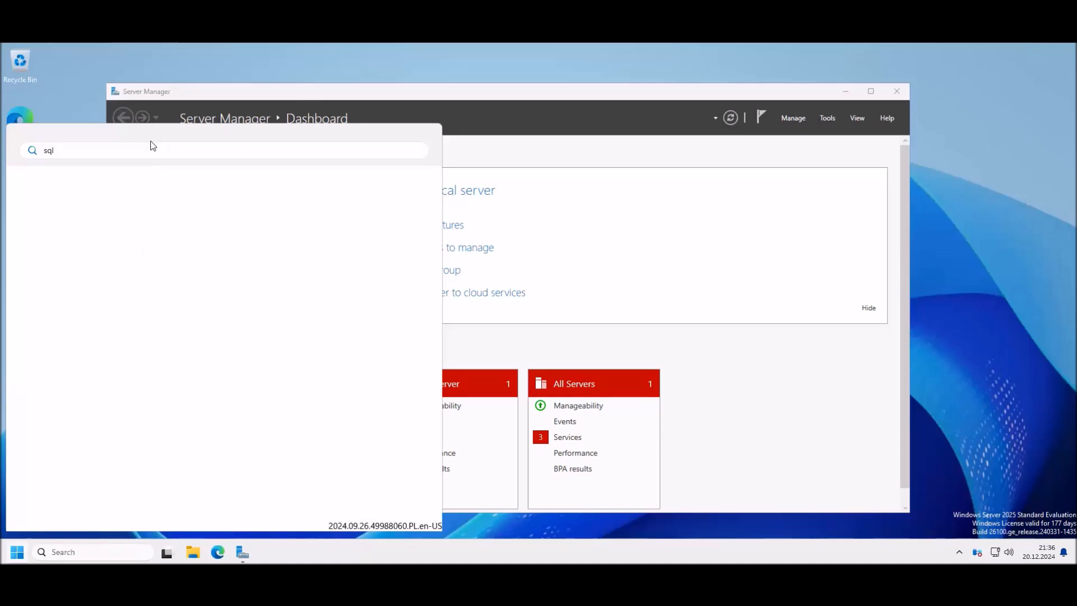
left_click(99, 243)
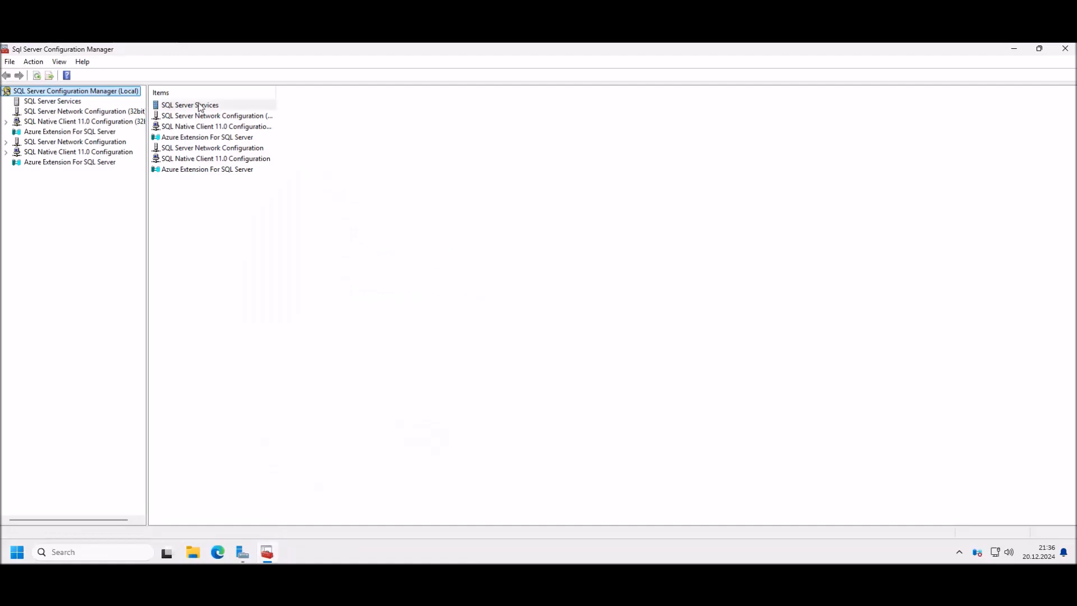
Step: In the MSSQLSERVER service properties, set Built-in account to Local System, apply, and confirm the restart
left_click(191, 106)
right_click(215, 108)
left_click(224, 111)
right_click(192, 119)
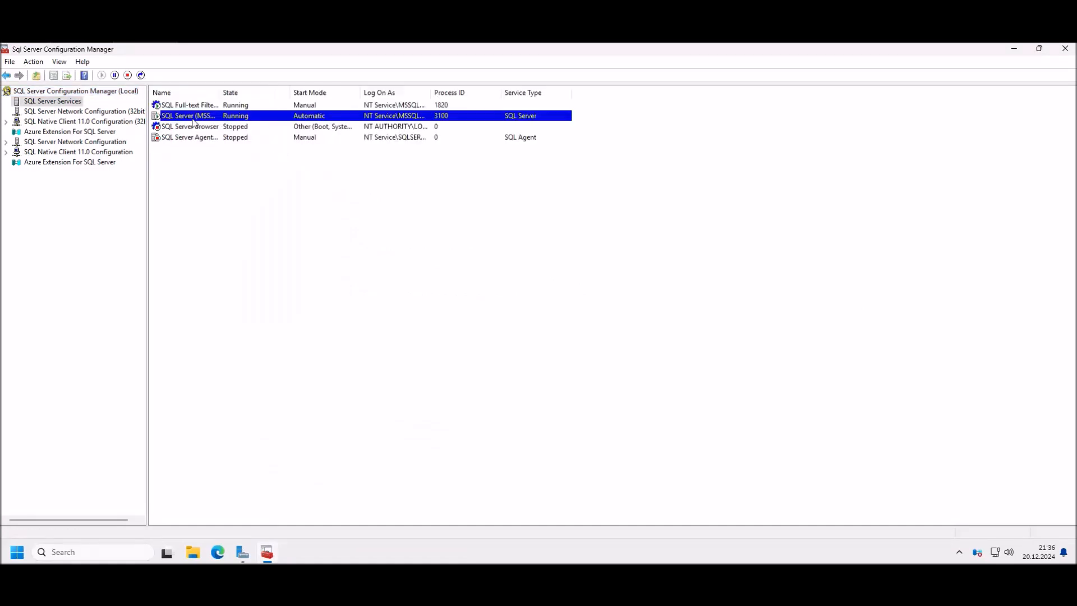
left_click(239, 195)
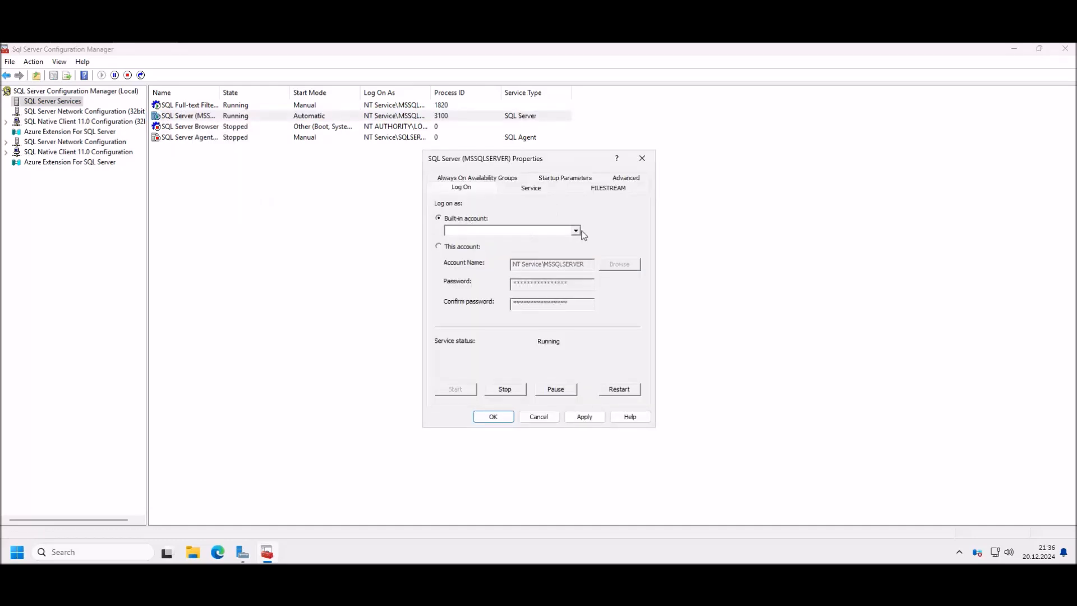
left_click(576, 231)
left_click(538, 241)
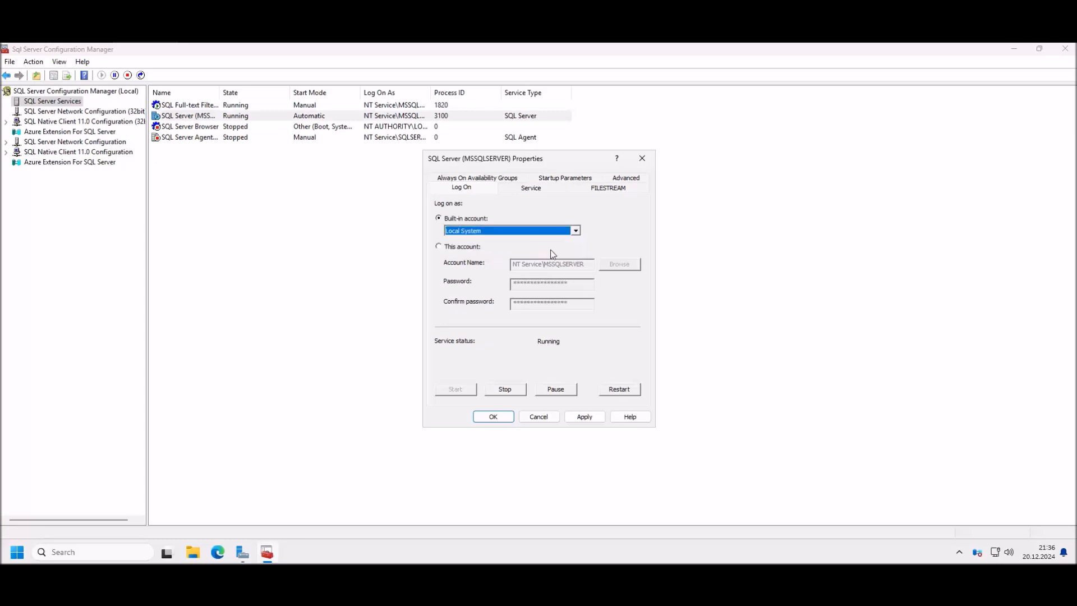
left_click(583, 416)
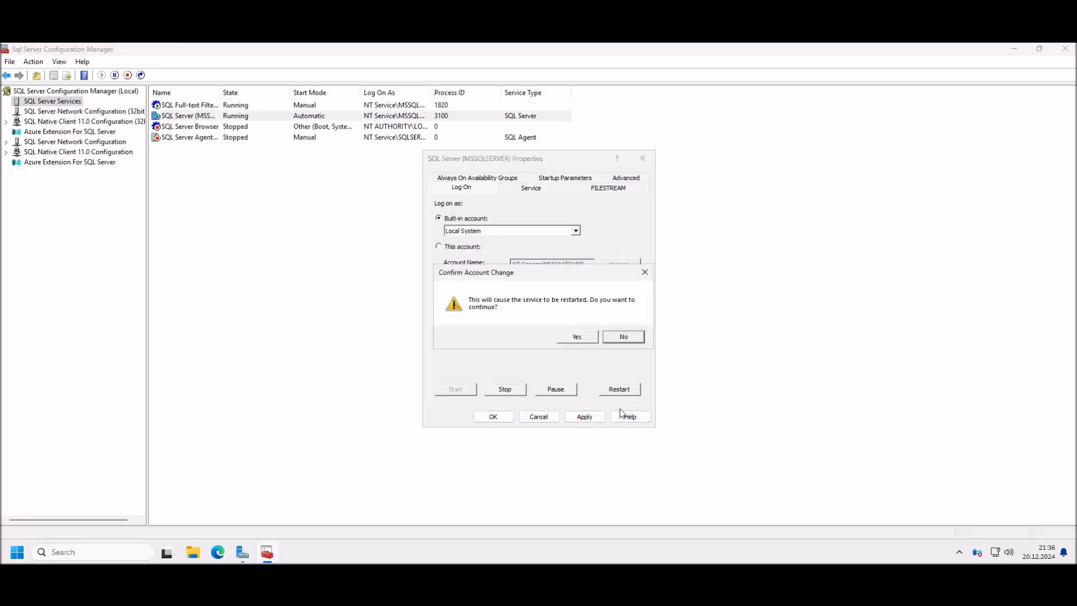
left_click(584, 338)
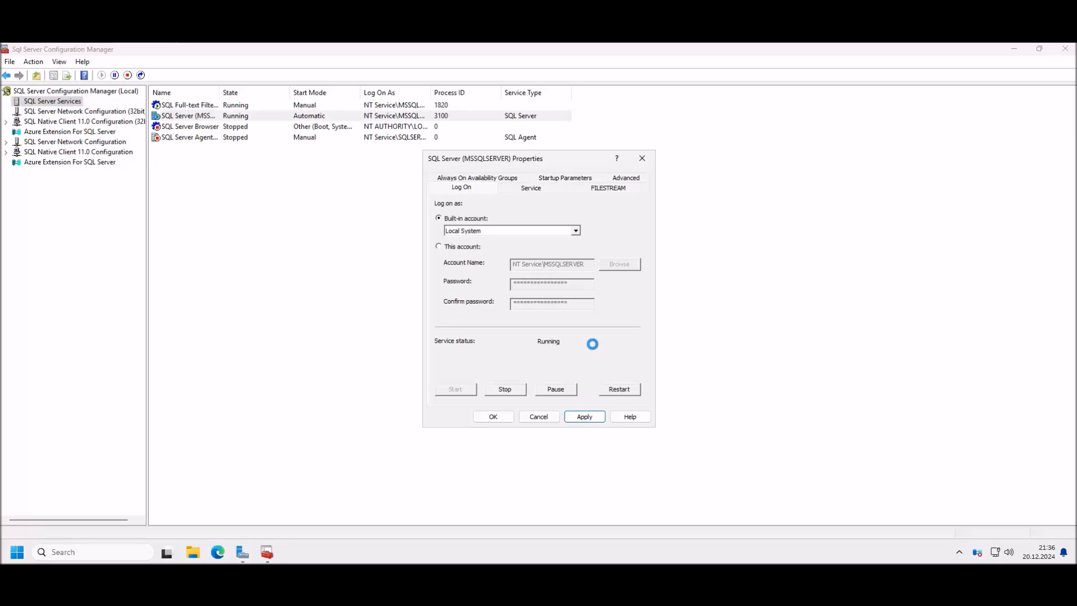
left_click(619, 389)
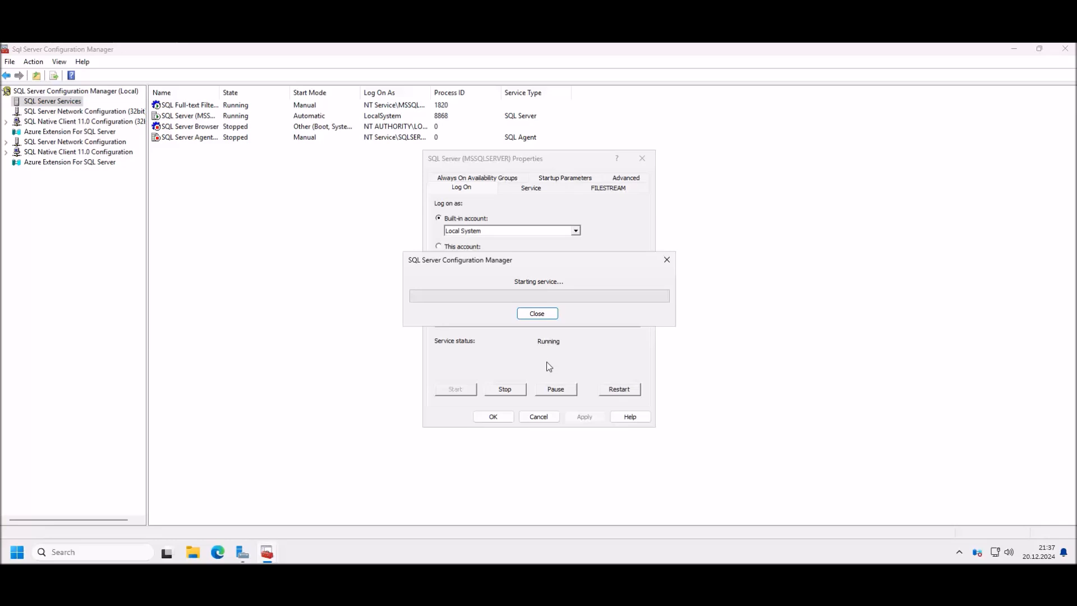
left_click(495, 416)
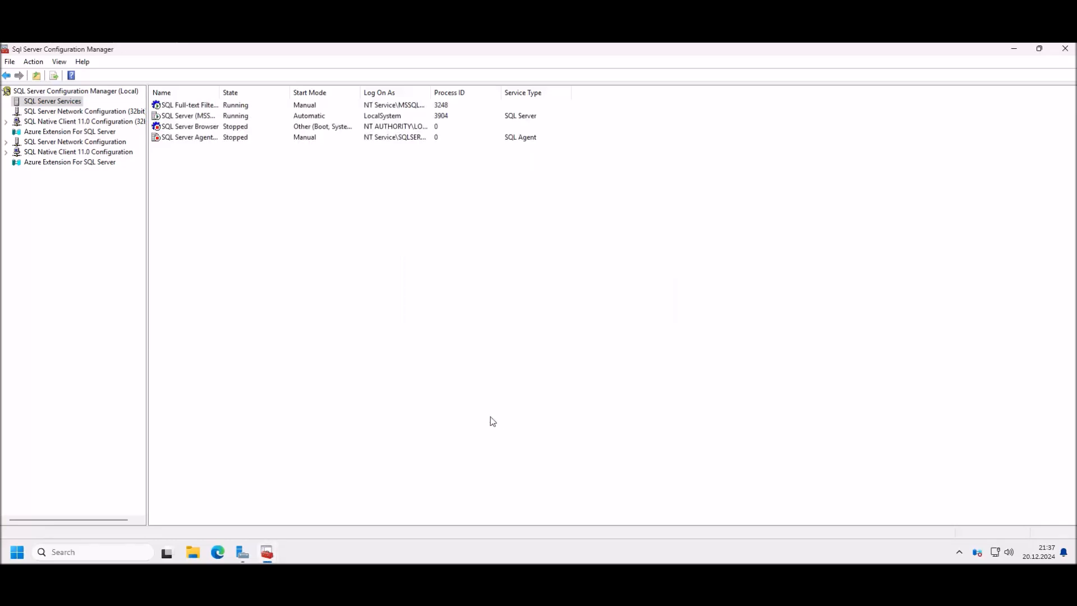
Step: Close Configuration Manager, refresh the endpoints to show LocalSystem for sql and sql2, and view Backup Preferences
left_click_drag(572, 49, 798, 64)
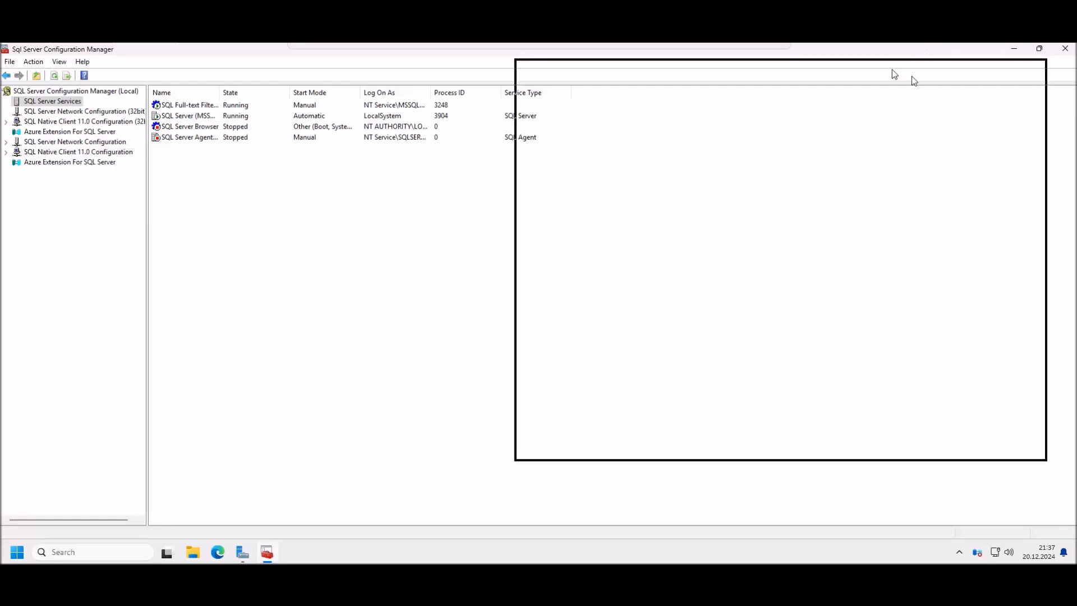
left_click(1035, 67)
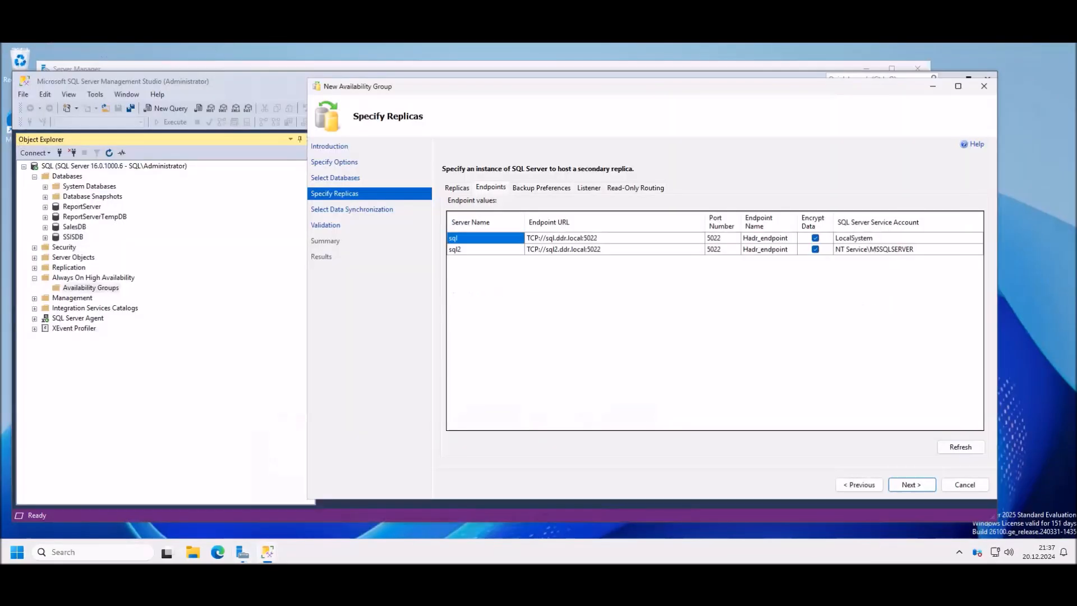
left_click(968, 447)
left_click(634, 314)
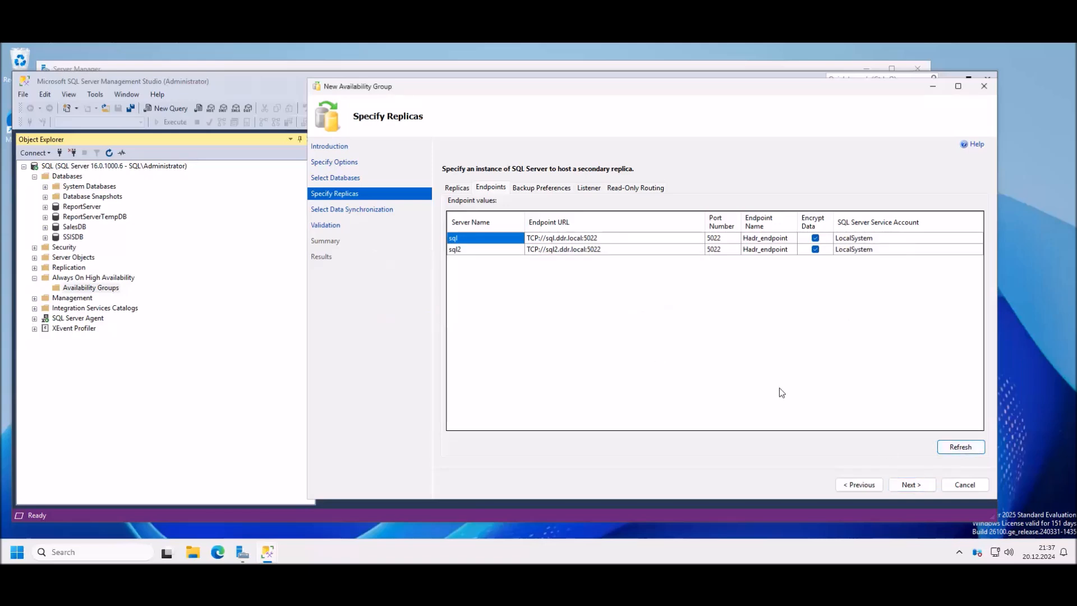
left_click(541, 187)
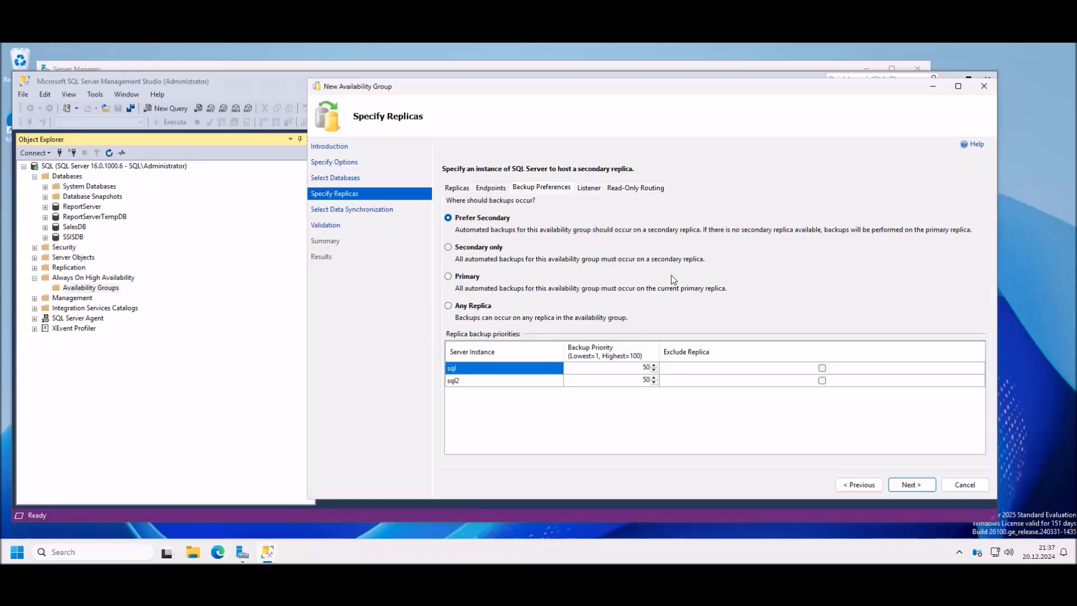
Step: Accept the endpoints warning, reach the data synchronization page, and choose Full database and log backup
left_click(898, 481)
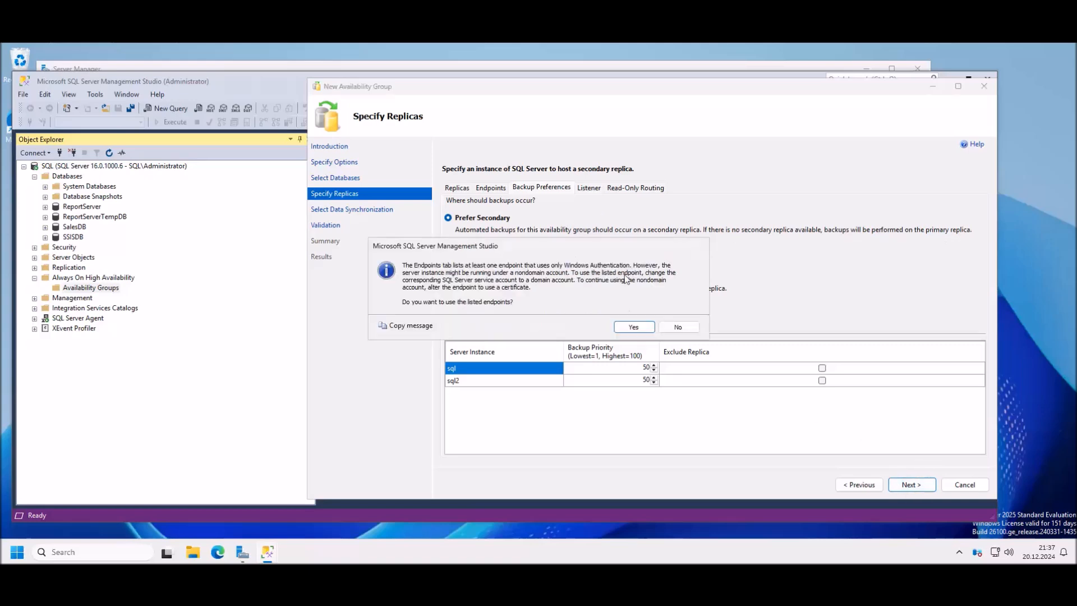
left_click(636, 328)
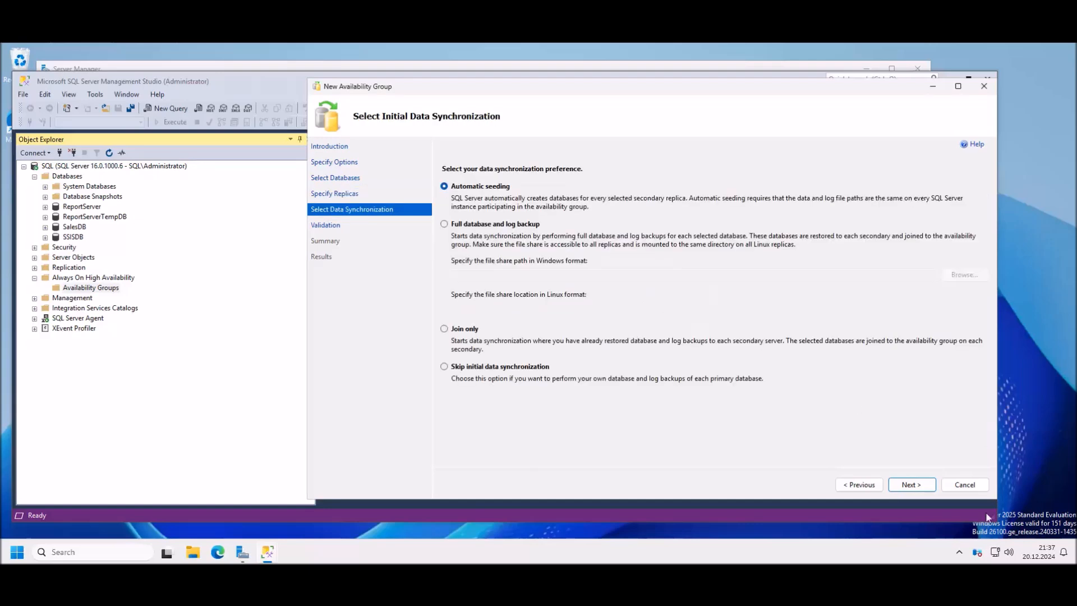
left_click(858, 485)
left_click(912, 489)
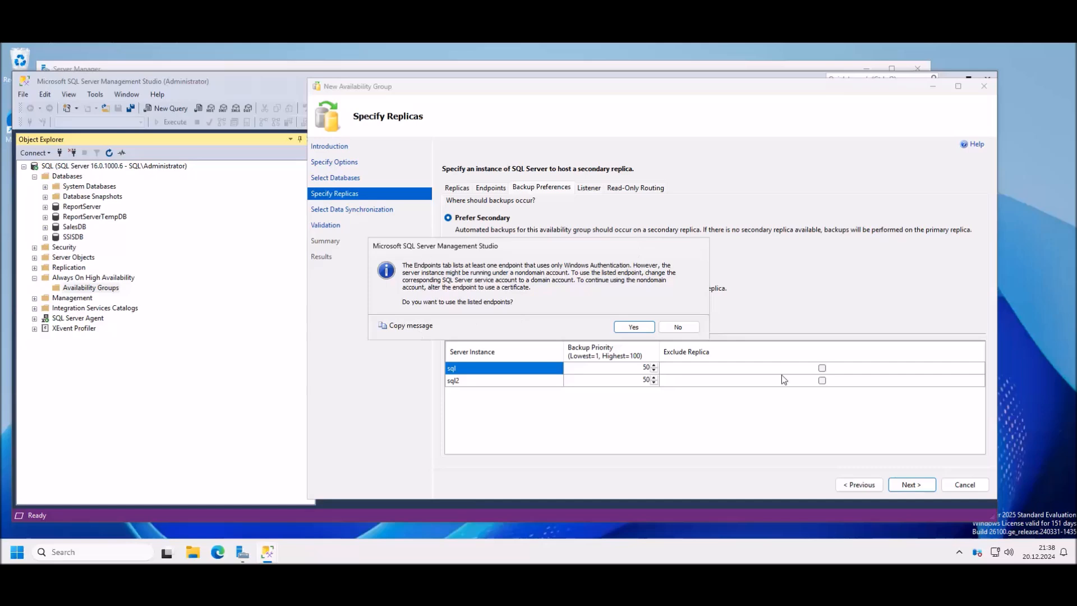
left_click(632, 327)
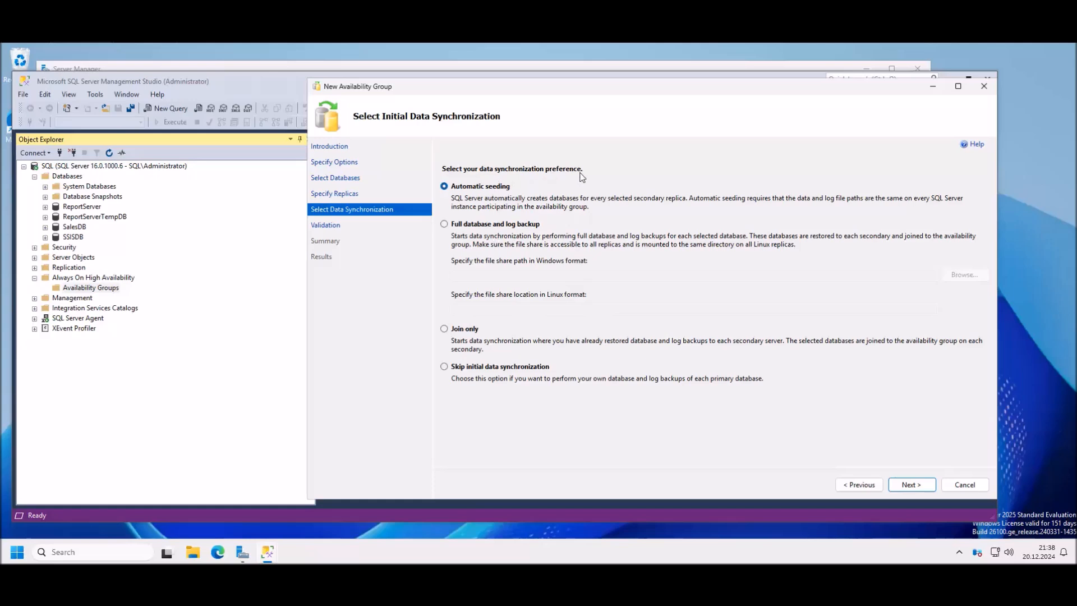
left_click(483, 224)
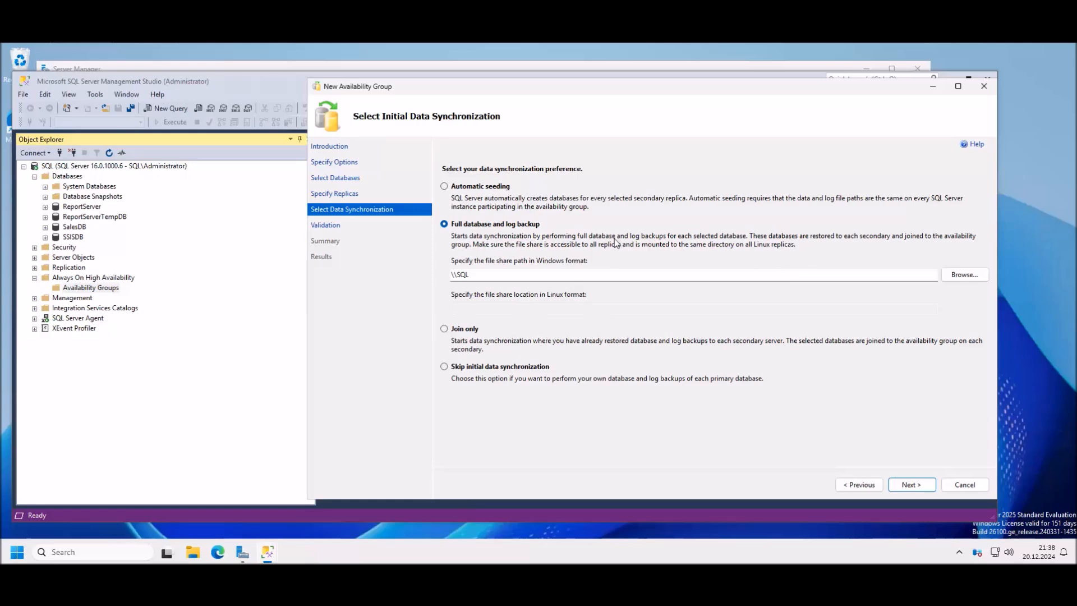
left_click(494, 276)
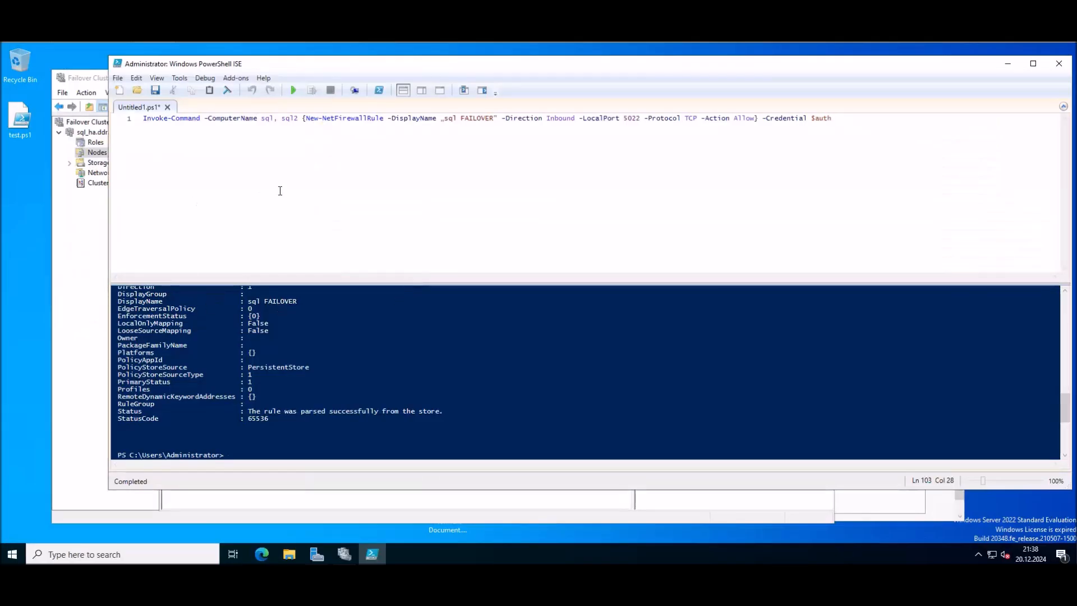
Step: Replace the old firewall line in the script with the New-Item command copied from Word
left_click_drag(844, 118, 141, 117)
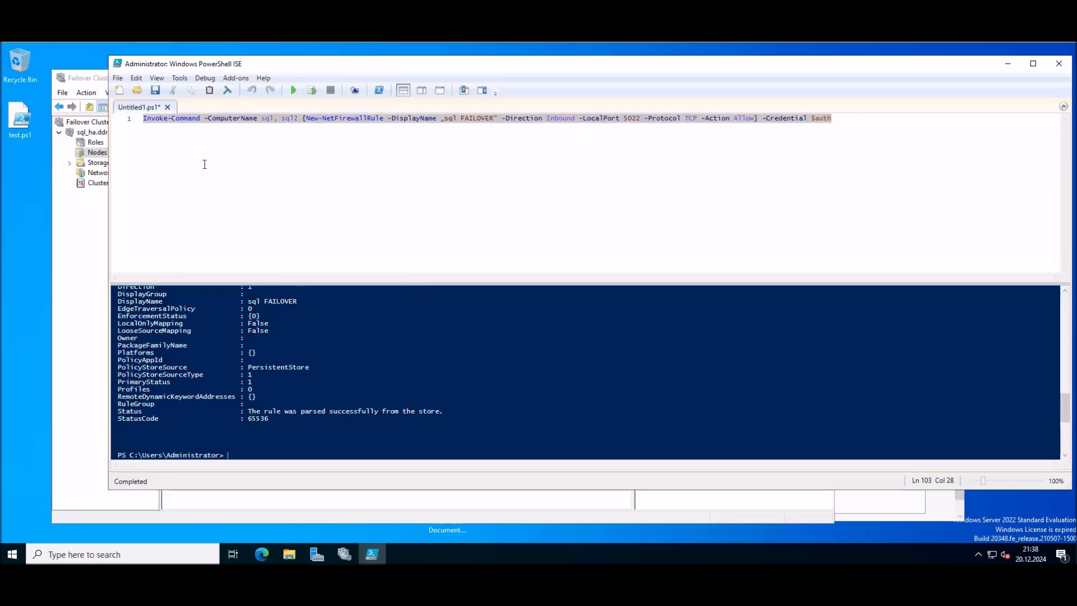
left_click_drag(833, 118, 3, 118)
key("Delete")
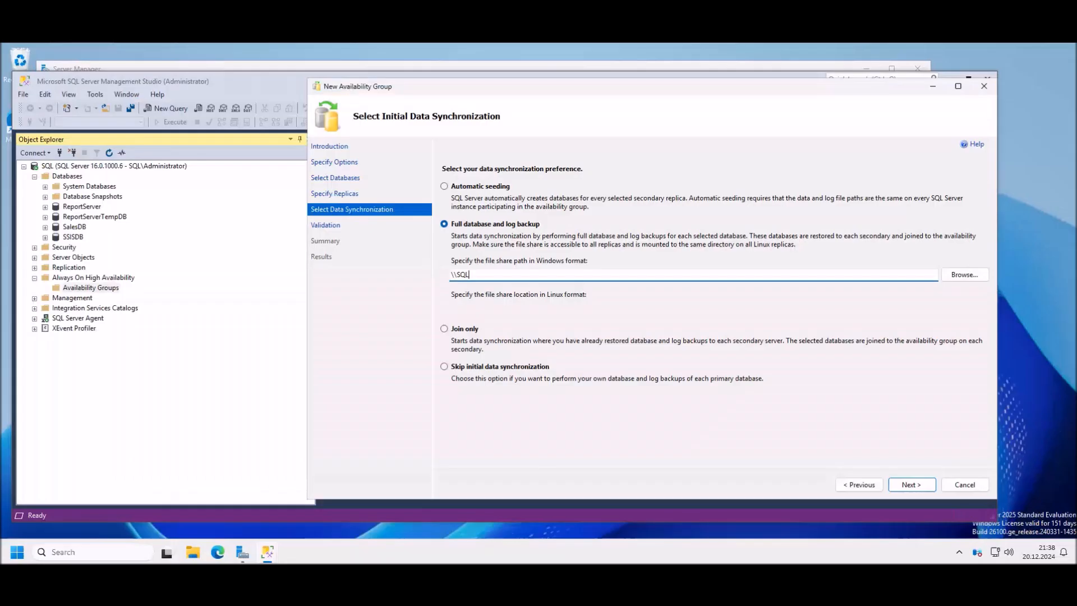
key("alt+Tab")
scroll(492, 352, "up", 8)
scroll(492, 353, "up", 9)
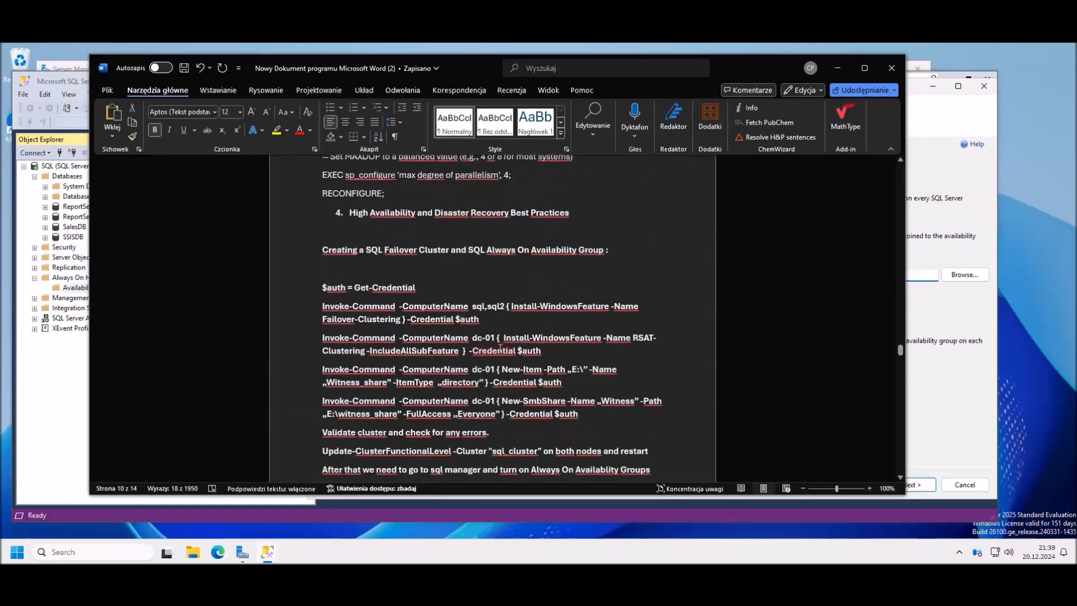
scroll(505, 352, "down", 2)
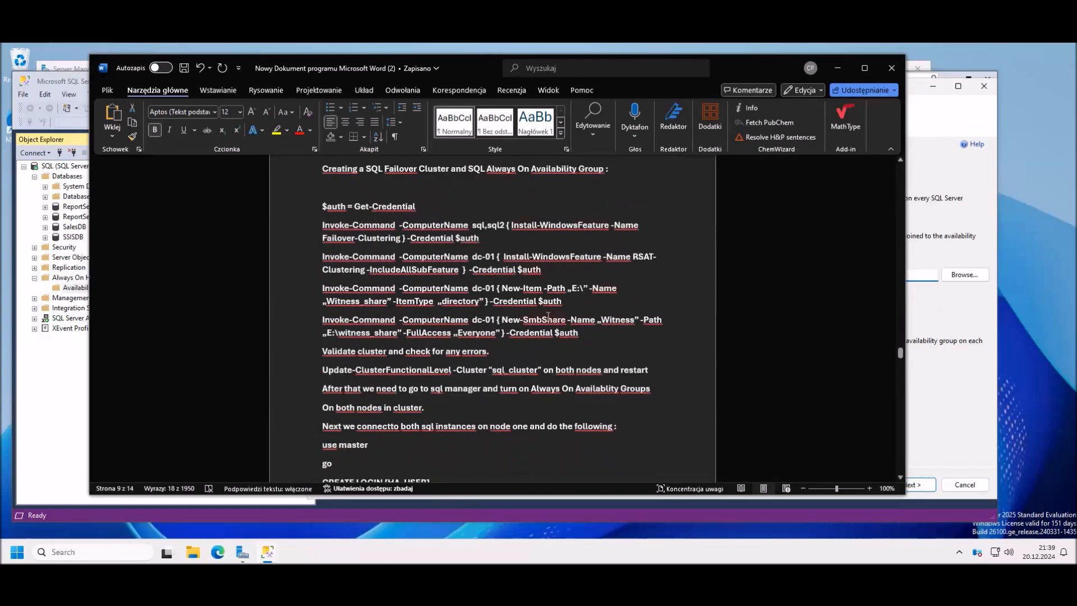
left_click_drag(565, 303, 322, 288)
key("super+c")
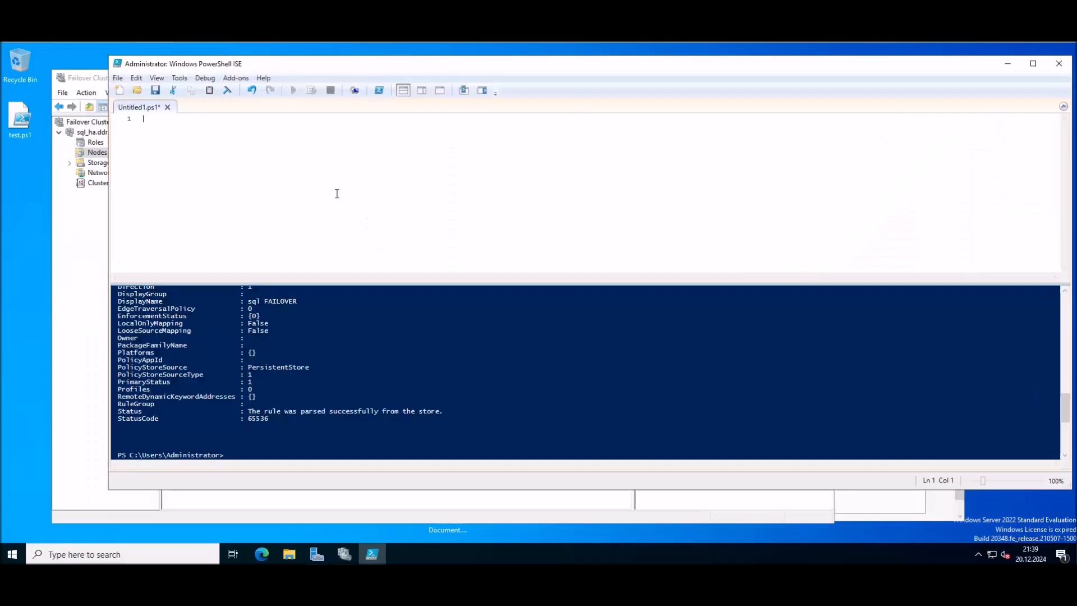
right_click(355, 177)
left_click(385, 209)
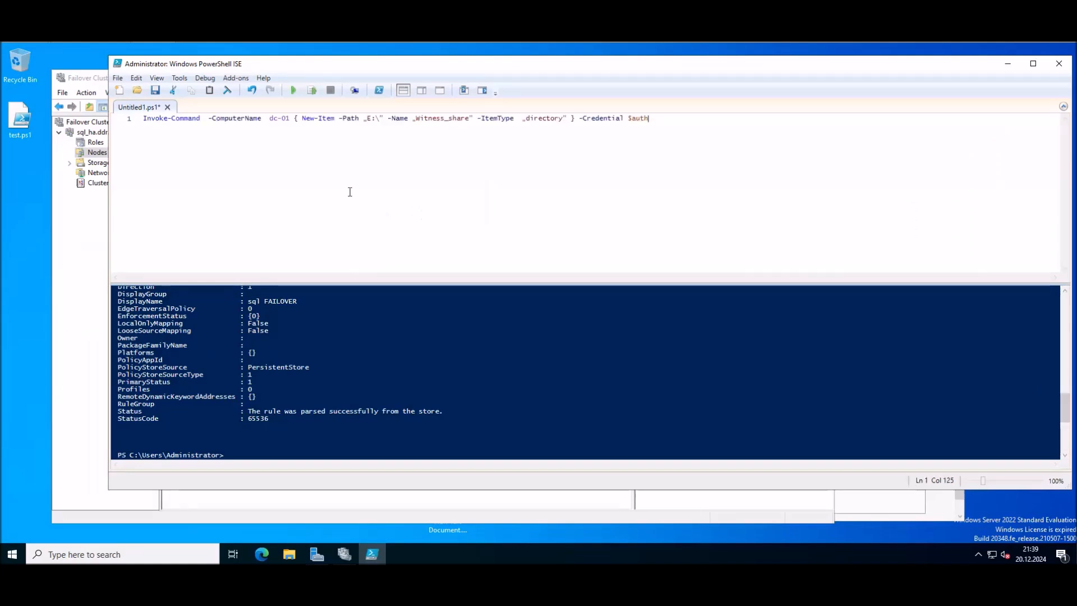
Step: Change the folder name to Backup and run the script on dc-01 with administrator credentials
left_click(469, 119)
key("BackSpace")
key("BackSpace")
key("BackSpace")
key("BackSpace")
key("BackSpace")
key("BackSpace")
key("BackSpace")
key("BackSpace")
key("BackSpace")
key("BackSpace")
key("BackSpace")
key("BackSpace")
key("BackSpace")
type("Backup")
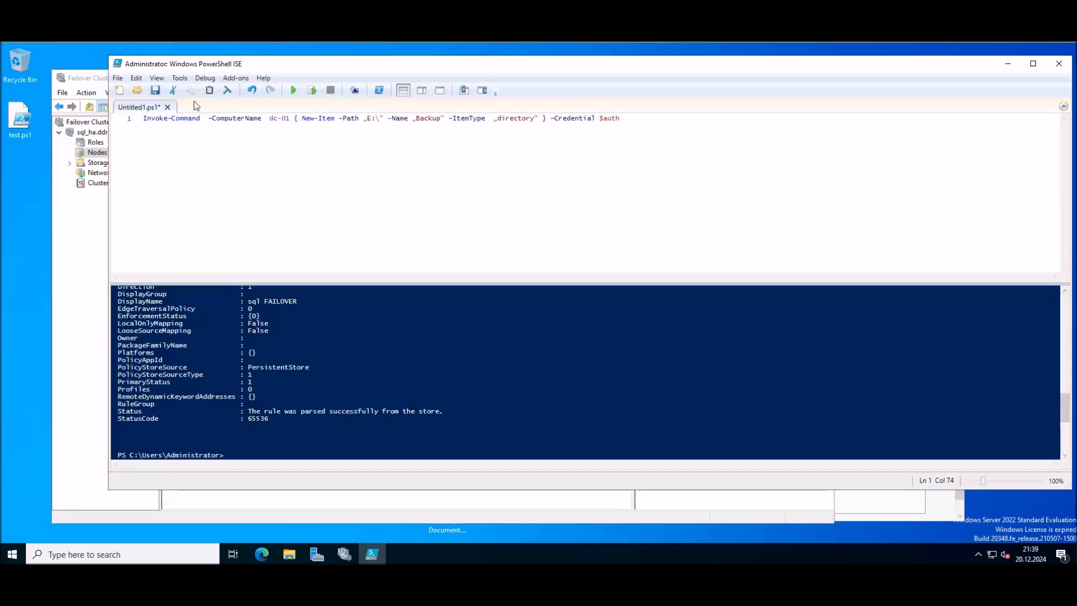
left_click(292, 90)
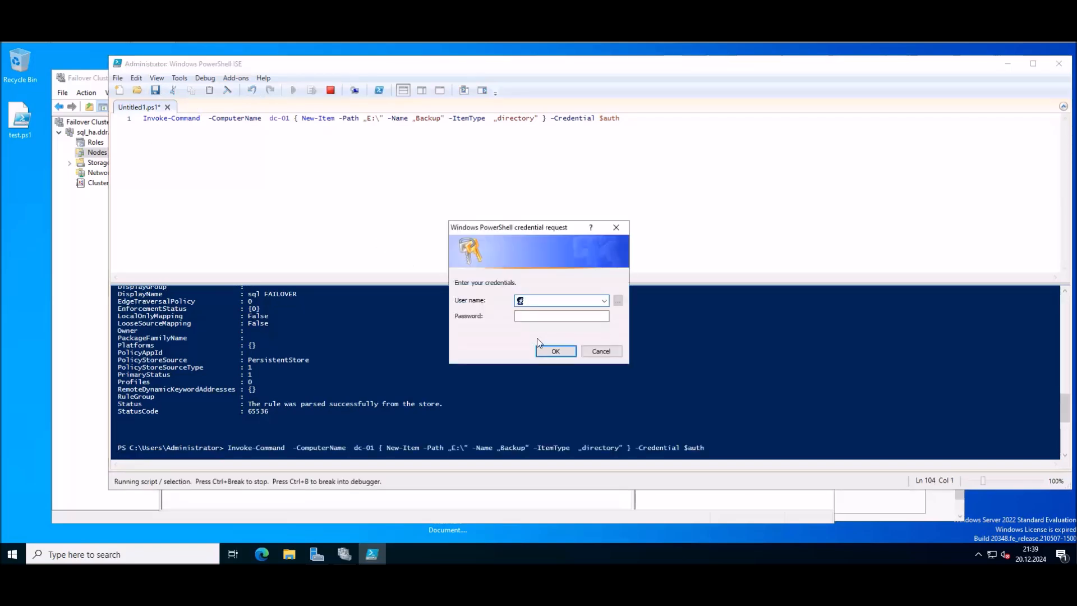
type("admin")
key("Tab")
type("Pa•••••••")
key("Return")
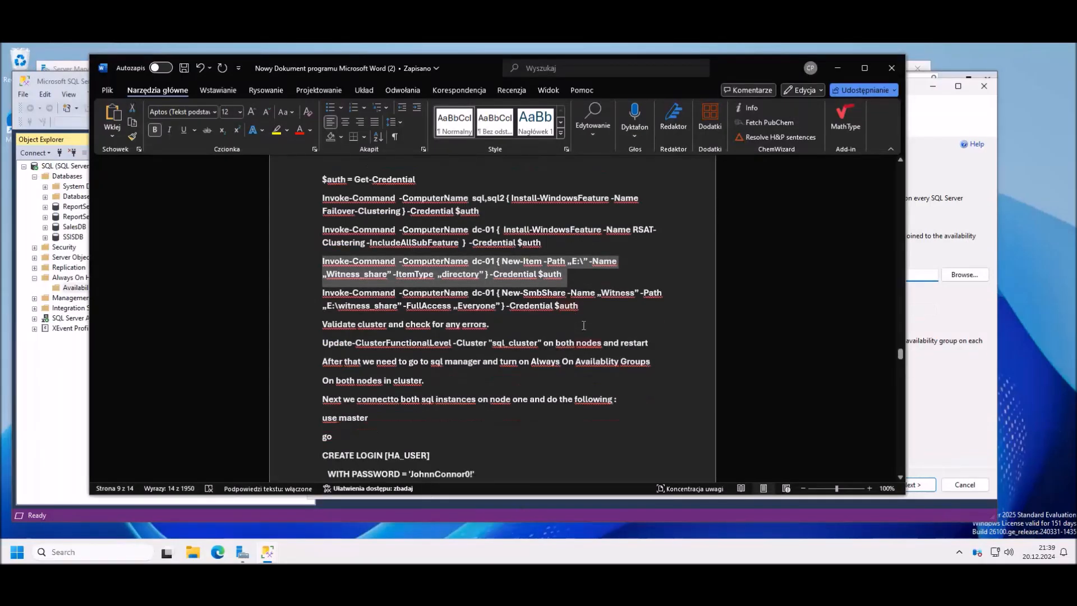
Step: Copy the New-SmbShare command from the Word notes
left_click_drag(583, 308, 332, 294)
key("ctrl+c")
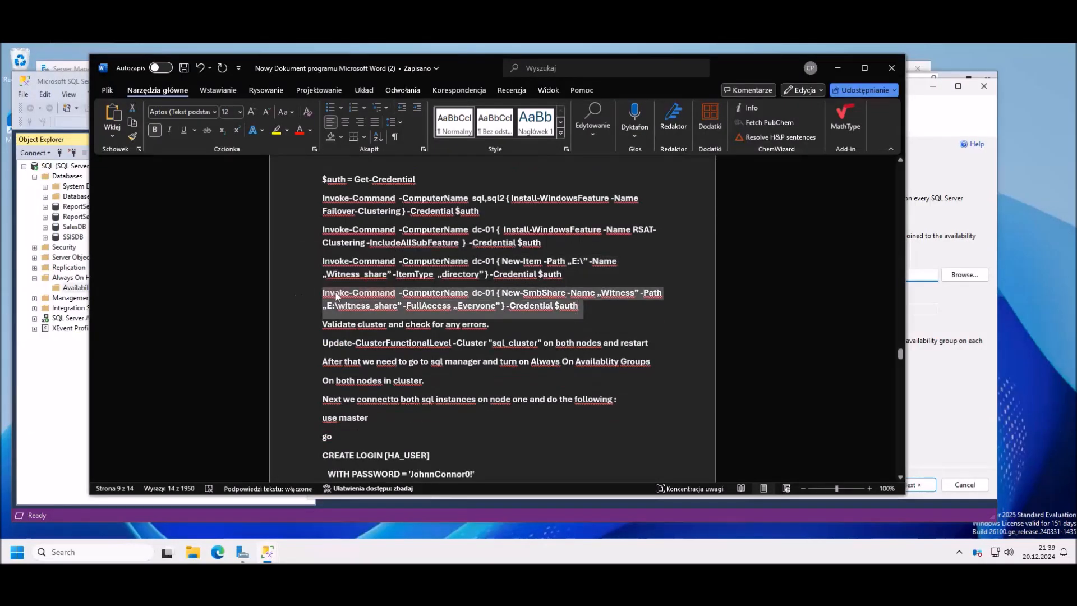
right_click(335, 295)
left_click(365, 351)
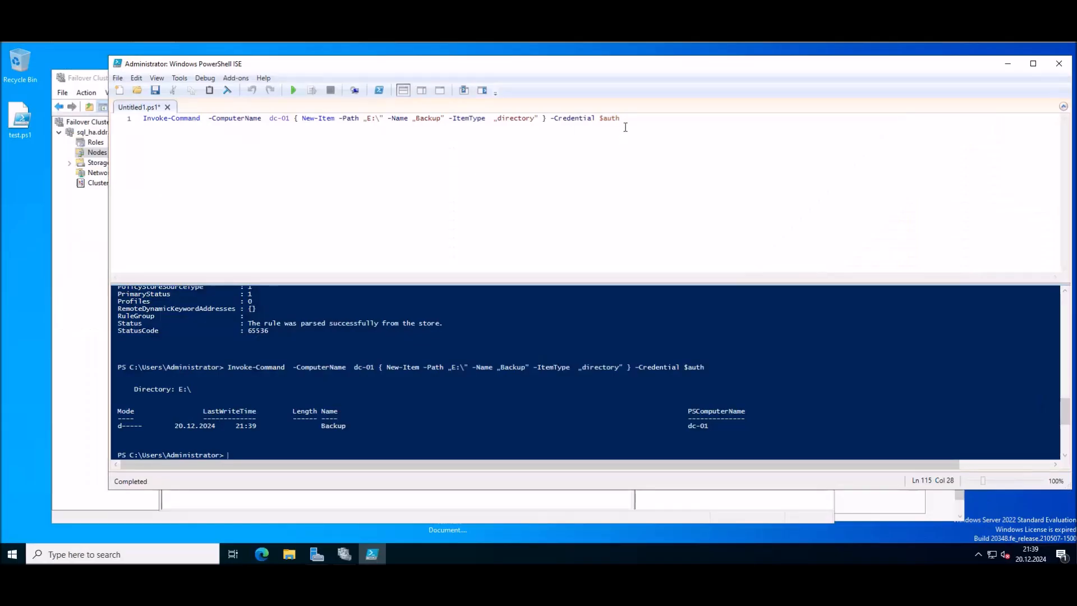
key("shift+Left")
key("shift+Left")
key("shift+Left")
key("shift+Left")
key("shift+Left")
key("shift+Left")
key("shift+Left")
key("shift+Left")
key("shift+Left")
key("shift+Left")
key("shift+Left")
key("shift+Left")
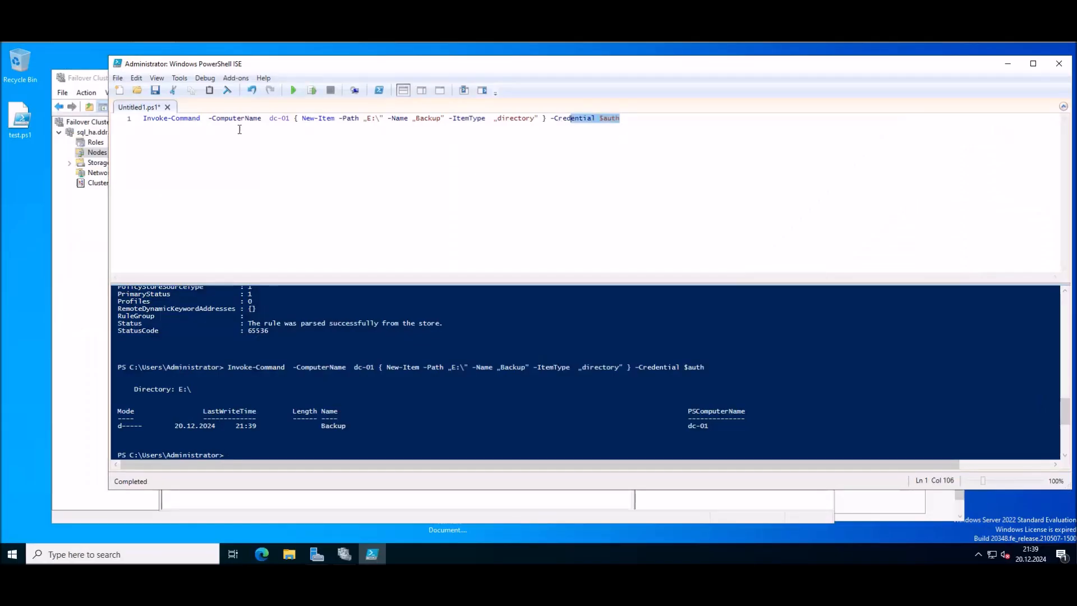
Step: Paste the New-SmbShare command and edit it to -Name "Back" -Path "E:\Backup"
key("shift+Home")
key("BackSpace")
key("ctrl+v")
left_click(519, 142)
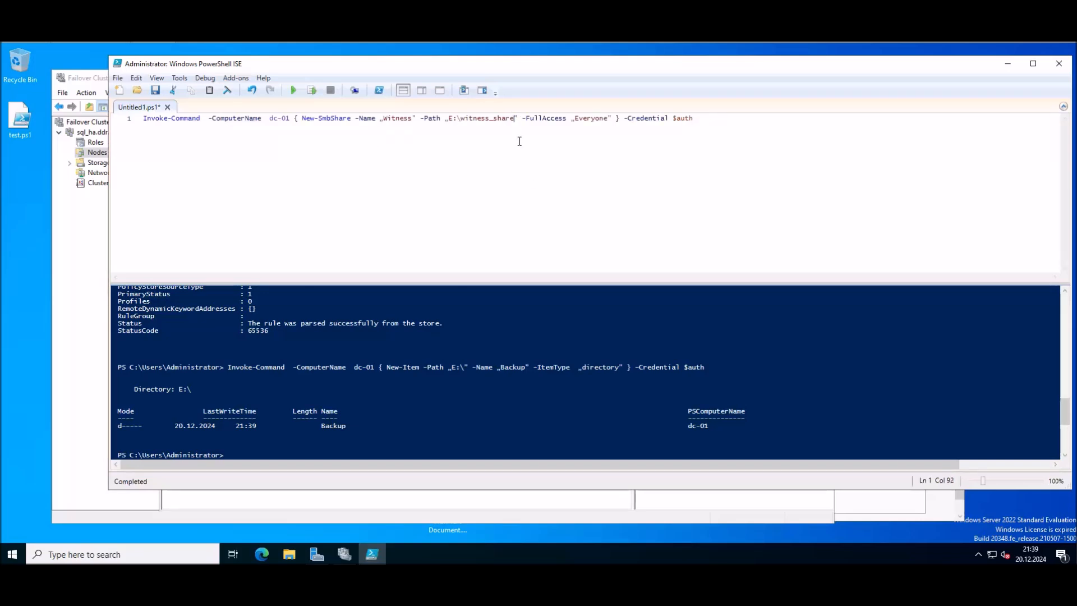
key("BackSpace")
key("BackSpace")
key("BackSpace")
key("BackSpace")
key("BackSpace")
key("BackSpace")
key("BackSpace")
key("BackSpace")
key("BackSpace")
key("BackSpace")
key("BackSpace")
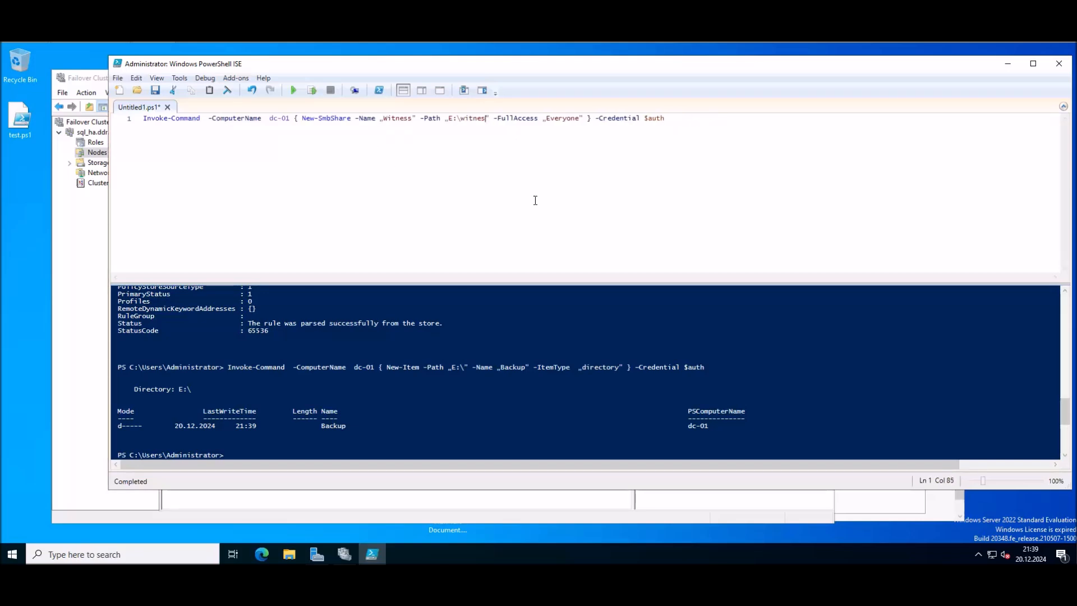
key("BackSpace")
key("BackSpace")
type("Back")
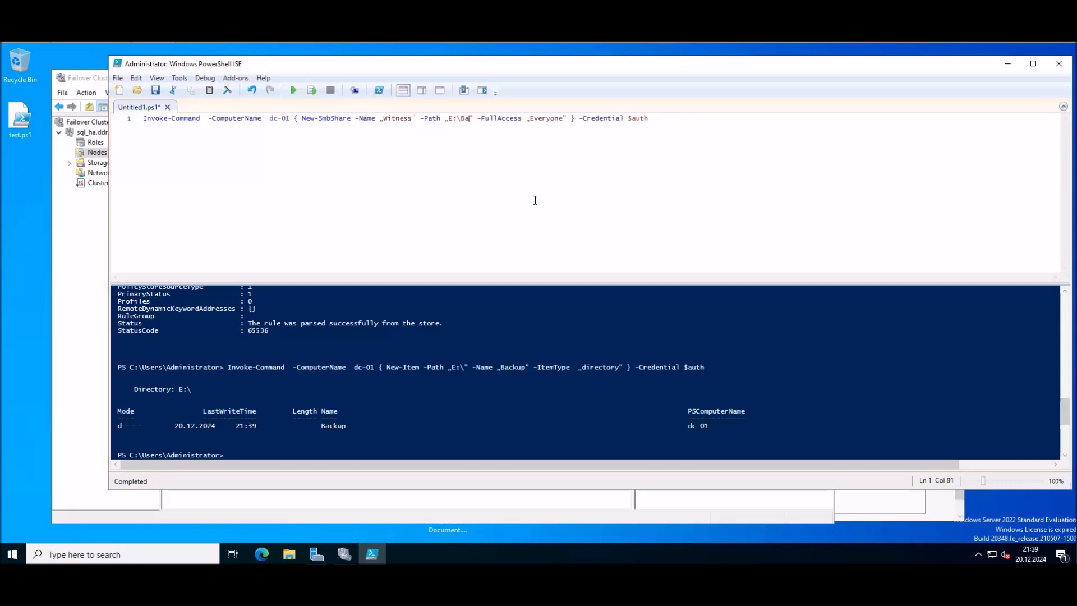
type("up")
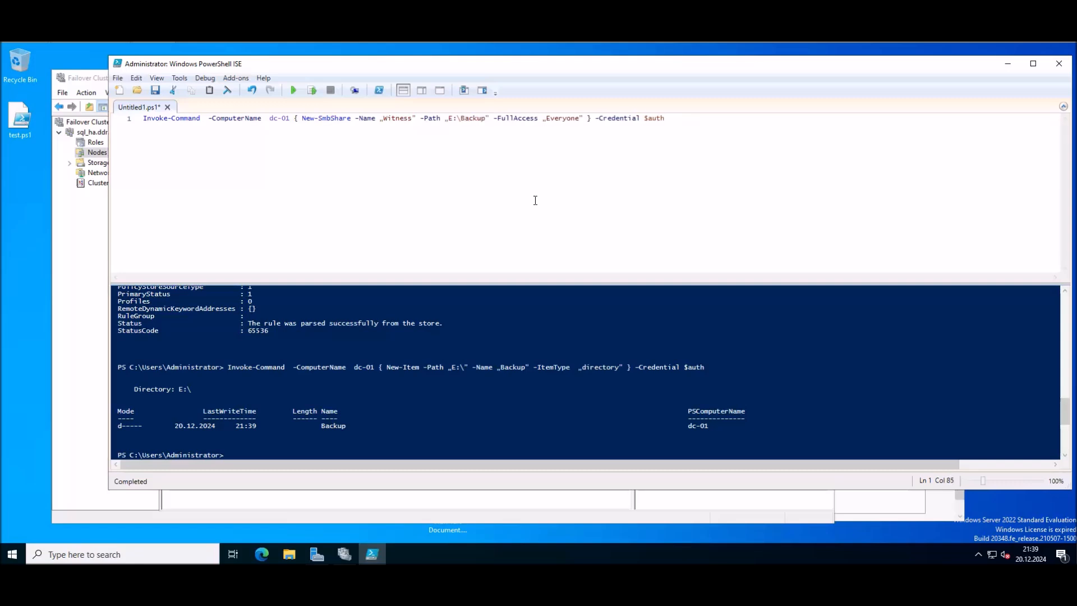
left_click(412, 119)
key("BackSpace")
key("BackSpace")
key("BackSpace")
key("BackSpace")
key("BackSpace")
key("BackSpace")
key("BackSpace")
type("Back")
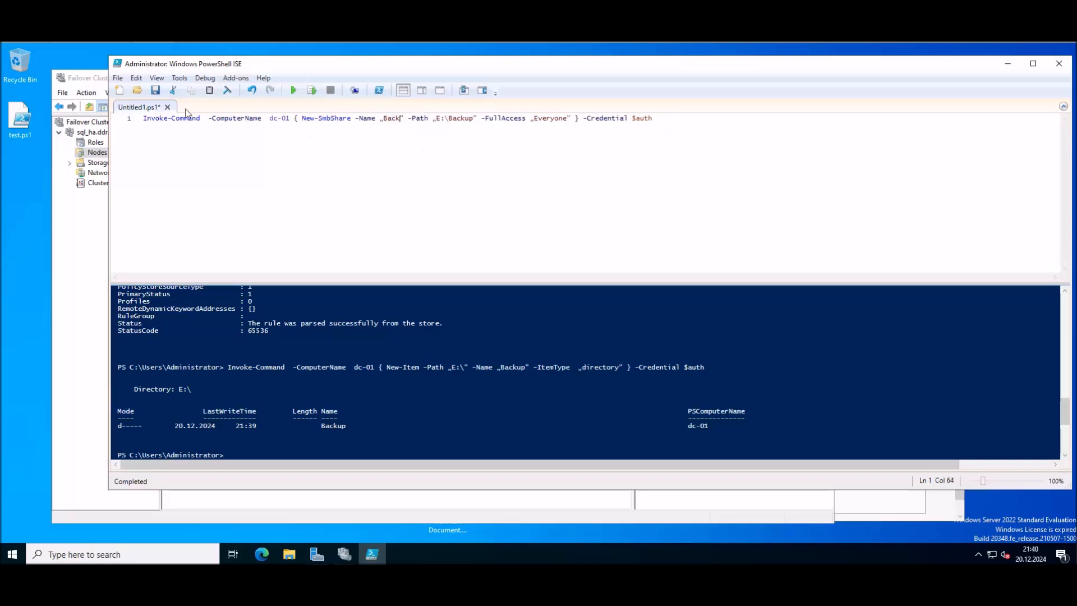
Step: Run the share command on dc-01, entering the administrator credentials
left_click(292, 90)
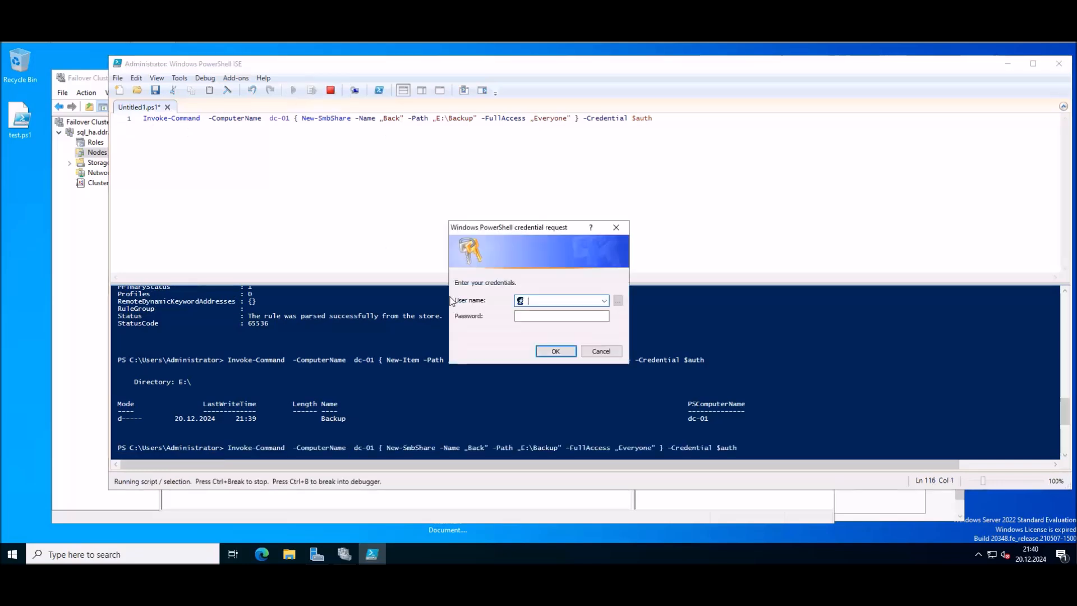
type("min")
key("Tab")
type("••••••••")
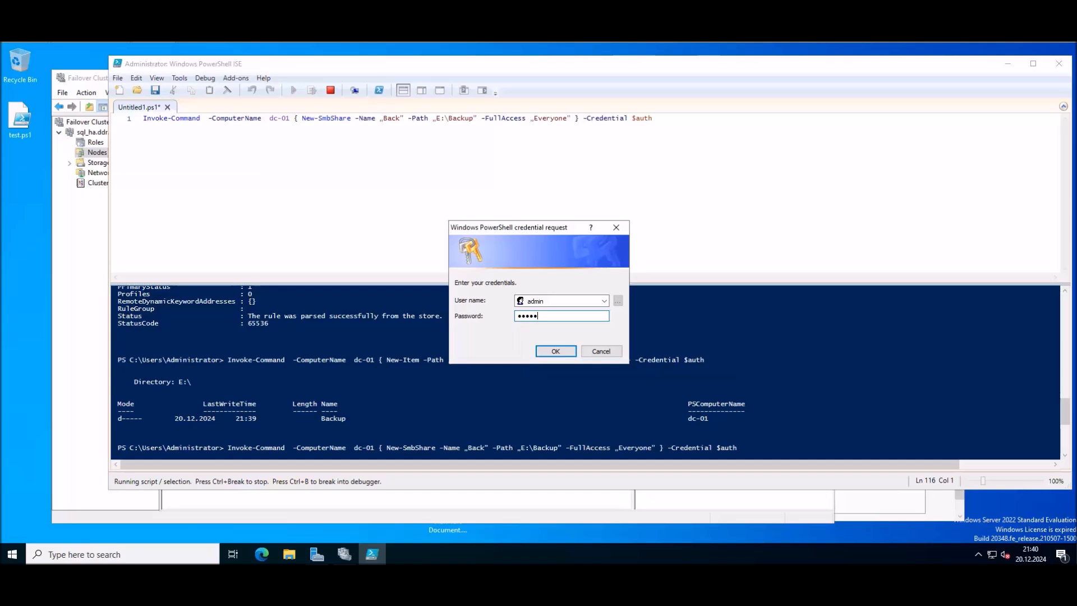
key("Return")
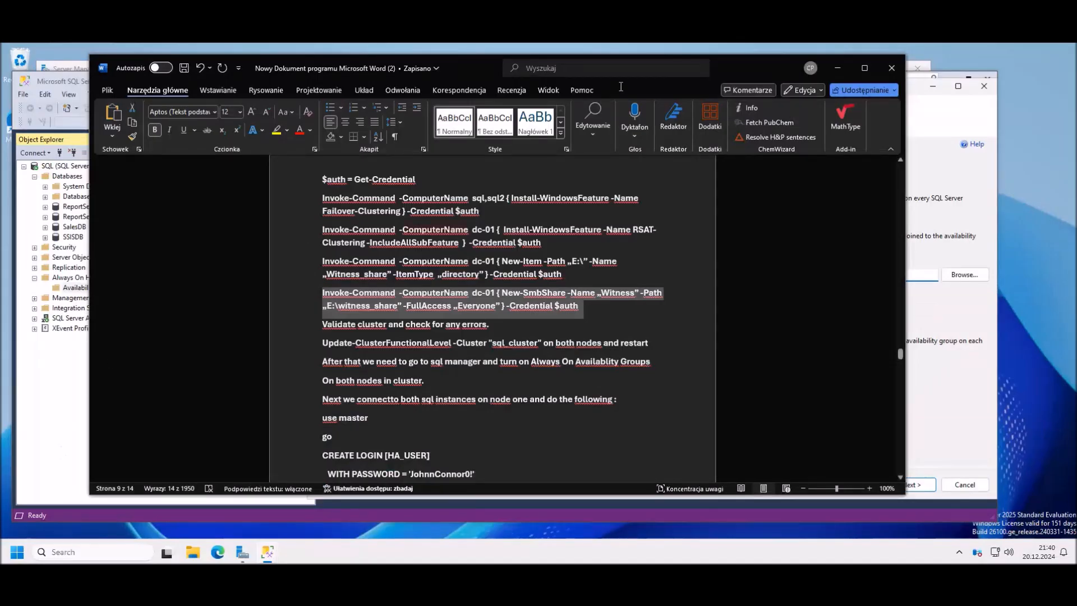
Step: Browse to the Back share on DC-01 as the backup location, then advance to validation
left_click(956, 119)
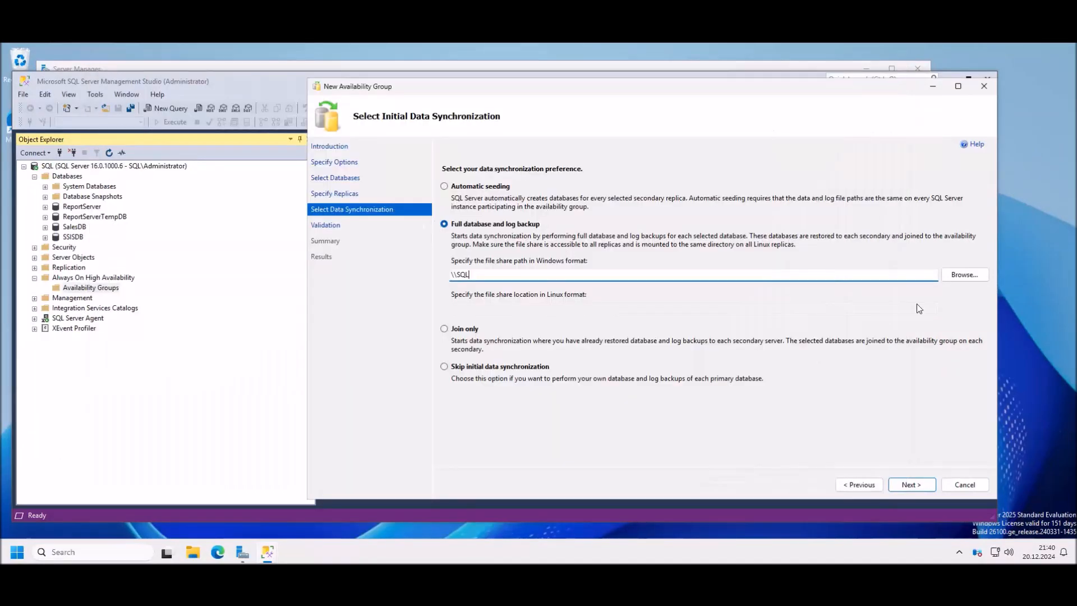
left_click(971, 274)
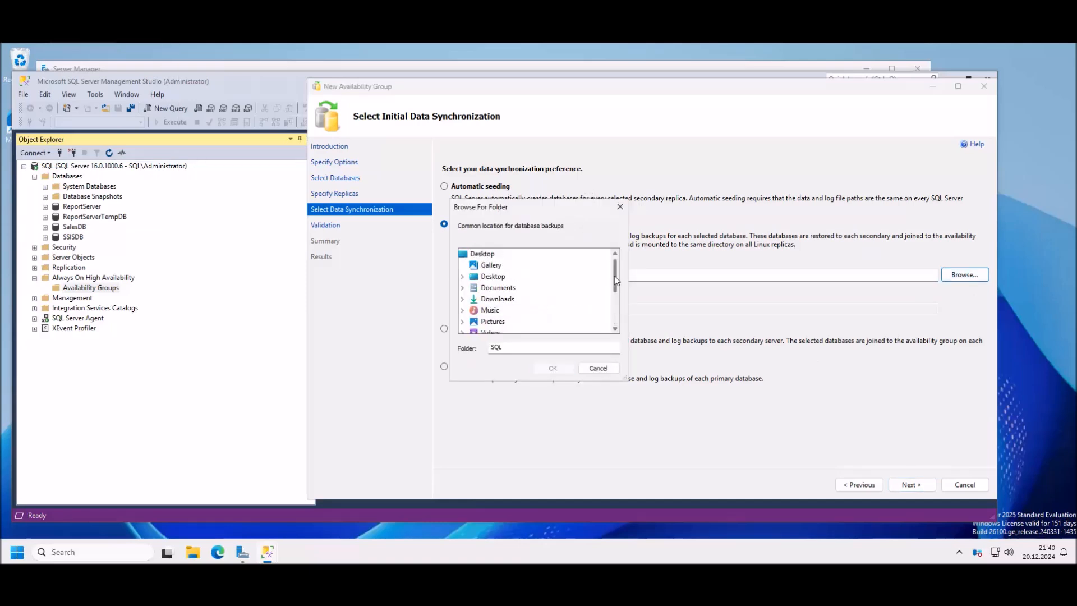
left_click(472, 321)
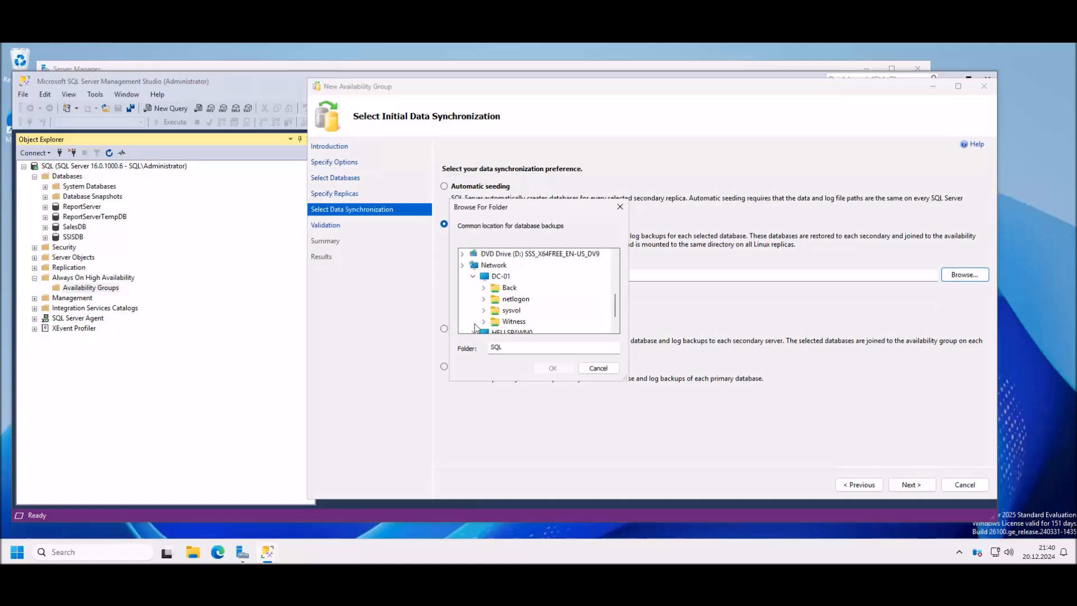
left_click(509, 287)
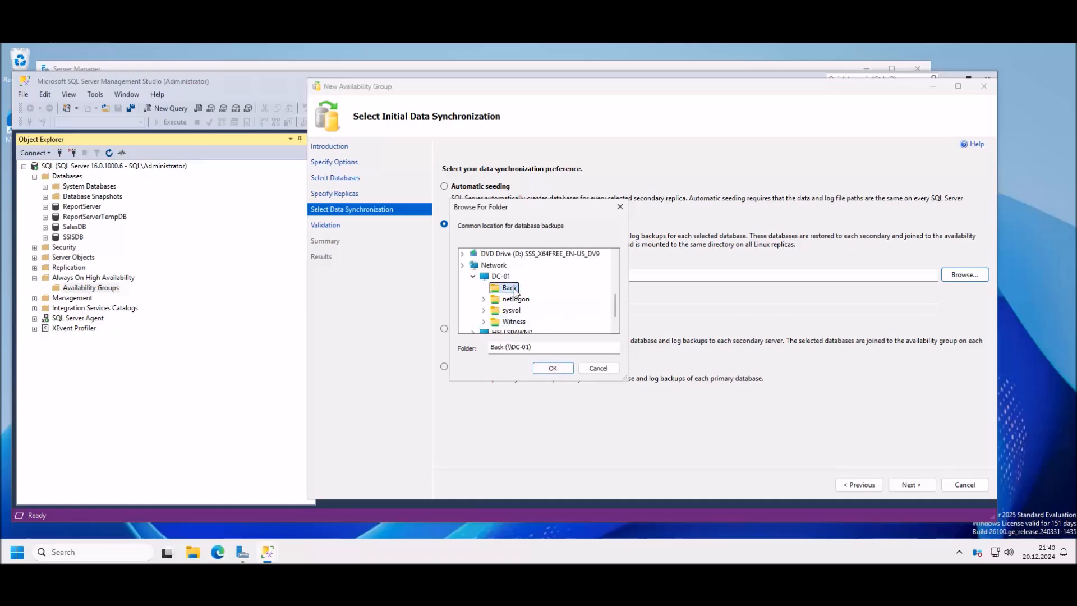
left_click(553, 368)
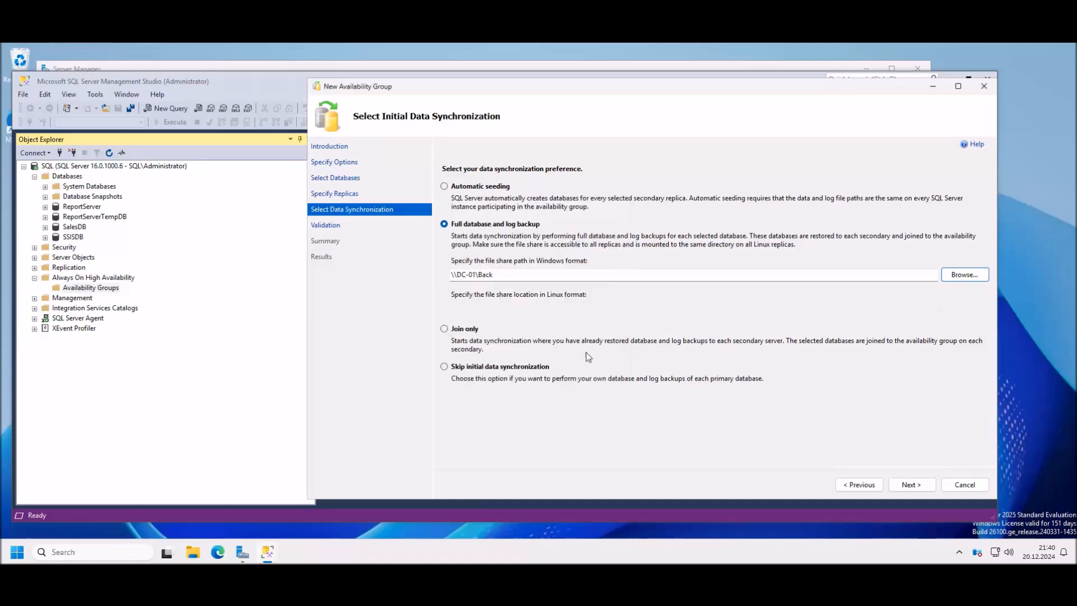
left_click(910, 484)
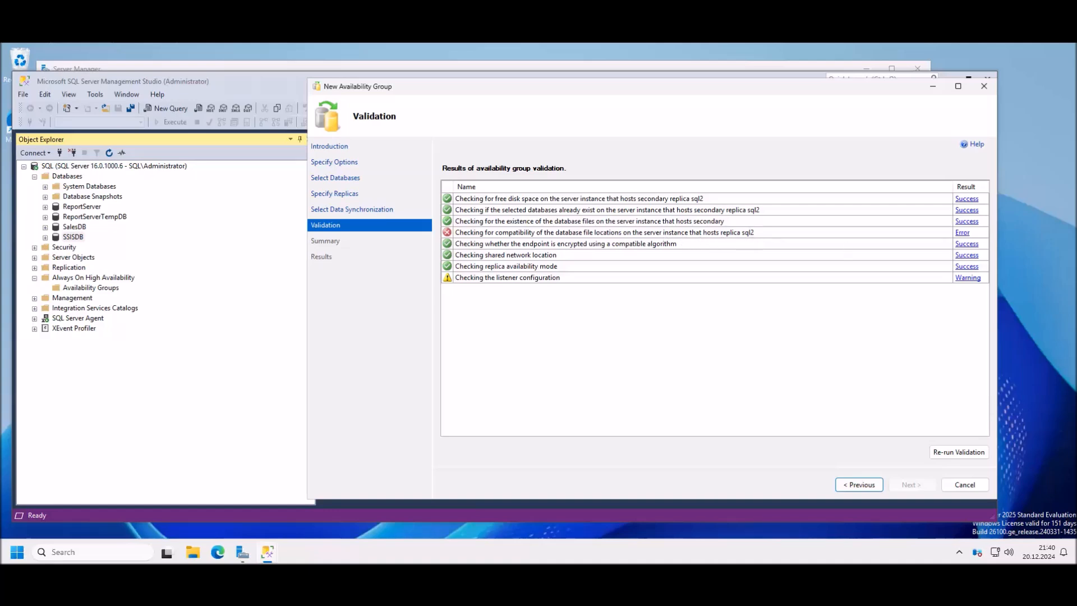
Step: Read the error showing E:\MSSQL\Data missing on sql2, dismiss it, and return to the main window
left_click(962, 232)
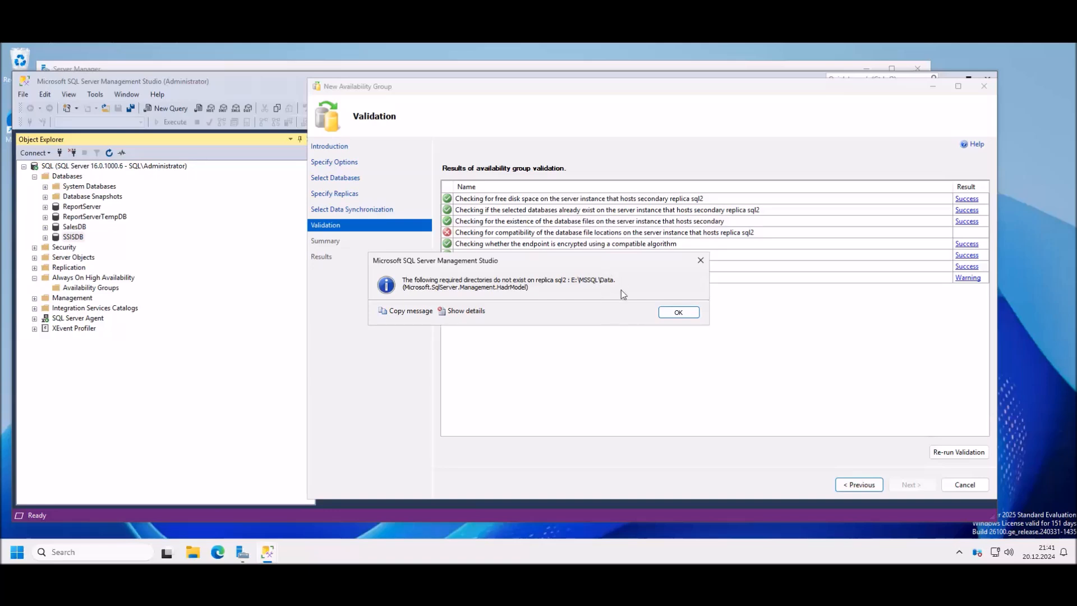
left_click(701, 261)
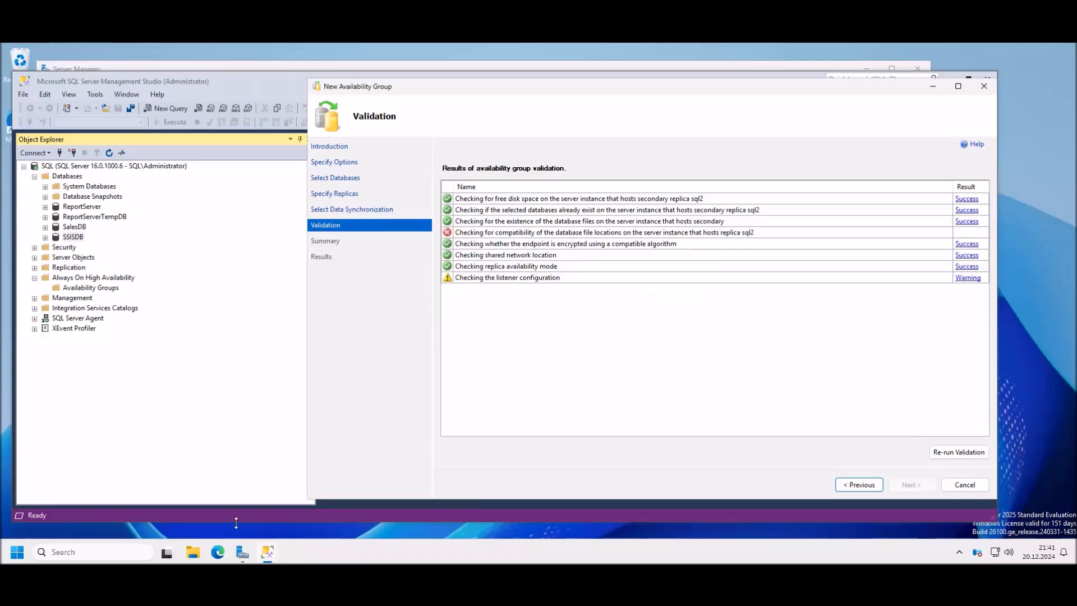
left_click(157, 56)
left_click(179, 83)
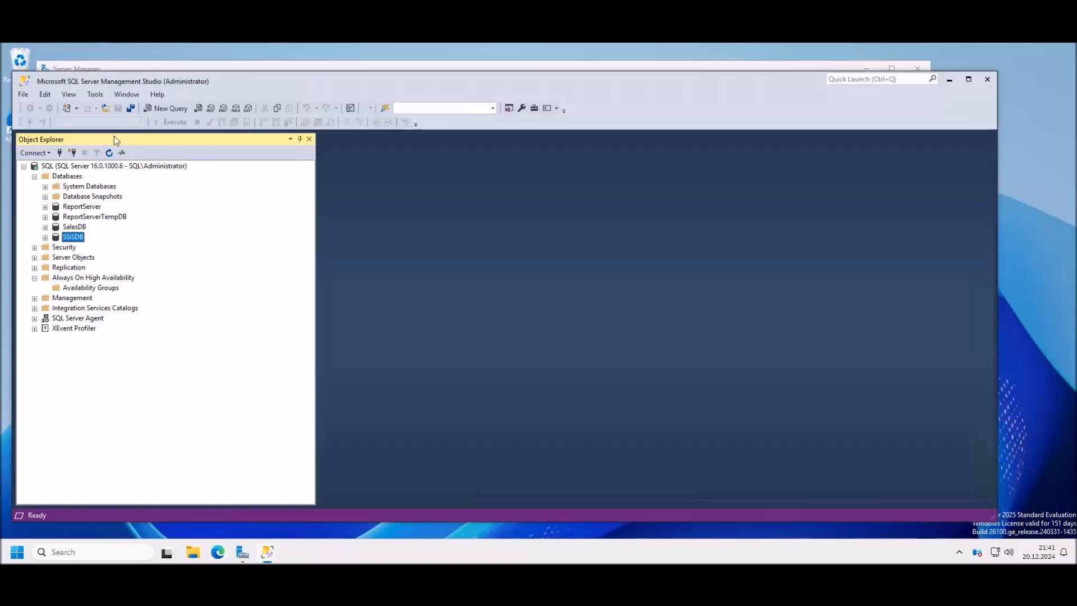
right_click(80, 166)
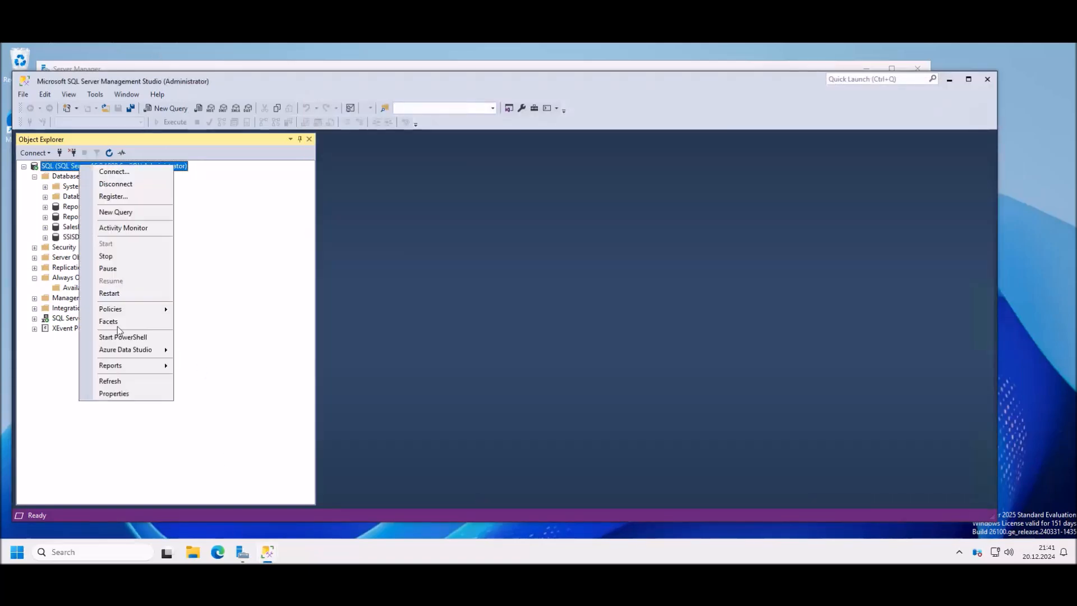
left_click(115, 393)
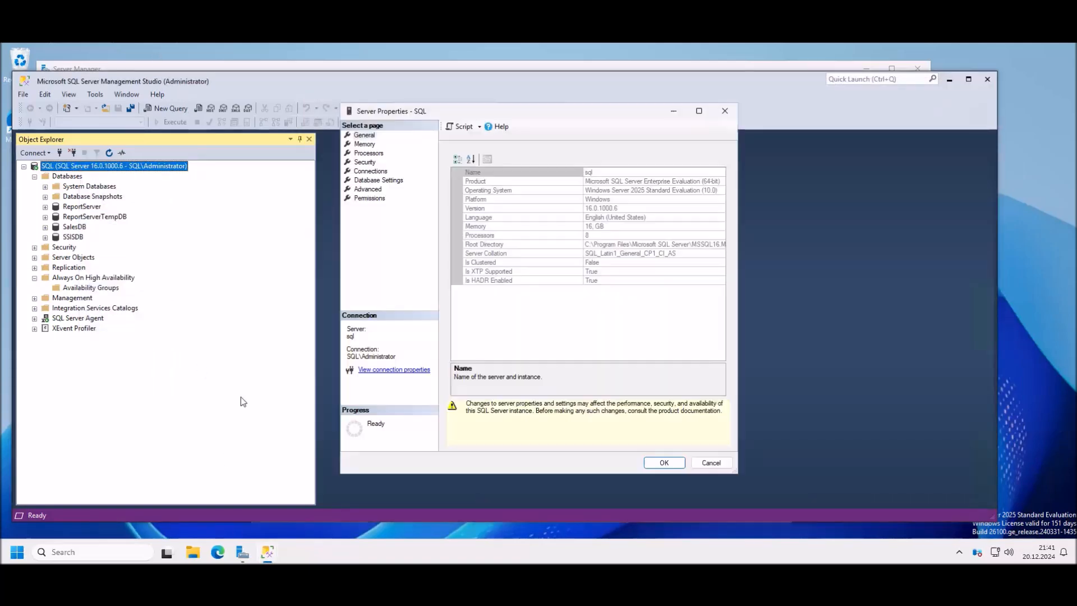
left_click(369, 198)
left_click(368, 189)
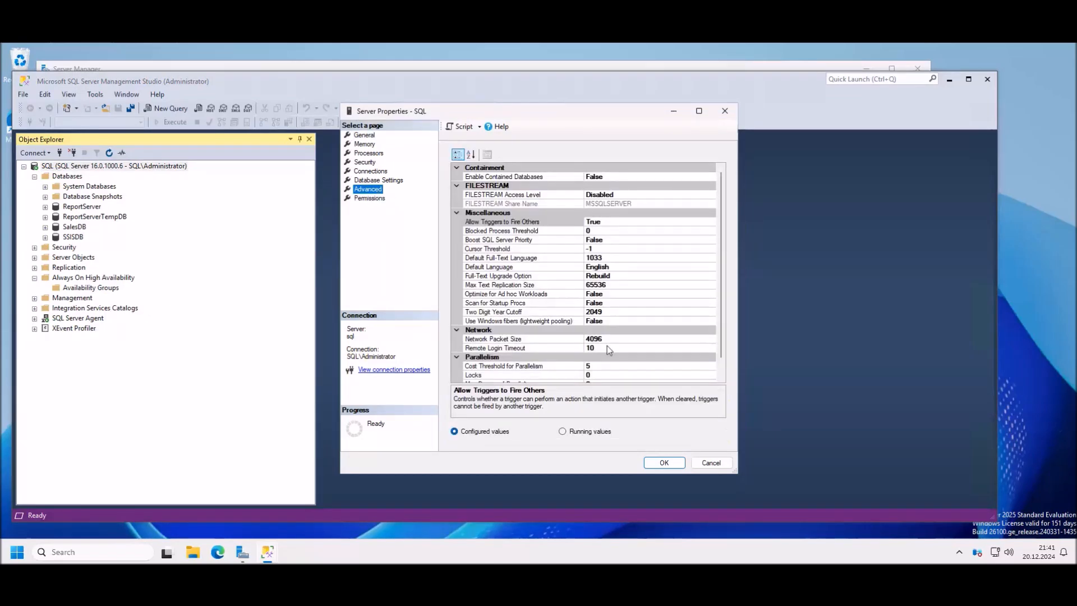
left_click(383, 180)
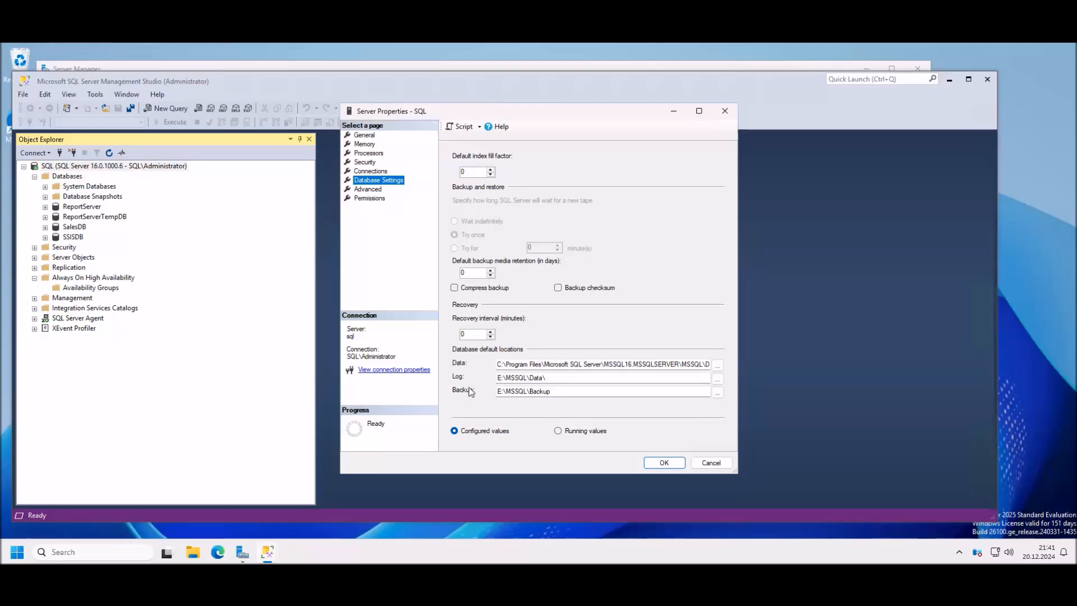
left_click_drag(565, 392, 497, 391)
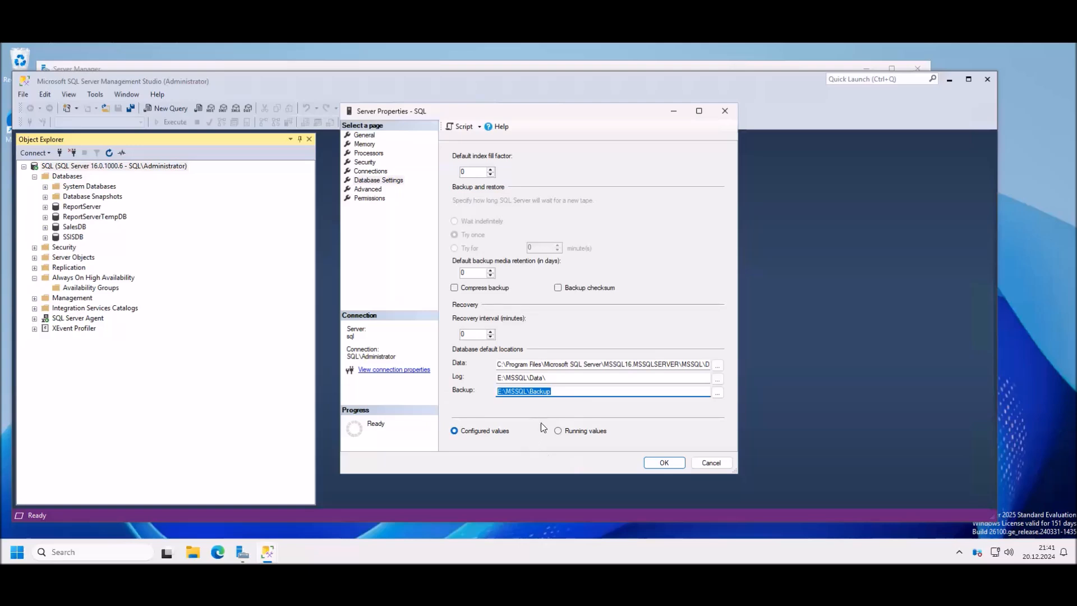
left_click(561, 391)
left_click(558, 378)
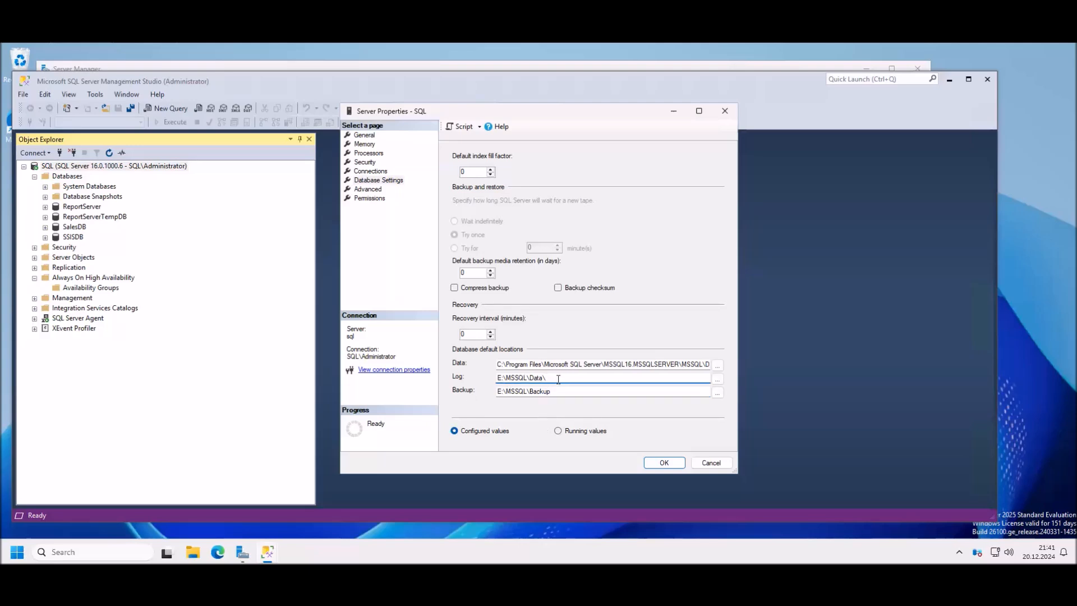
left_click_drag(558, 378, 497, 378)
left_click(560, 378)
left_click(711, 464)
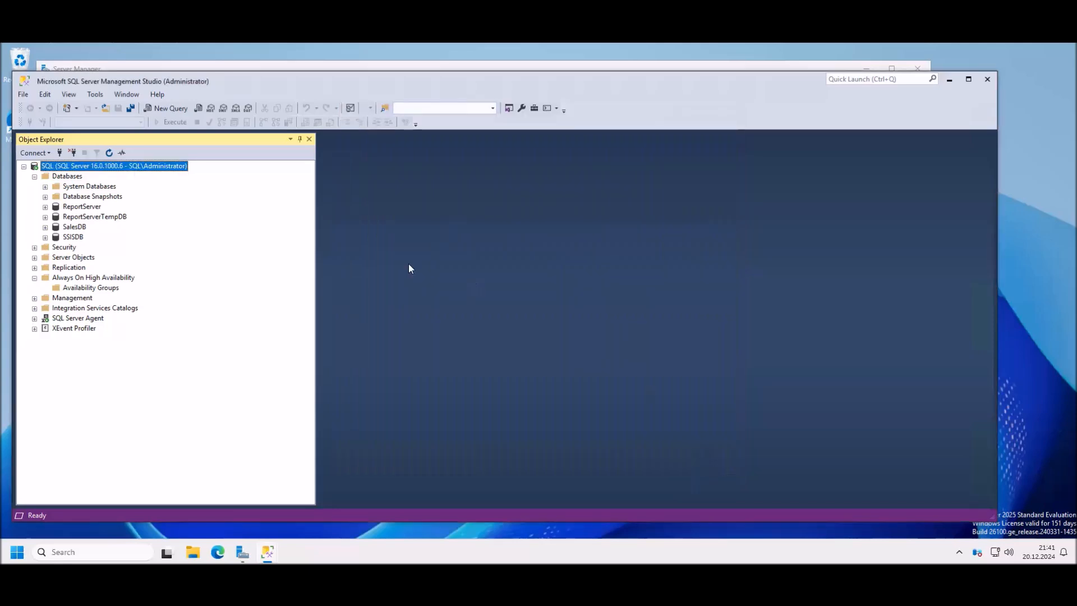
Step: Connect Object Explorer to the SQL2 database engine instance
left_click(50, 154)
left_click(70, 165)
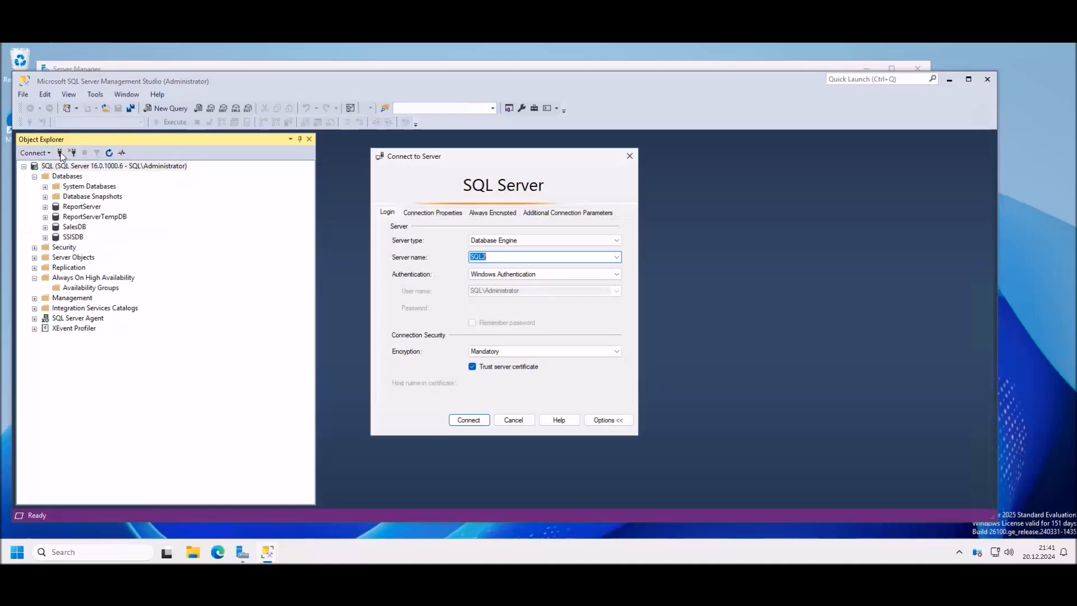
left_click(469, 420)
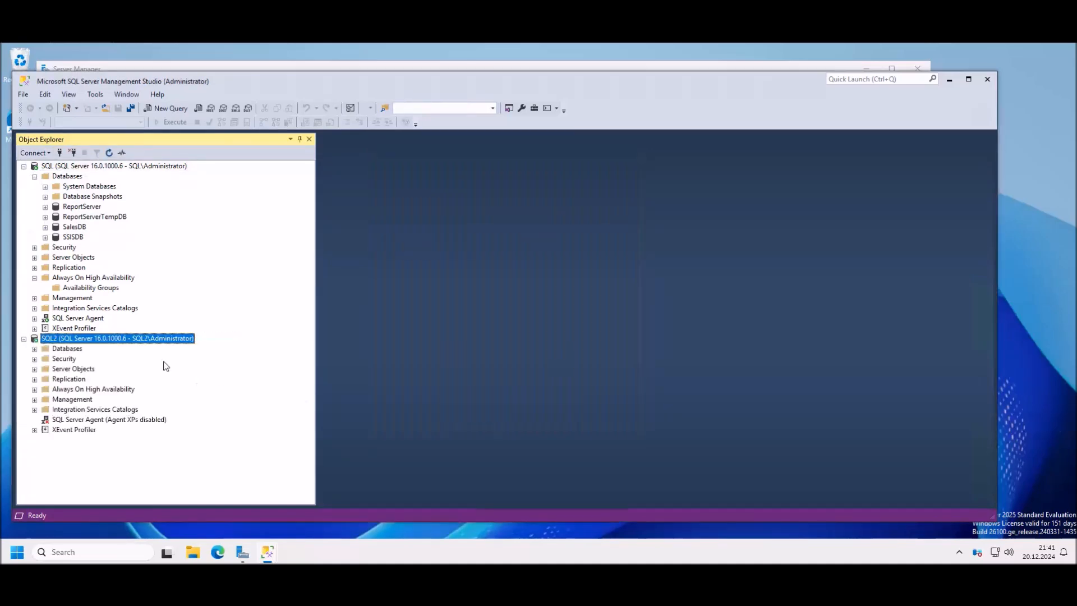
Step: Open SQL2's server properties to its Database Settings page, showing default locations on drive C
right_click(110, 339)
left_click(146, 531)
left_click(369, 191)
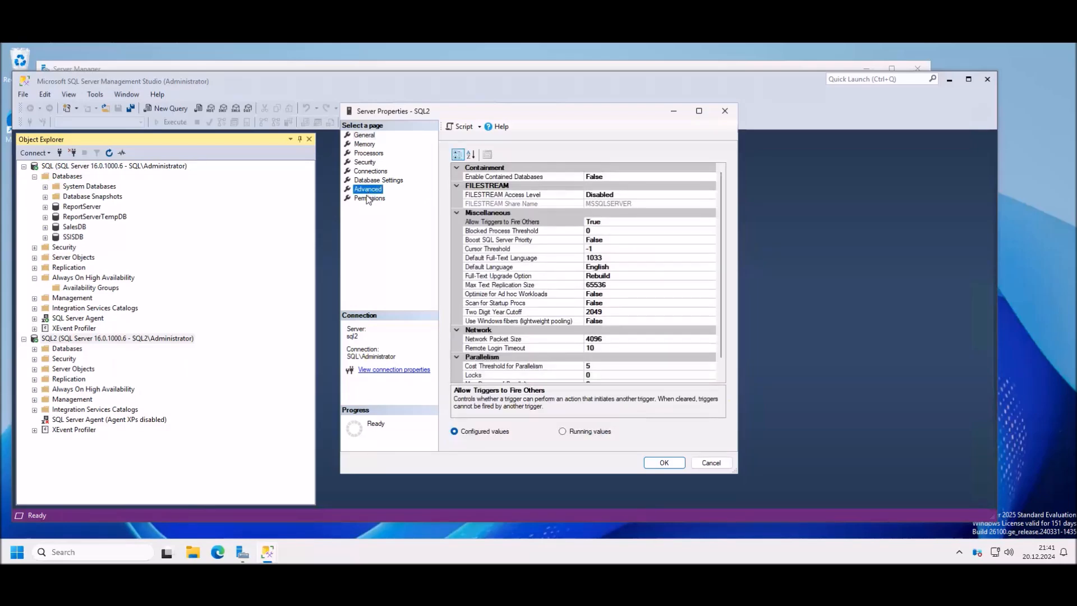
left_click(379, 180)
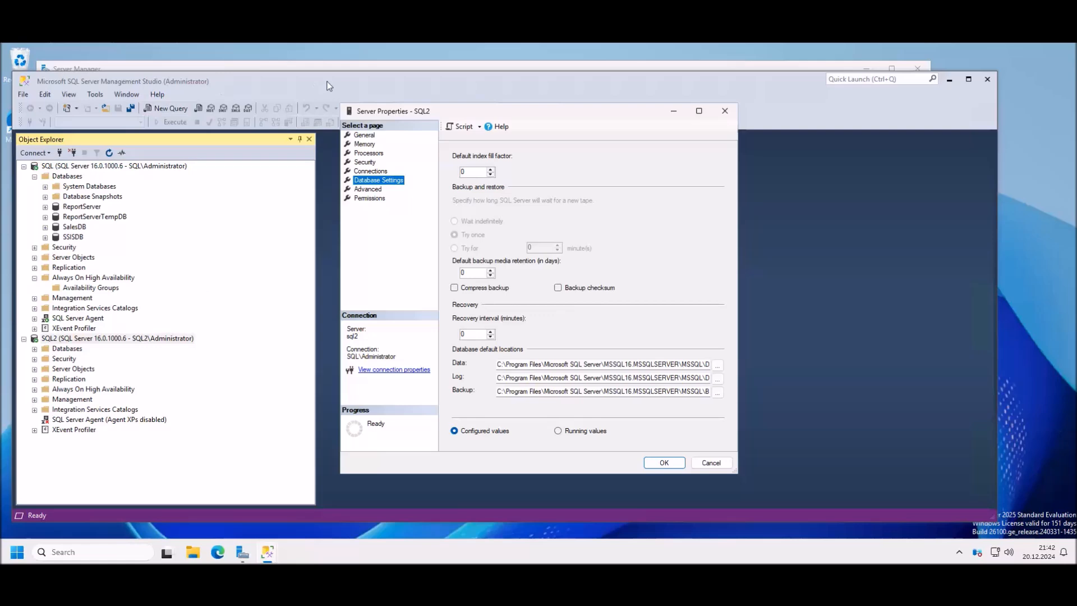
Step: Close SQL2's server properties and step the wizard back from Validation to Specify Replicas
left_click(725, 111)
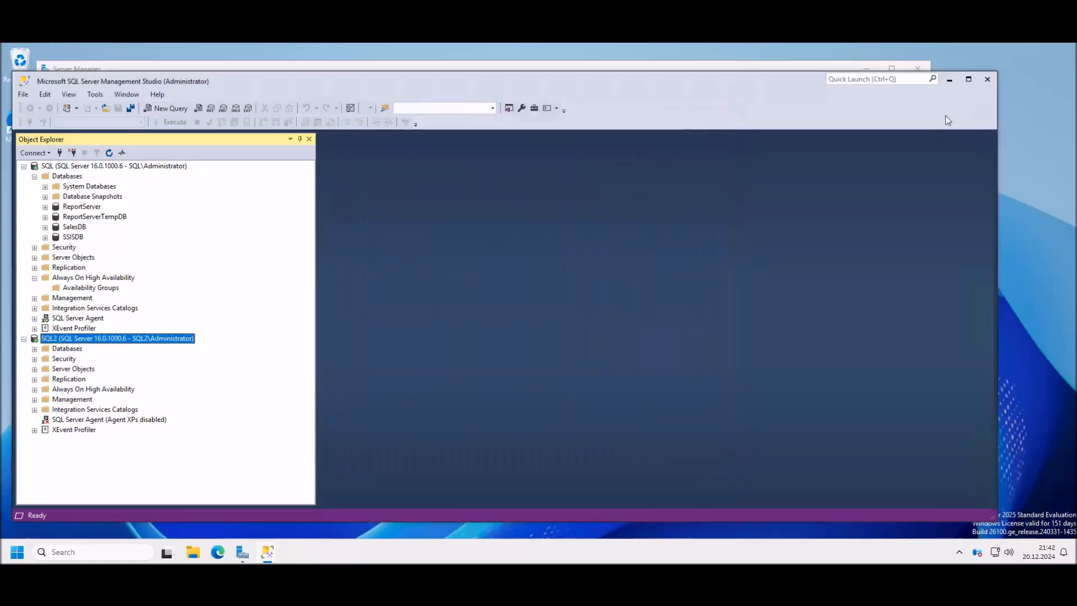
left_click(948, 84)
left_click(847, 485)
left_click(847, 485)
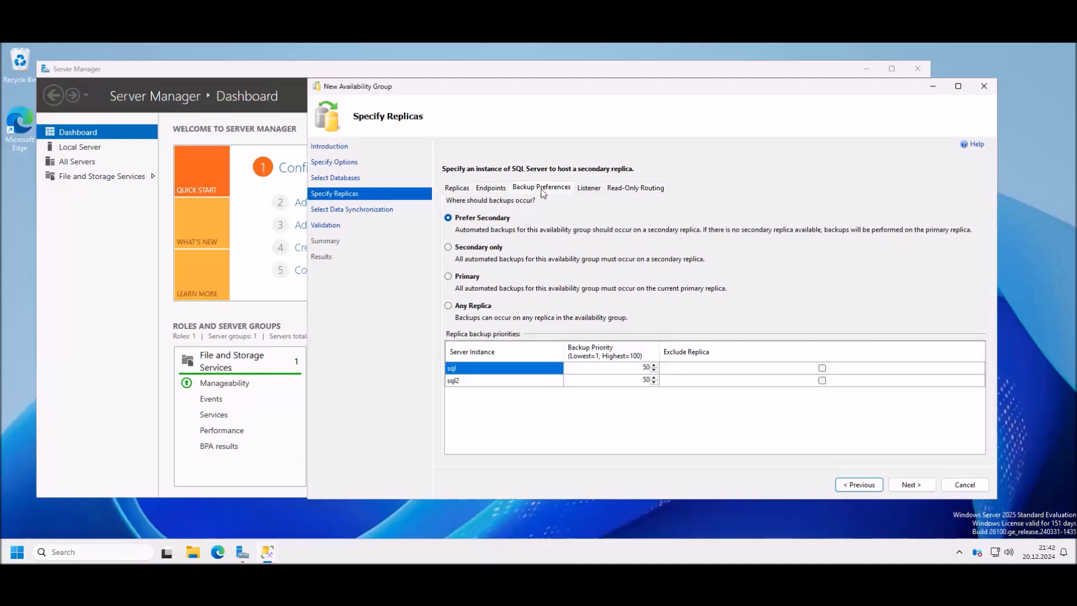
Step: Choose to create an availability group listener named AG1 on port 4500
left_click(593, 190)
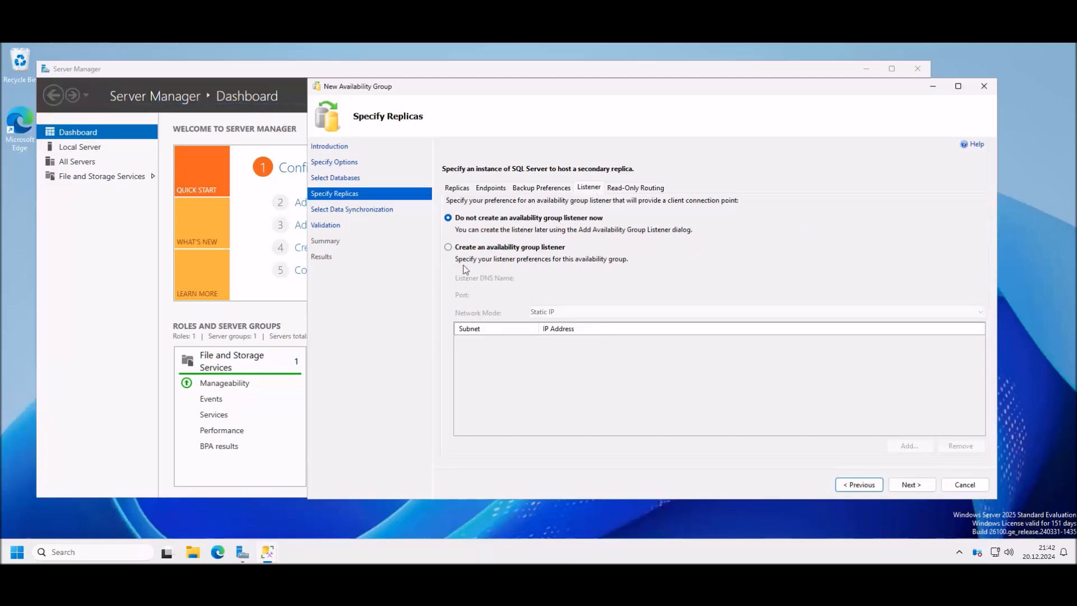
left_click(474, 248)
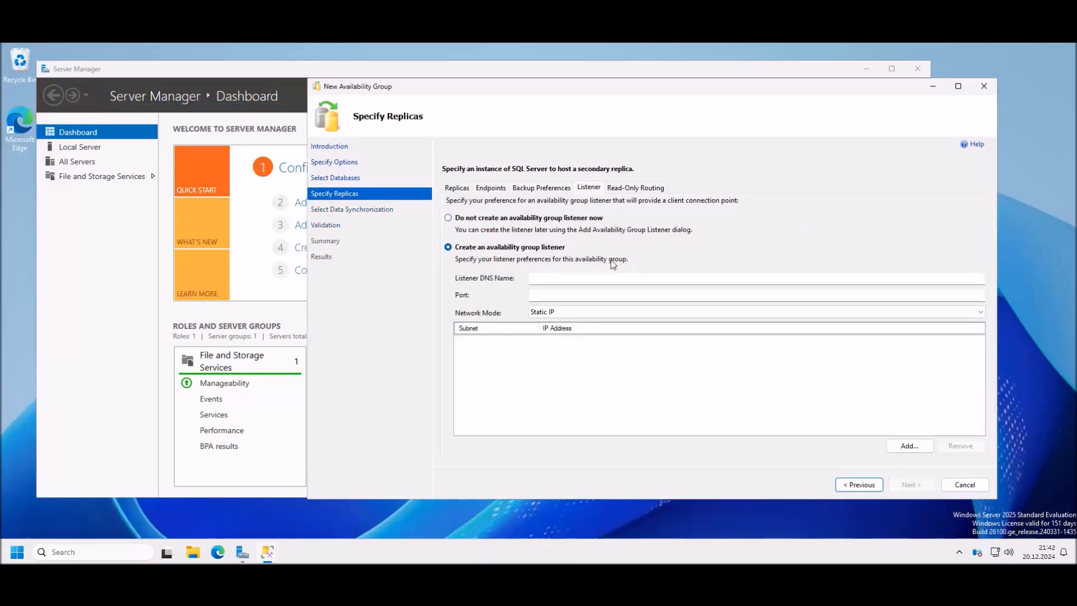
left_click(530, 280)
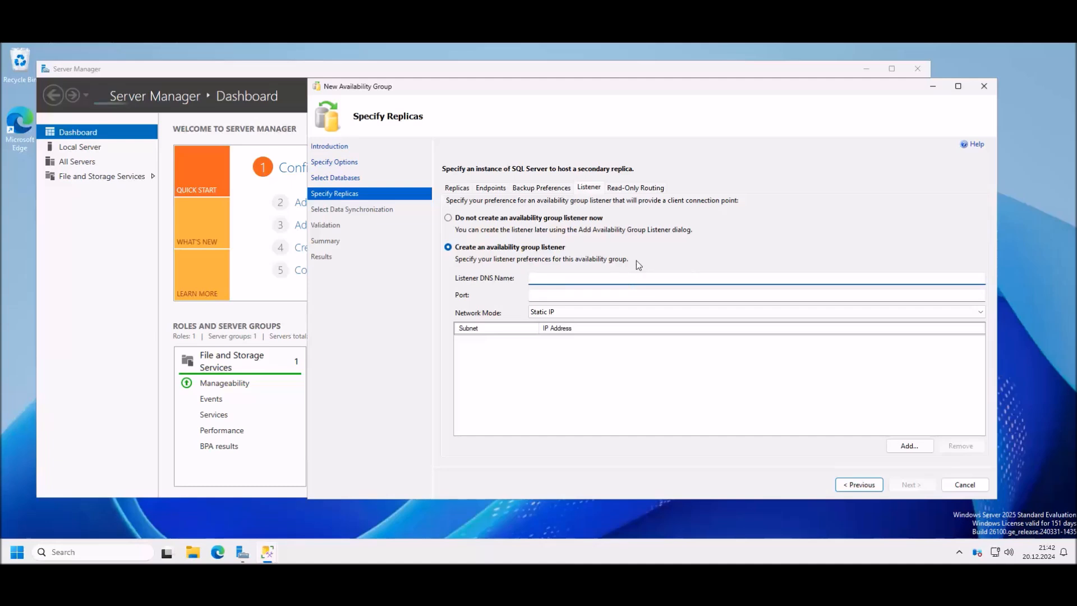
type("AG1")
left_click(555, 295)
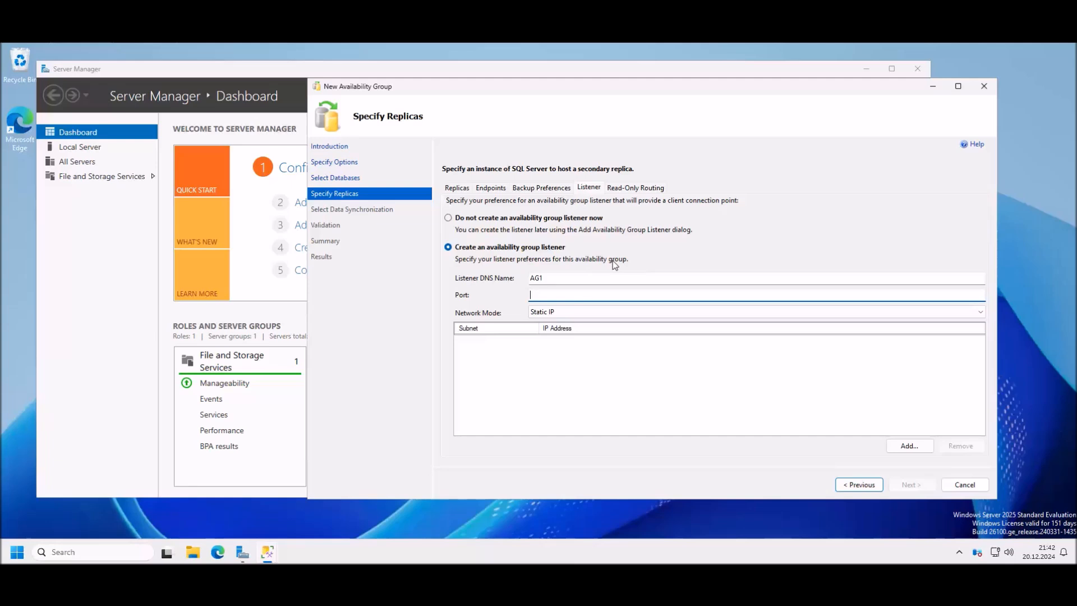
type("4500")
Step: Add static IP 192.168.0.6 to the listener and continue, accepting the listed endpoints
left_click(909, 445)
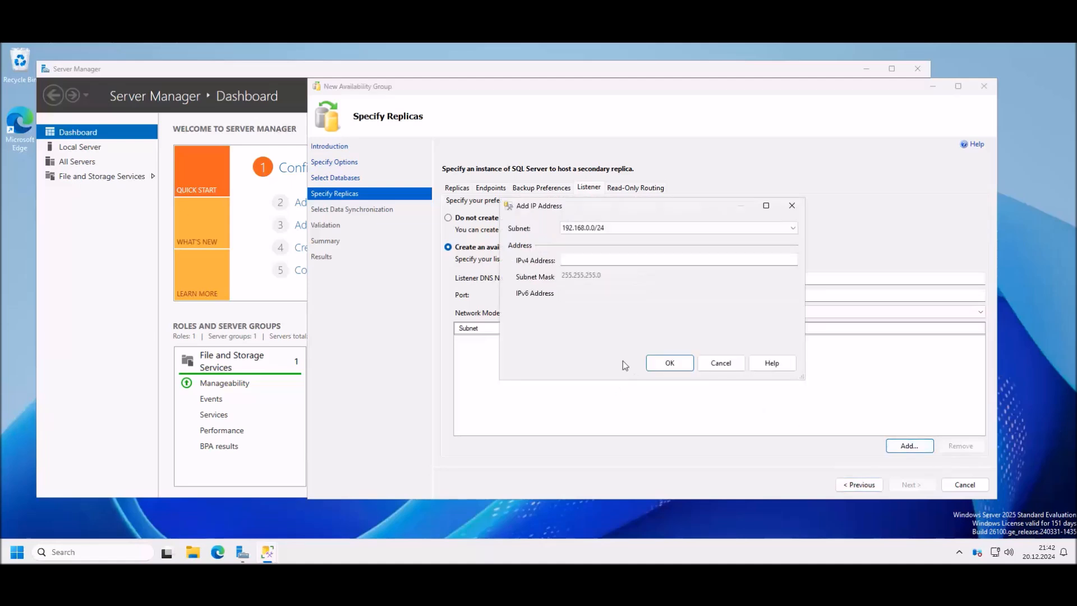
left_click(619, 261)
type("192")
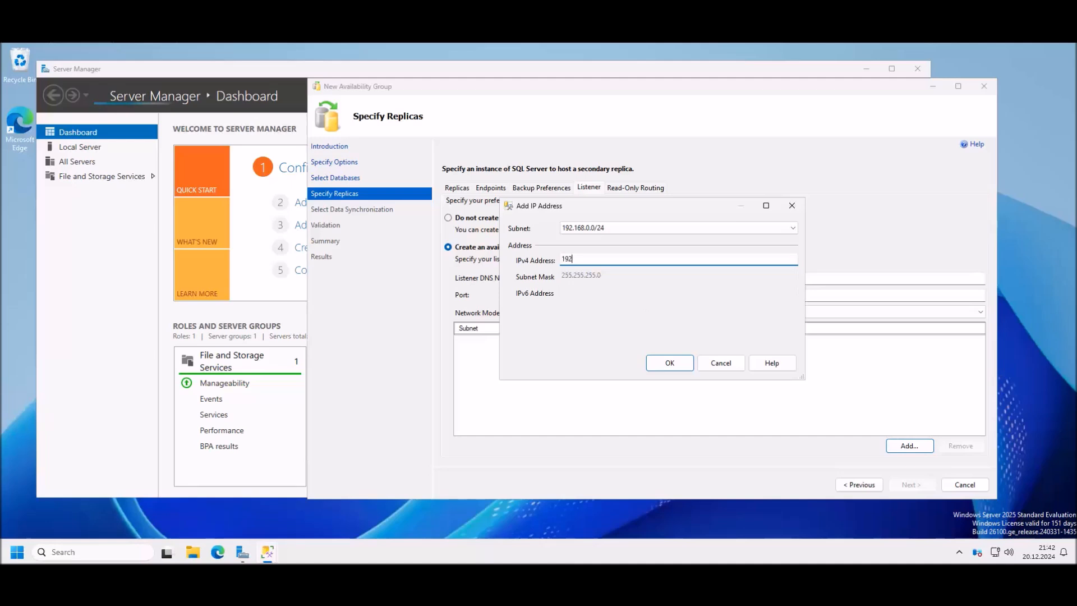
type(".168.0.6")
left_click(668, 364)
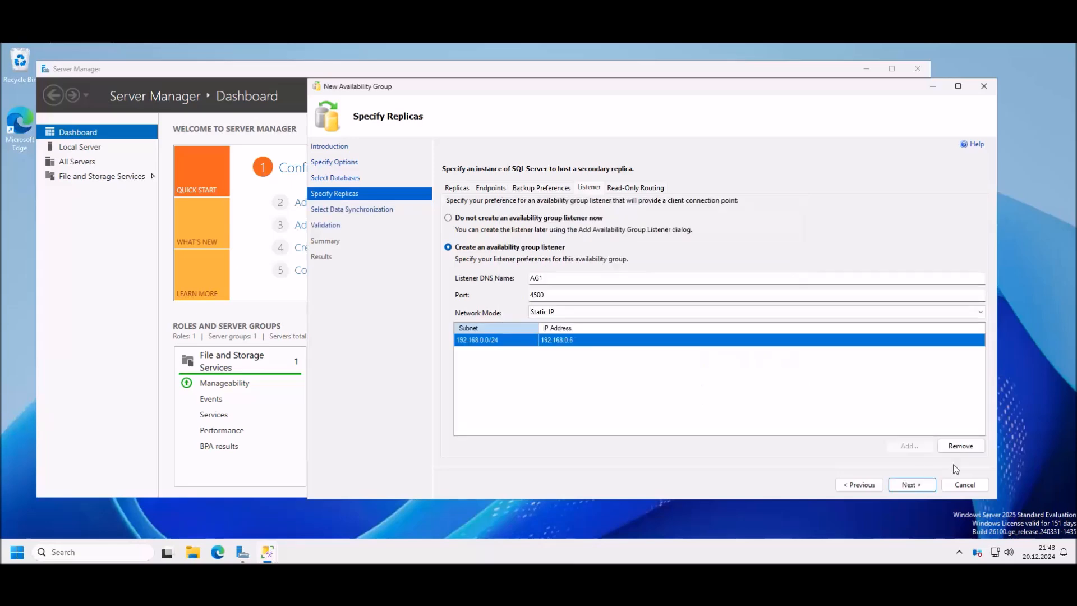
left_click(920, 483)
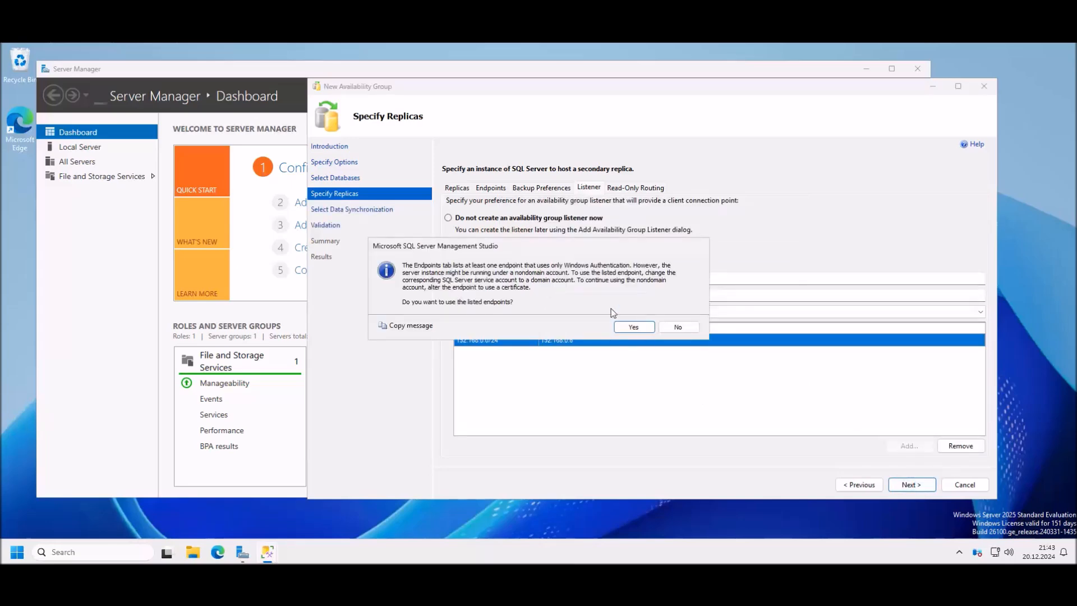
left_click(632, 328)
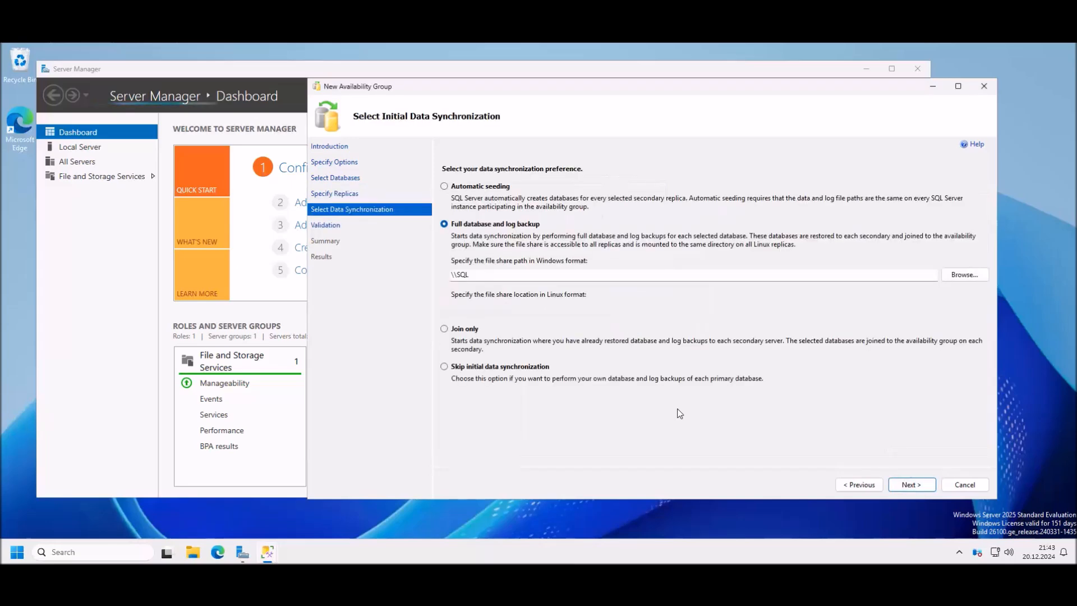
Step: Advance from Select Initial Data Synchronization to rerun the validation checks
left_click(913, 485)
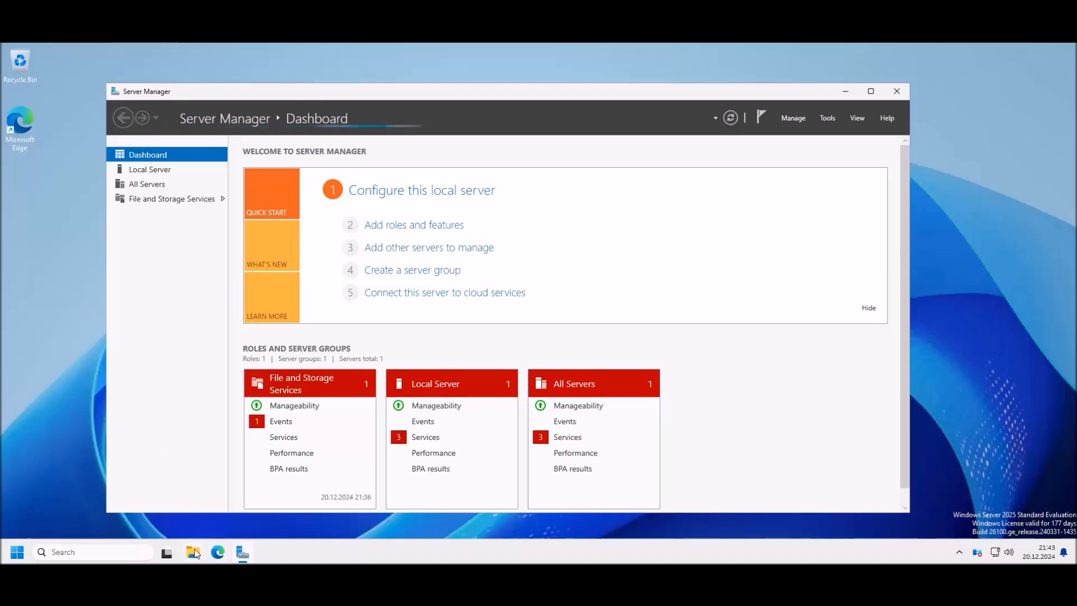
Step: Search for 'disk' and launch Disk Management
key("super+e")
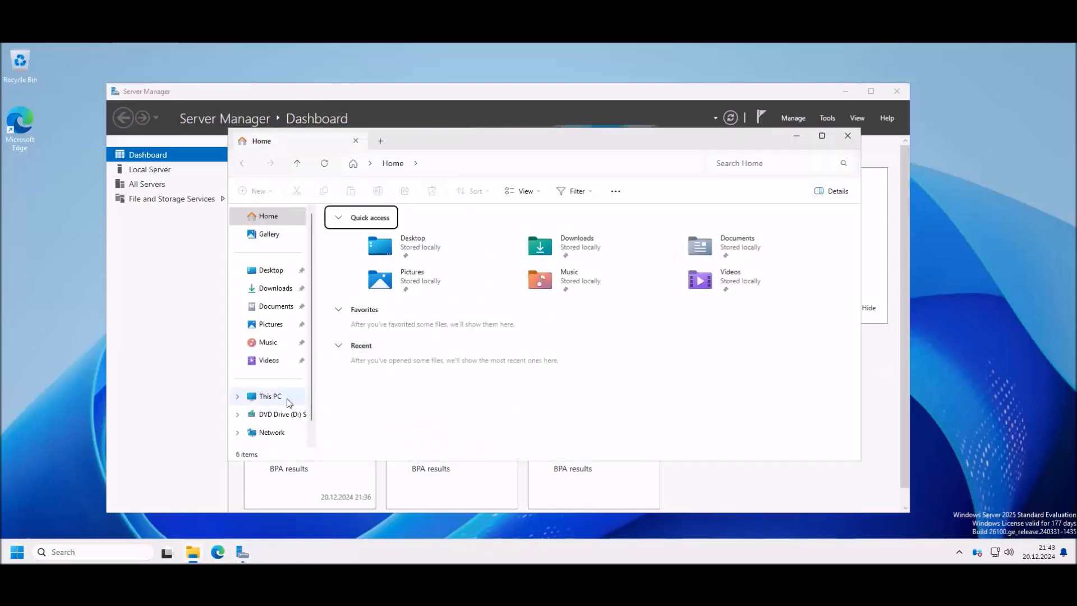
left_click(17, 552)
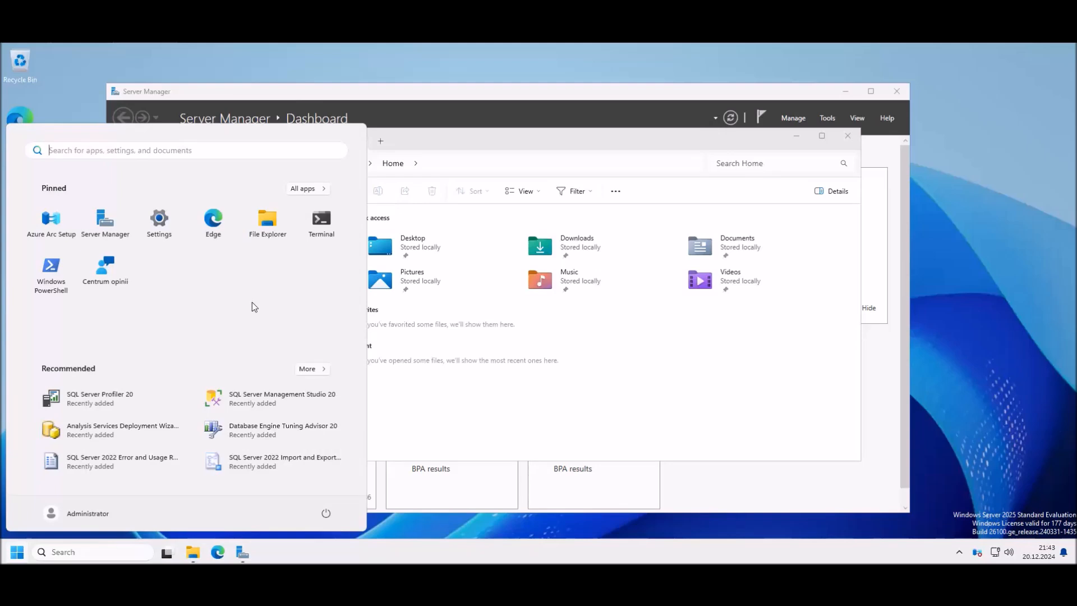
type("s")
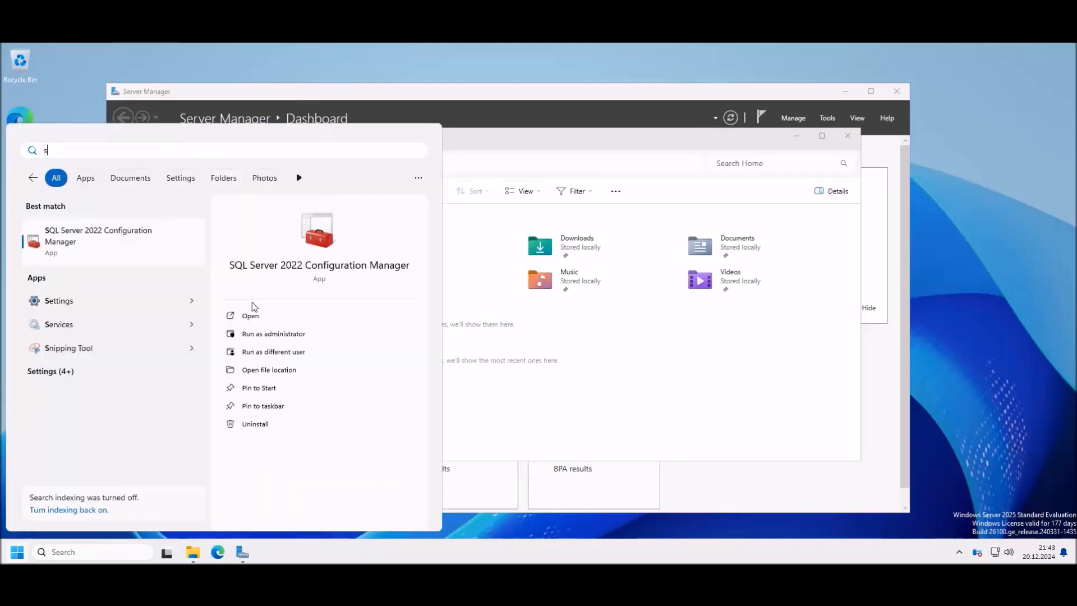
key("BackSpace")
type("disk")
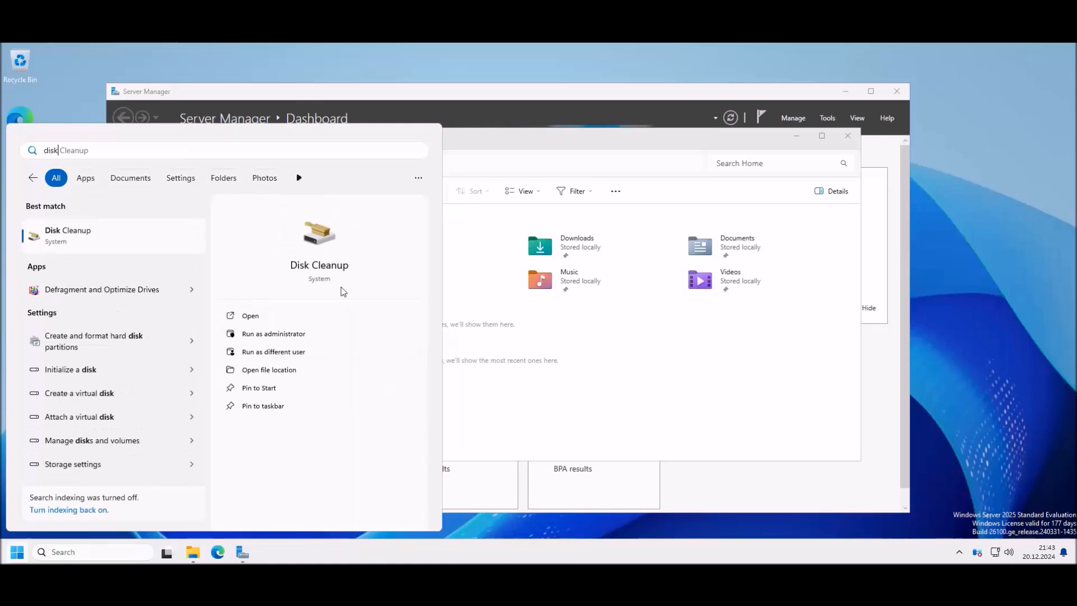
left_click(113, 341)
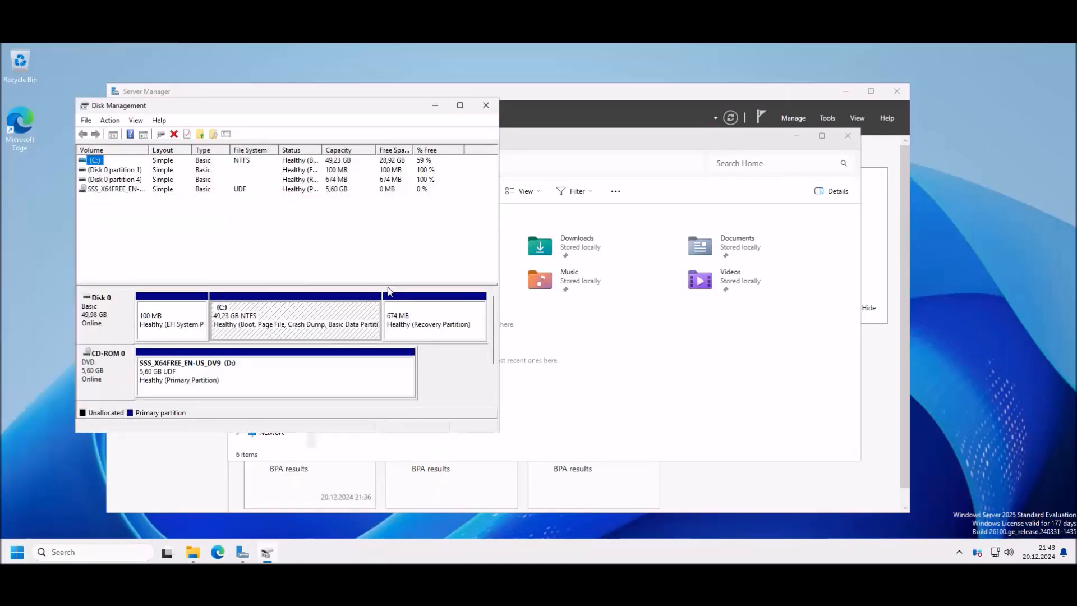
Step: Shrink the C: volume by 20000 MB
right_click(301, 311)
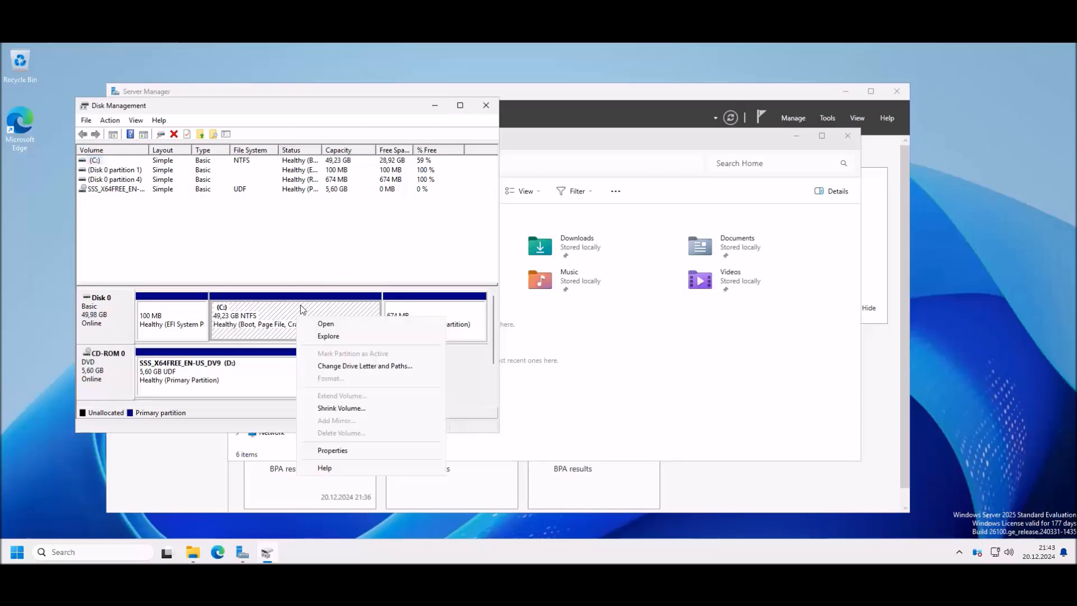
left_click(345, 408)
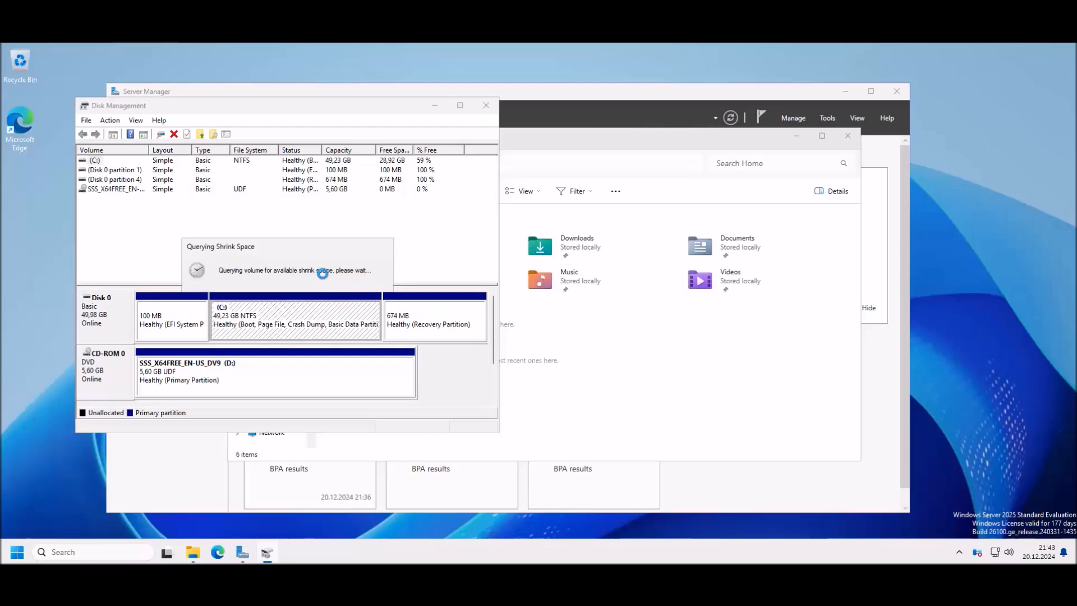
left_click(368, 240)
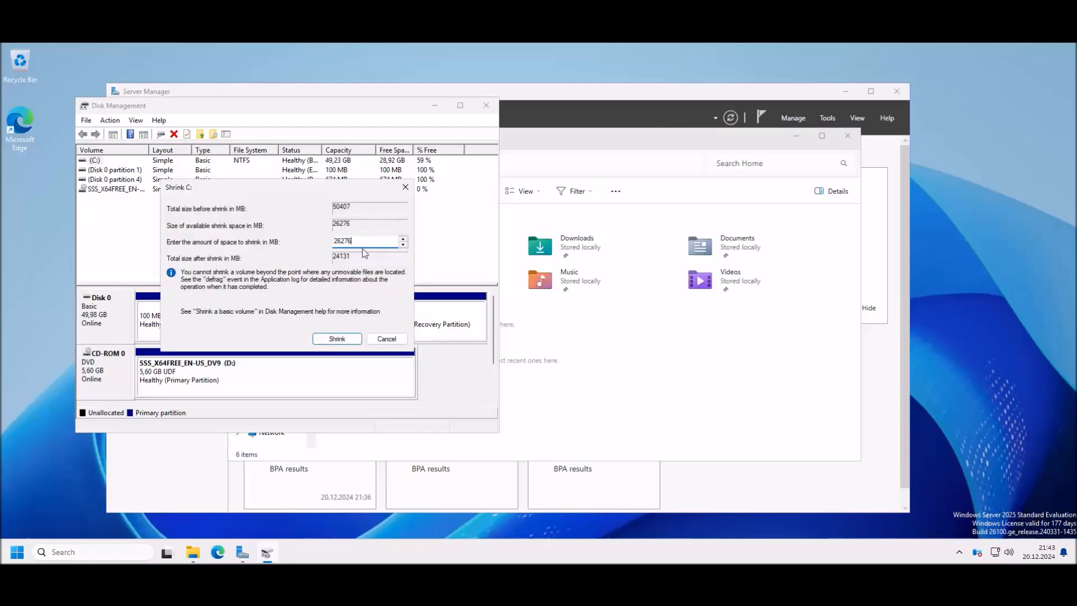
key("BackSpace")
key("BackSpace")
key("BackSpace")
key("BackSpace")
type("0000")
left_click(337, 339)
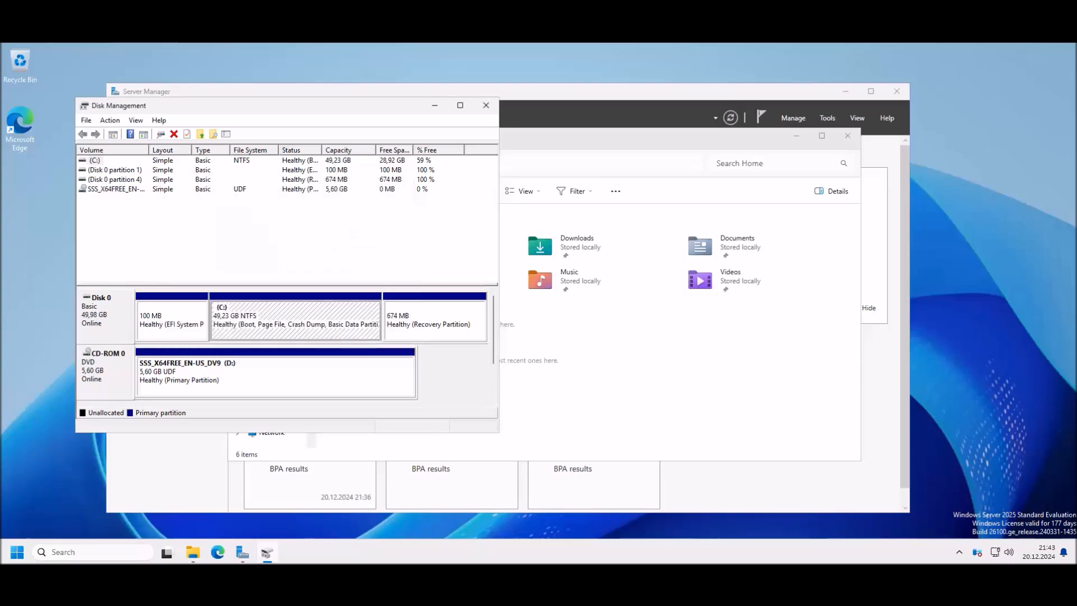
Step: Create a new NTFS simple volume Data (E:) from the unallocated space, then close Disk Management
right_click(368, 310)
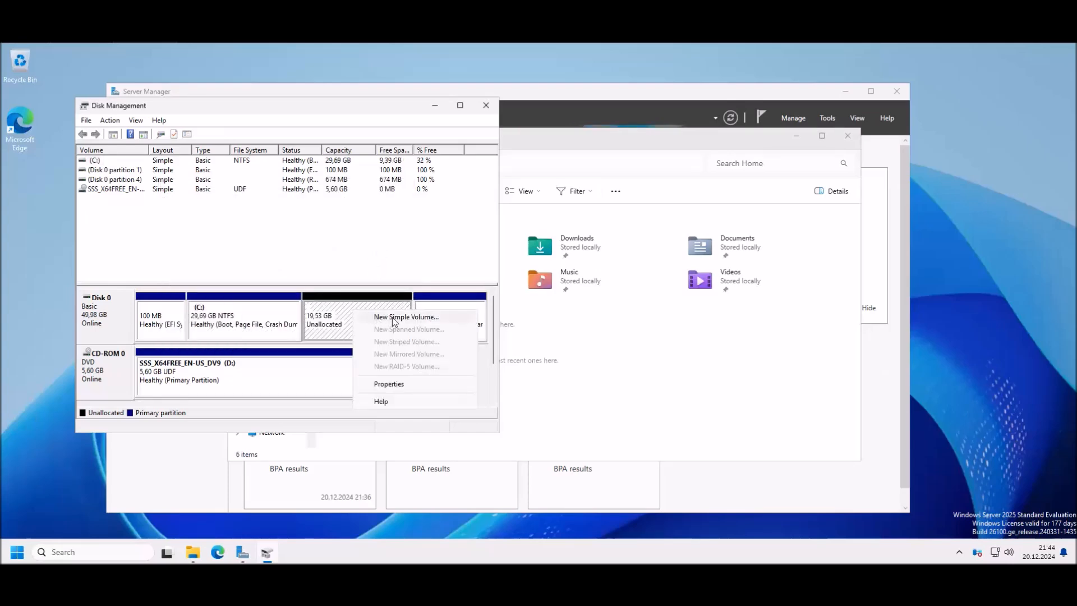
left_click(398, 315)
left_click(303, 364)
left_click(302, 364)
left_click(302, 364)
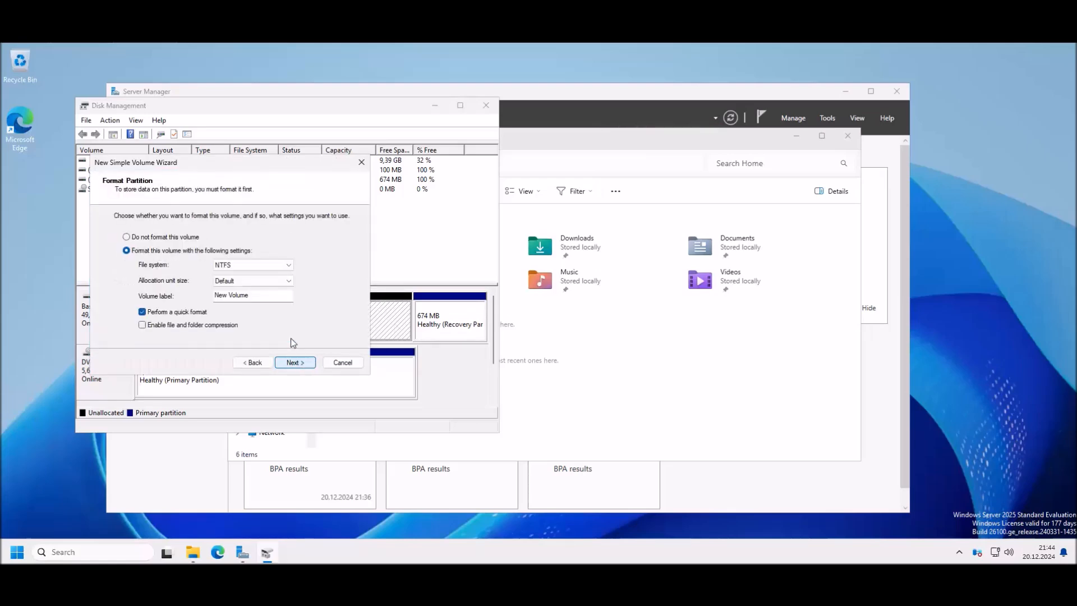
type("Data")
left_click(291, 363)
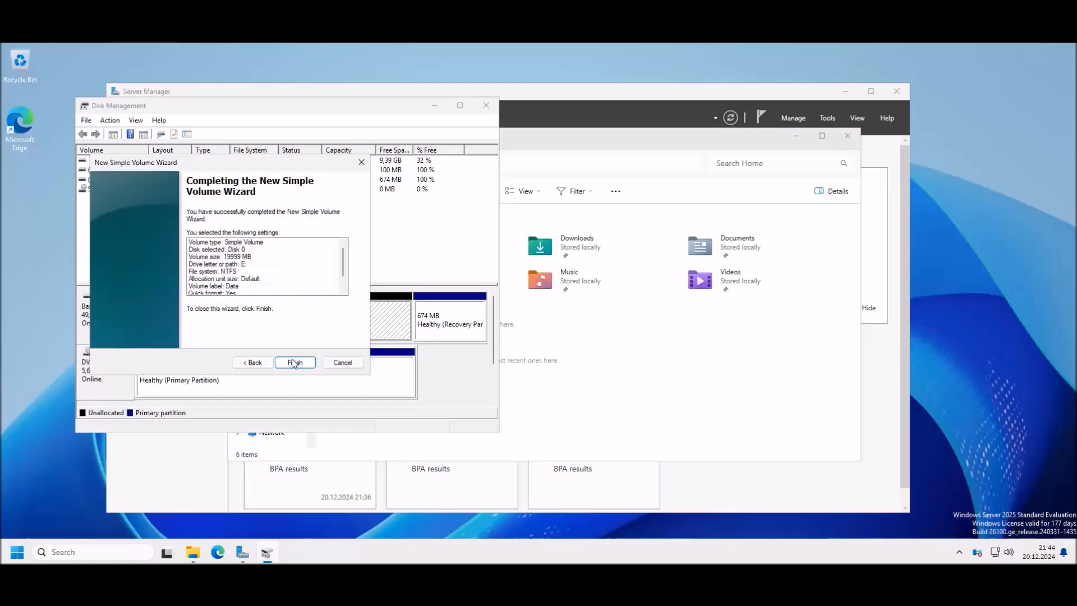
left_click(305, 364)
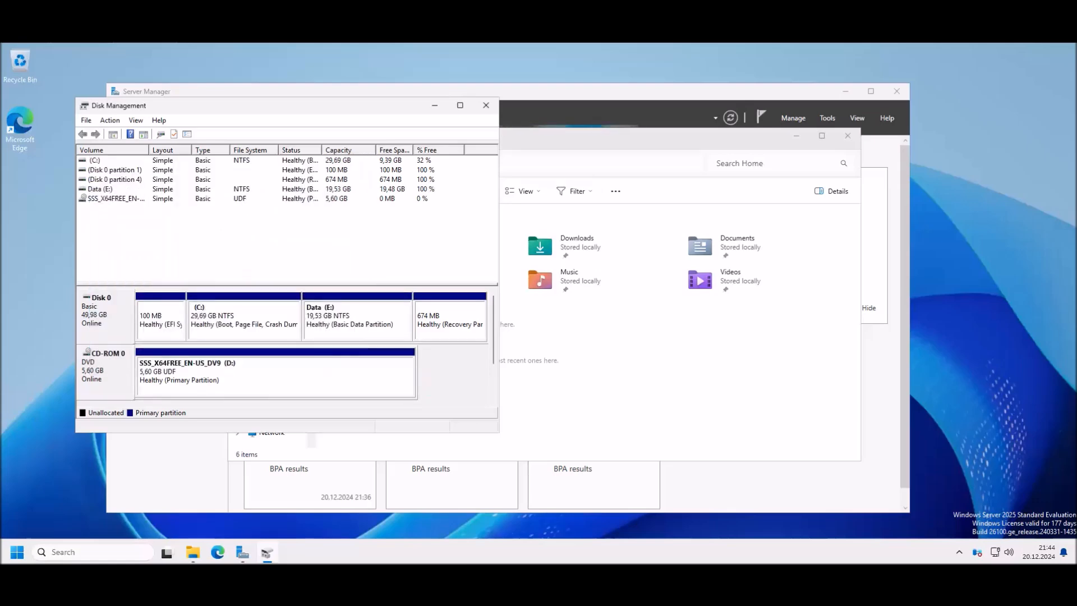
left_click(486, 105)
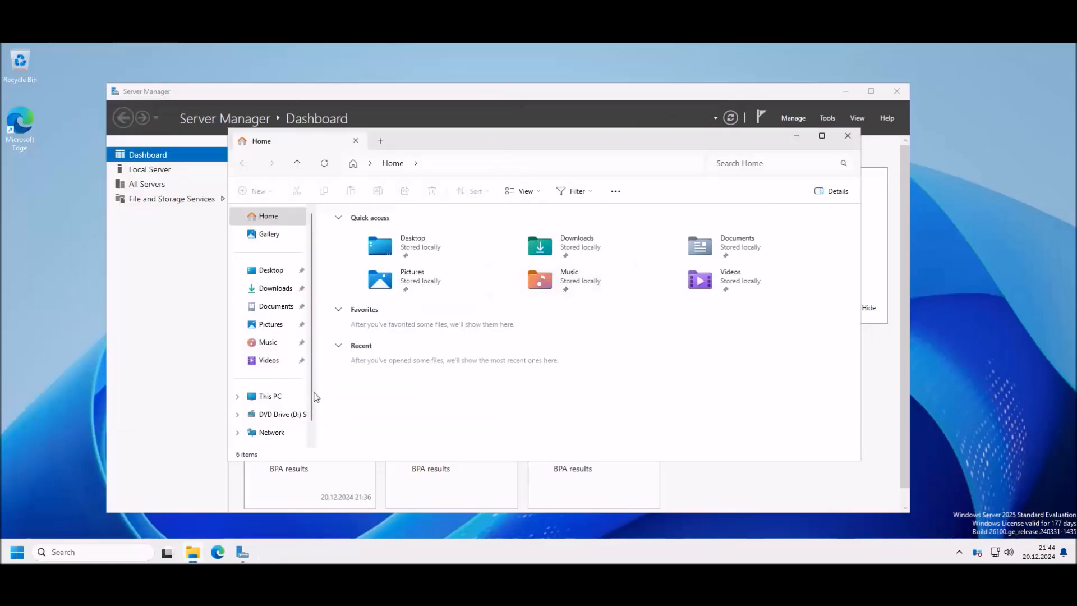
Step: Open the Data (E:) drive from This PC and confirm it is empty
scroll(280, 401, "down", 1)
left_click(270, 374)
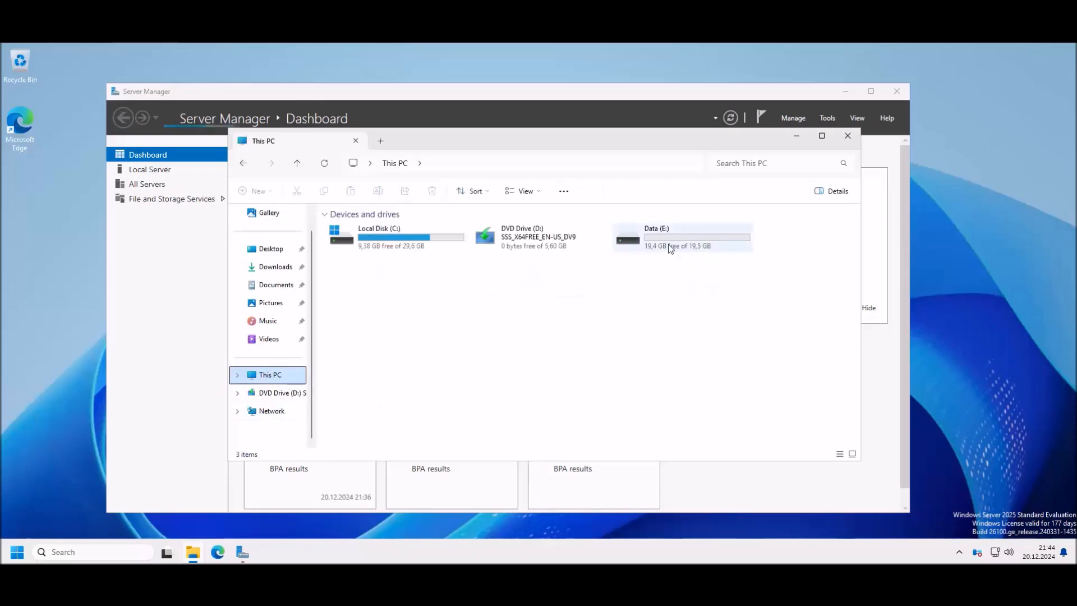
double_click(670, 247)
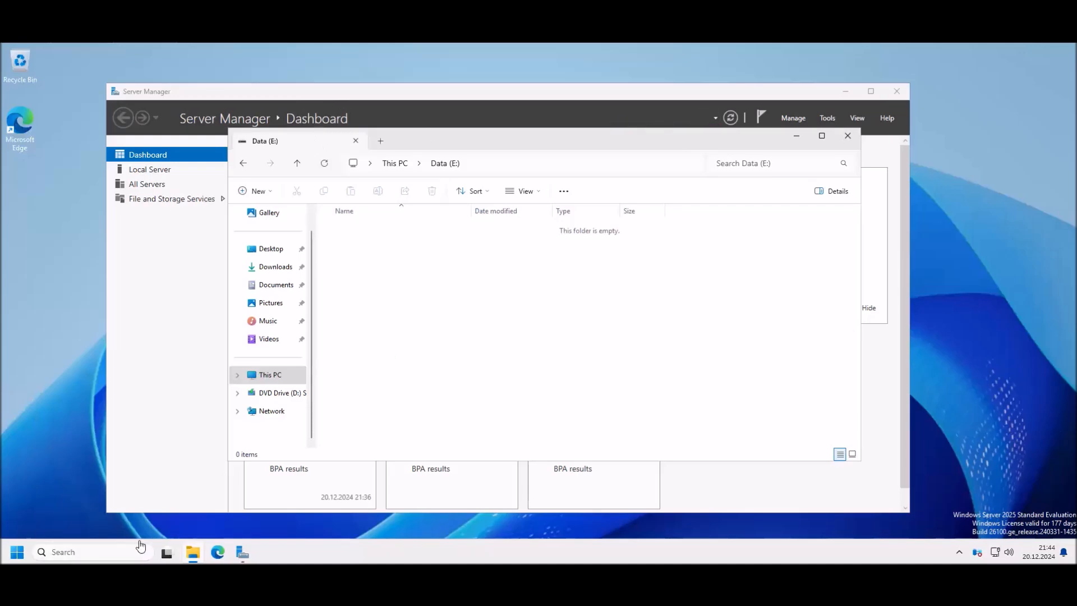
left_click(16, 552)
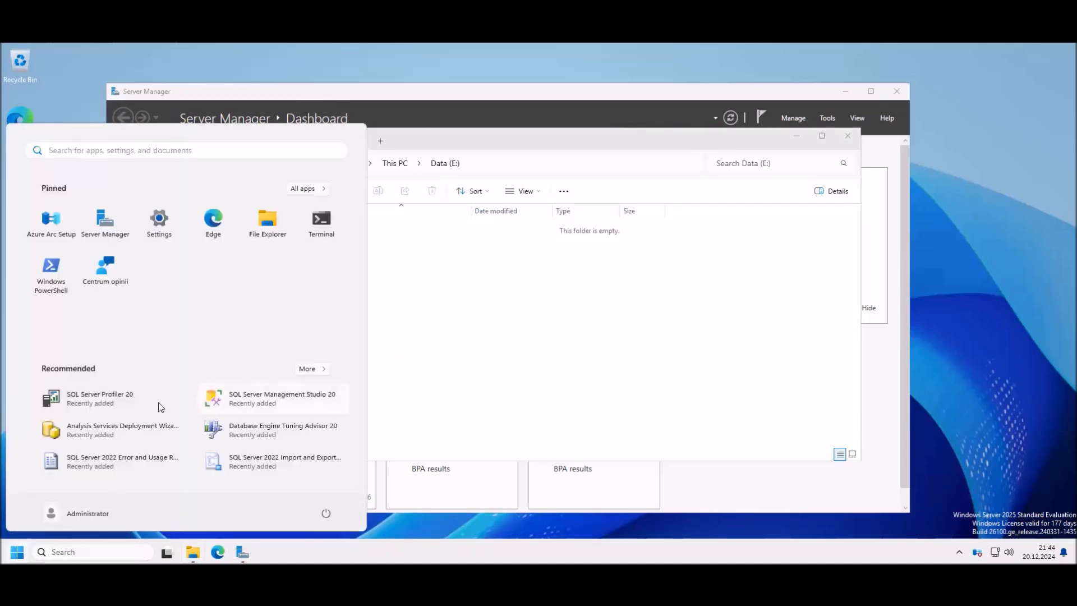
Step: Launch SSMS and connect to SQL2 with Trust server certificate enabled
left_click(253, 398)
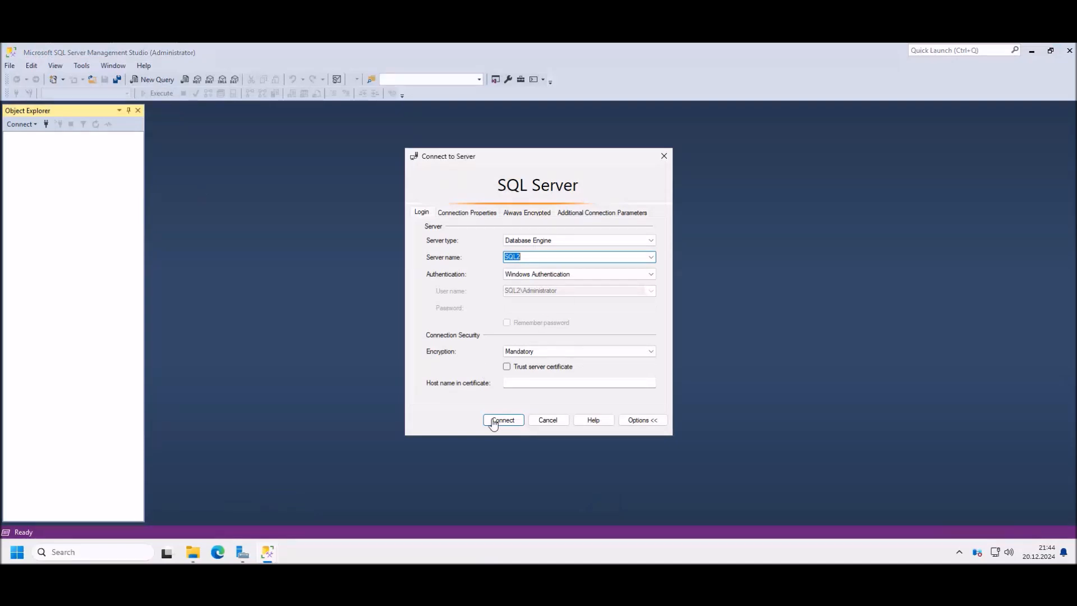
left_click(494, 422)
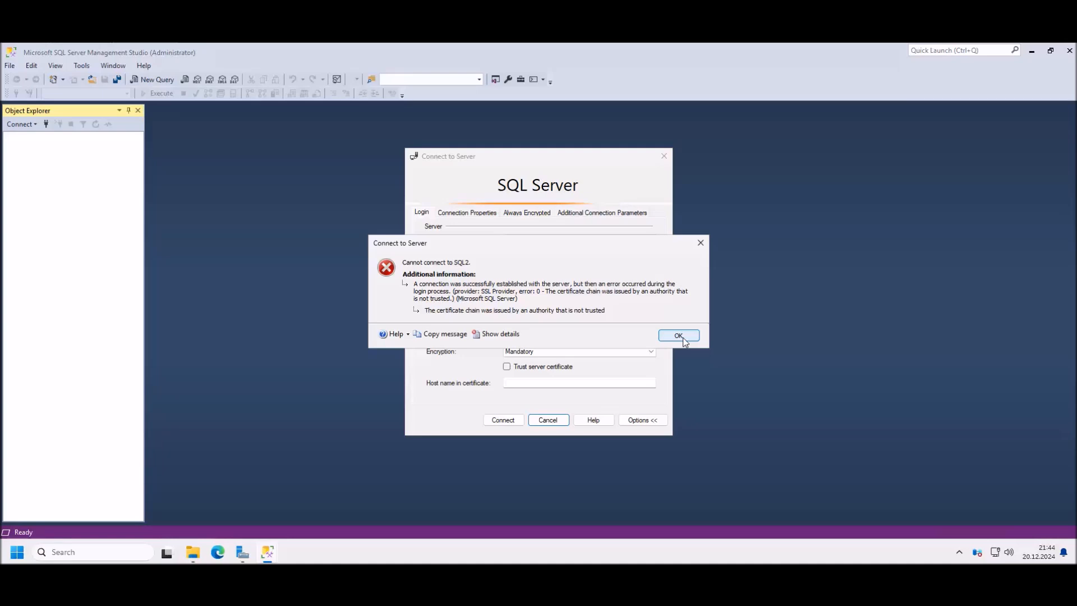
left_click(678, 335)
left_click(506, 366)
left_click(502, 419)
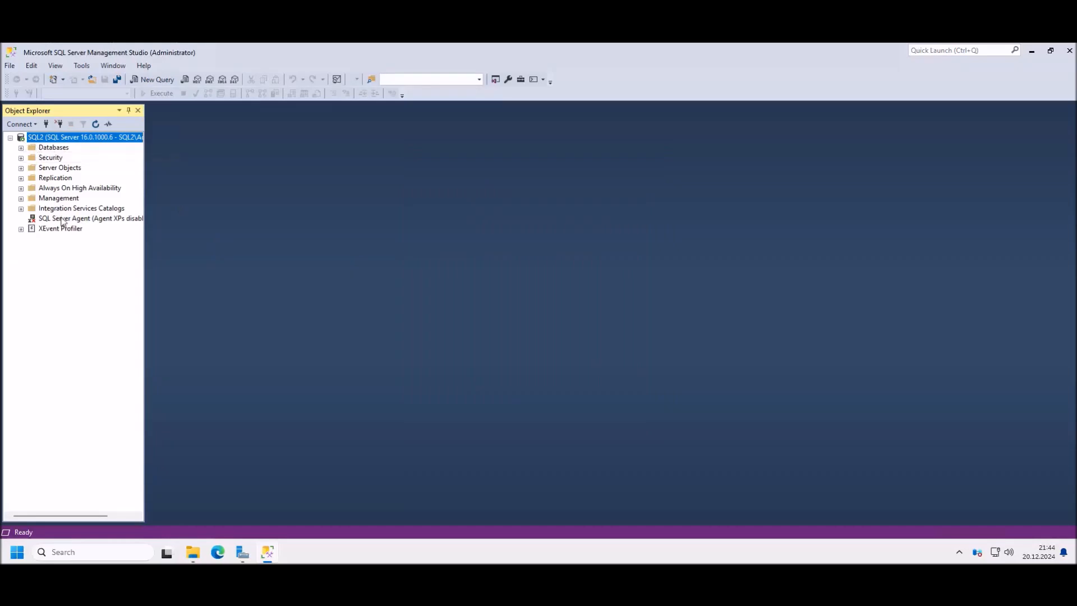
Step: Open SQL2's Server Properties at Database Settings and inspect the default log path
right_click(77, 138)
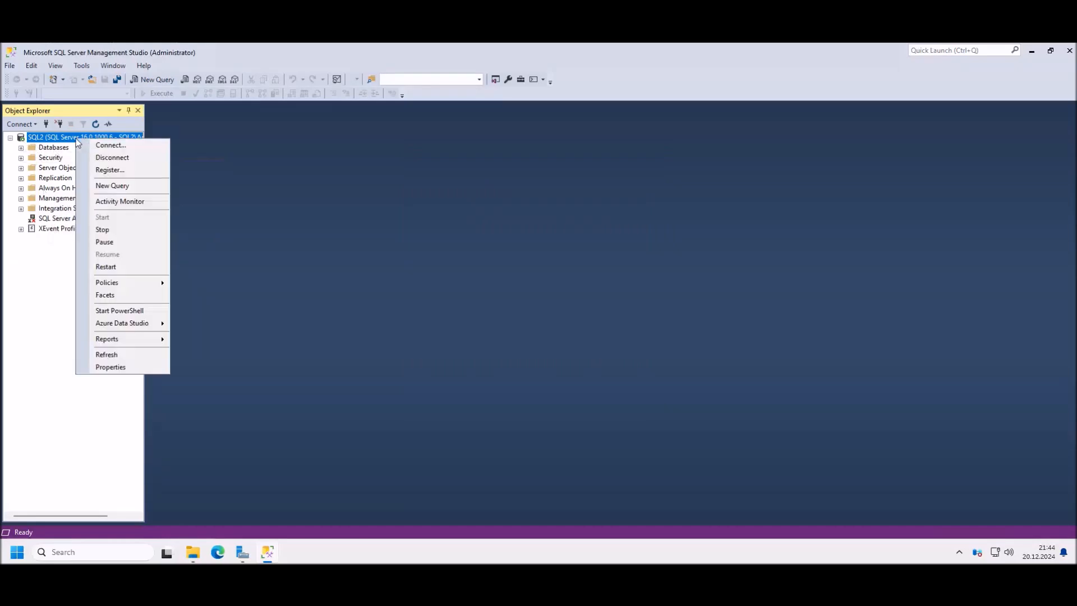
left_click(110, 367)
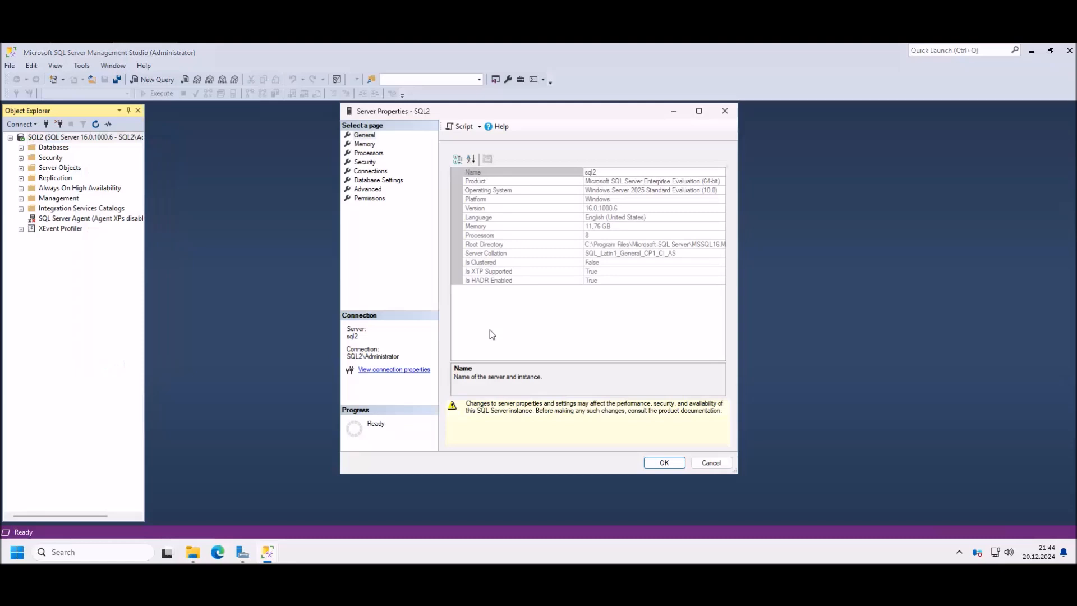
left_click(393, 180)
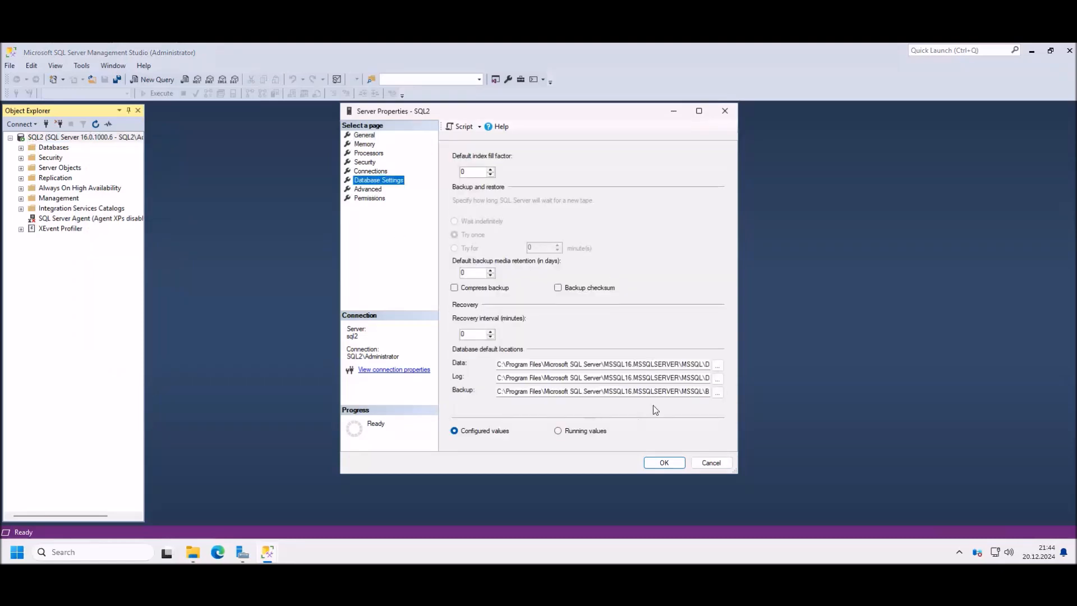
left_click_drag(626, 378, 684, 379)
left_click(670, 377)
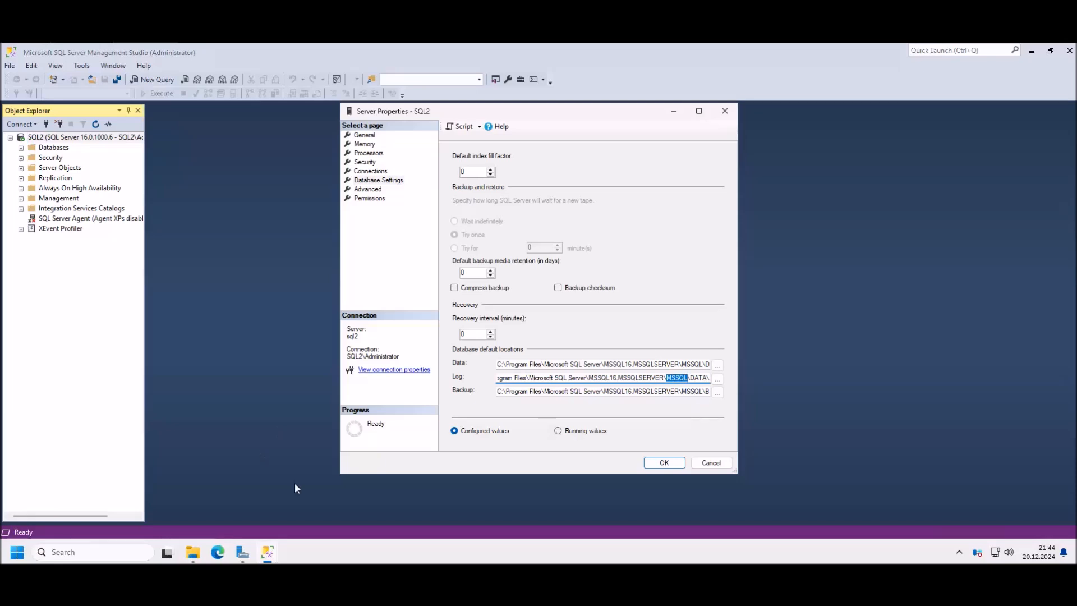
left_click(195, 555)
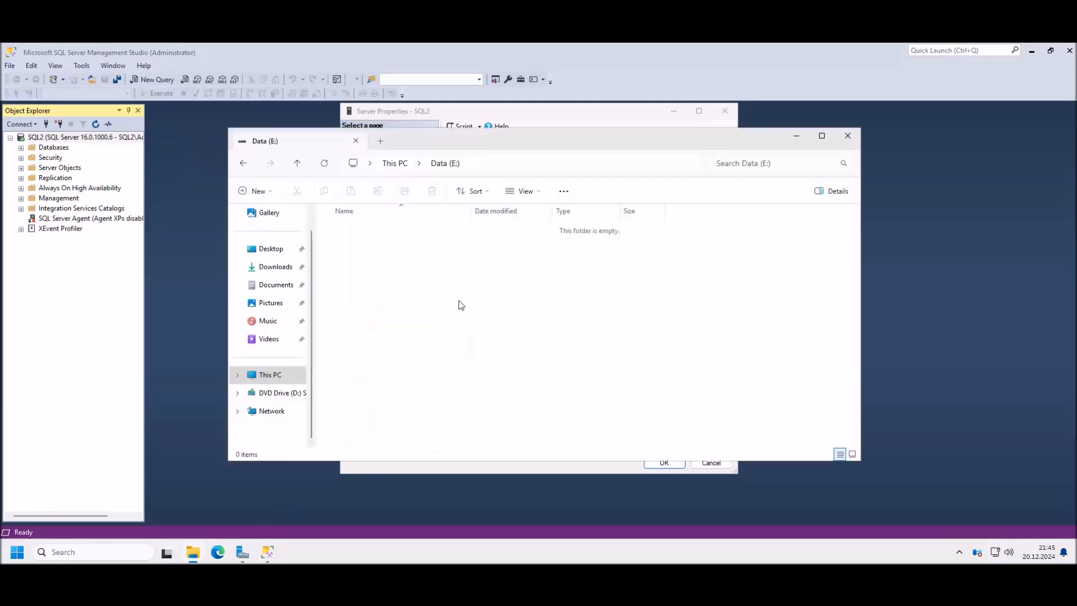
Step: Create a folder named MSSQL on Data (E:) and open it
right_click(382, 264)
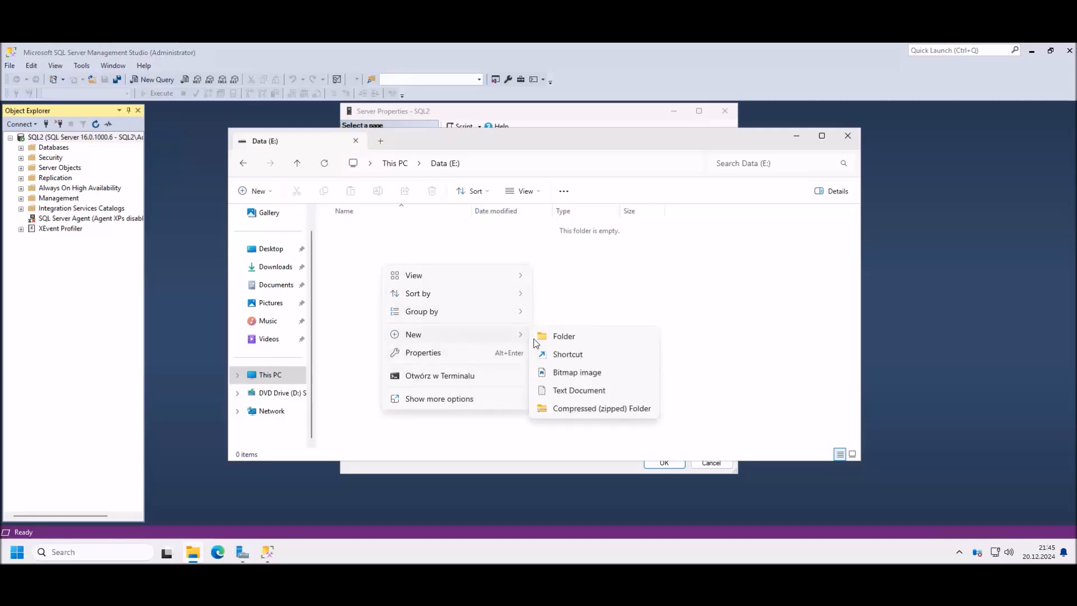
left_click(564, 337)
type("MSSQL")
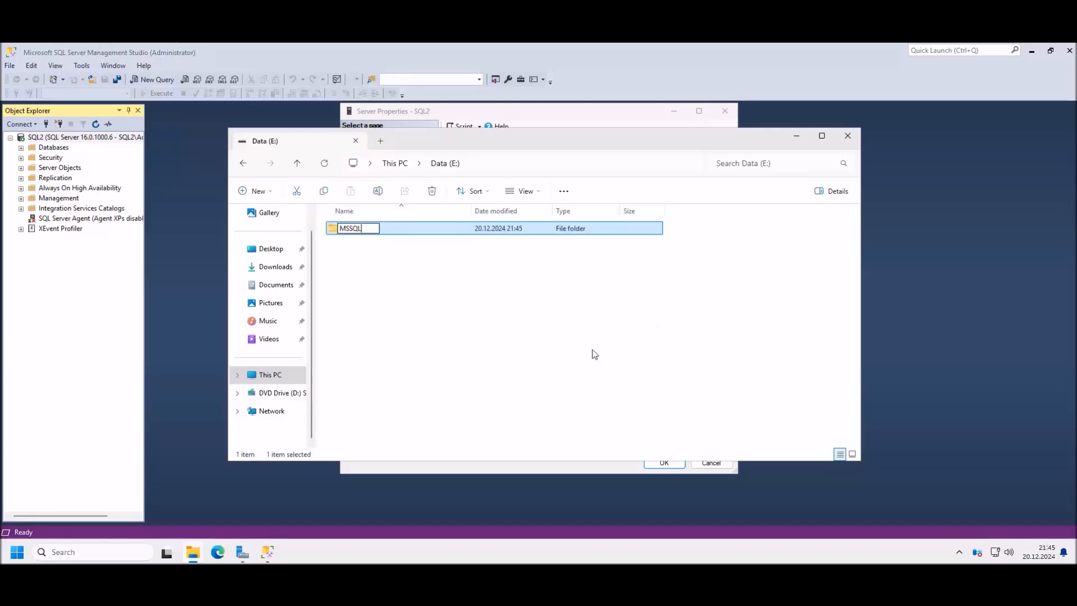
left_click(592, 353)
double_click(359, 228)
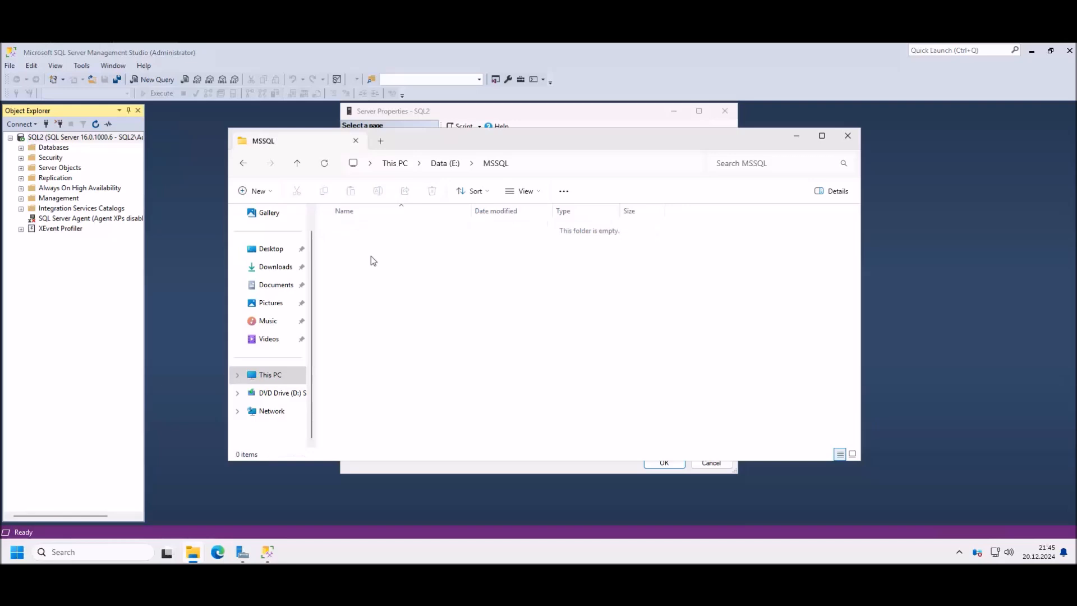
Step: Create Data and Backup subfolders inside MSSQL
right_click(371, 256)
mouse_move(428, 344)
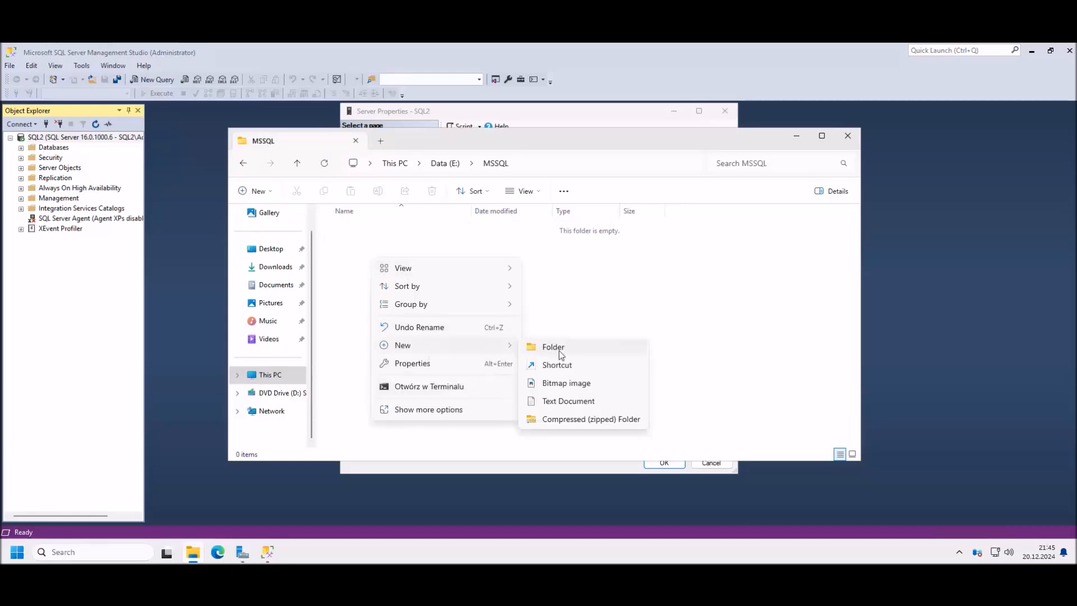
left_click(560, 350)
key("BackSpace")
type("Data")
key("Return")
left_click(527, 360)
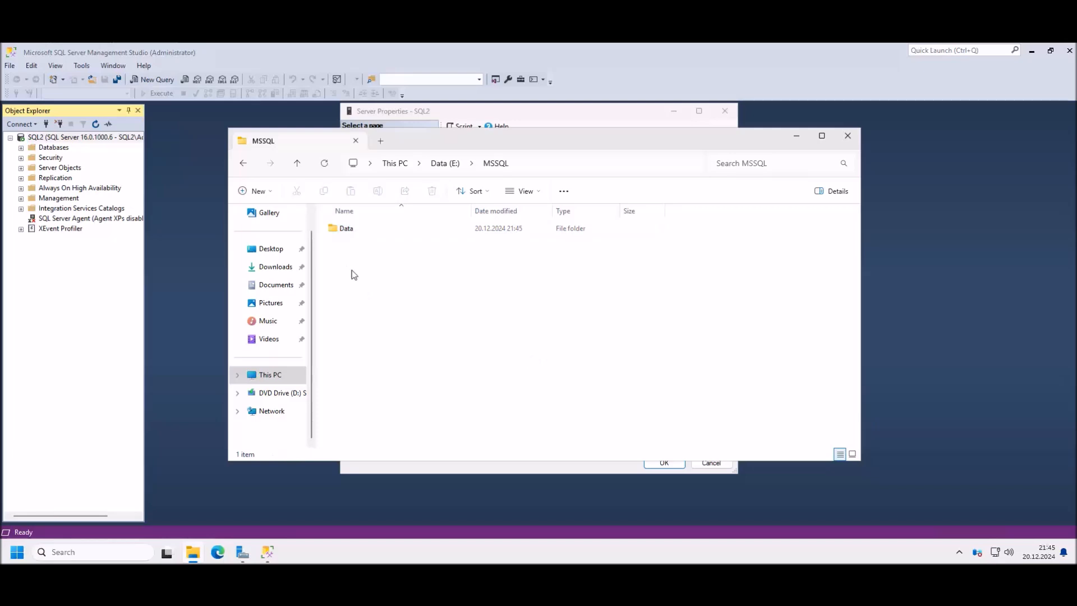
right_click(353, 273)
mouse_move(398, 357)
left_click(508, 357)
key("BackSpace")
type("Ba")
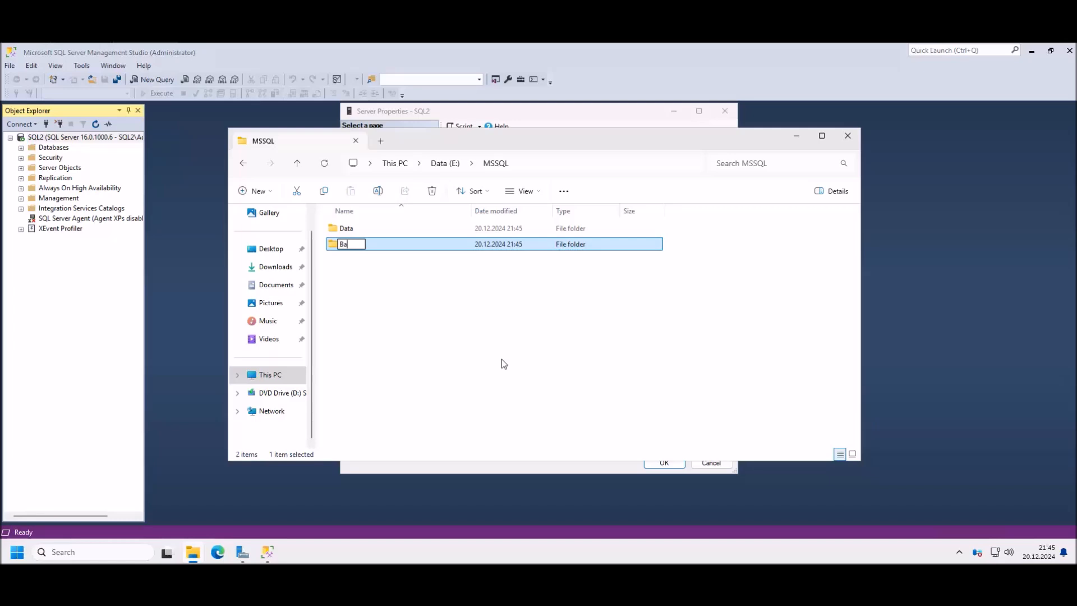
type("ckup")
key("Return")
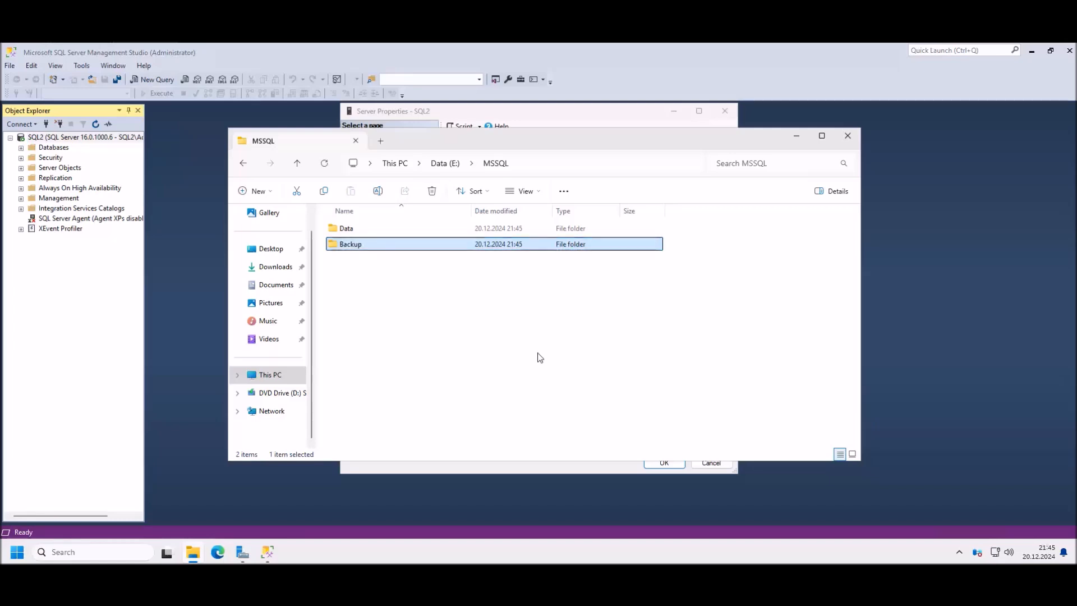
Step: Set SQL2's default log location to E:\MSSQL\Data
left_click(538, 358)
left_click(853, 138)
left_click(718, 378)
double_click(456, 177)
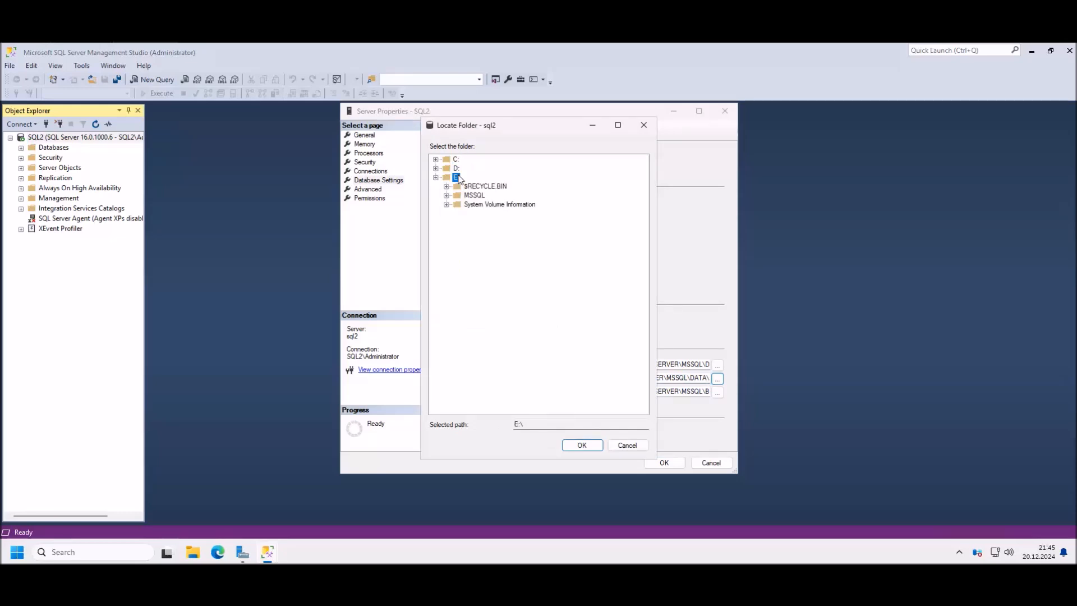
double_click(472, 196)
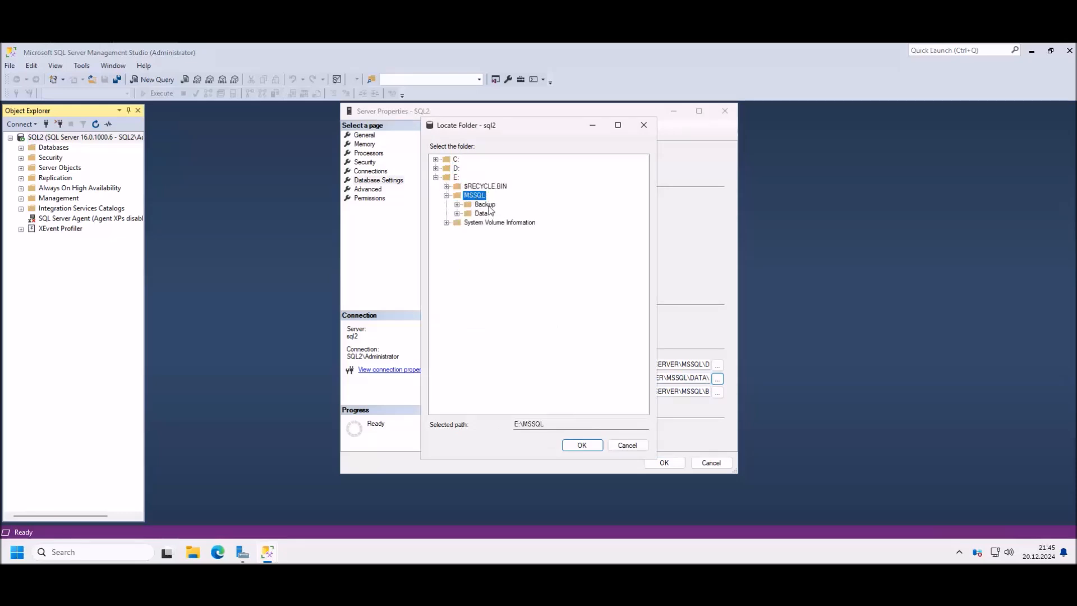
left_click(481, 213)
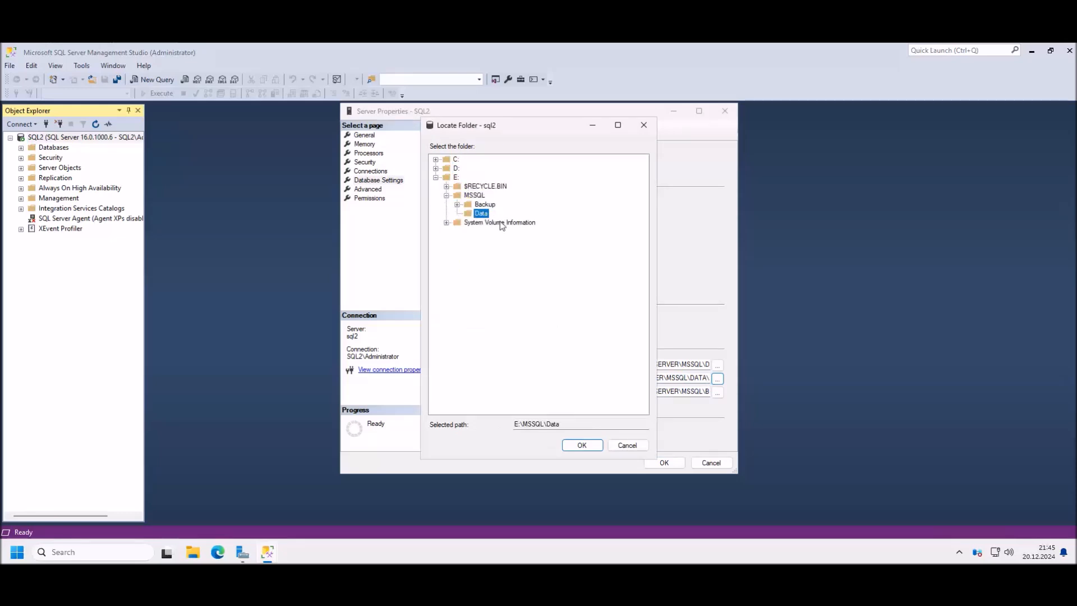
left_click(582, 445)
Step: Set the default backup location to E:\MSSQL\Backup and save the server properties
left_click(718, 392)
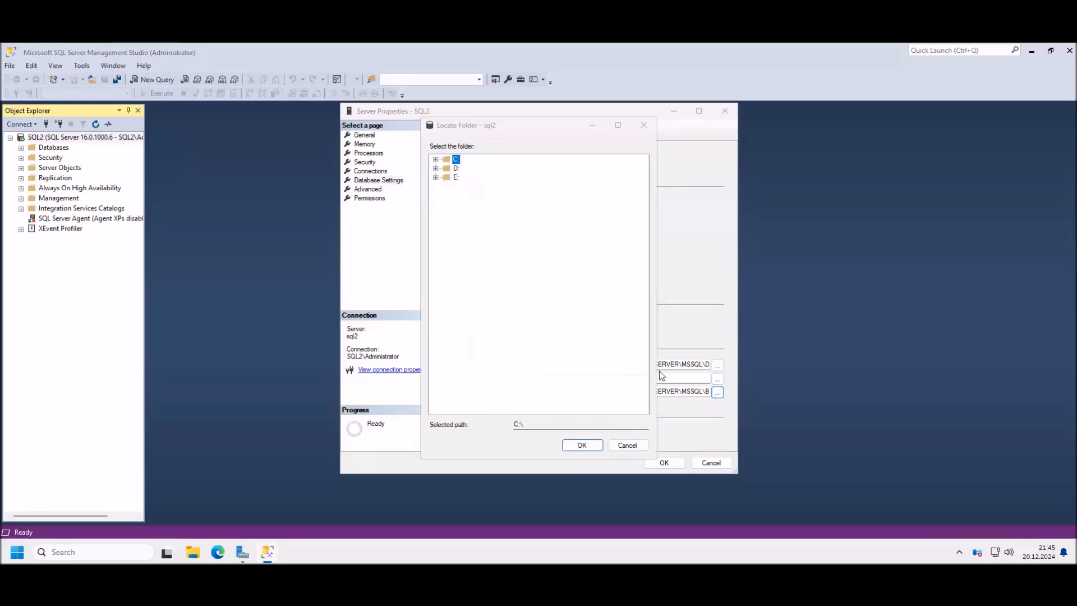
double_click(457, 178)
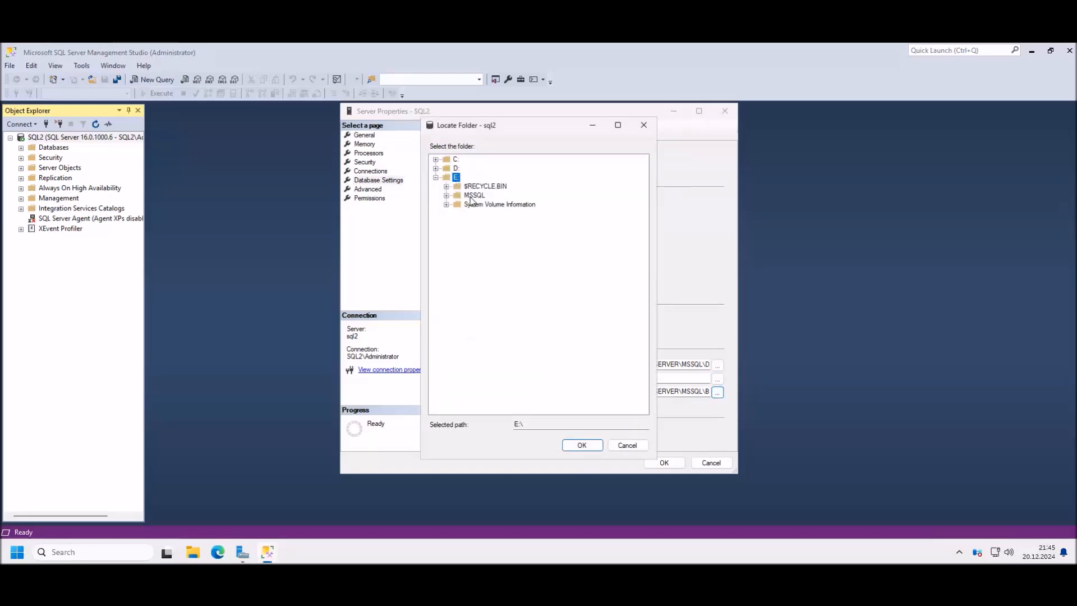
double_click(473, 196)
left_click(485, 205)
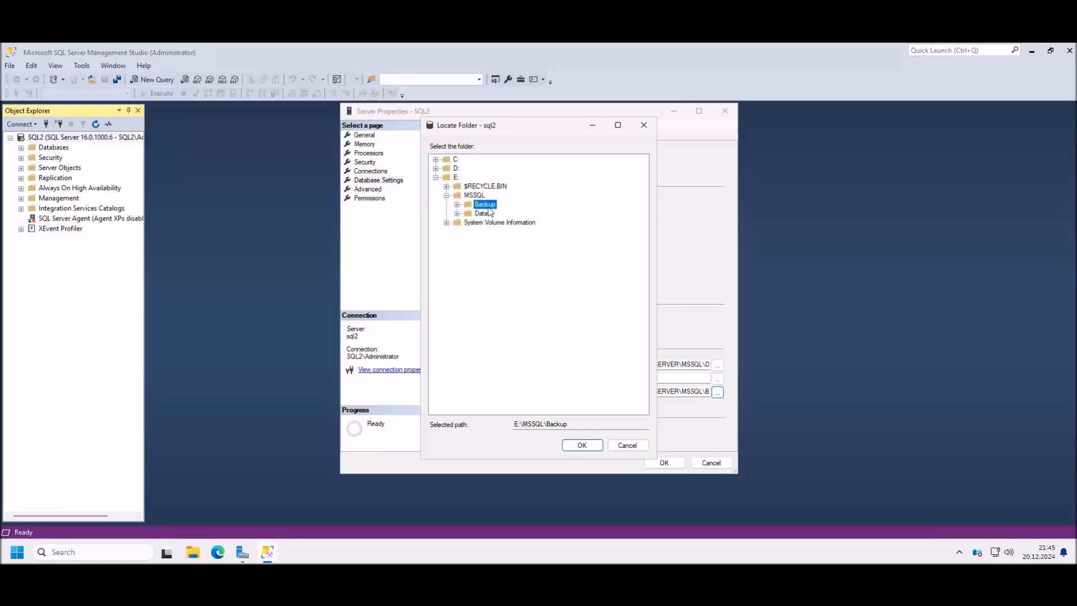
left_click(583, 447)
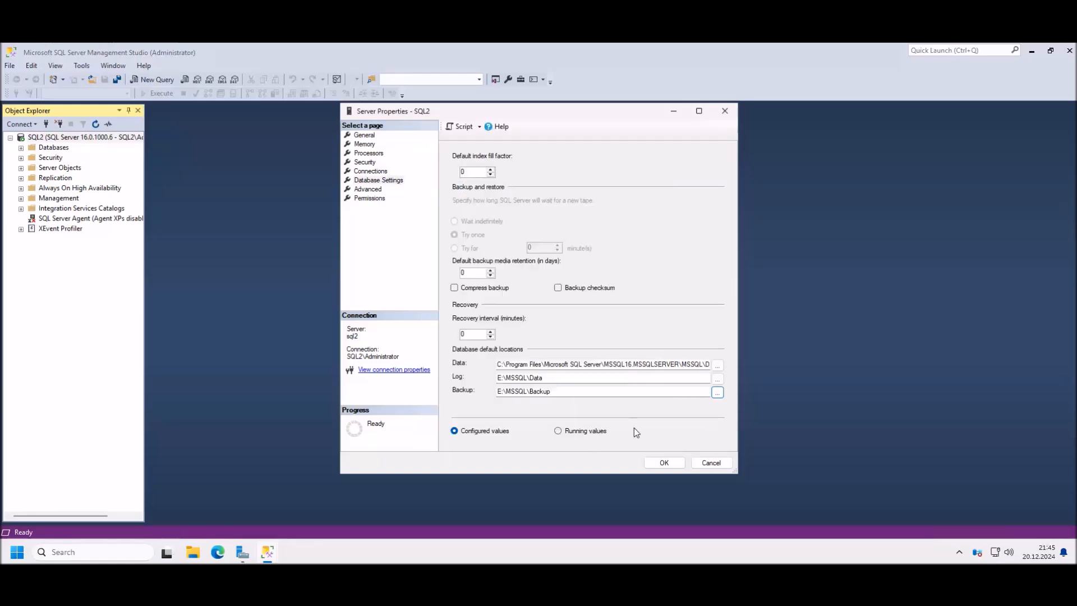
left_click(672, 465)
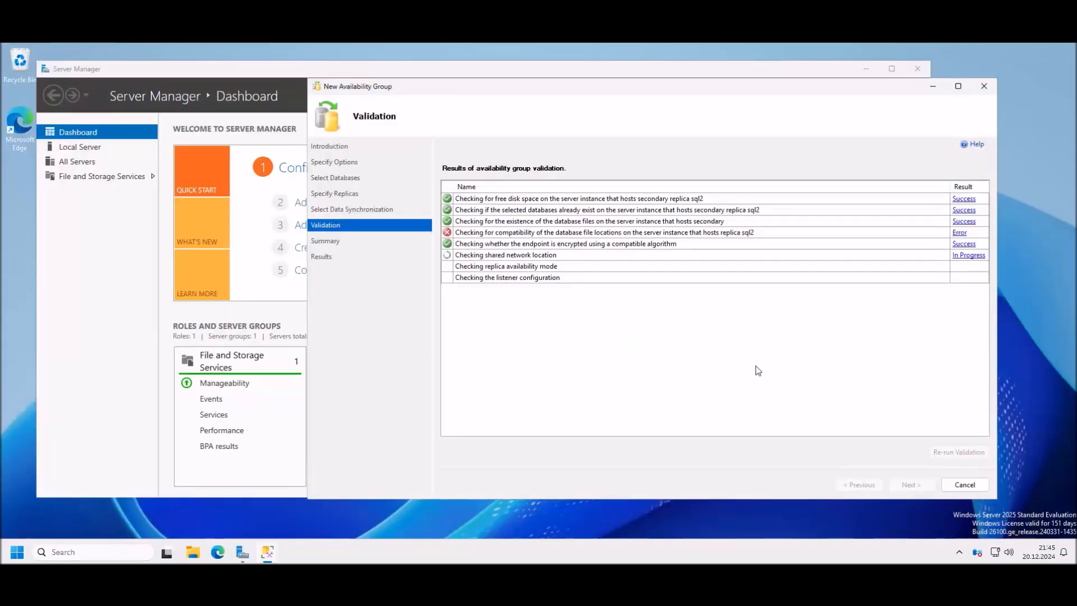
Step: Bring the New Availability Group wizard back into view to see every validation check passing
left_click_drag(528, 89, 466, 97)
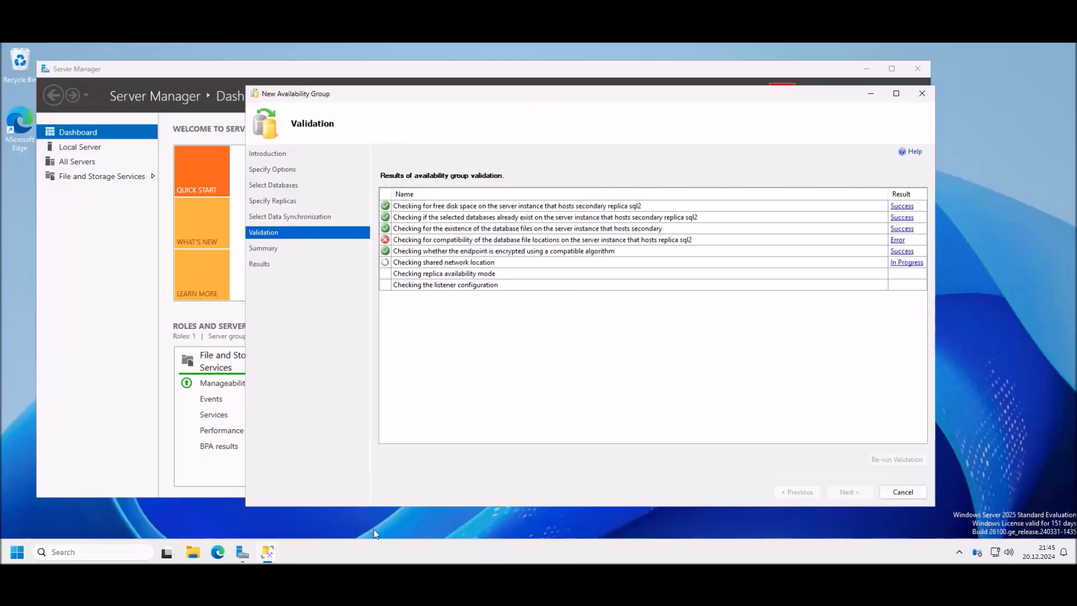
mouse_move(267, 551)
left_click(475, 515)
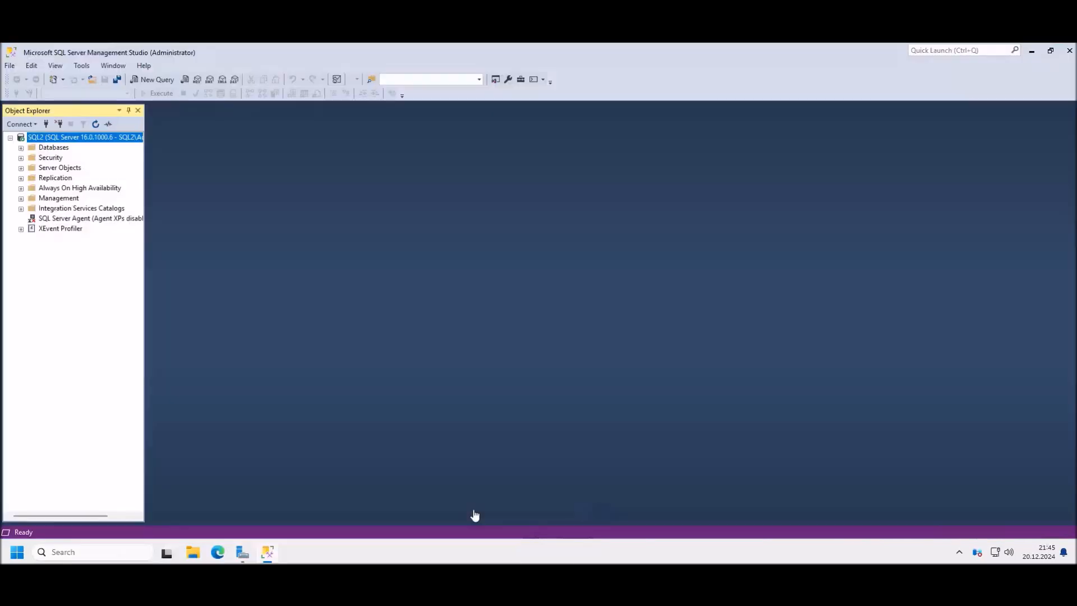
double_click(282, 46)
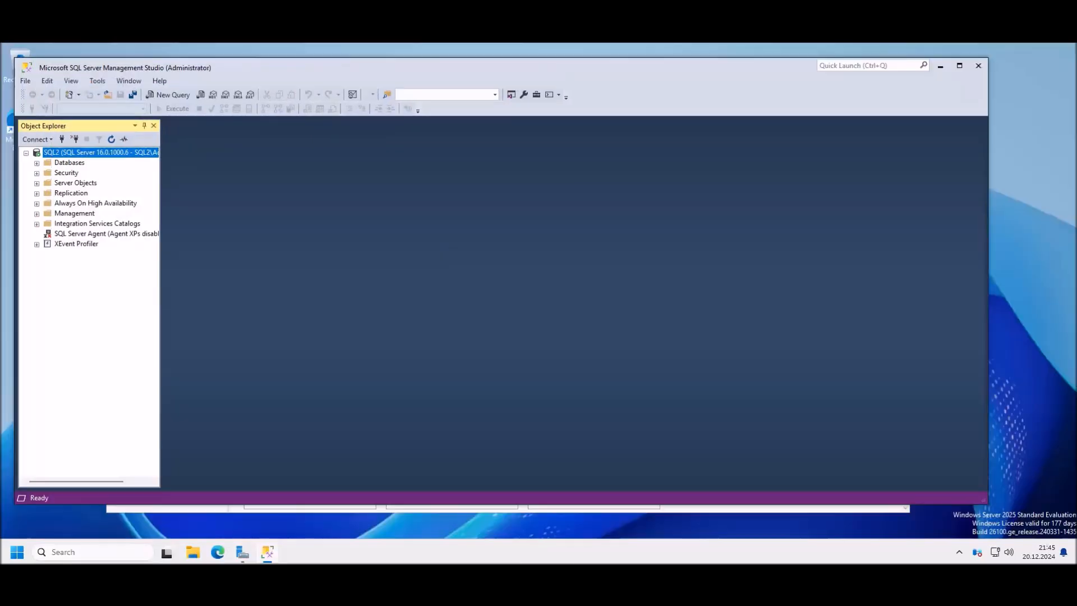
left_click(386, 521)
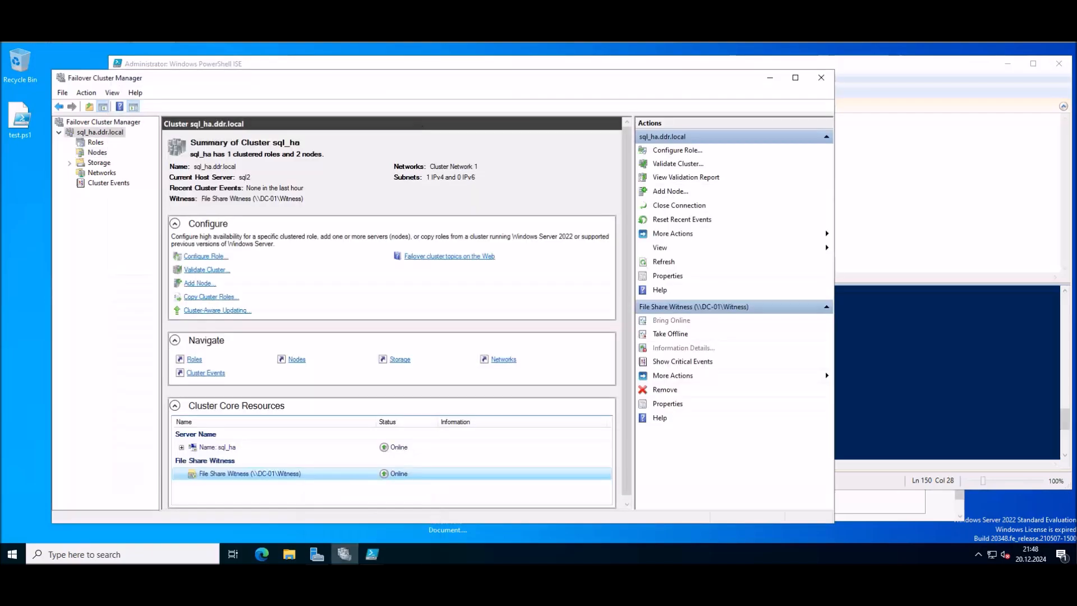
left_click(494, 555)
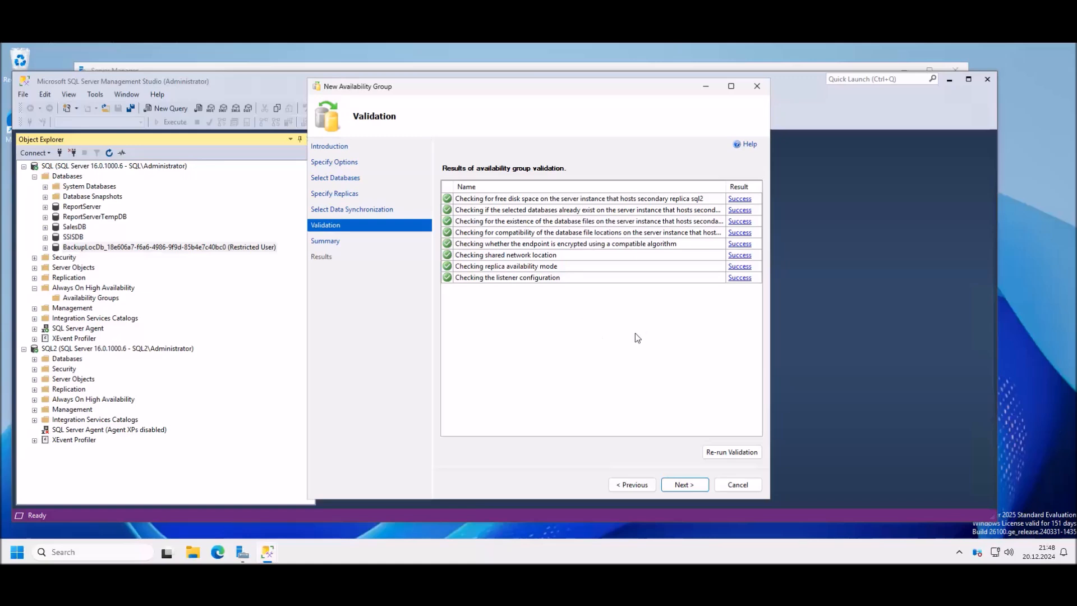
Step: Finish the wizard to create AVG with SalesDB and listener AG1, reviewing progress details before closing
left_click(685, 485)
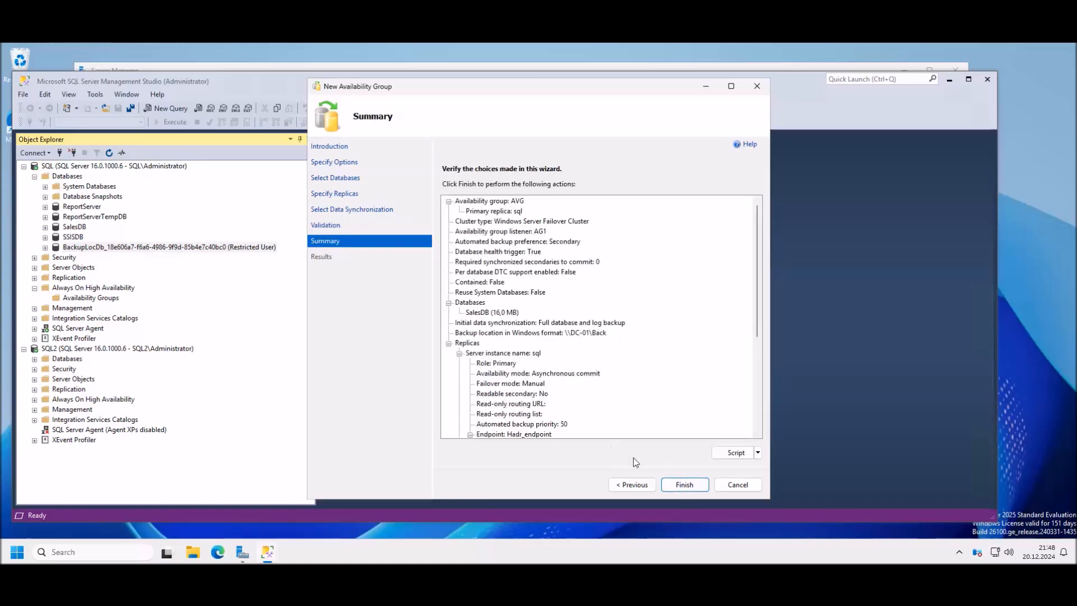
left_click(684, 484)
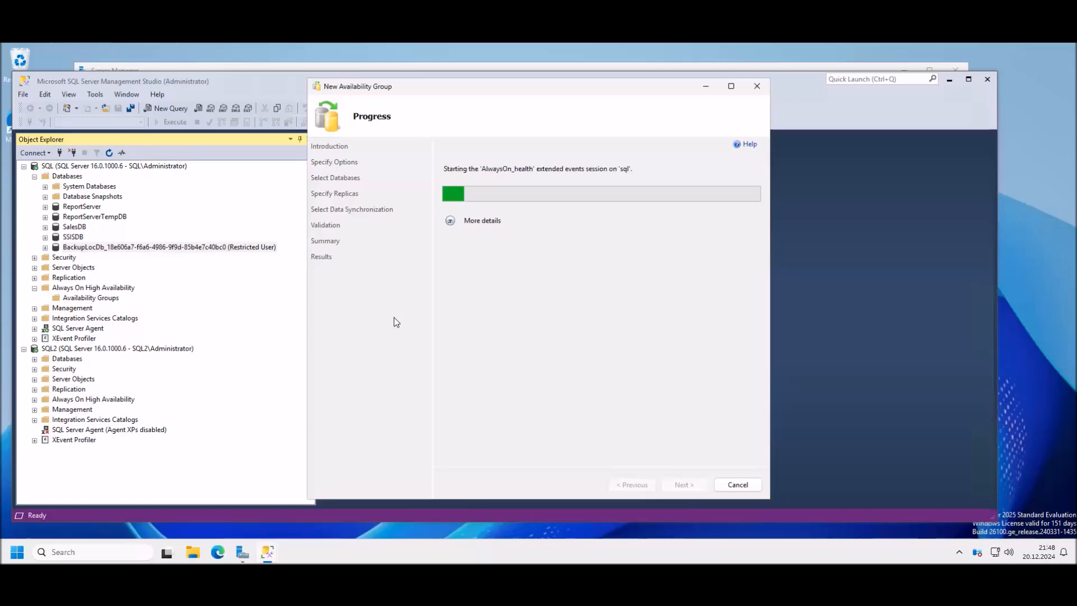
left_click(451, 221)
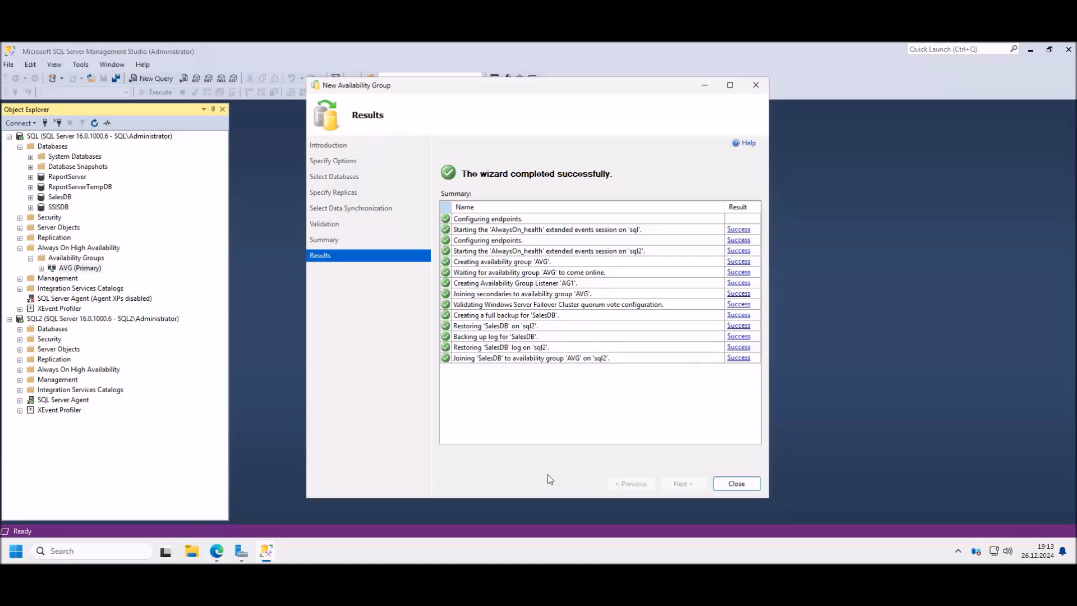
left_click(739, 486)
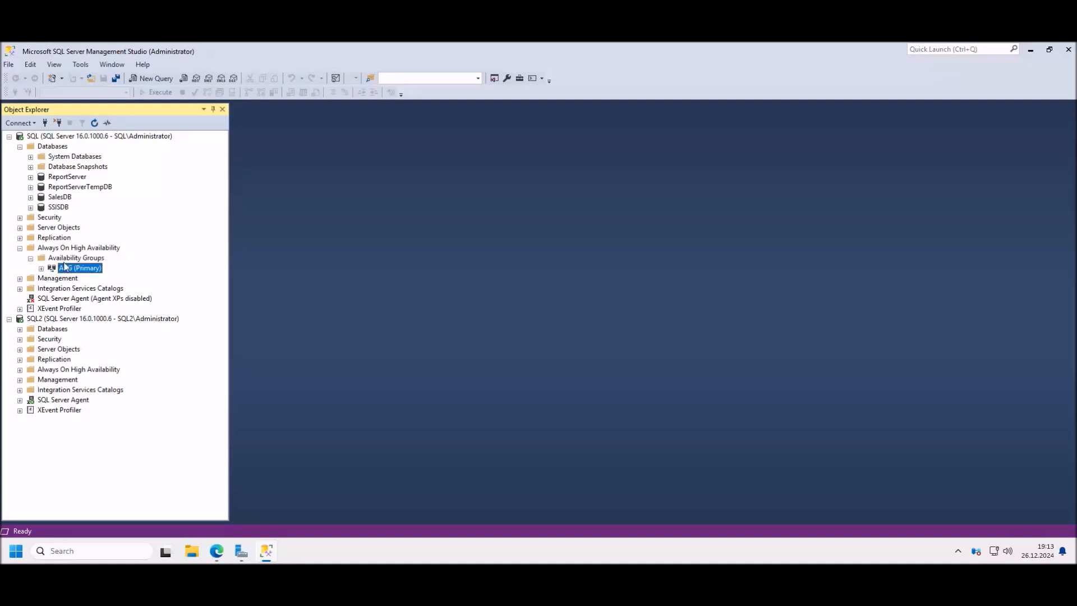
Step: Expand AVG (Primary) on SQL to show its replicas, the SalesDB database and listener AG1
left_click(41, 269)
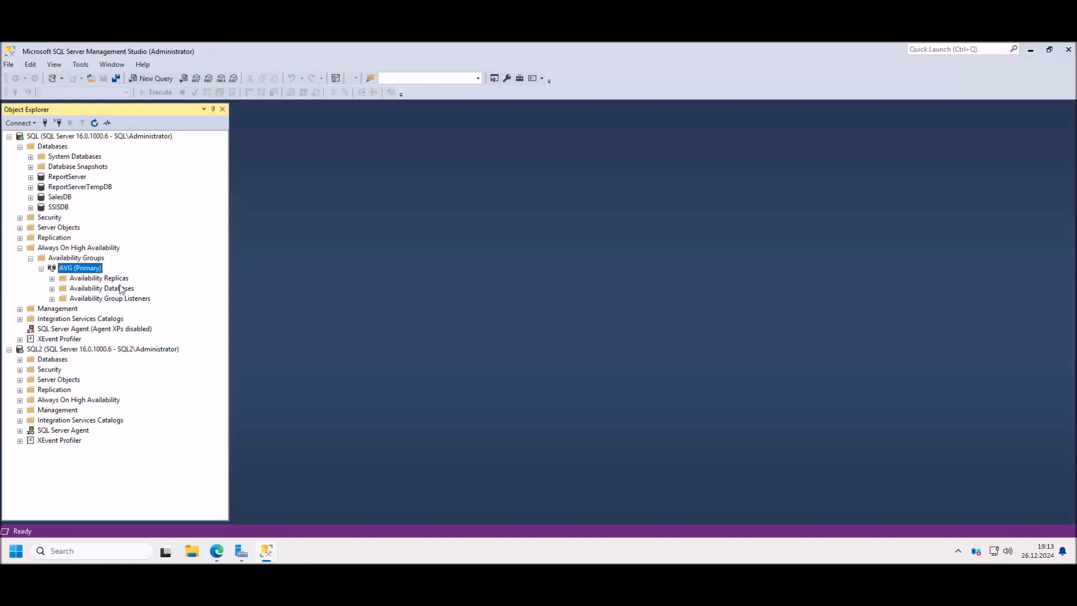
left_click(52, 279)
left_click(52, 309)
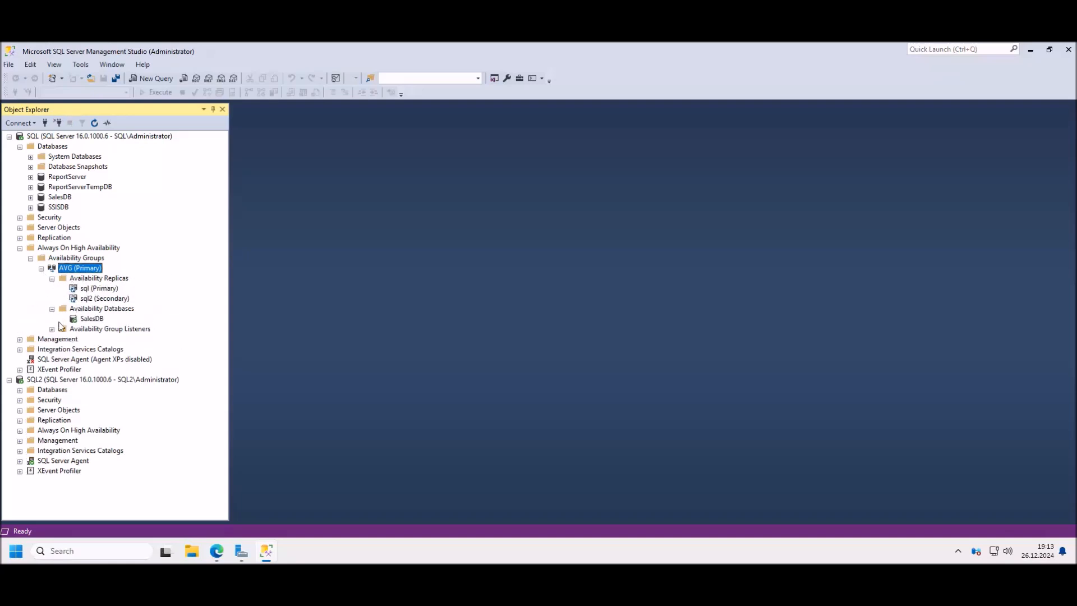
left_click(52, 329)
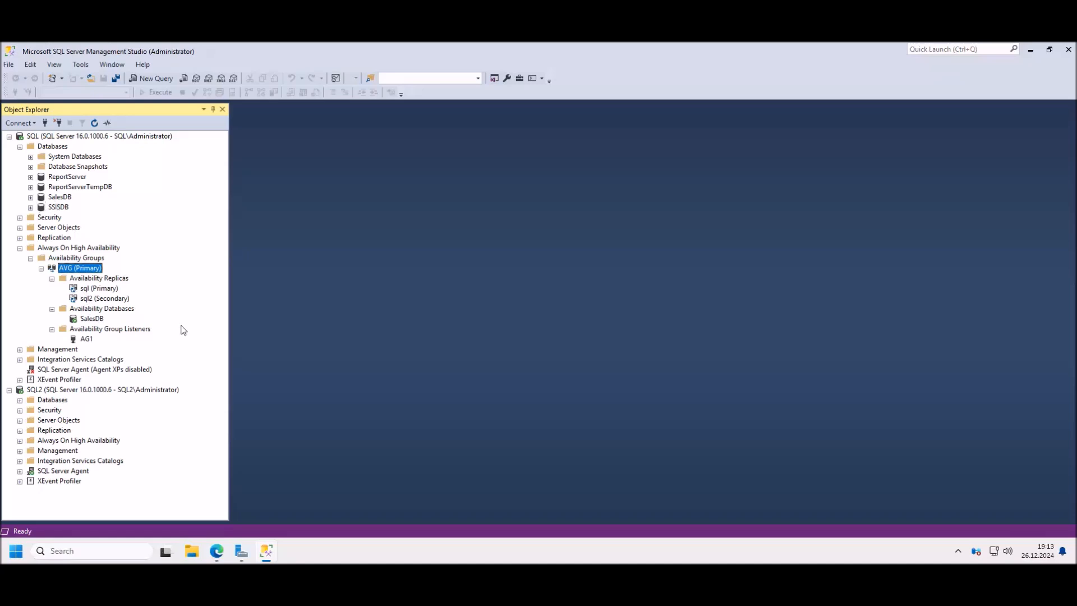
left_click(110, 289)
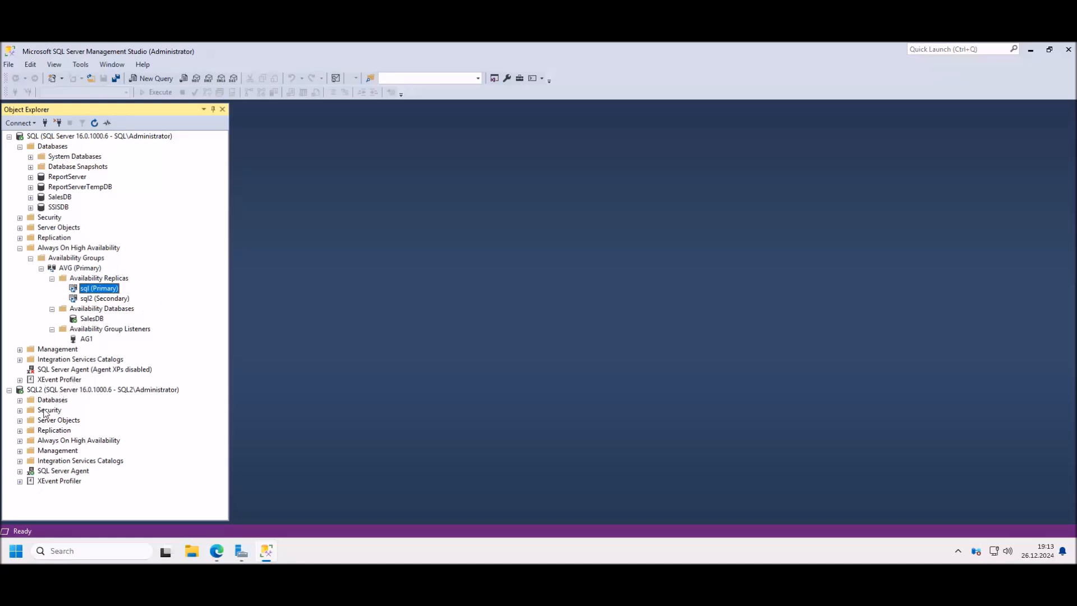
Step: On SQL2, expand Always On > Availability Groups > AVG (Secondary) to list replicas sql and sql2
left_click(20, 441)
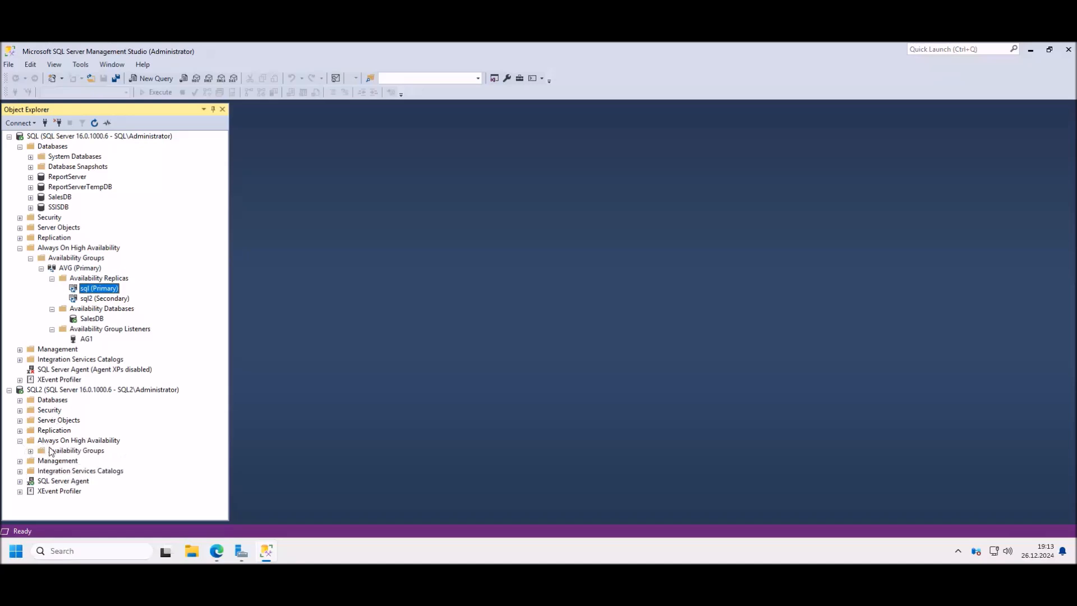
left_click(31, 451)
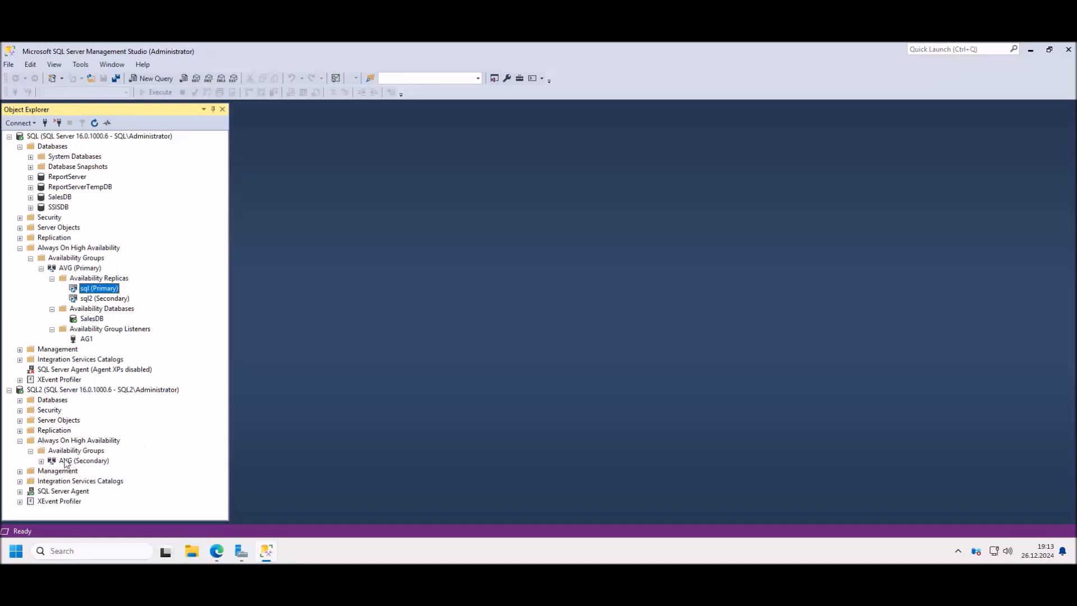
left_click(41, 461)
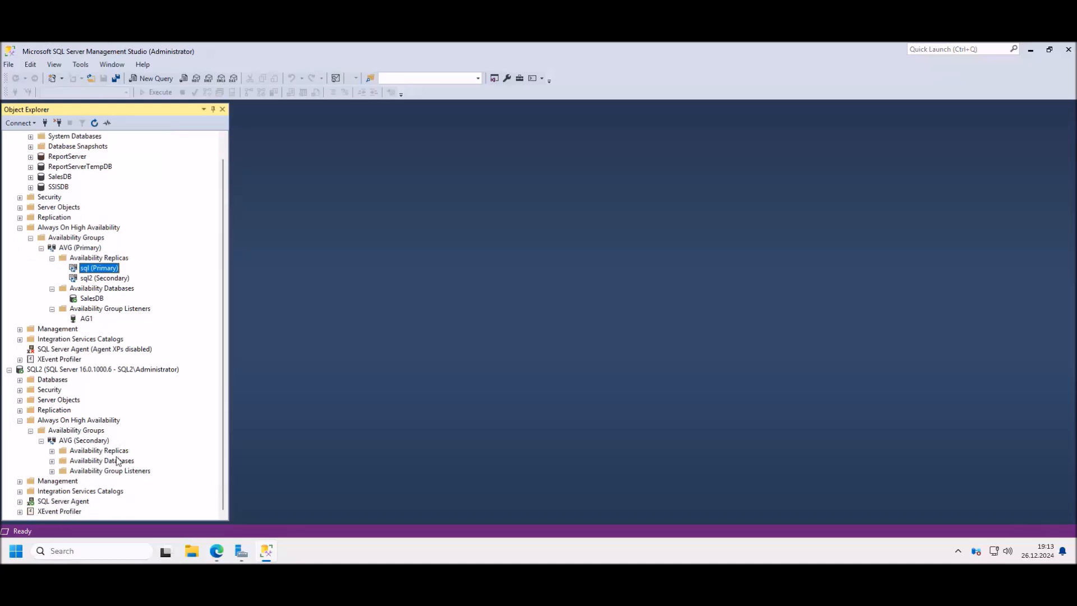
left_click(52, 450)
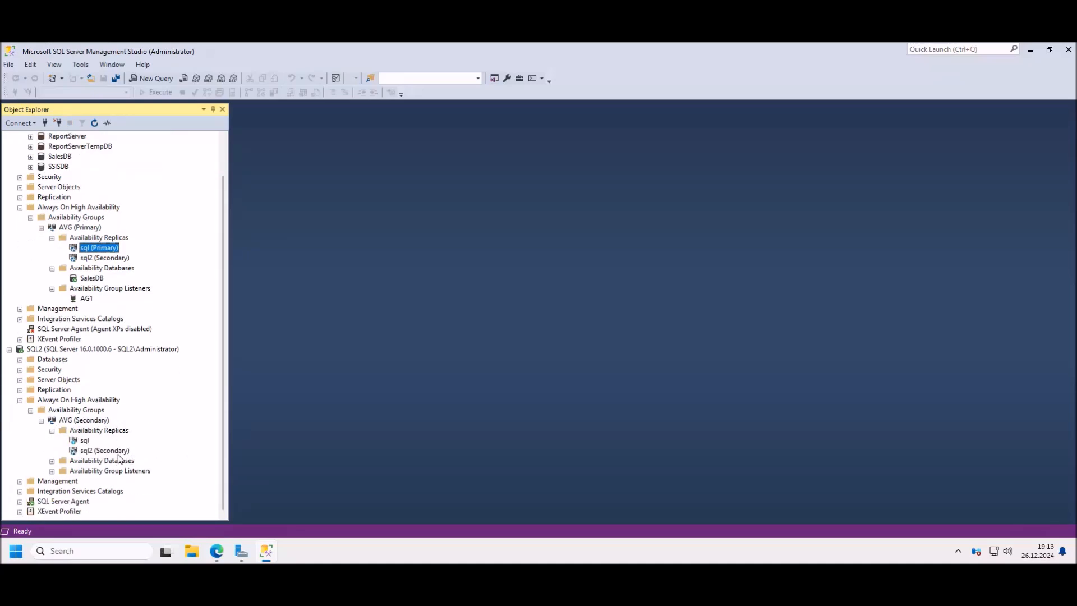
left_click(84, 440)
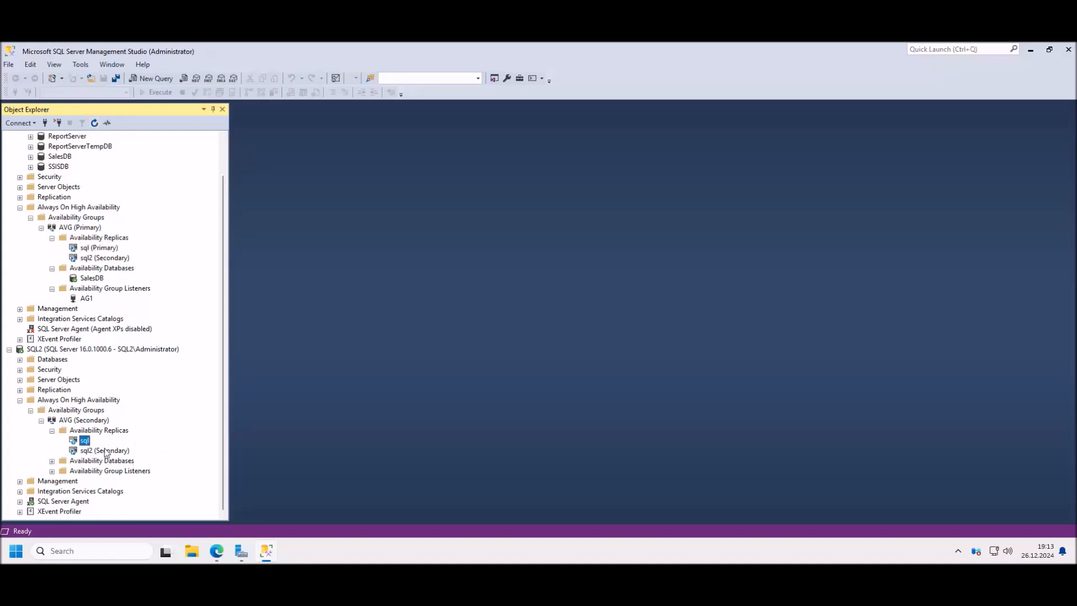
right_click(90, 443)
left_click(115, 446)
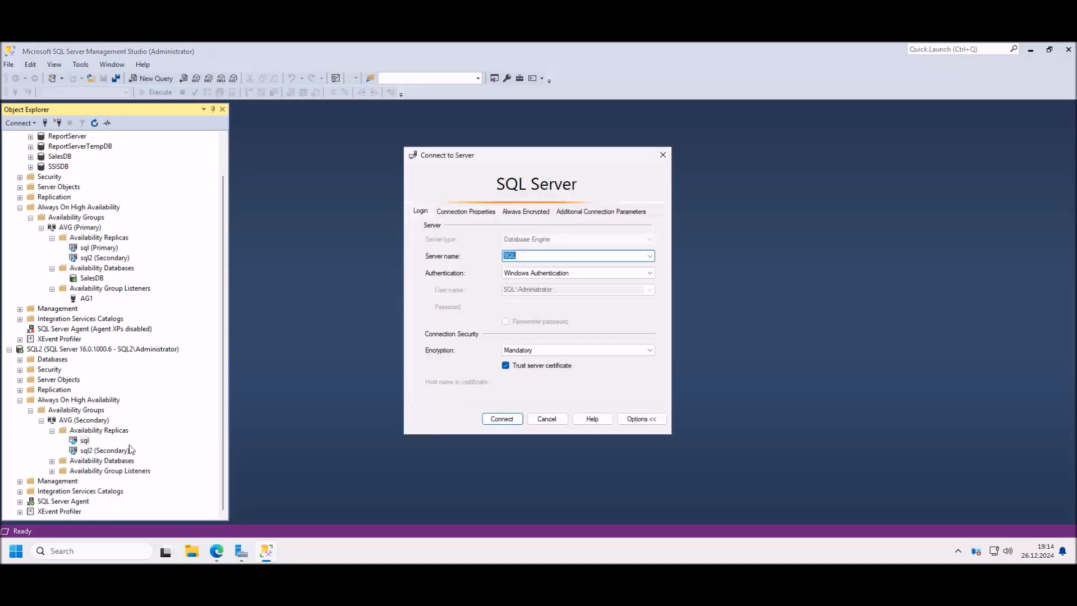
left_click(502, 415)
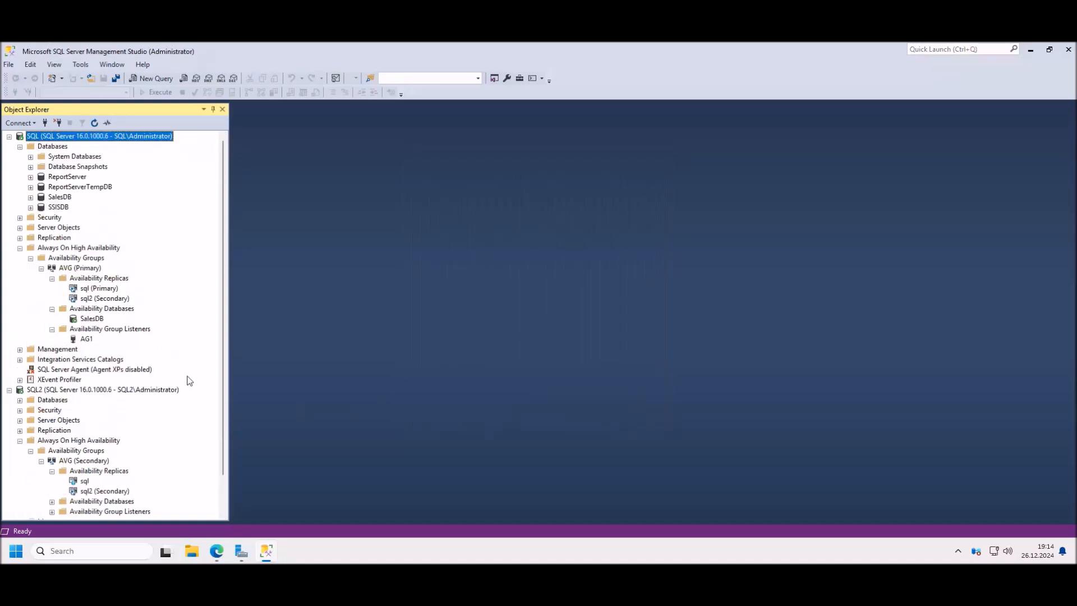
scroll(193, 376, "down", 1)
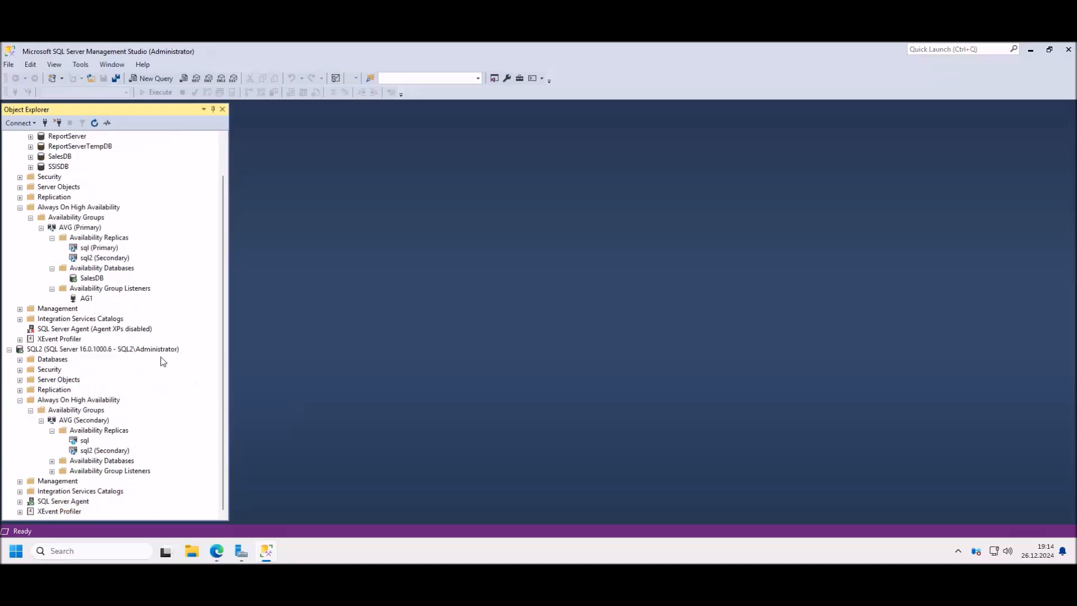
left_click(99, 451)
left_click(52, 461)
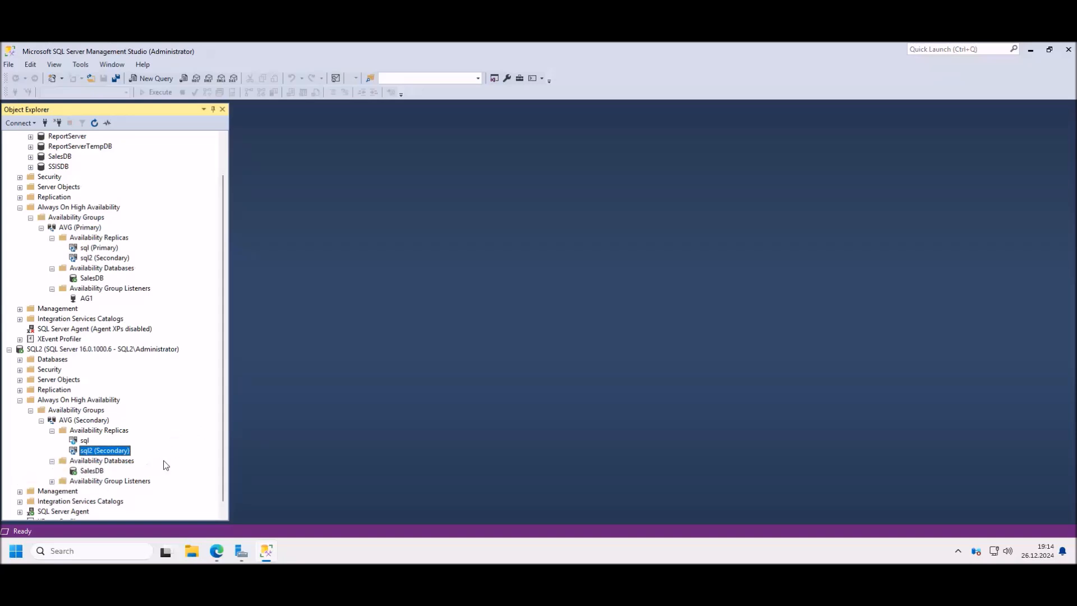
scroll(159, 461, "down", 1)
left_click(55, 480)
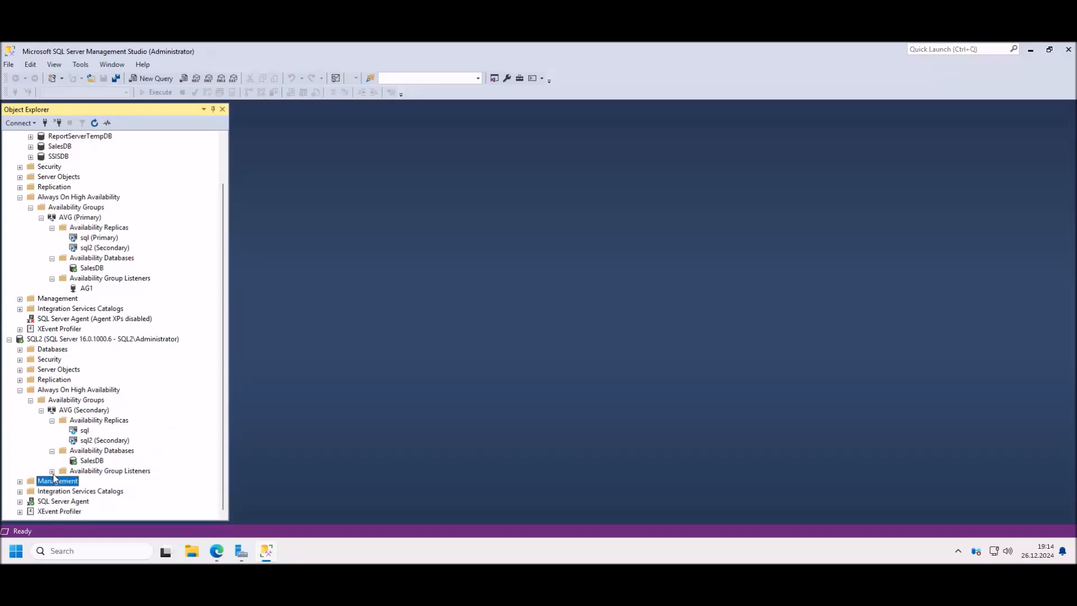
left_click(53, 471)
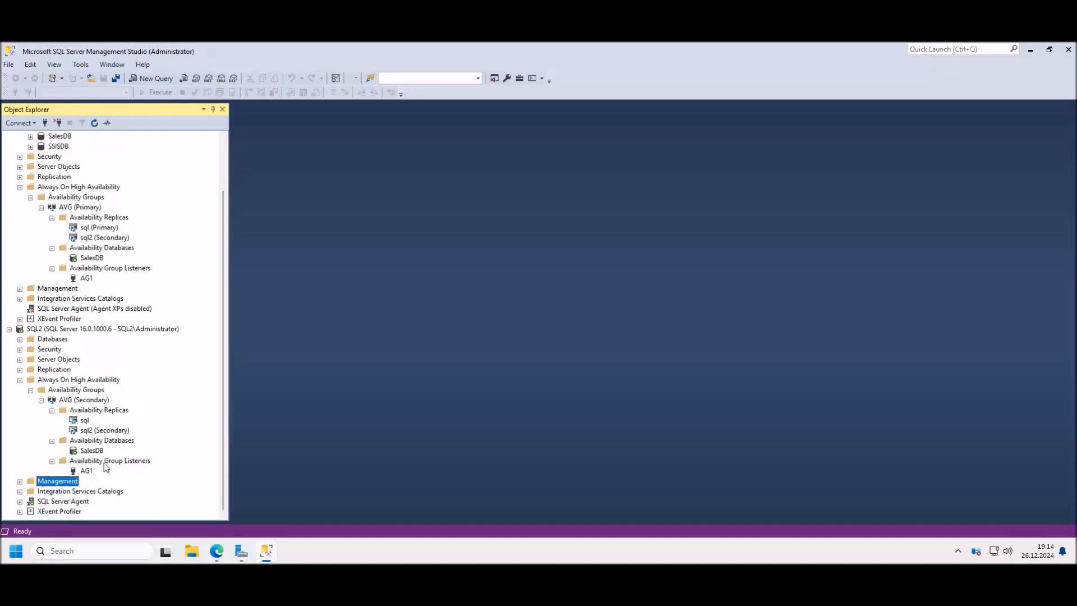
left_click(86, 471)
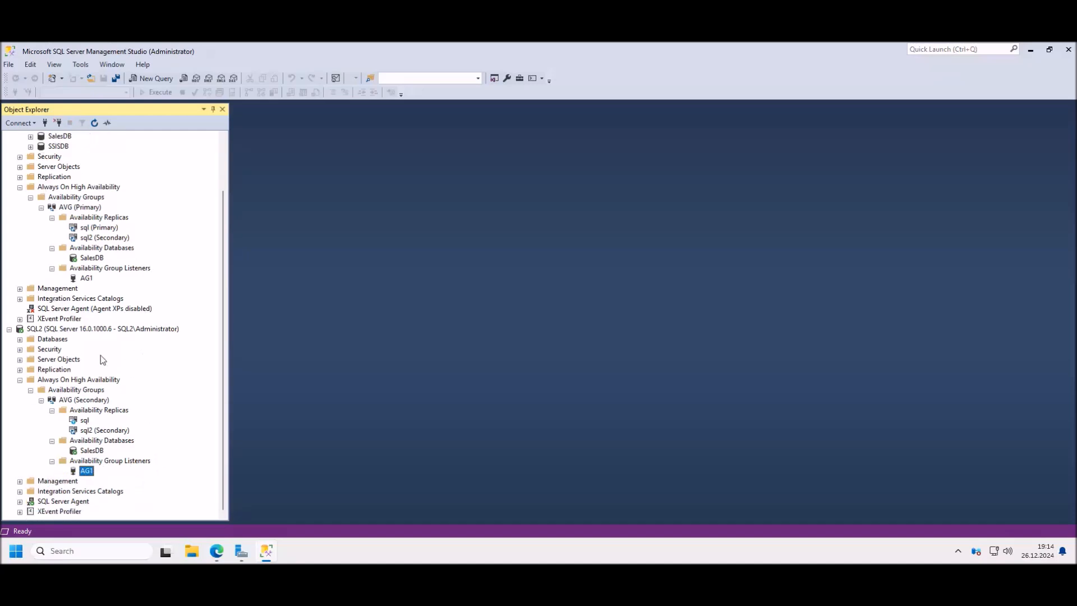
left_click(20, 339)
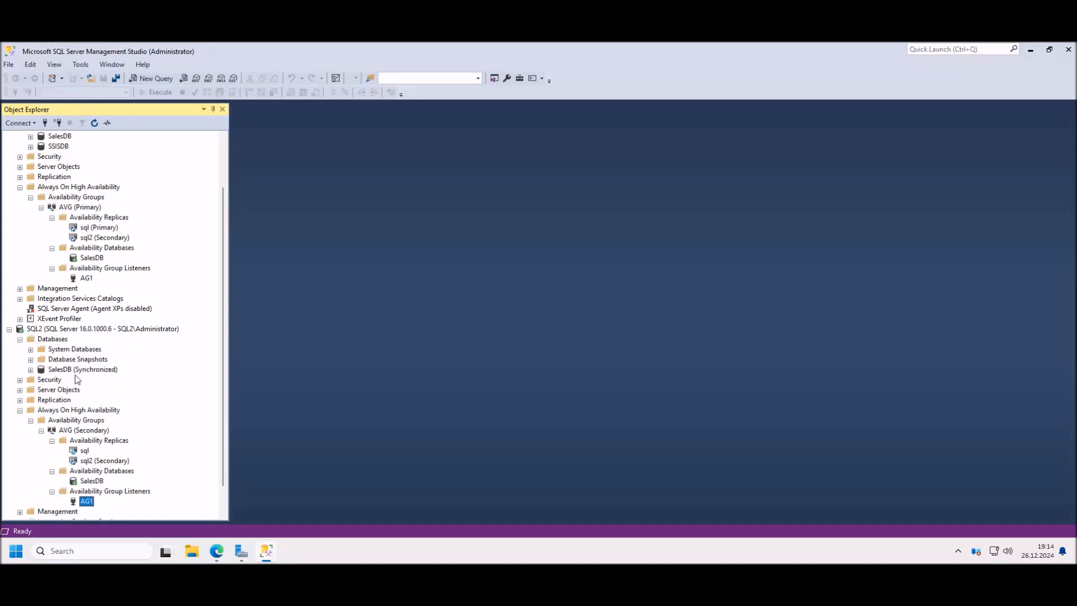
left_click(78, 371)
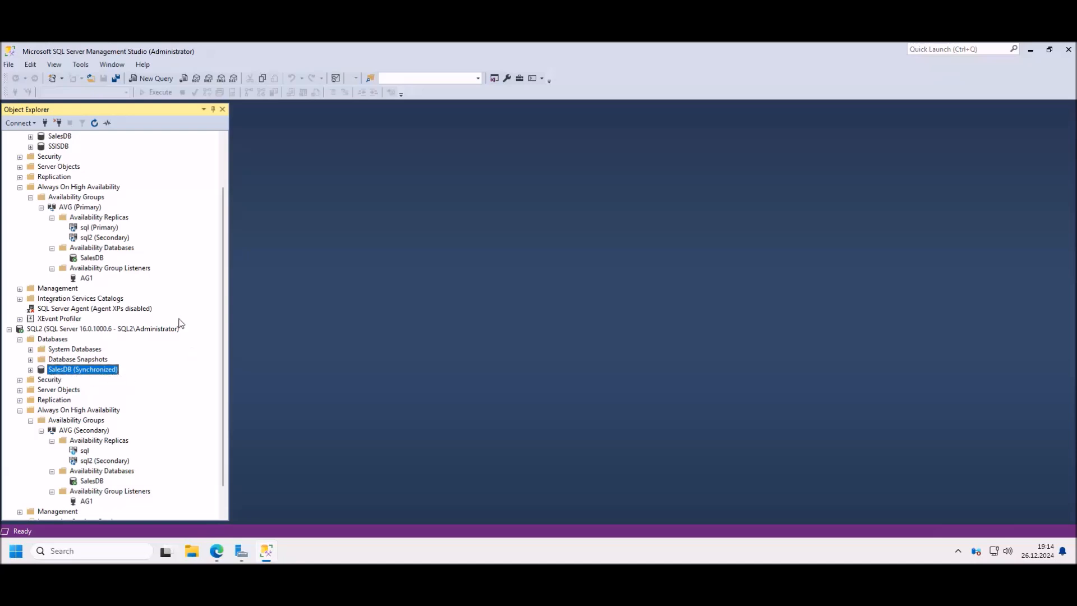
scroll(185, 317, "up", 2)
scroll(110, 278, "down", 2)
scroll(183, 365, "up", 2)
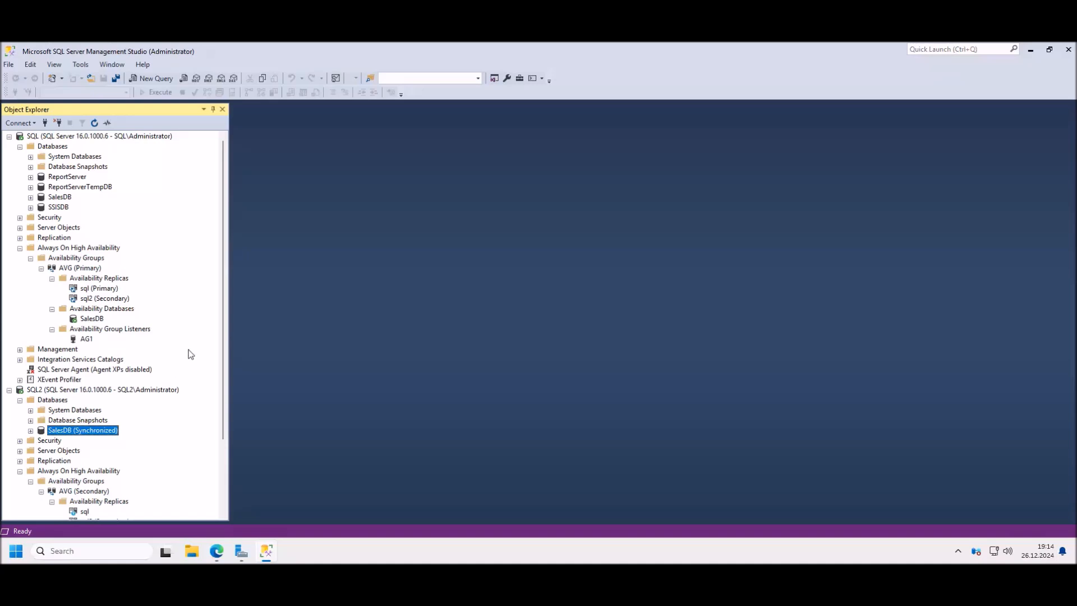
scroll(183, 372, "down", 2)
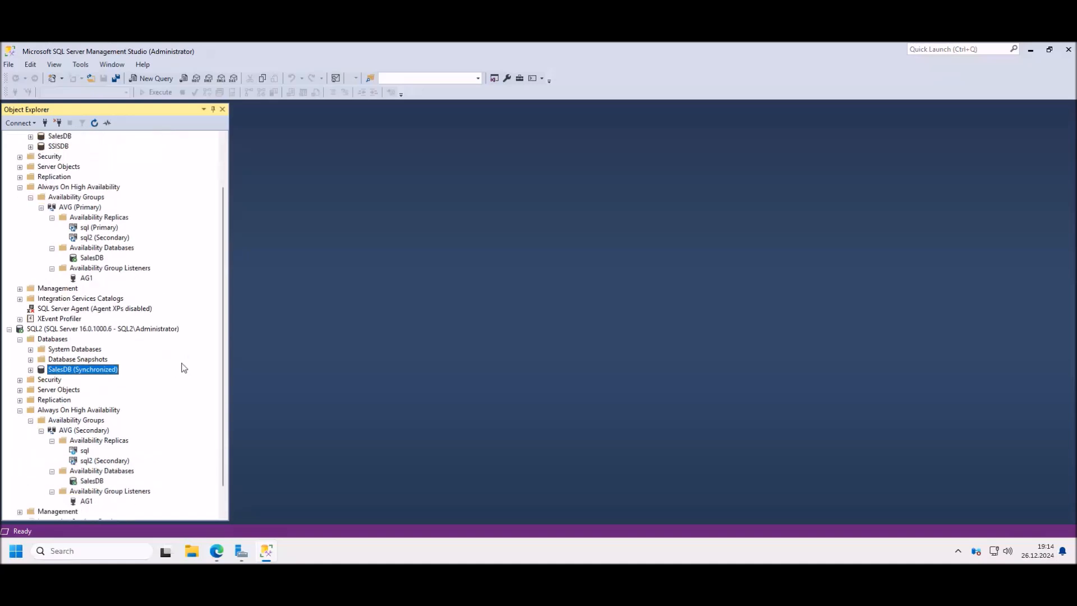
scroll(181, 359, "down", 1)
scroll(181, 358, "up", 3)
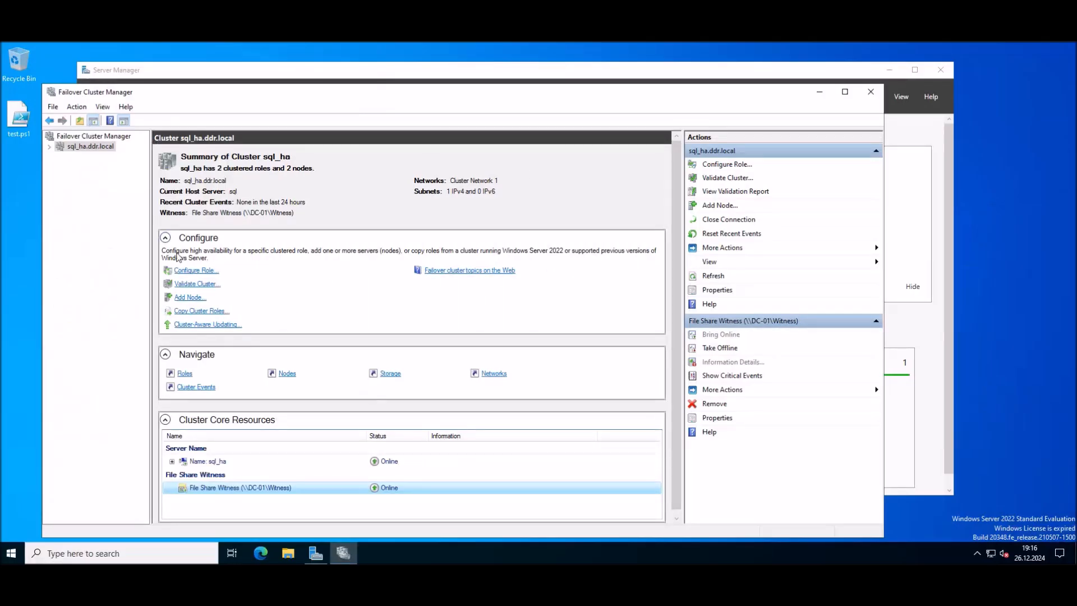
Step: Confirm cluster sql_ha's nodes sql and sql2 are both Up, then return to Management Studio
left_click(49, 146)
left_click(87, 166)
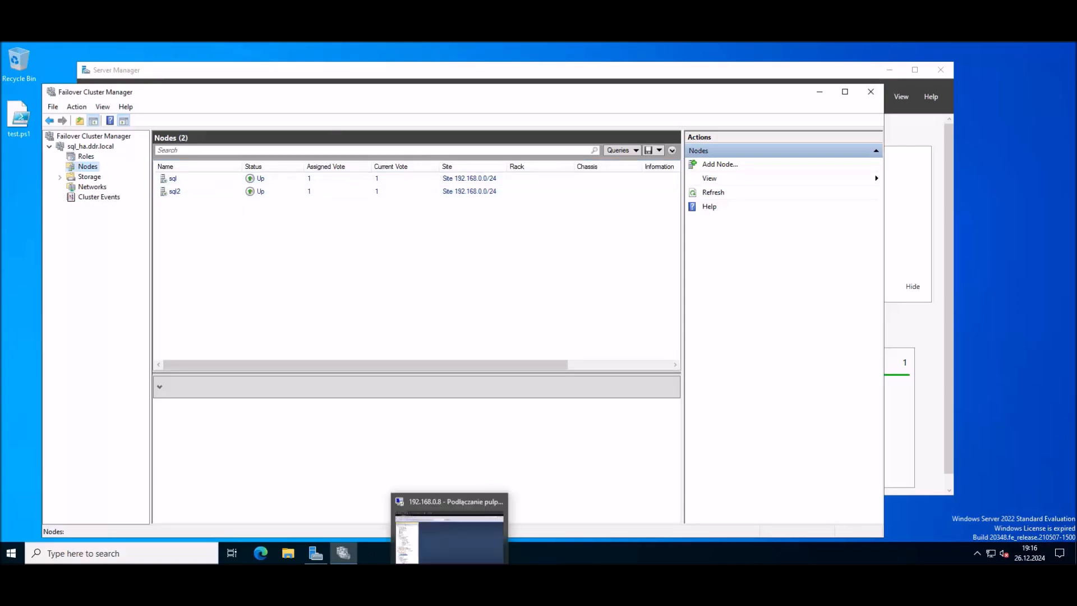
left_click(451, 576)
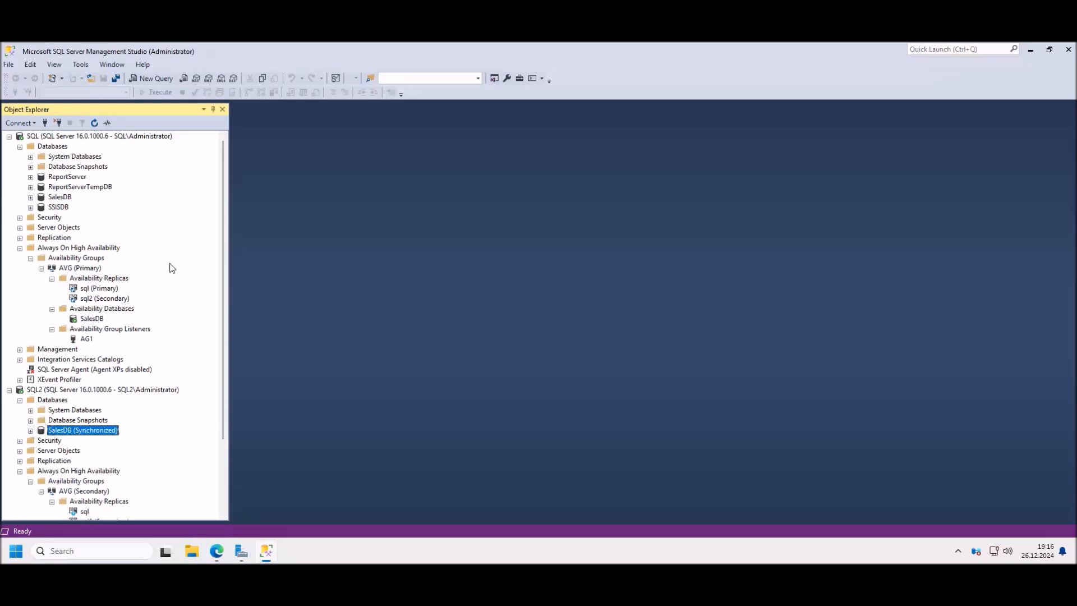
Step: Run a planned failover of AVG with sql2 as the new primary, connecting to sql2
double_click(92, 269)
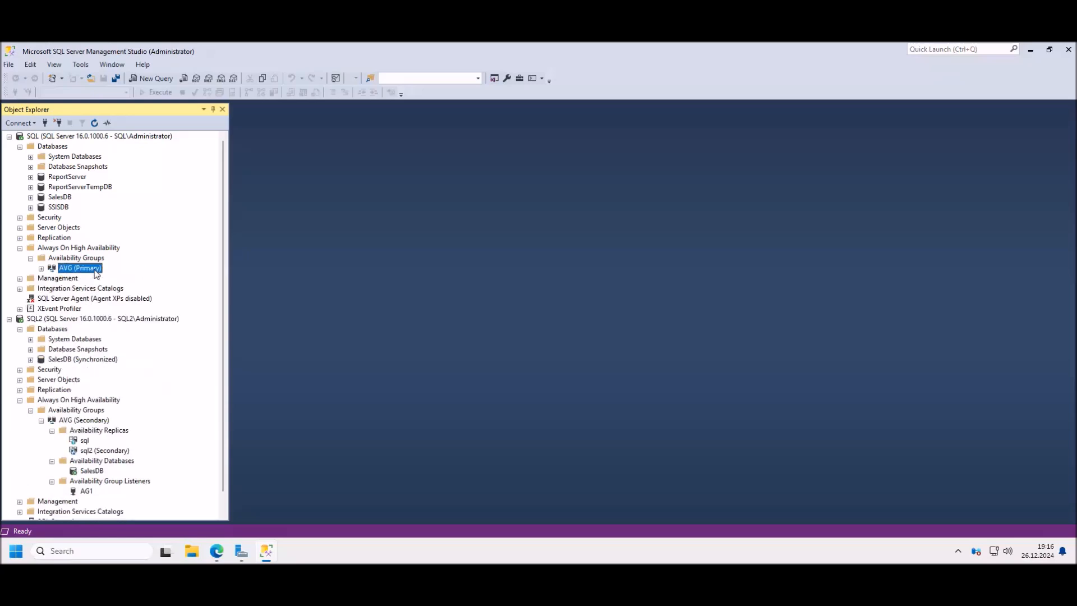
right_click(86, 270)
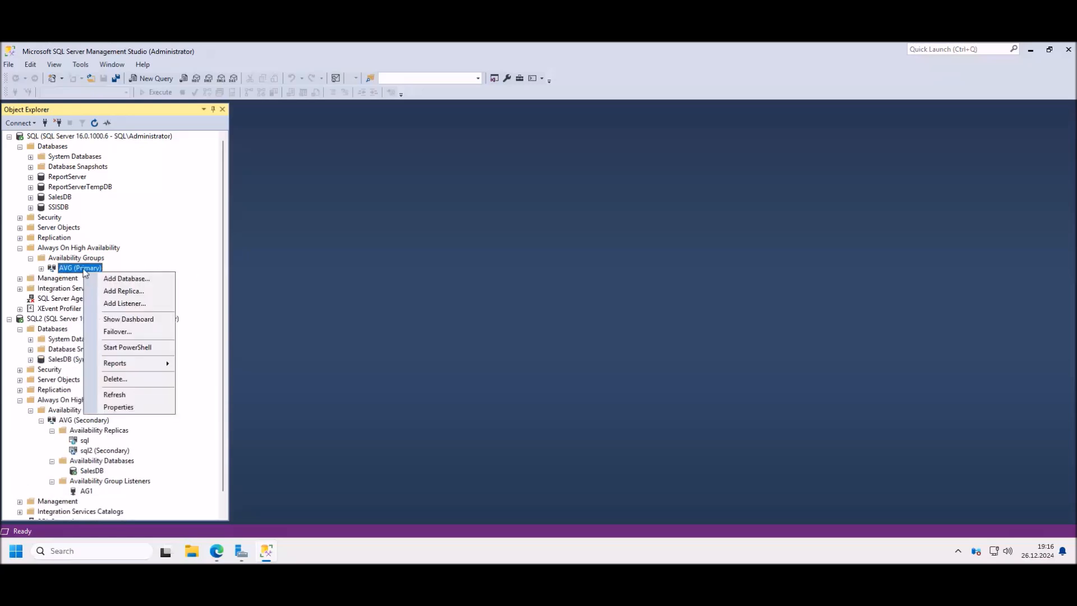
left_click(126, 332)
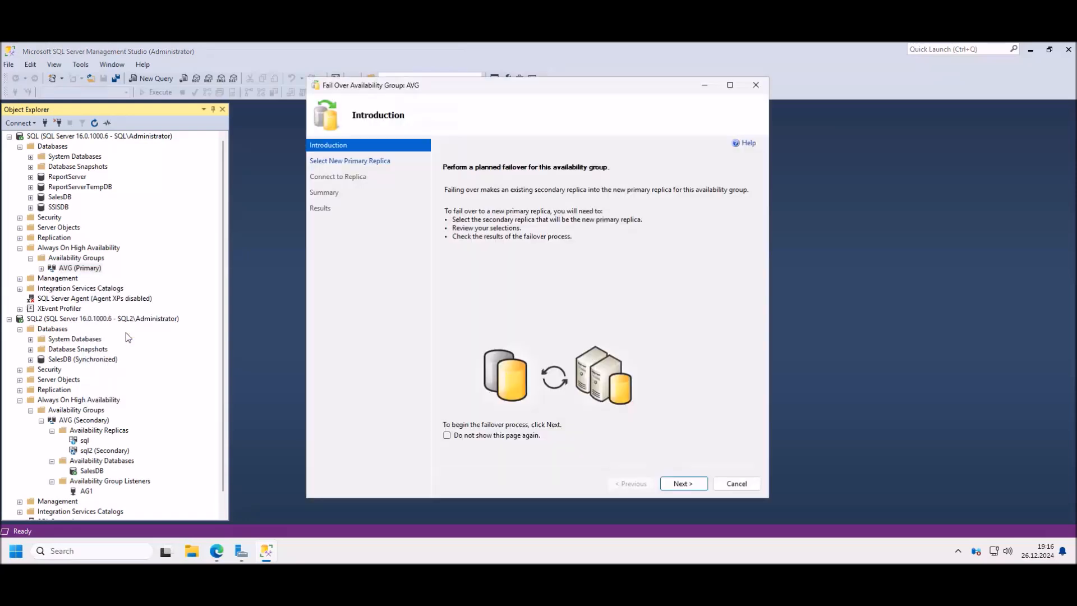
left_click(685, 484)
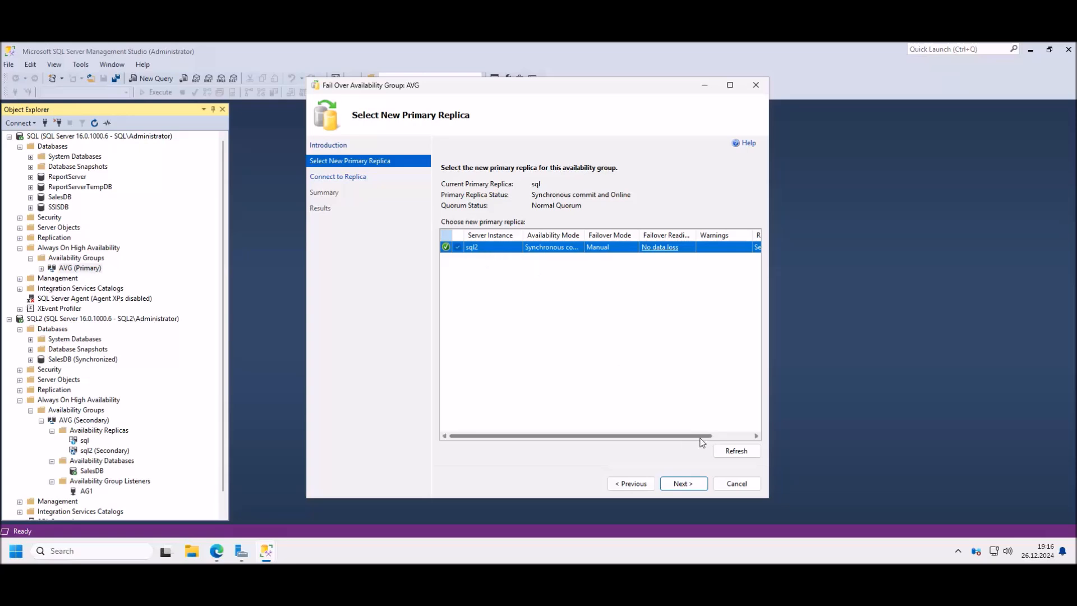
left_click(701, 485)
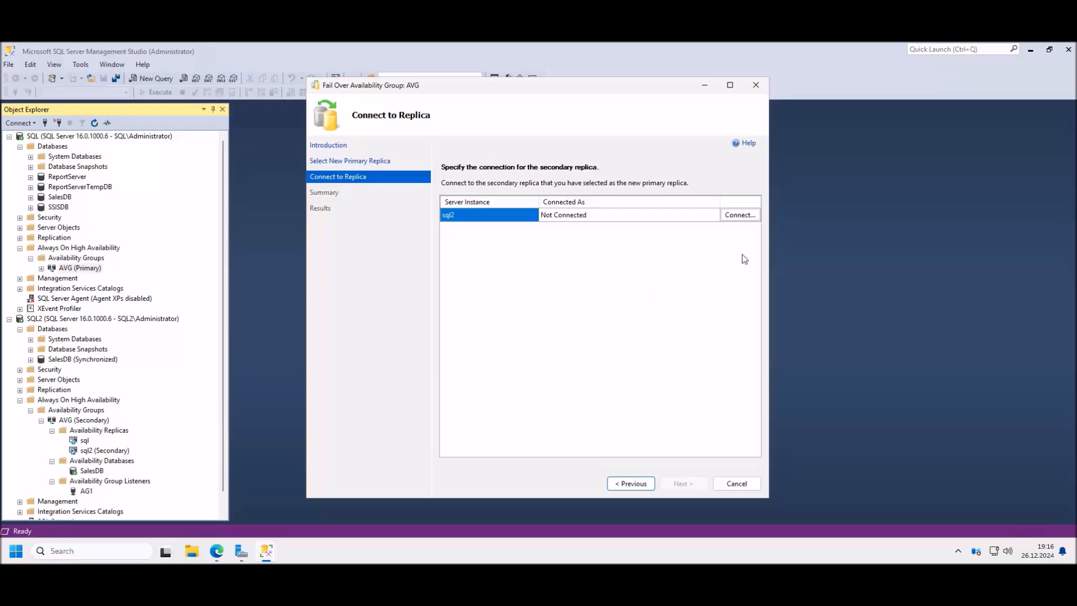
left_click(739, 215)
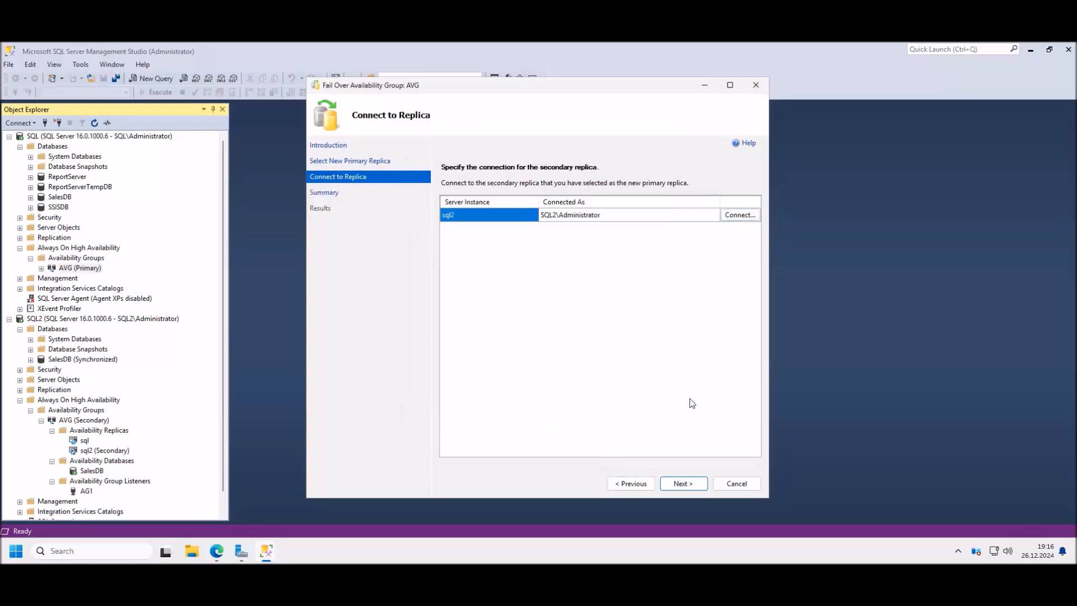
left_click(683, 484)
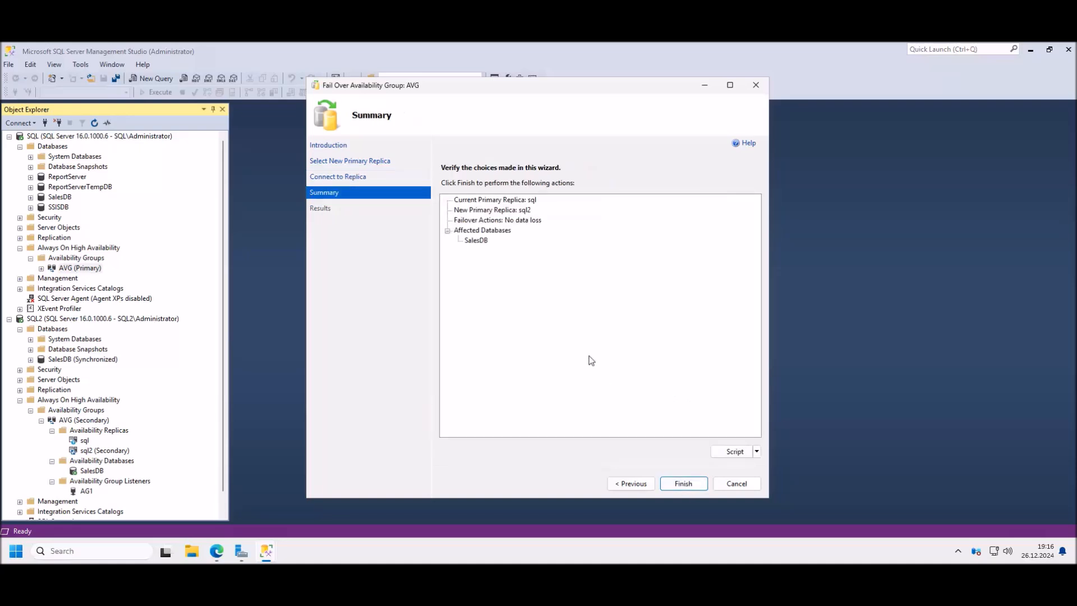
left_click(693, 484)
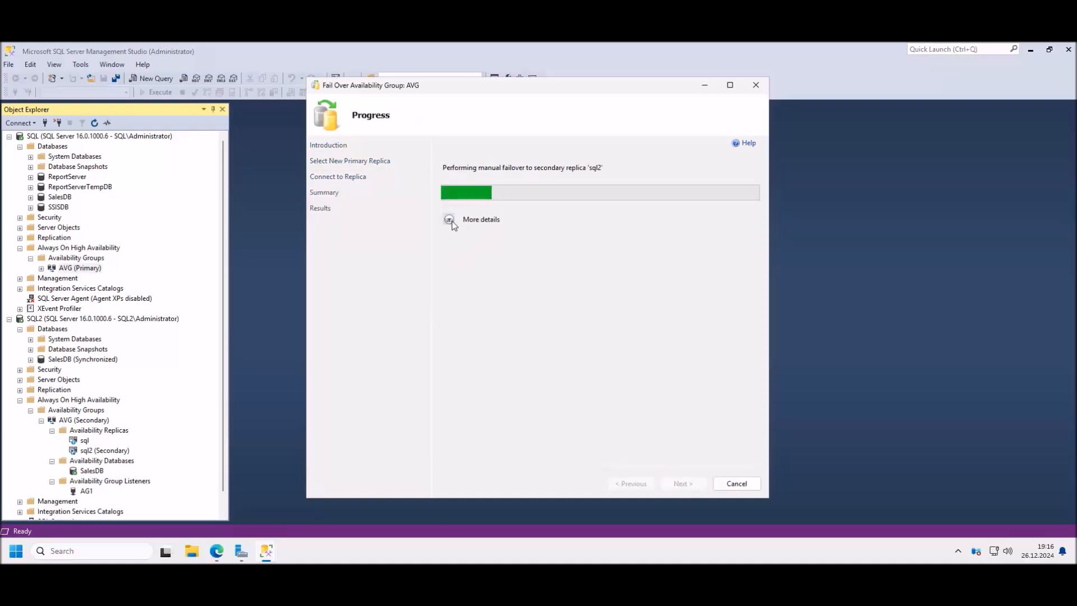
left_click(449, 219)
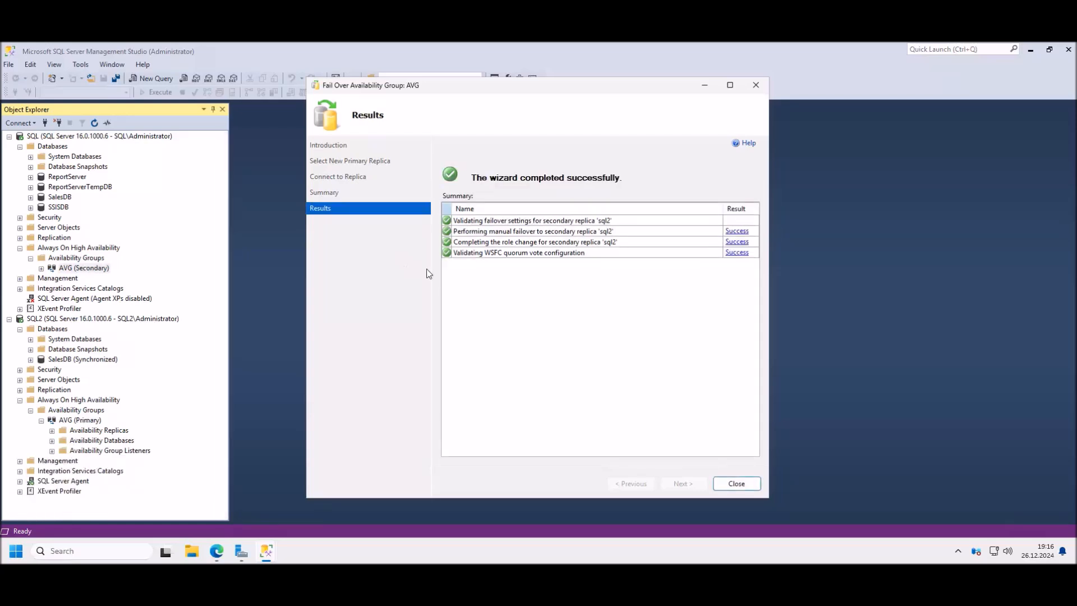
left_click(740, 485)
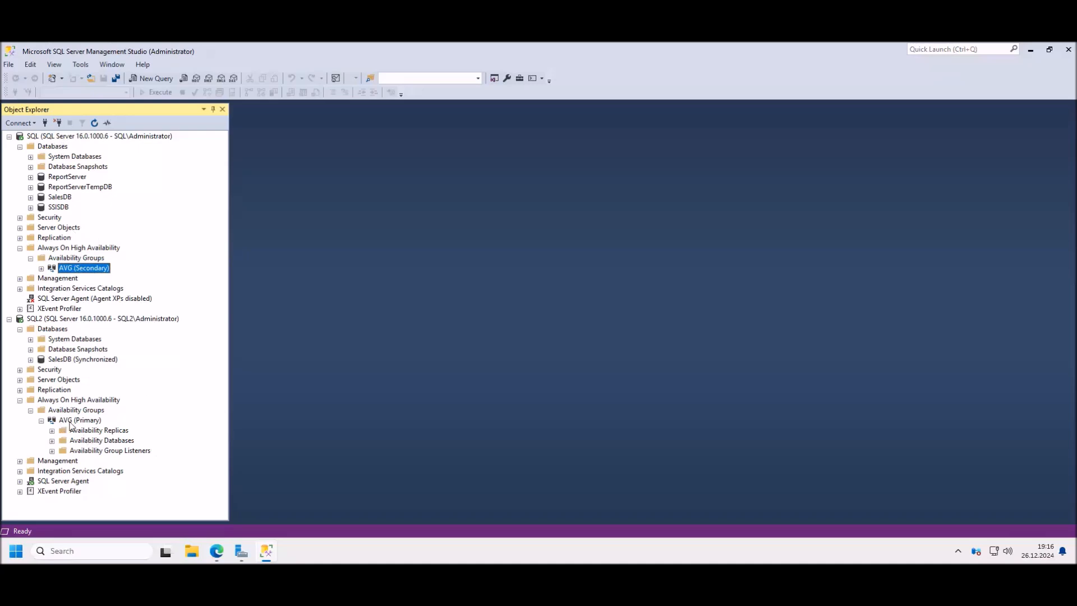
left_click(91, 422)
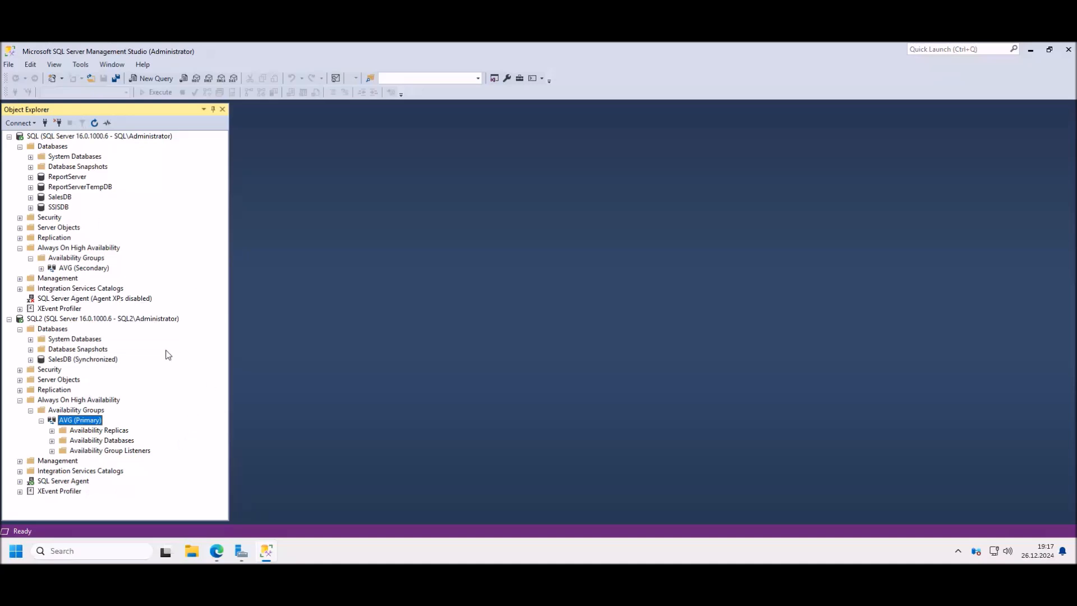
Step: Fail AVG from SQL2 back to sql as the new primary, connecting to sql and finishing successfully
right_click(87, 425)
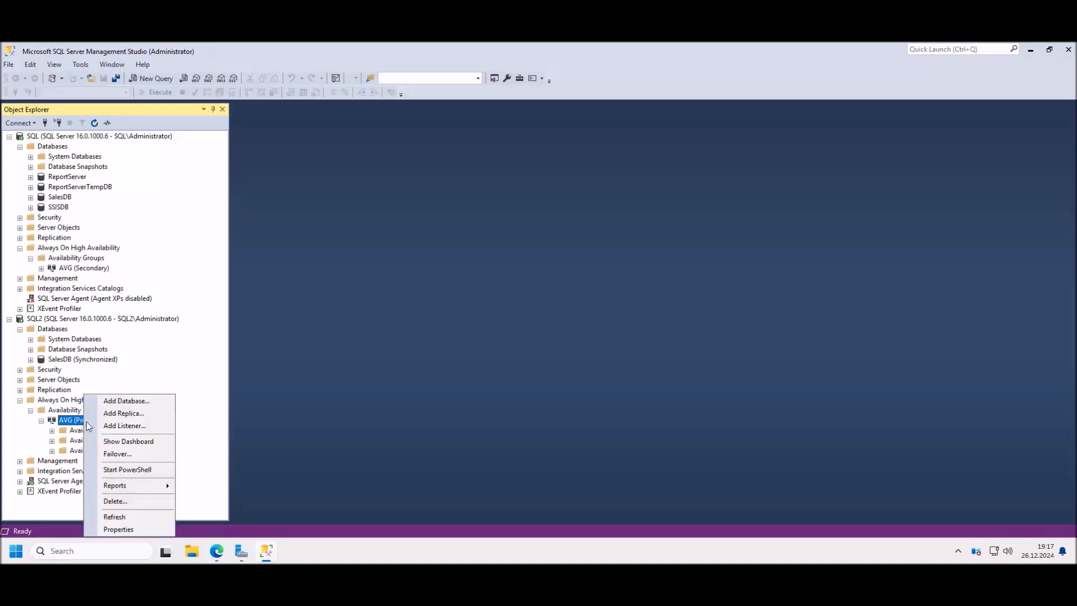
left_click(125, 454)
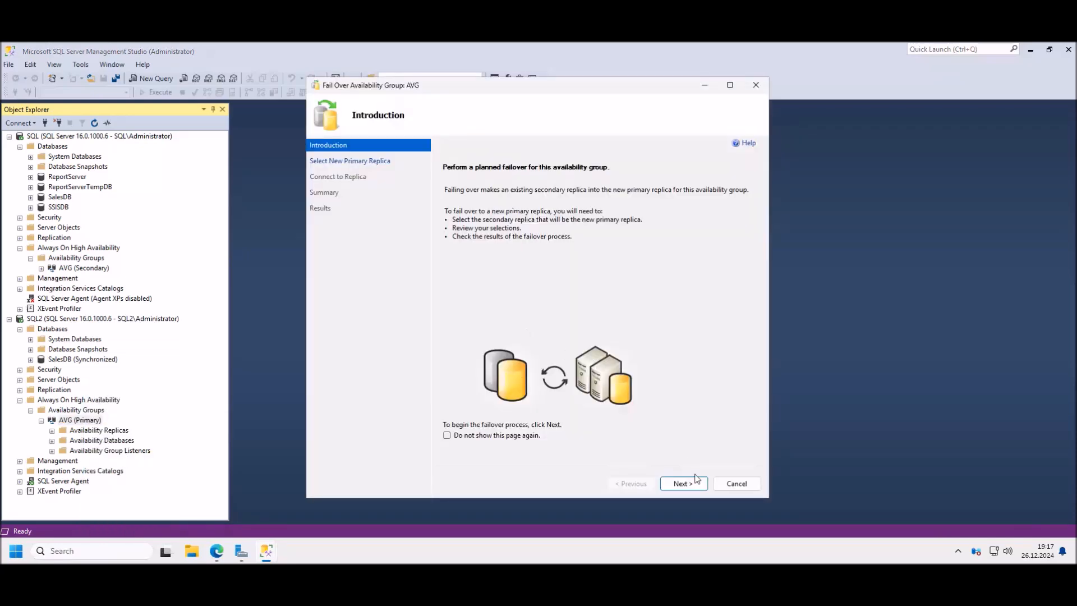
left_click(683, 482)
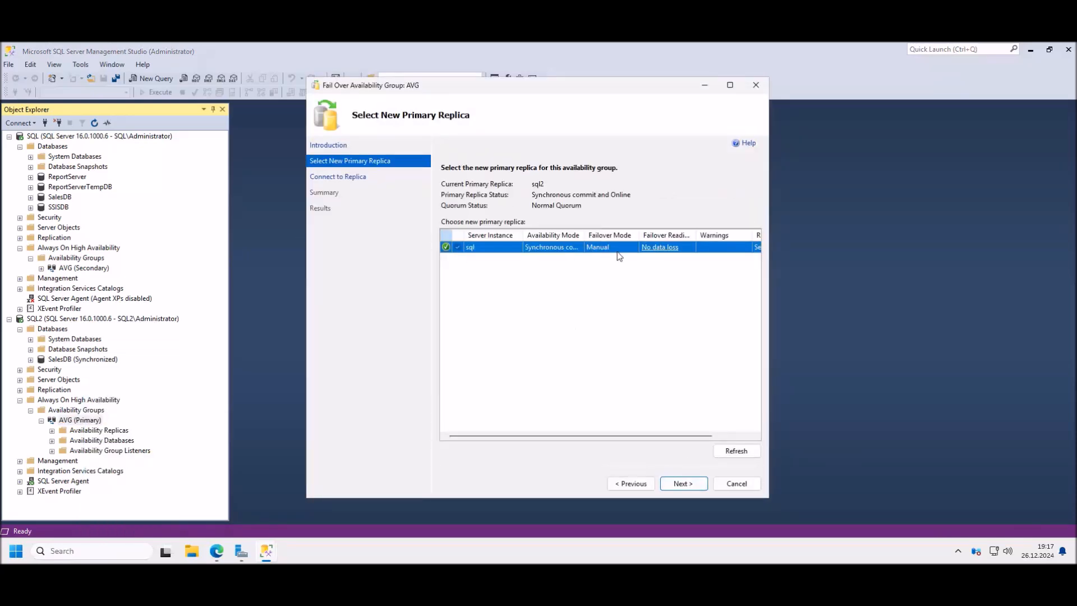
left_click(683, 483)
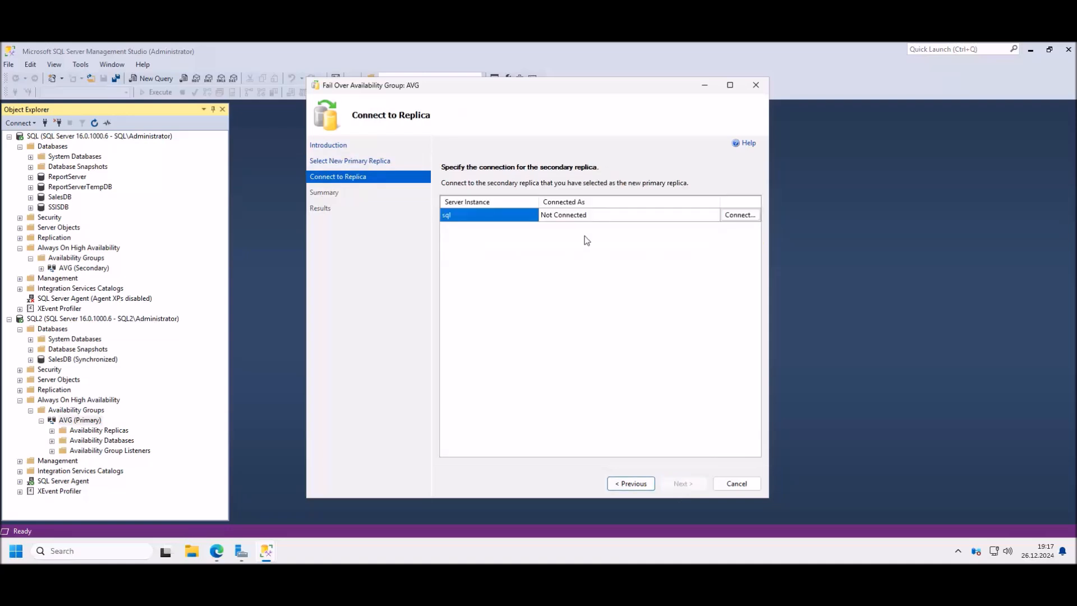
left_click(739, 215)
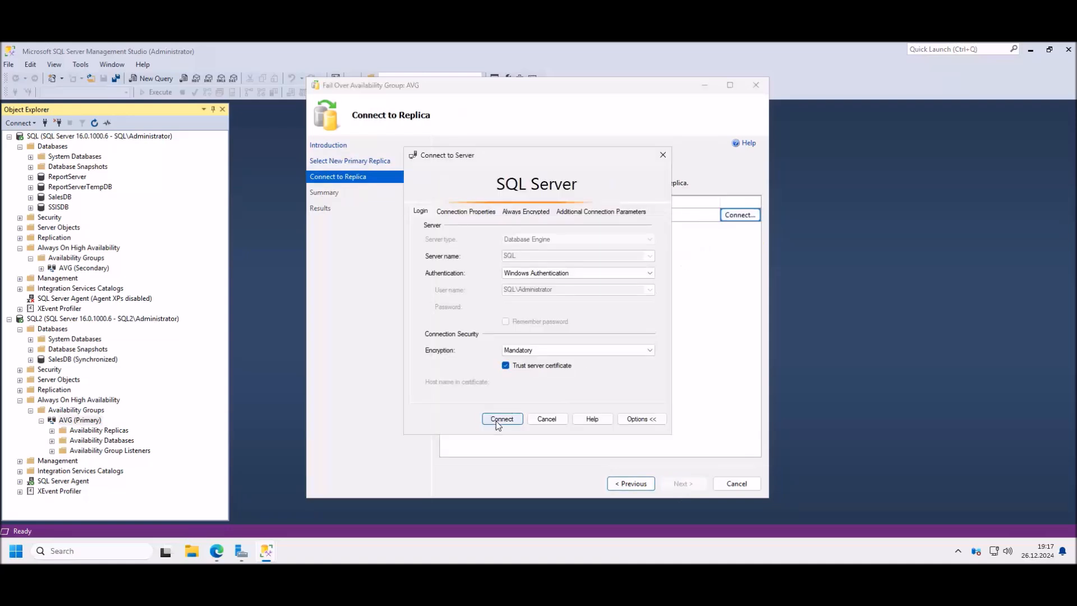
left_click(498, 420)
left_click(688, 485)
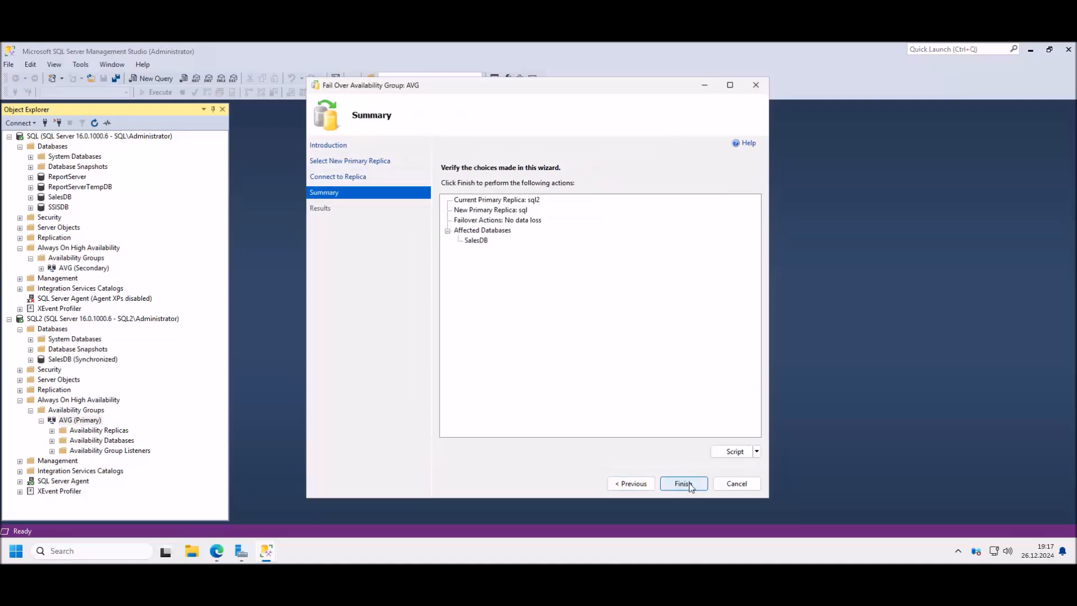
left_click(684, 483)
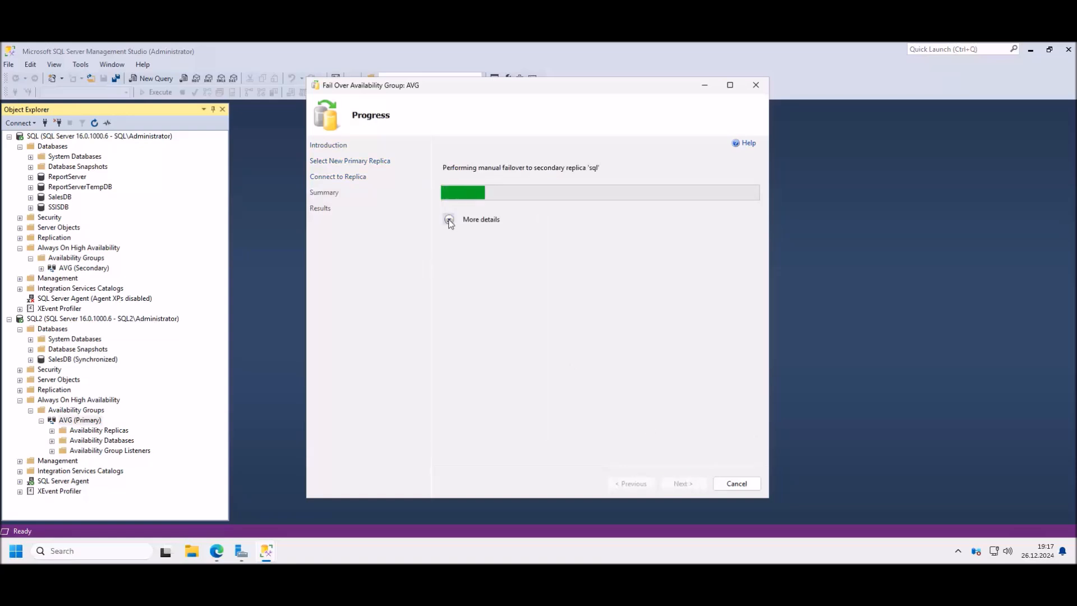
left_click(449, 220)
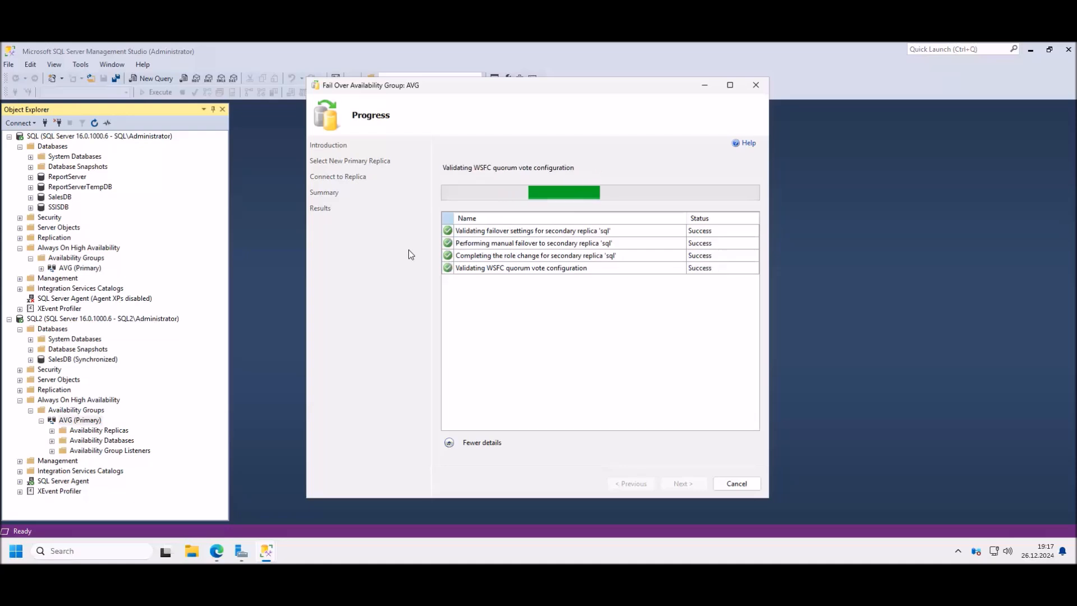
left_click(738, 484)
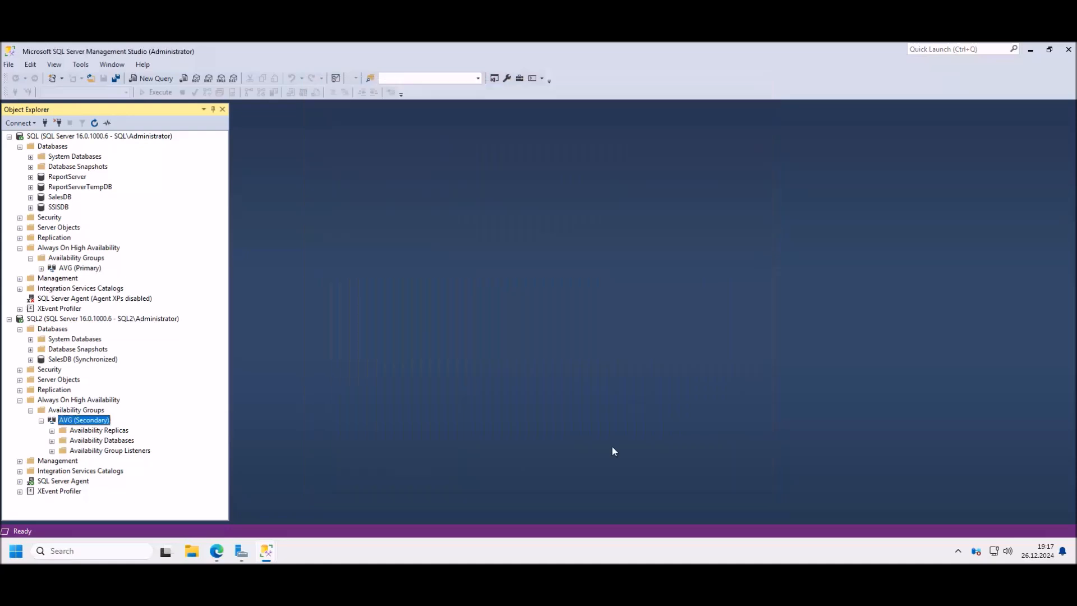
left_click(79, 269)
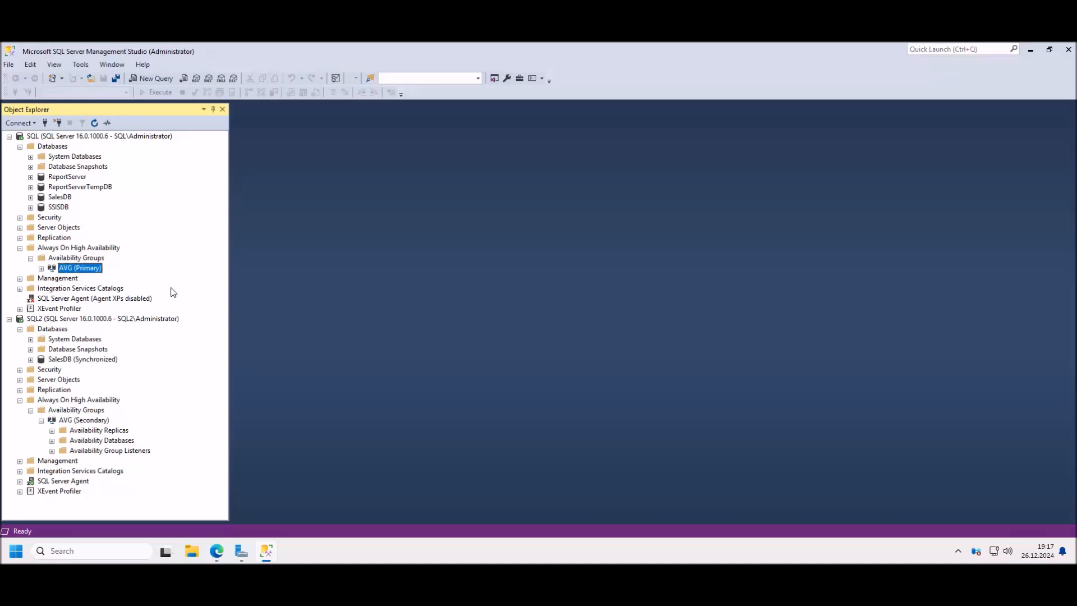
left_click(85, 420)
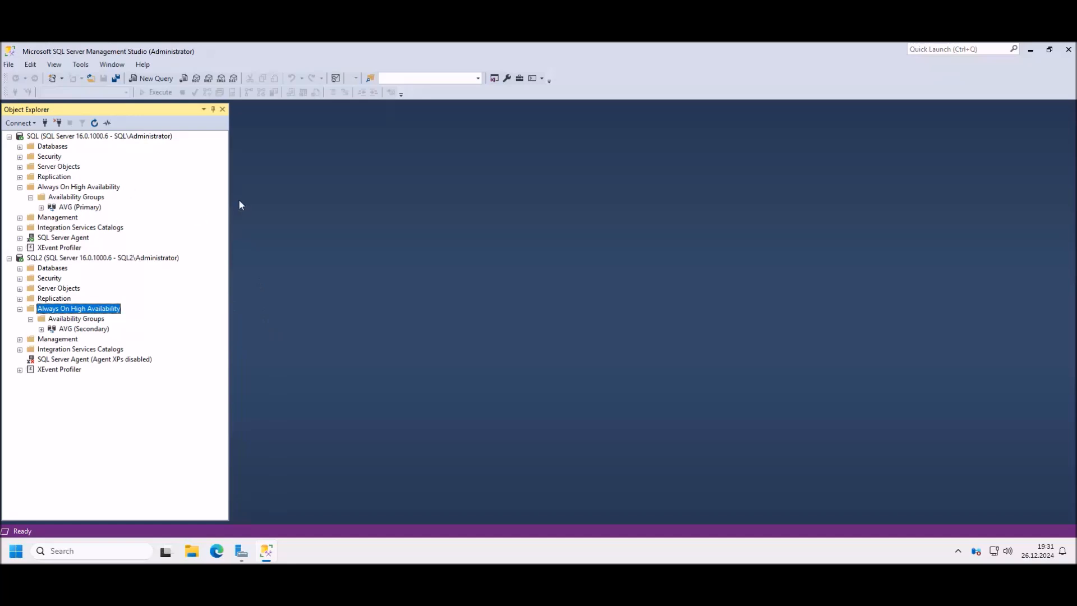
right_click(81, 207)
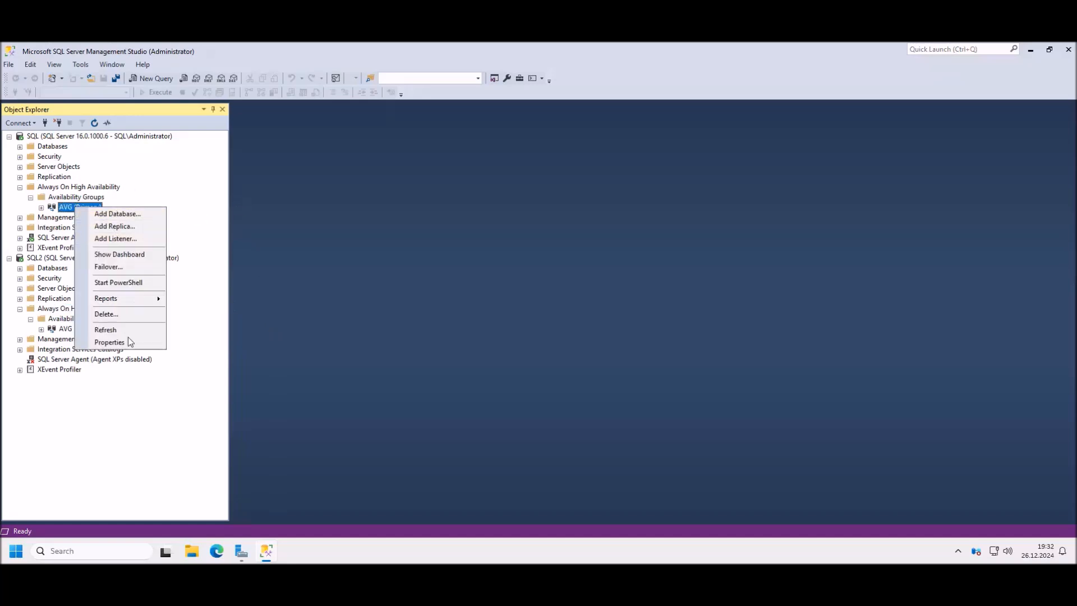
left_click(118, 344)
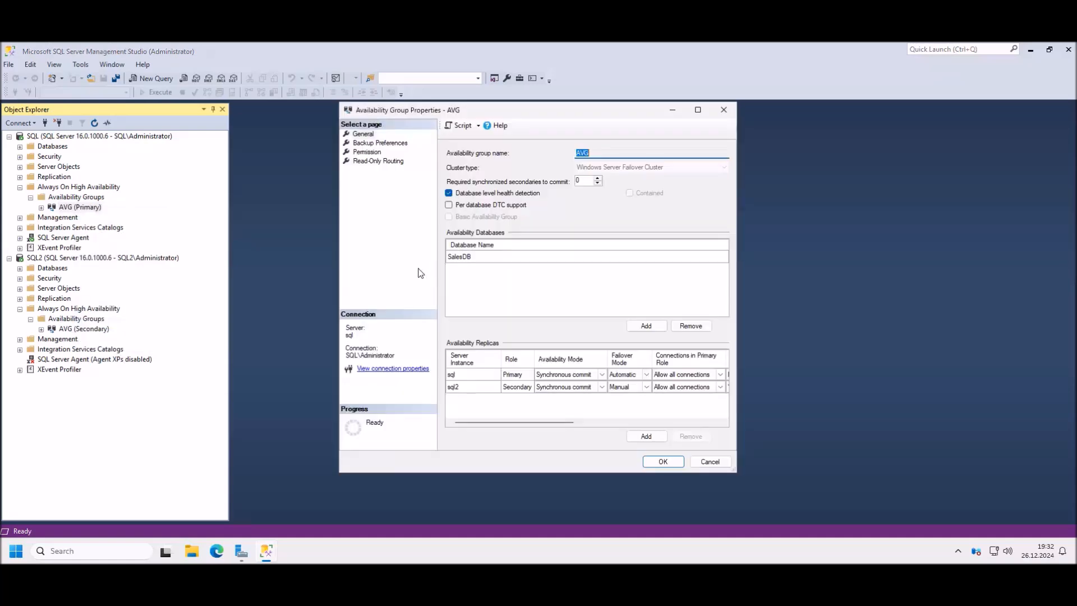
left_click_drag(481, 105, 481, 116)
left_click(371, 148)
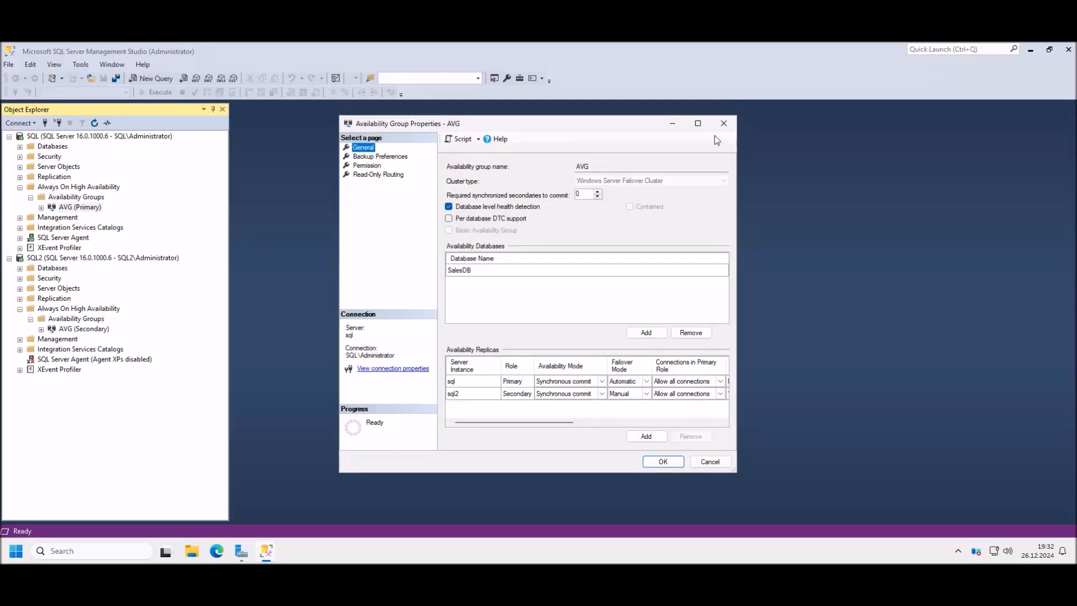
left_click(729, 124)
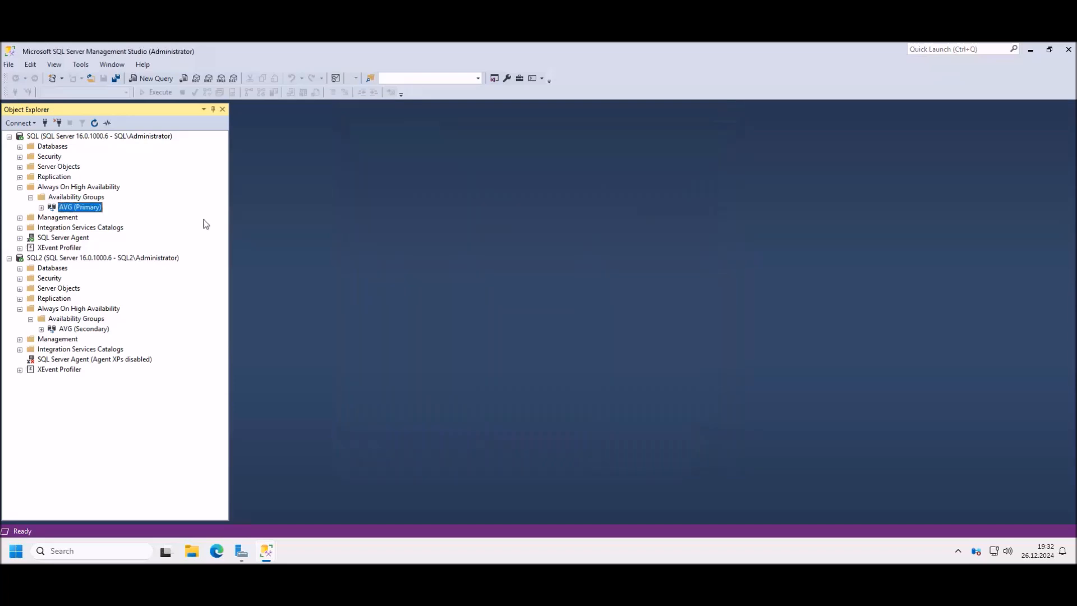
left_click(41, 208)
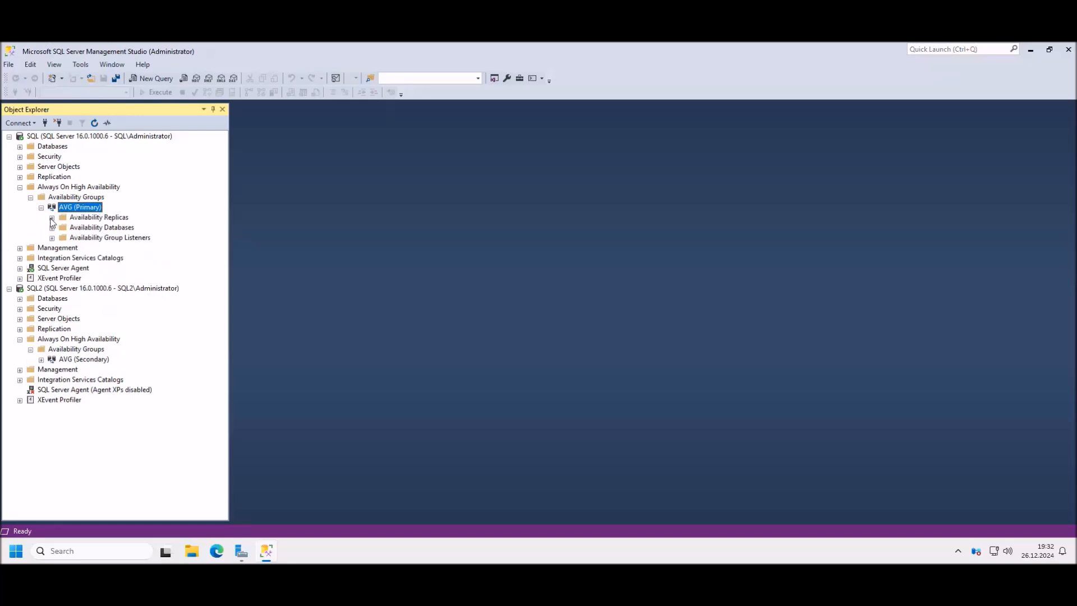
Step: Expand AVG's Availability Replicas and confirm replica sql's properties keep failover mode Automatic
left_click(52, 218)
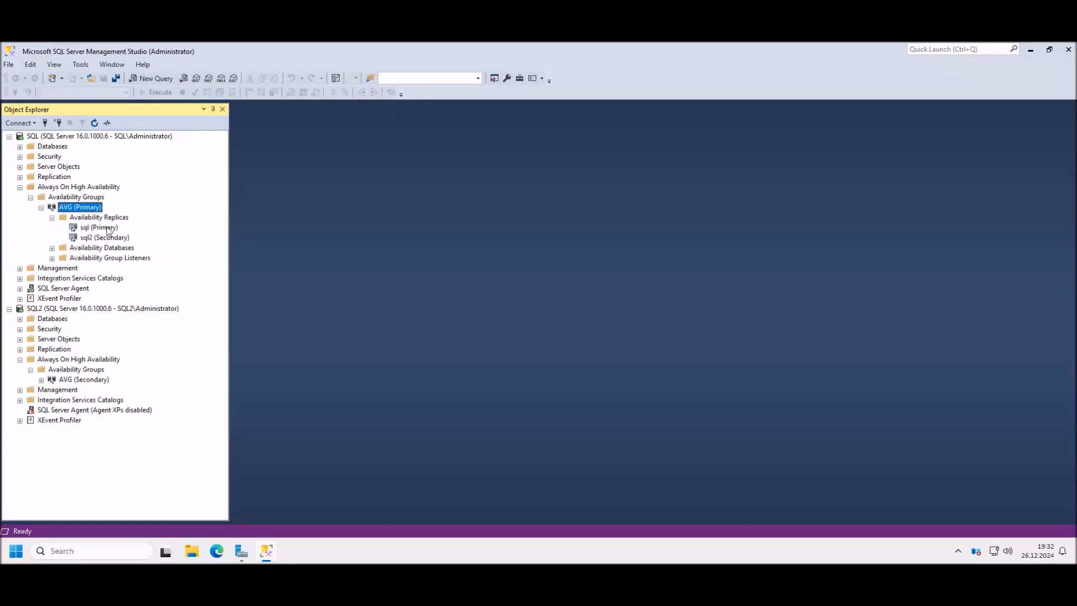
left_click(107, 231)
right_click(106, 231)
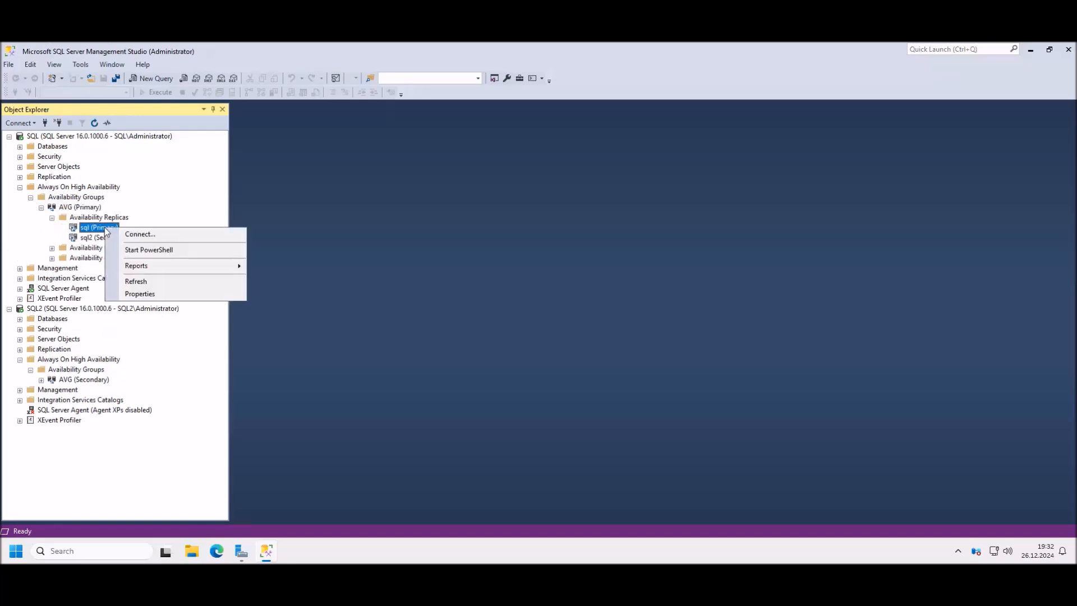
left_click(155, 294)
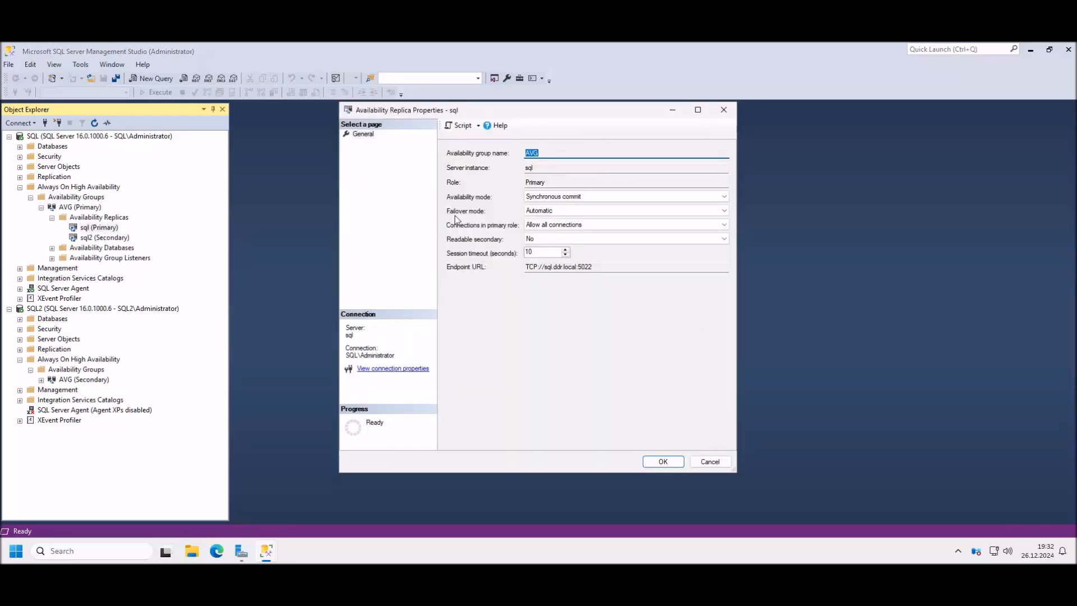
left_click(554, 211)
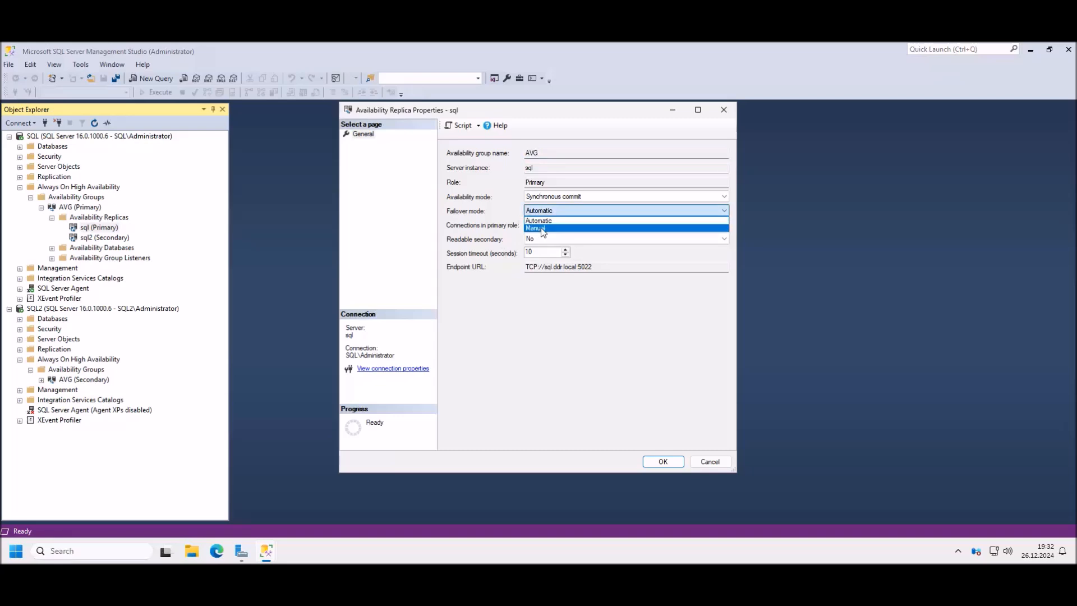
left_click(566, 336)
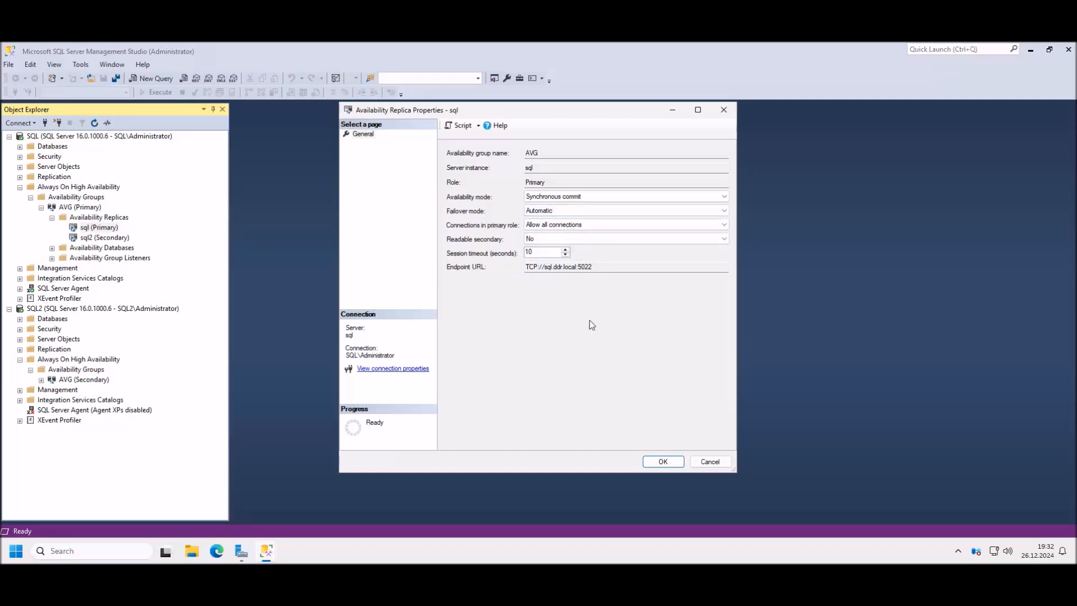
left_click(723, 109)
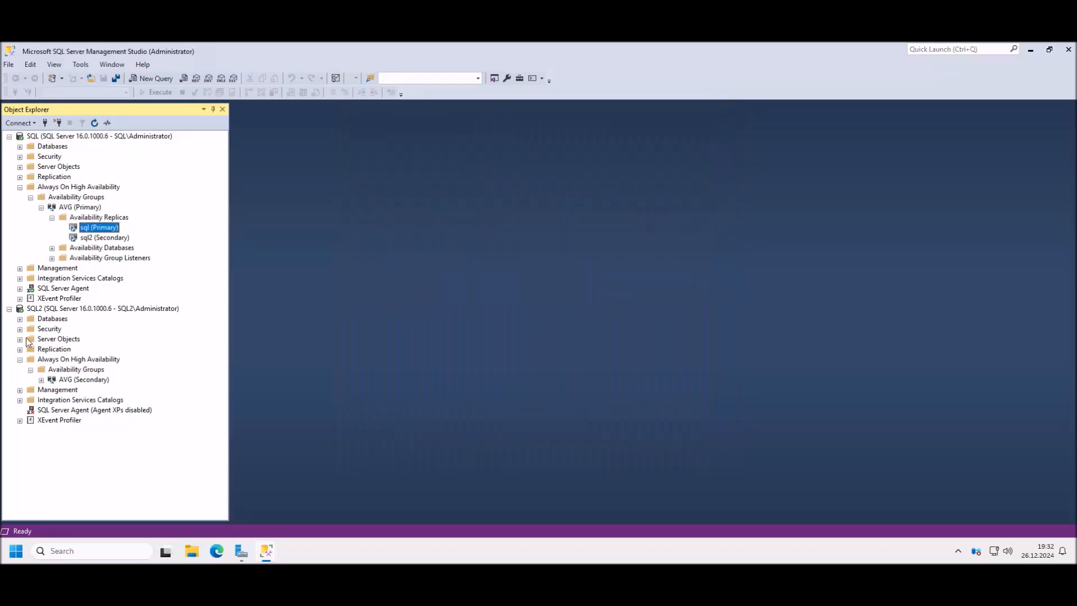
Step: Change the sql2 replica's failover mode from Manual to Automatic in its properties and confirm with OK
left_click(113, 239)
right_click(113, 241)
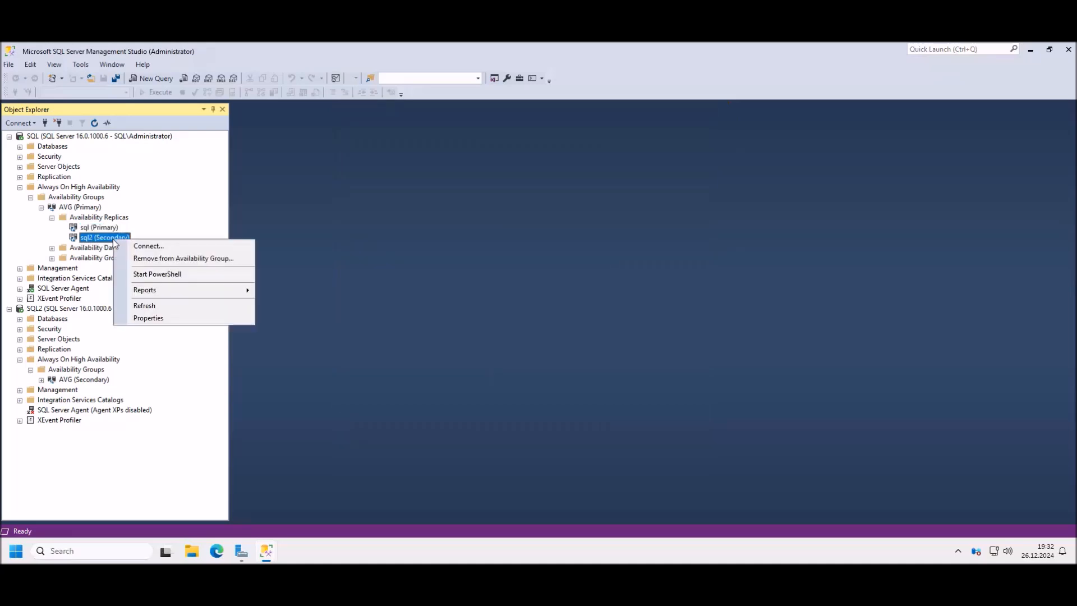
left_click(167, 322)
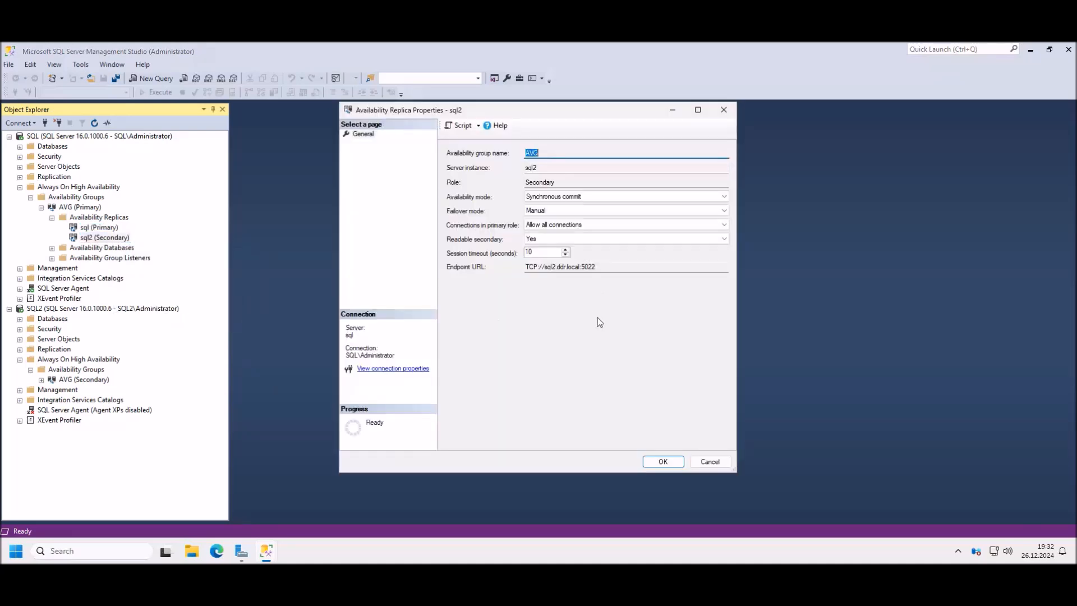
left_click(547, 209)
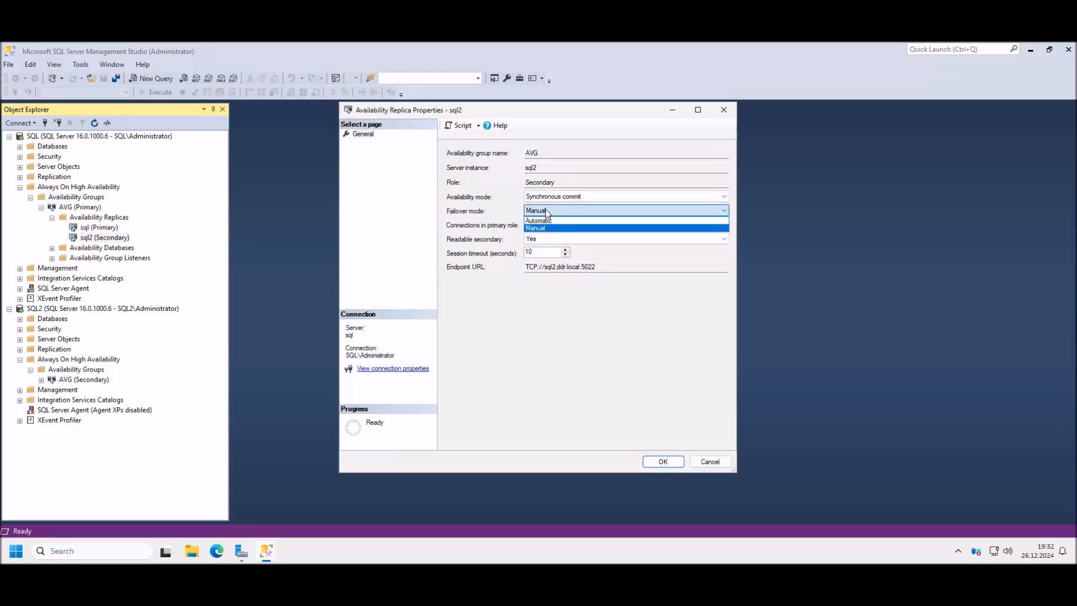
left_click(540, 220)
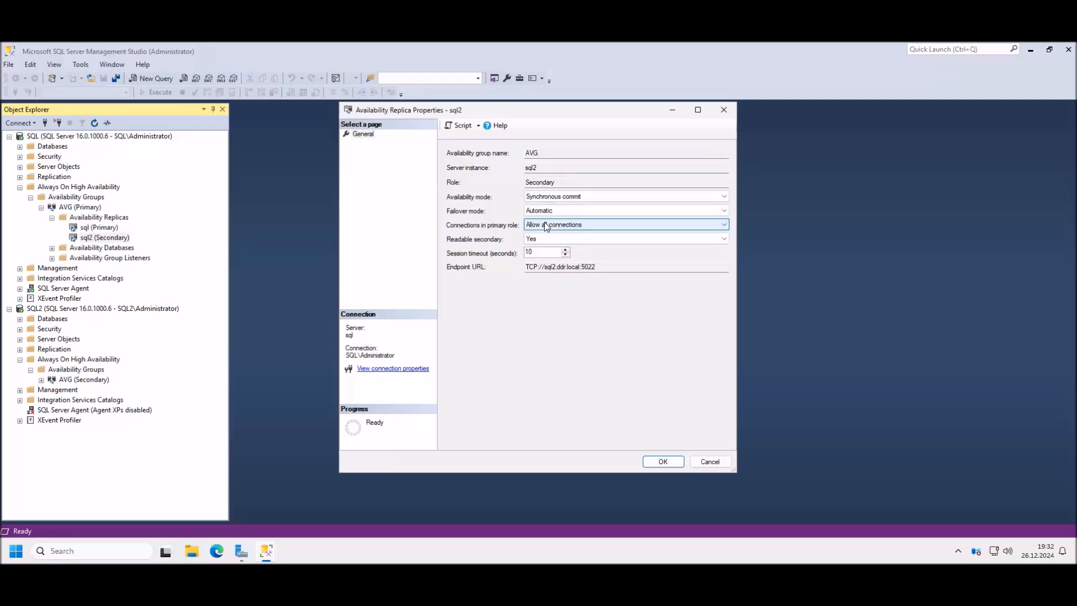
left_click(662, 462)
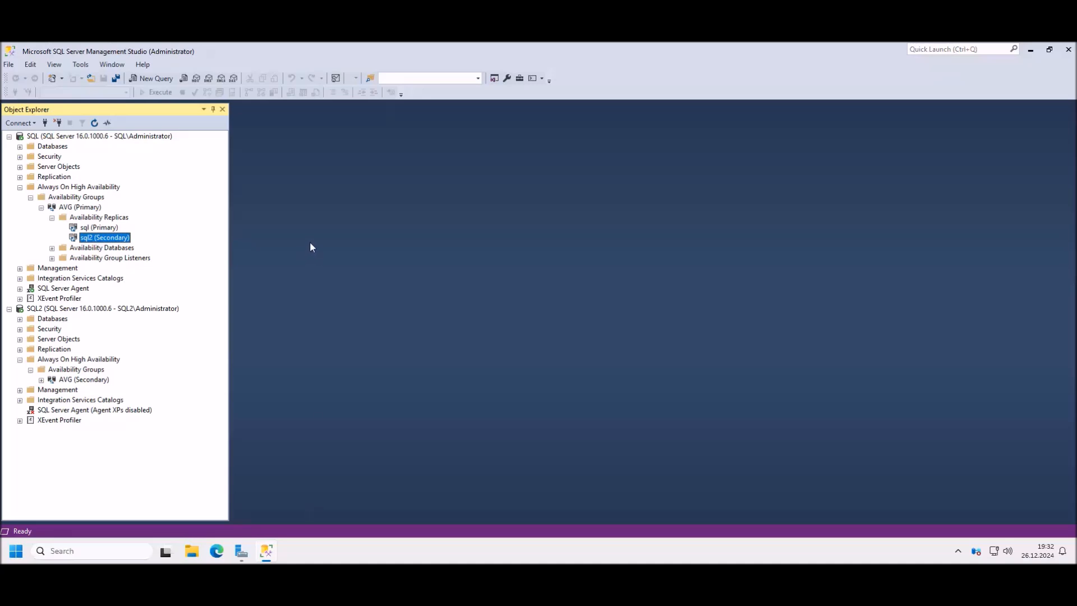
left_click(14, 552)
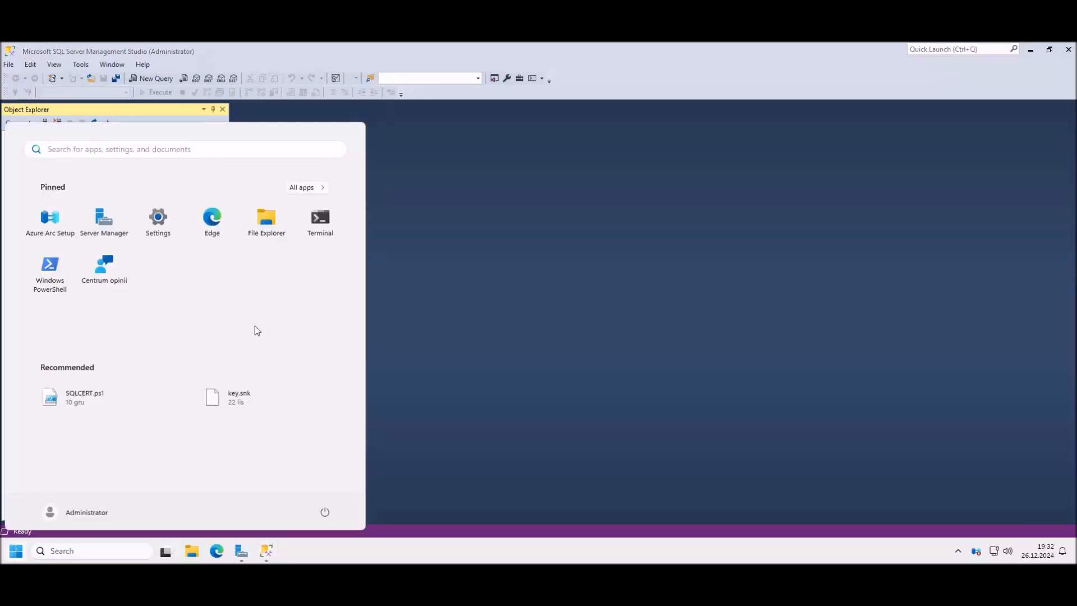
type("sql")
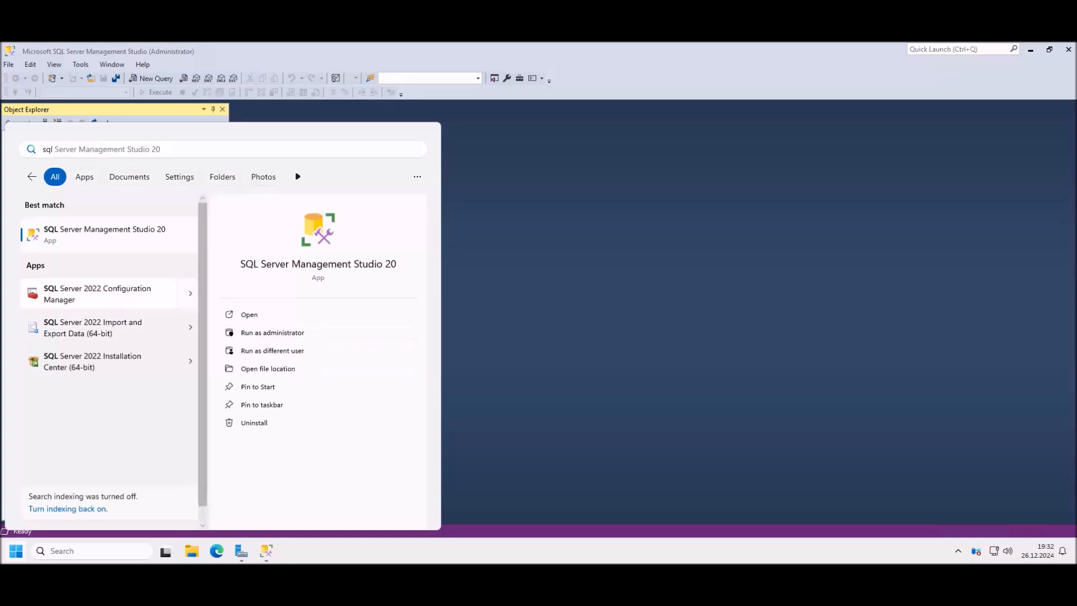
left_click(115, 297)
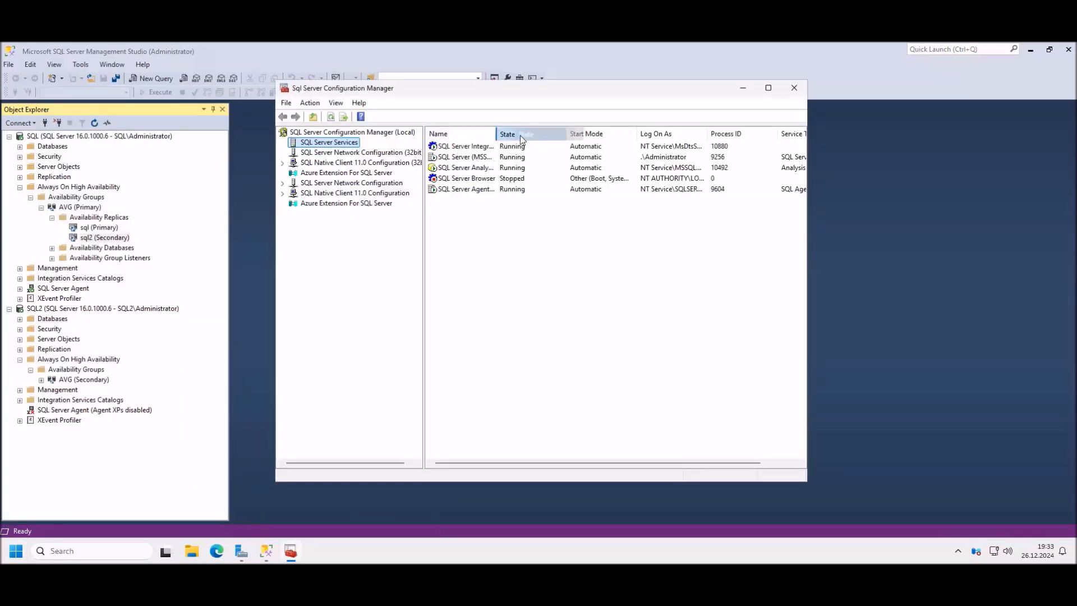
left_click_drag(534, 132, 584, 134)
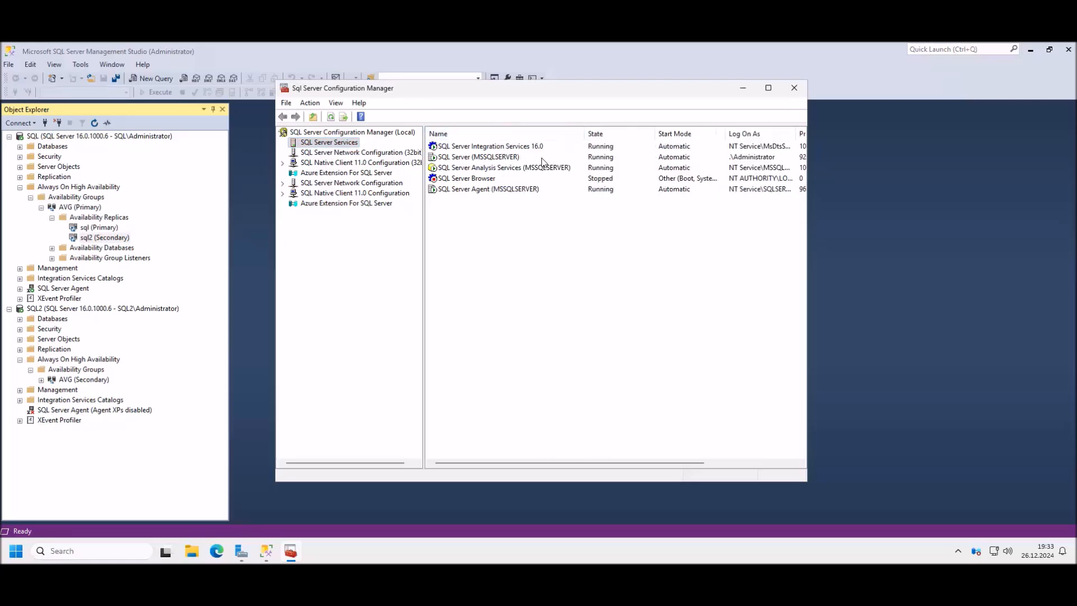
left_click(496, 167)
left_click(500, 158)
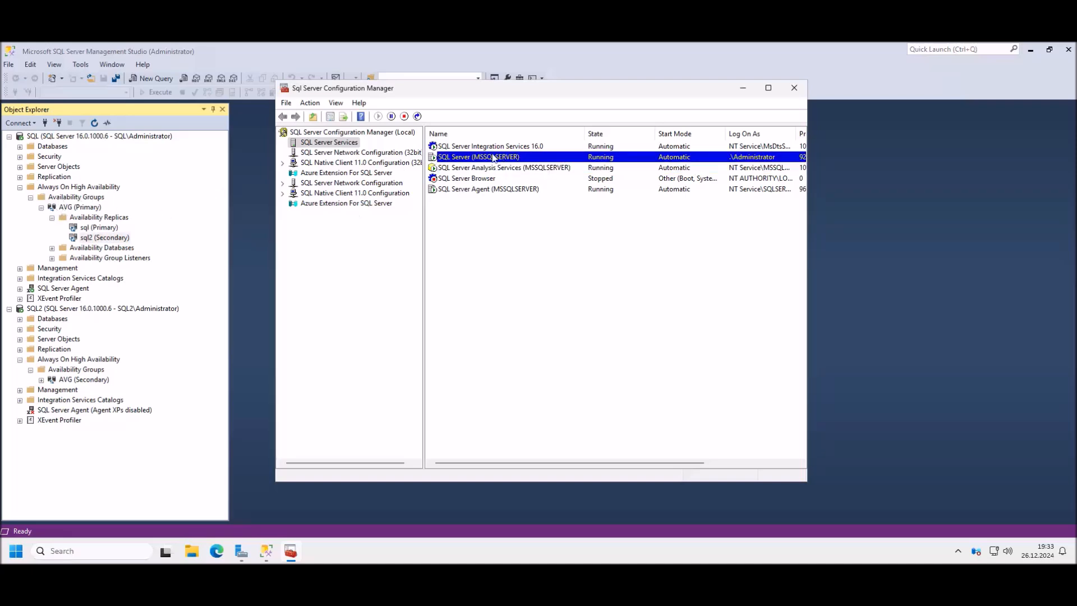
right_click(488, 160)
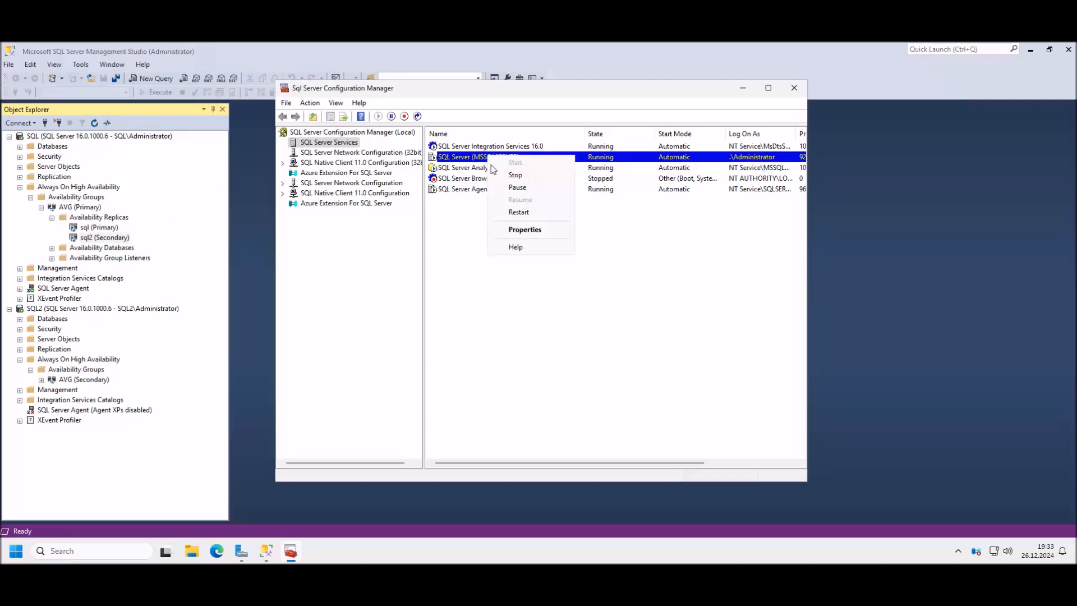
left_click(522, 228)
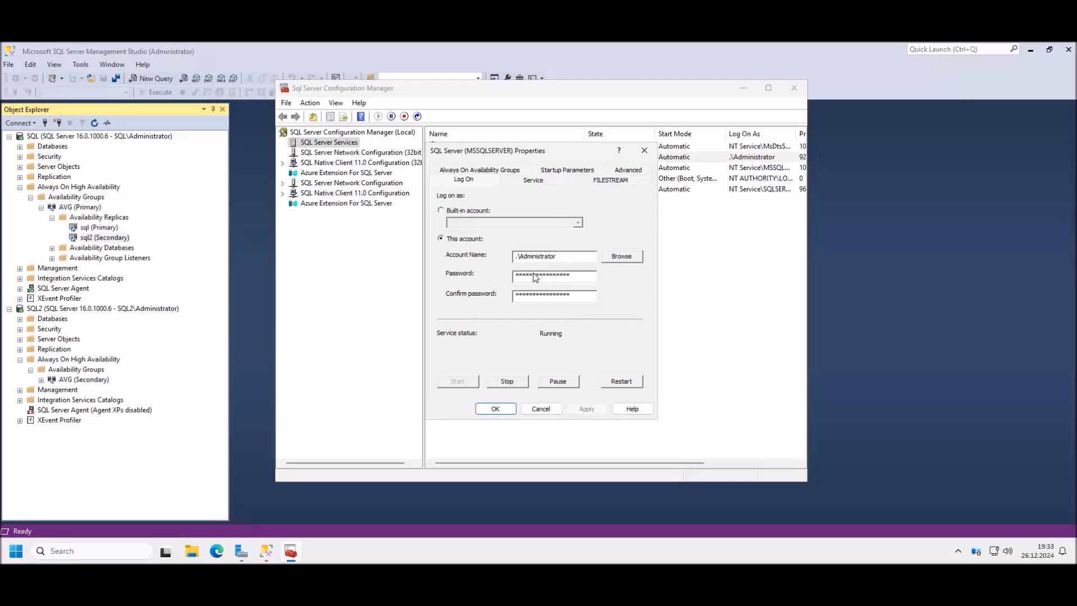
left_click_drag(571, 255, 469, 253)
left_click(644, 150)
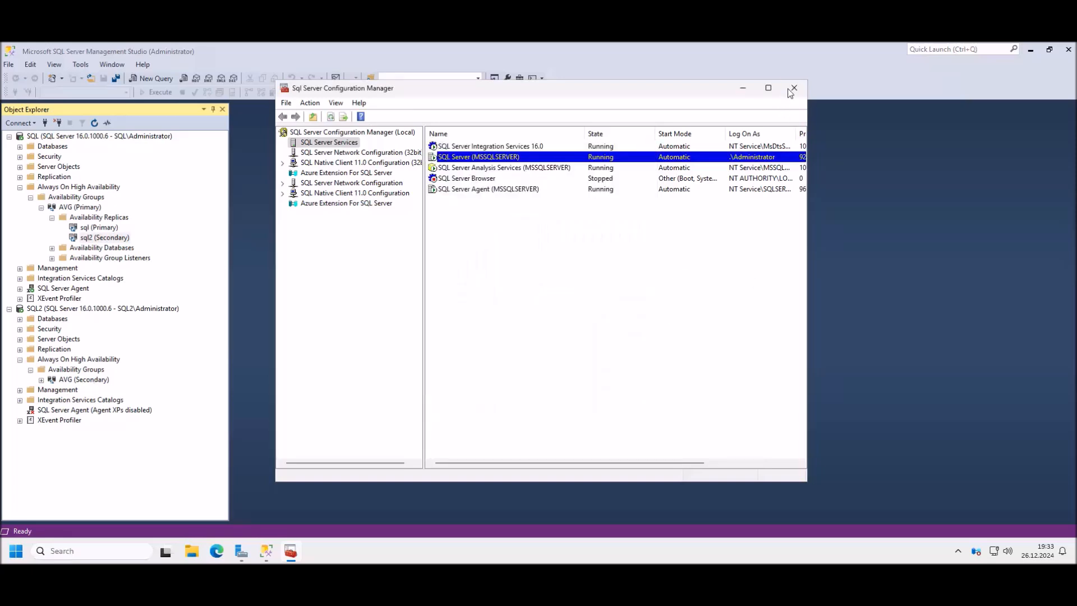
left_click(791, 89)
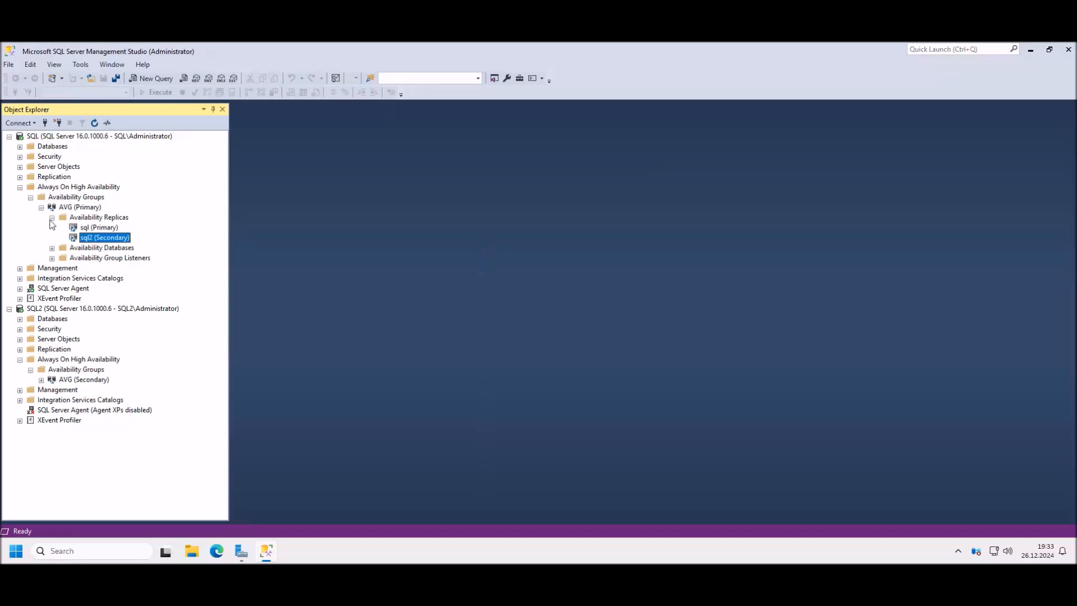
Step: Expand AVG (Secondary) under SQL2 and its Availability Replicas to show sql and sql2
left_click(41, 380)
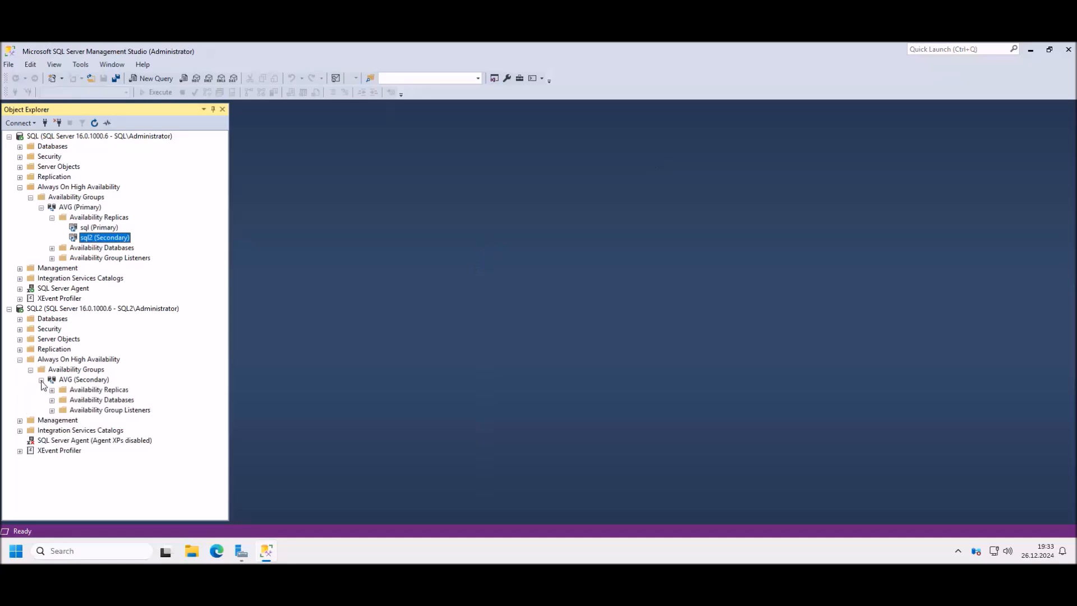
left_click(52, 390)
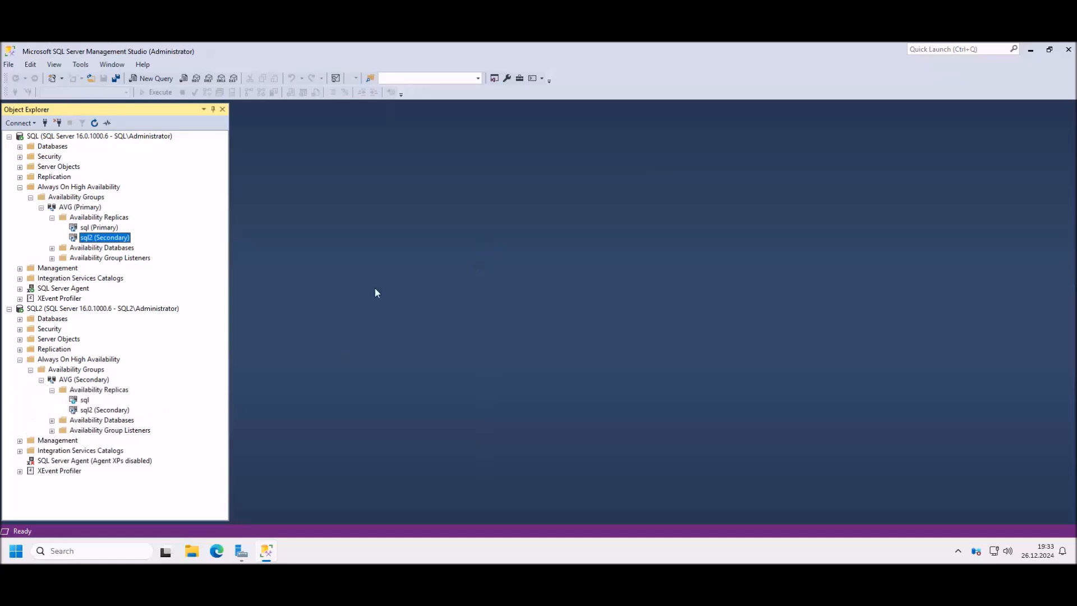